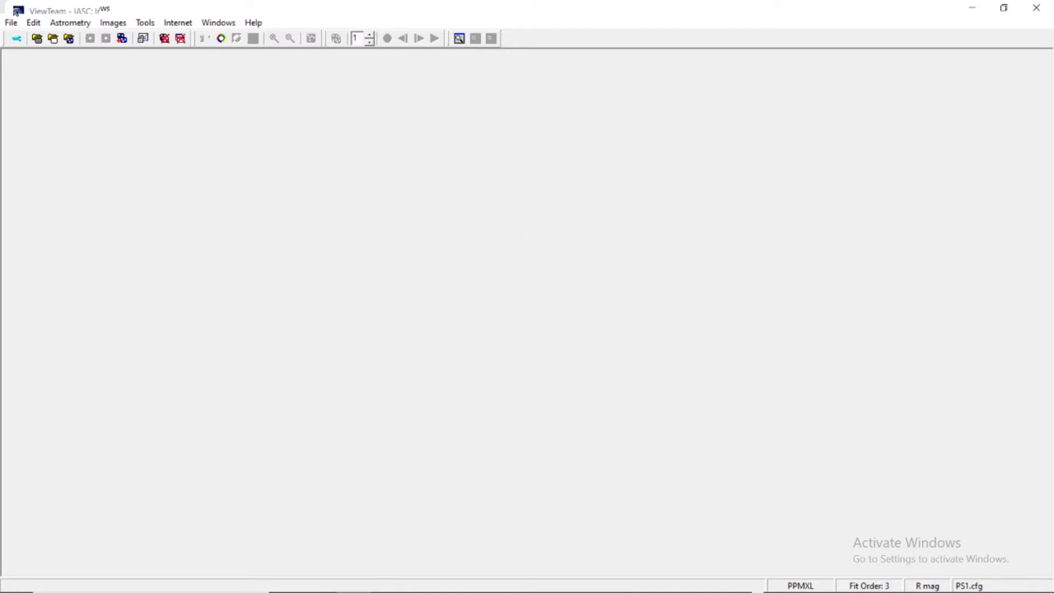
- View the existing MPC report file and close it
{"action": "left_click", "coordinate": [13, 23]}
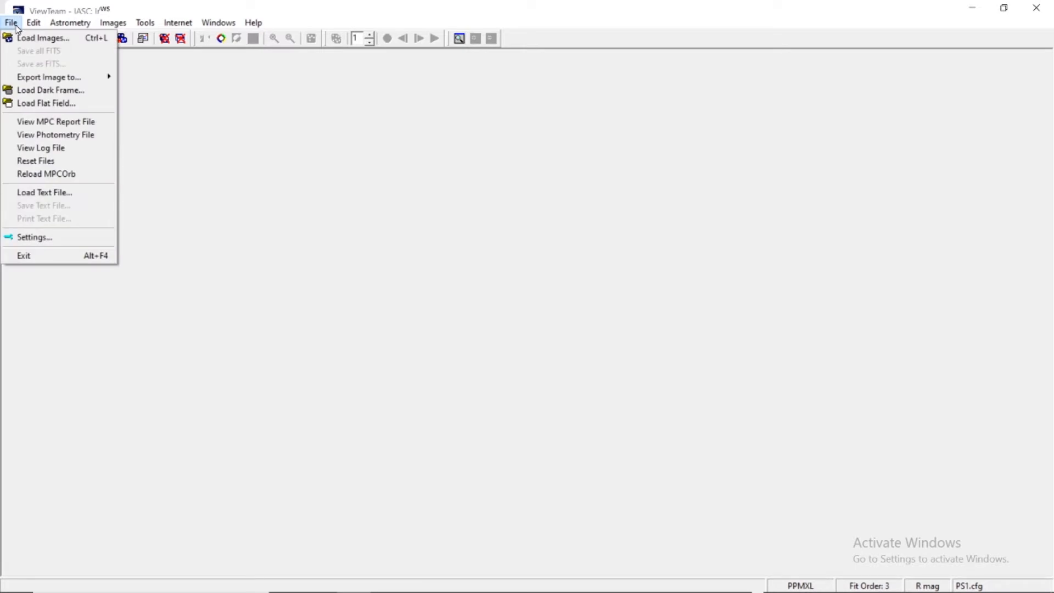
{"action": "left_click", "coordinate": [25, 122]}
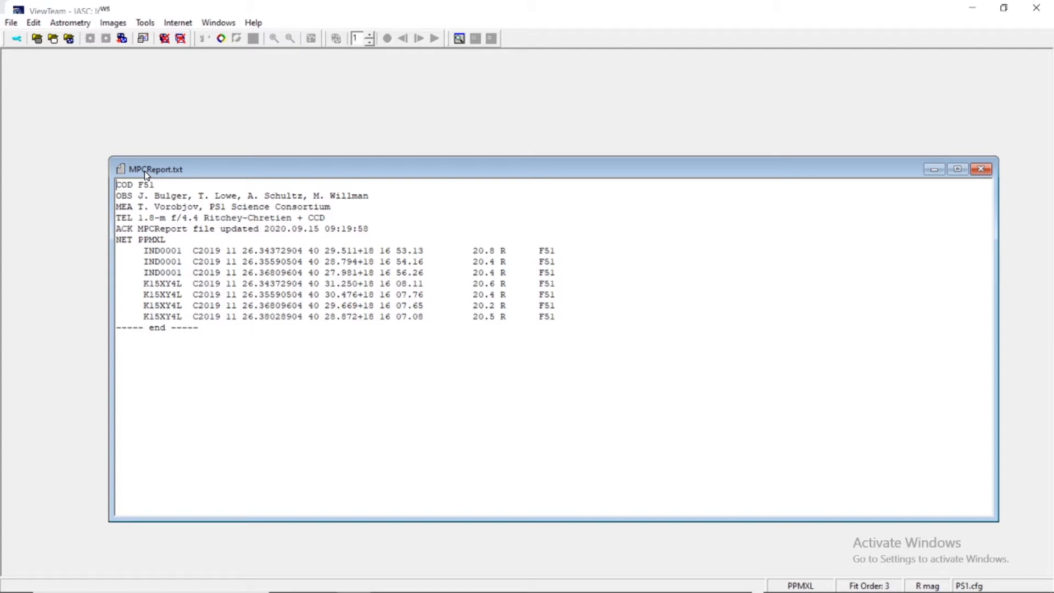
{"action": "left_click", "coordinate": [984, 171]}
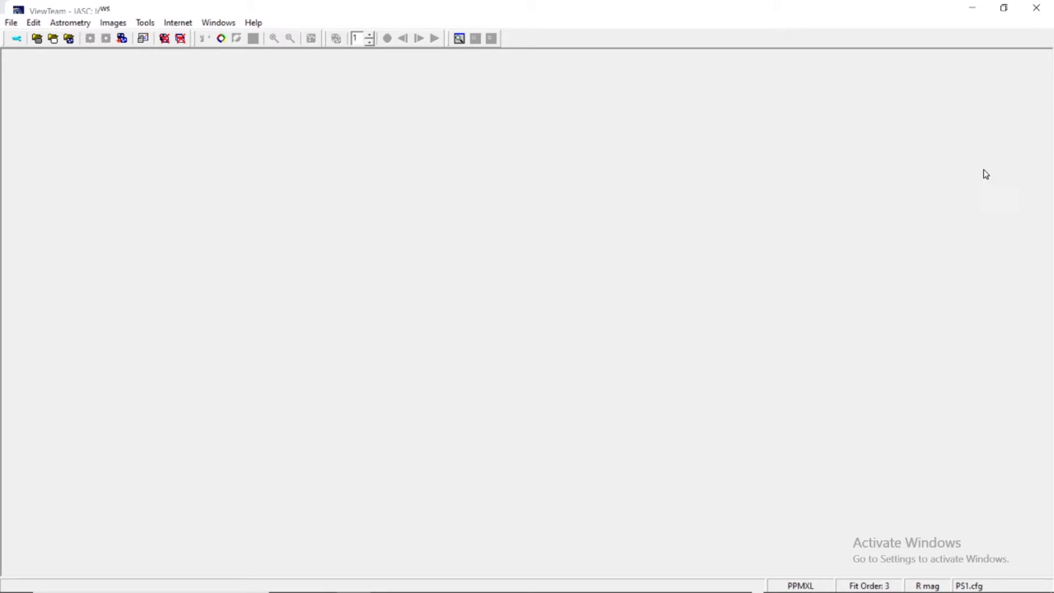
- Reset the MPC report, photometry report and log files, confirming the reset
{"action": "left_click", "coordinate": [11, 22]}
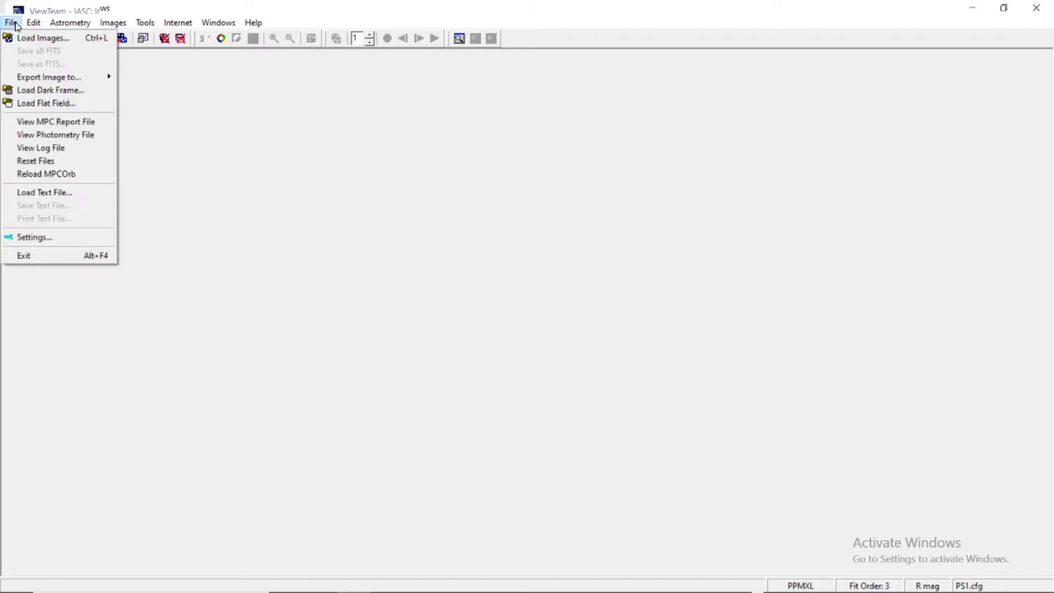
{"action": "left_click", "coordinate": [50, 161]}
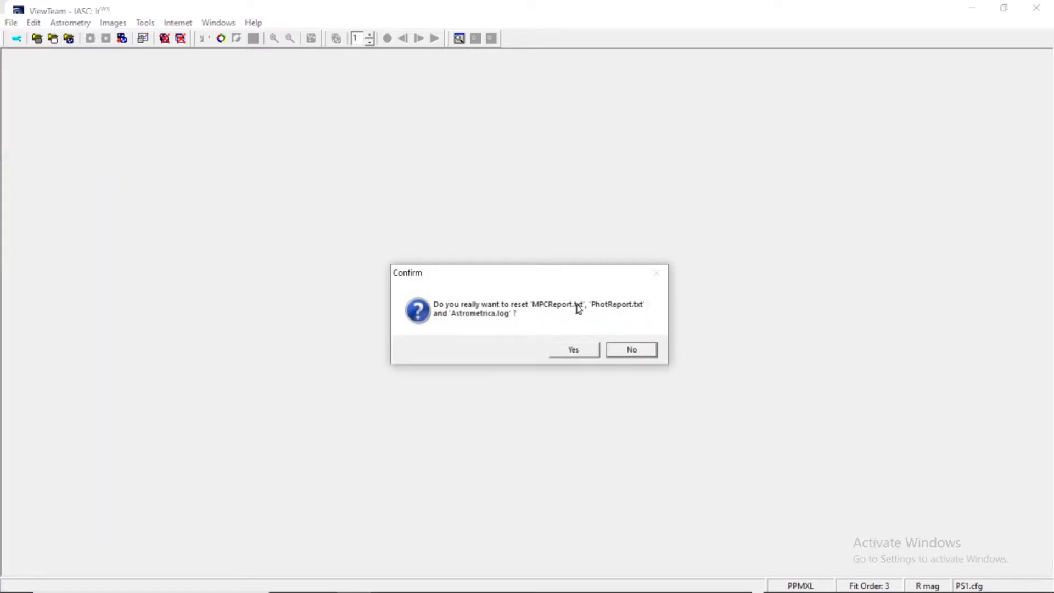
{"action": "left_click", "coordinate": [571, 358]}
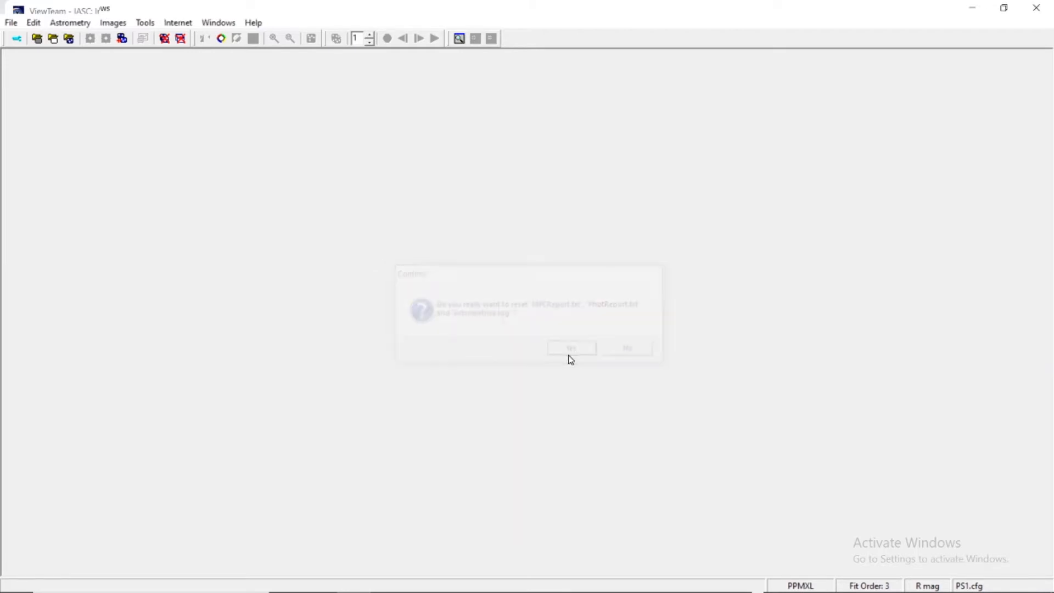
- Start loading images and browse from the Desktop through Practice Image Sets (1) and ps1-20200819_2_XY34_p10 to the XY34_p10 folder
{"action": "left_click", "coordinate": [14, 23]}
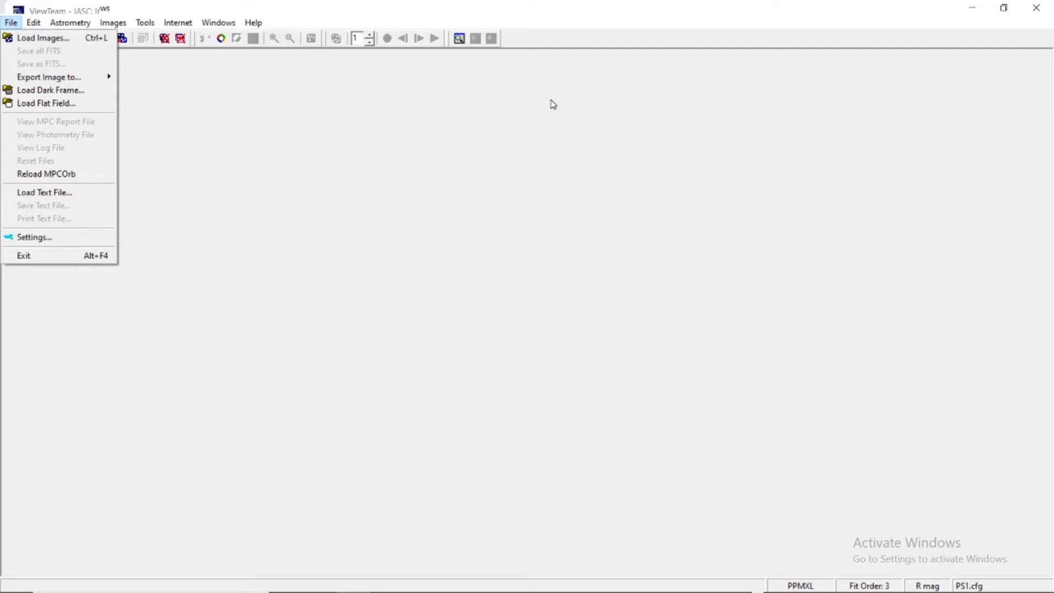
{"action": "left_click", "coordinate": [7, 24]}
{"action": "left_click", "coordinate": [7, 25]}
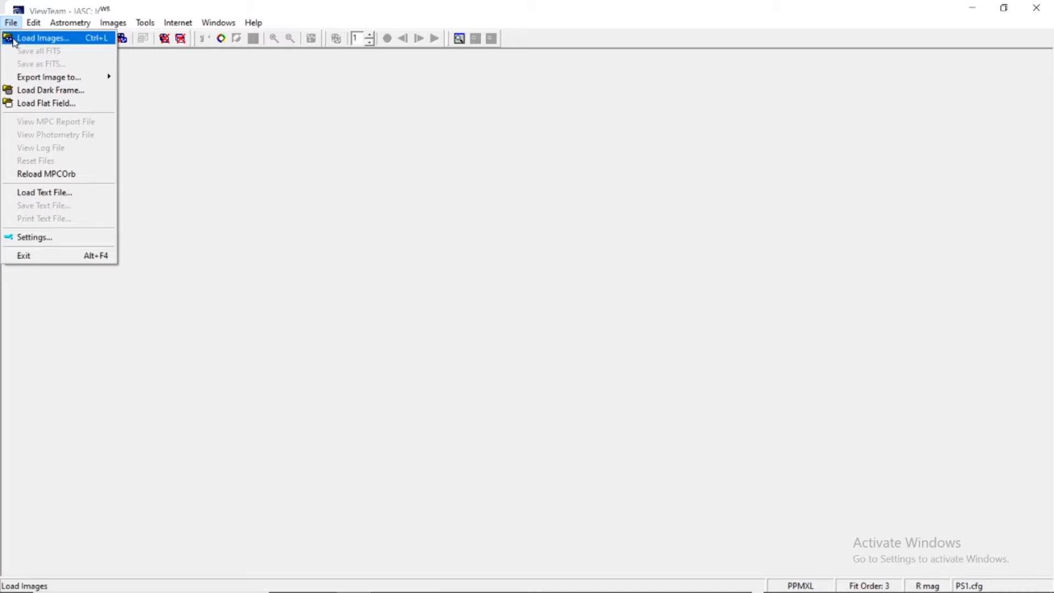
{"action": "left_click", "coordinate": [13, 40]}
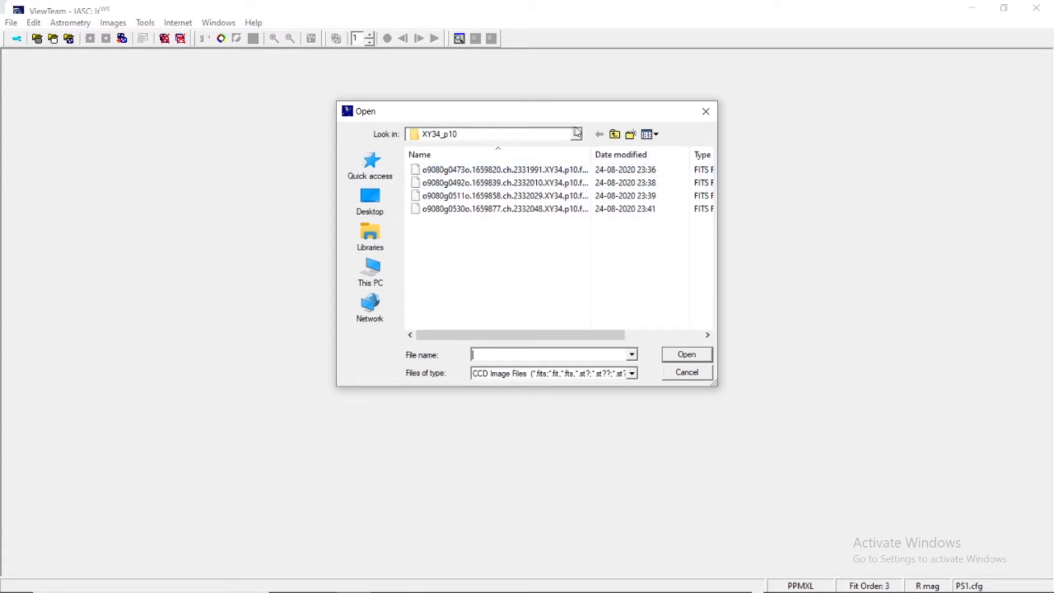
{"action": "left_click", "coordinate": [615, 134]}
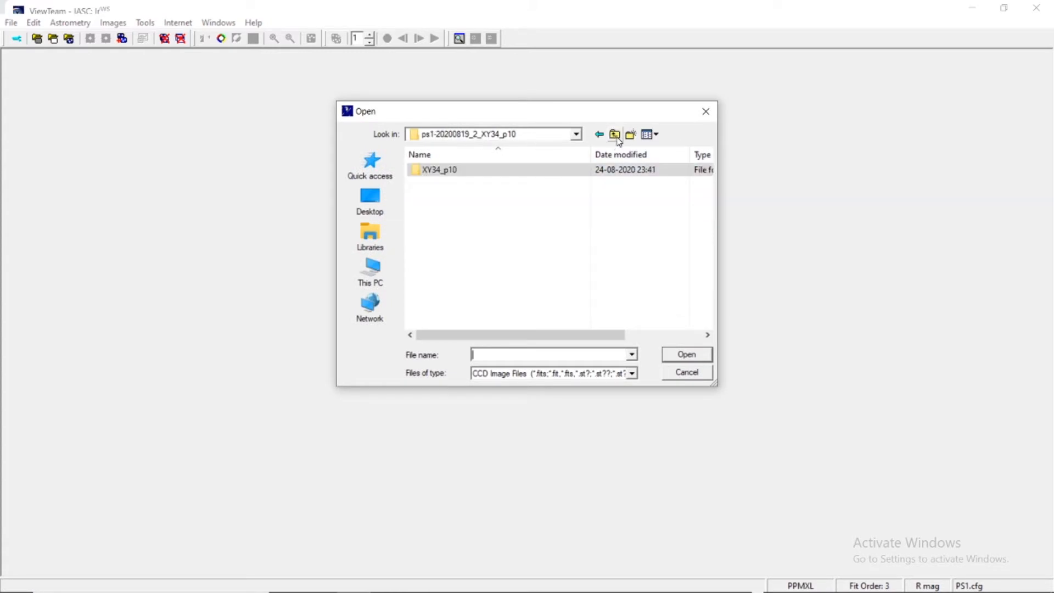
{"action": "left_click", "coordinate": [371, 269]}
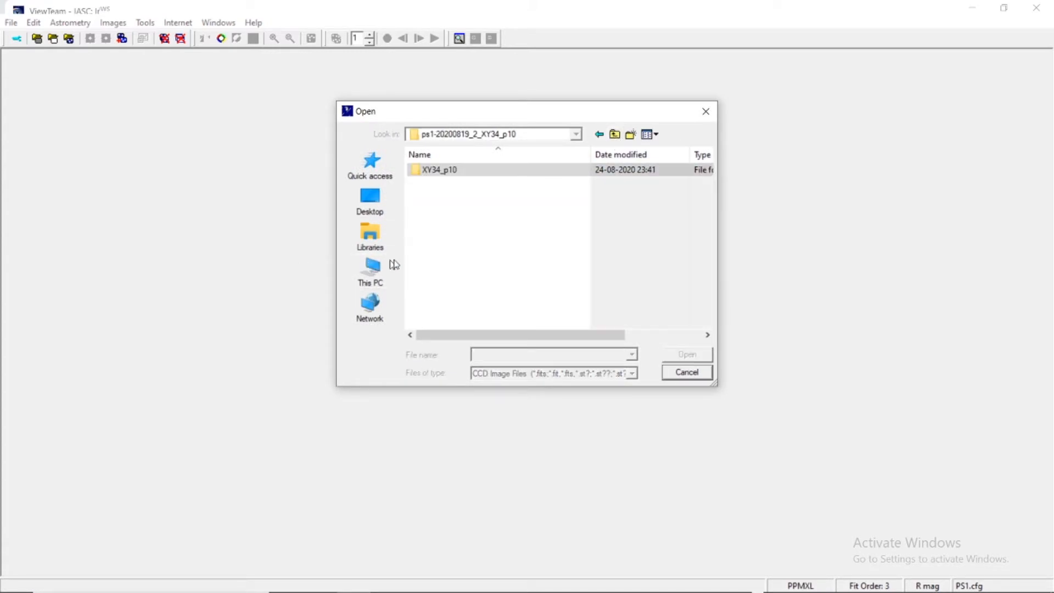
{"action": "left_click", "coordinate": [381, 207]}
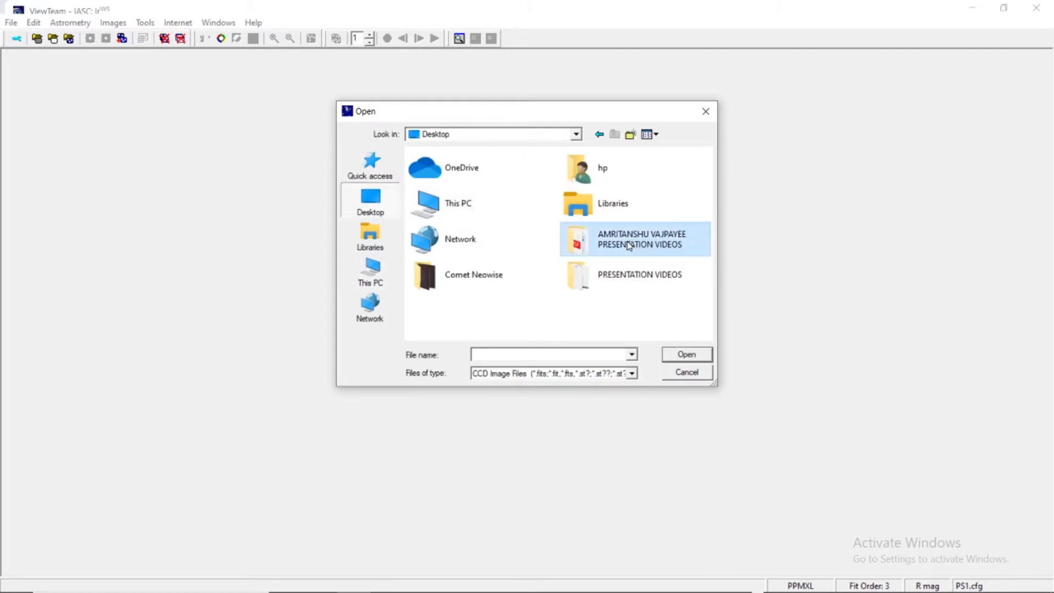
{"action": "double_click", "coordinate": [629, 233]}
{"action": "double_click", "coordinate": [579, 213]}
{"action": "double_click", "coordinate": [462, 198]}
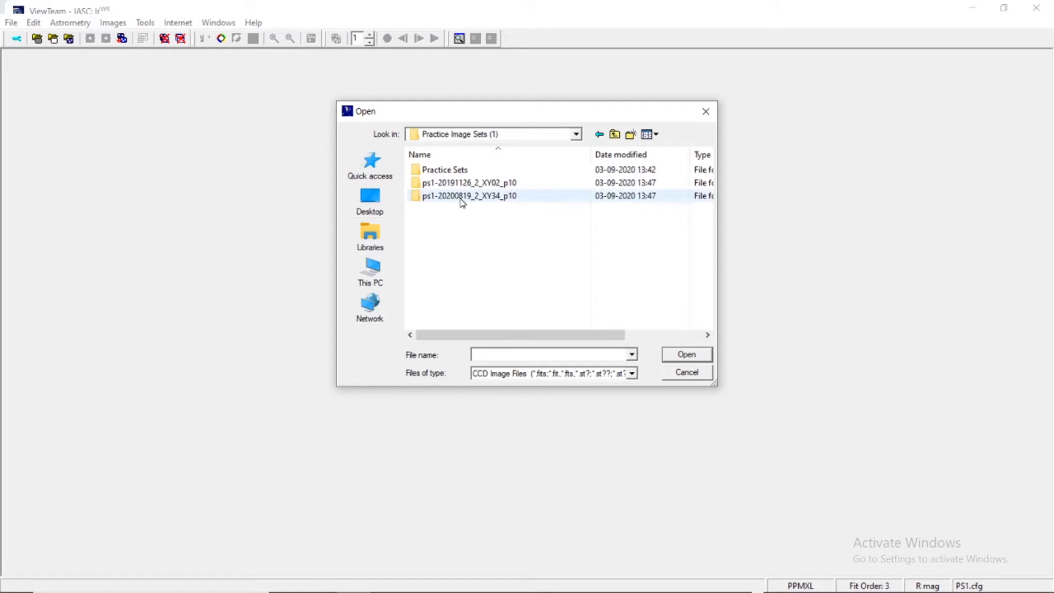
{"action": "double_click", "coordinate": [451, 171]}
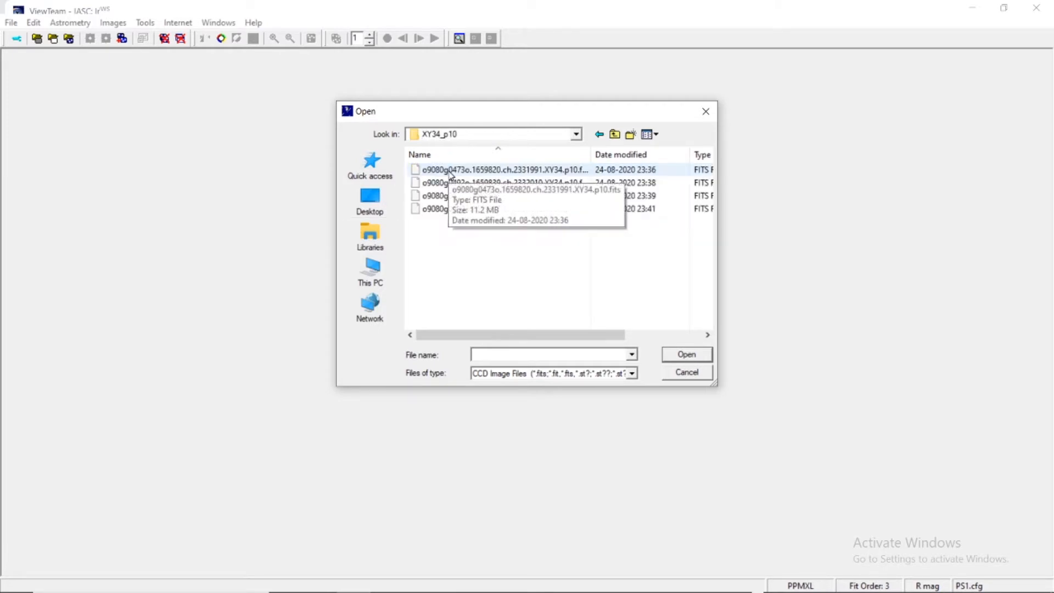
- Load all four FITS images from the XY34_p10 folder and move the o9080g0530o image window onto the cascade
{"action": "key", "text": "ctrl+a"}
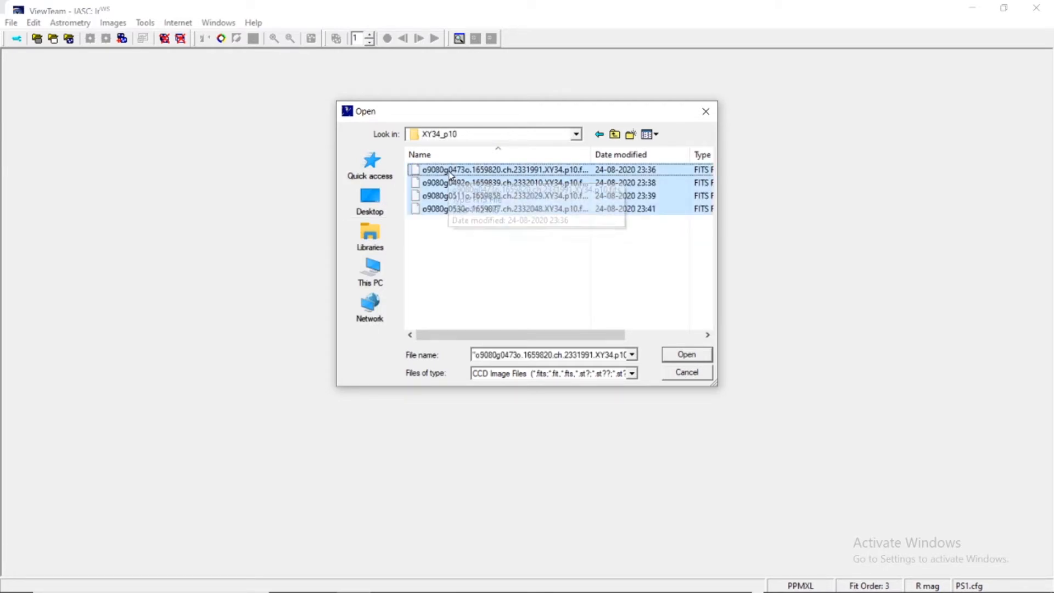
{"action": "left_click", "coordinate": [686, 353]}
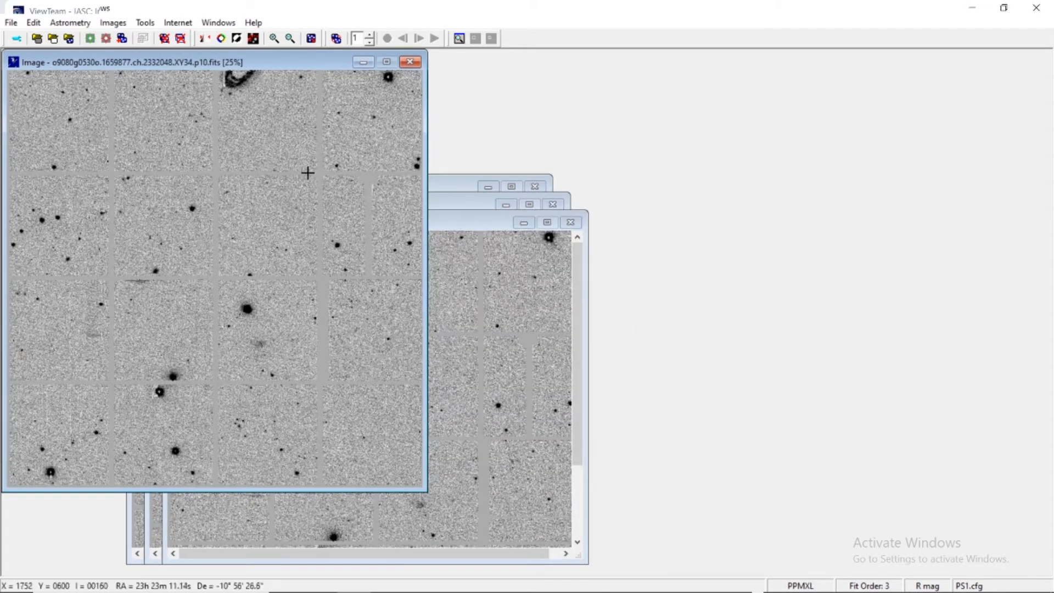
{"action": "left_click_drag", "start_coordinate": [255, 63], "coordinate": [424, 246]}
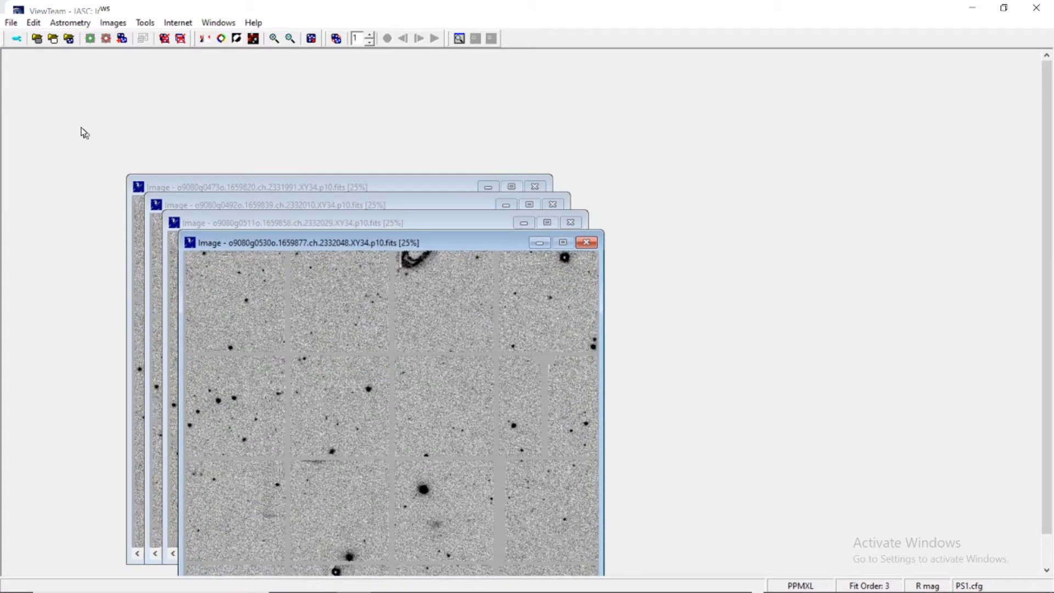
- Run the astrometric data reduction on the loaded images with the preset coordinates, review the Data Reduction Results and close them
{"action": "left_click", "coordinate": [91, 38]}
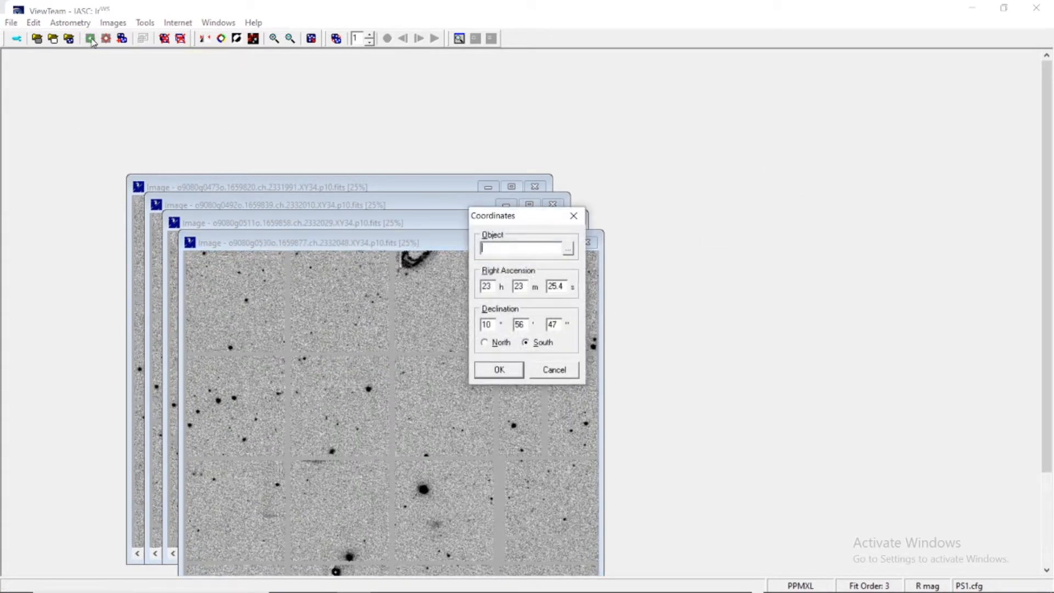
{"action": "left_click", "coordinate": [510, 371]}
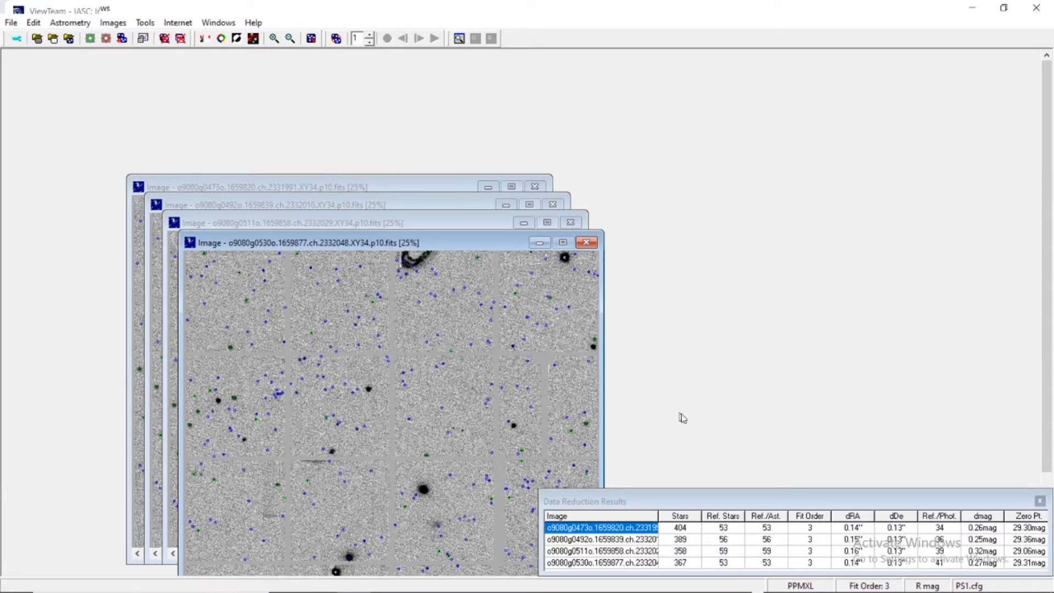
{"action": "left_click_drag", "start_coordinate": [811, 502], "coordinate": [807, 301]}
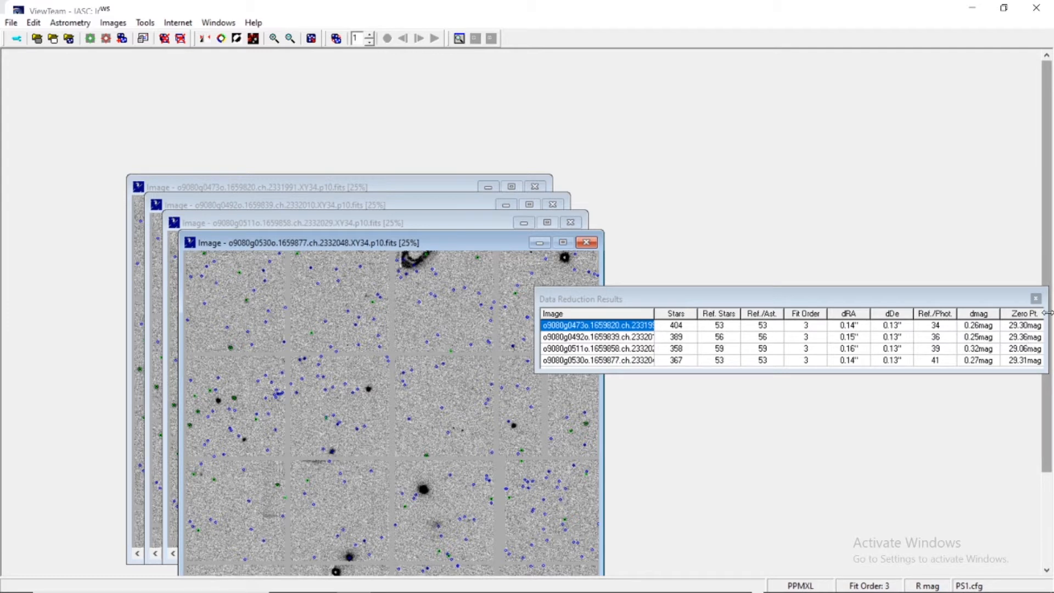
{"action": "left_click", "coordinate": [1037, 300]}
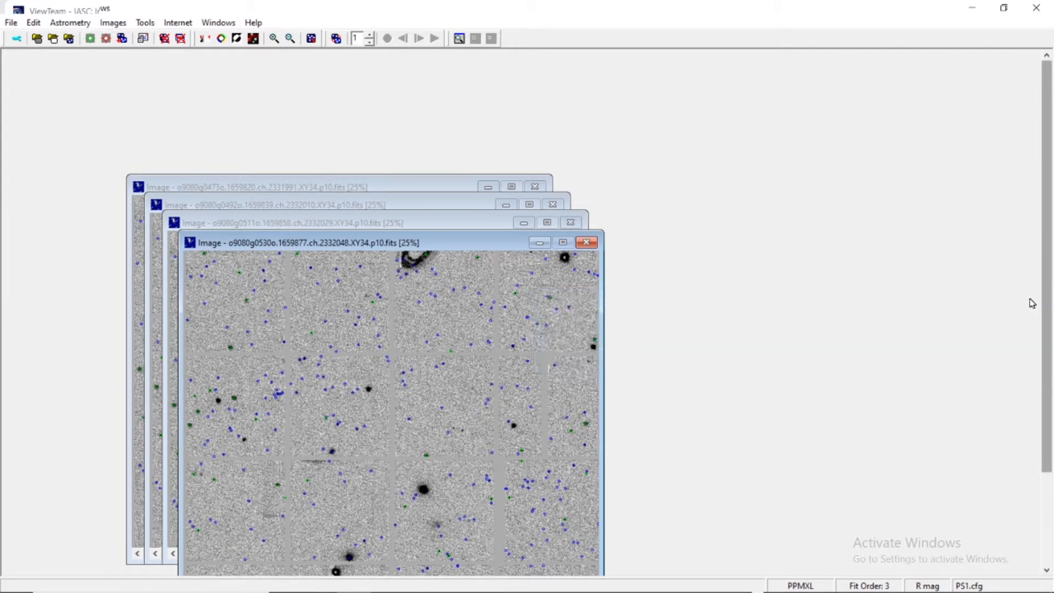
- Overlay the known objects on the images, start blinking the image set and move the blink window clear of the image cascade
{"action": "left_click", "coordinate": [255, 39]}
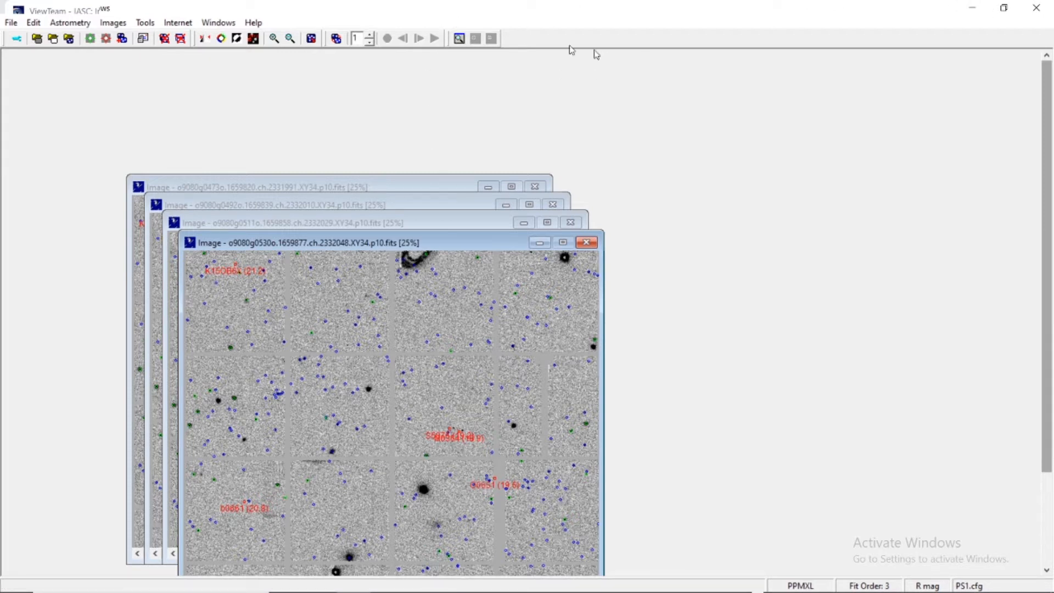
{"action": "left_click", "coordinate": [336, 39]}
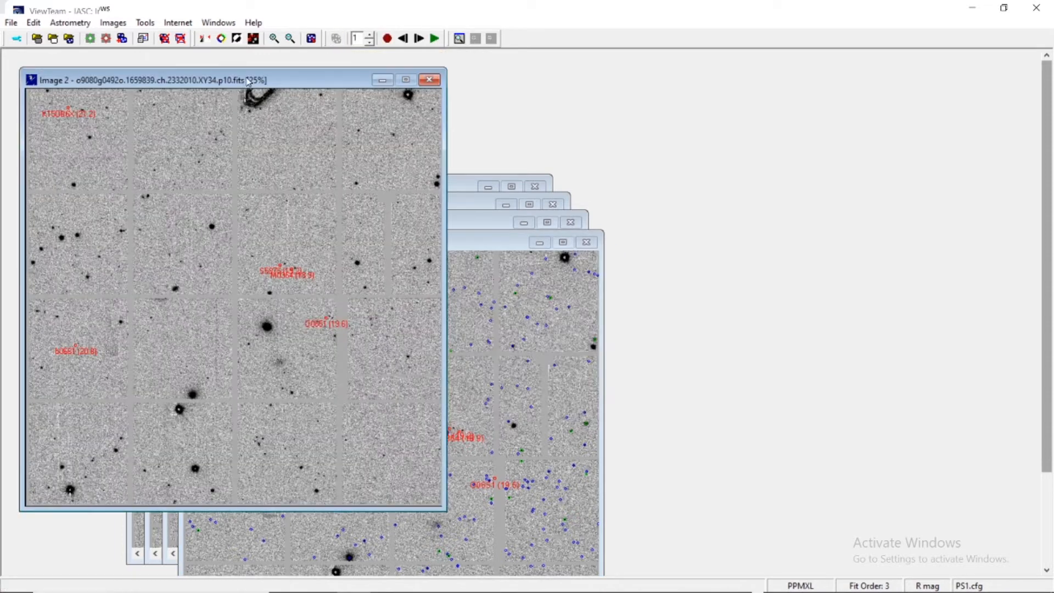
{"action": "left_click_drag", "start_coordinate": [248, 81], "coordinate": [578, 93]}
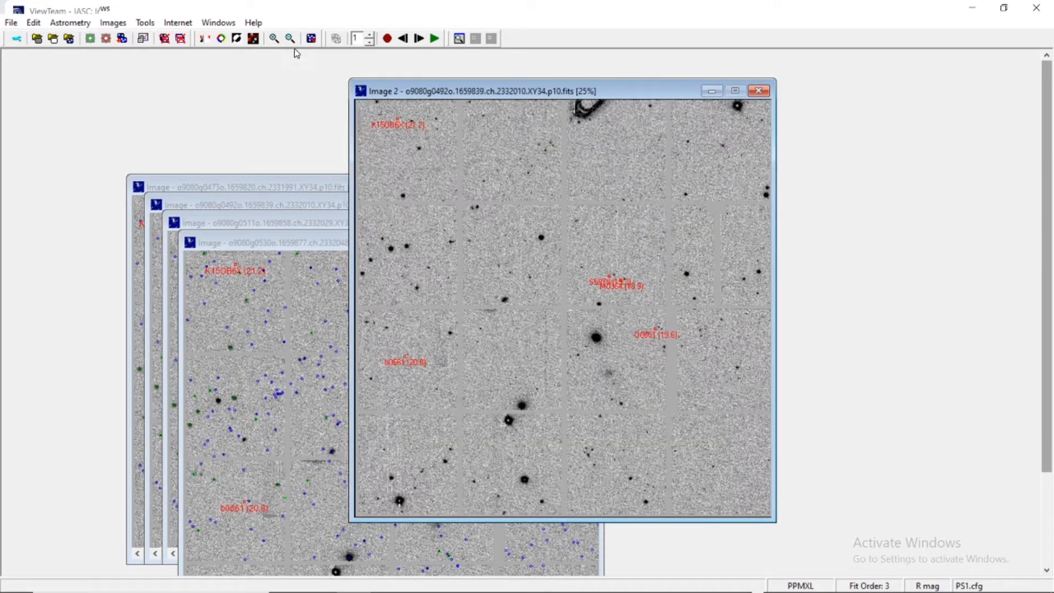
- Enlarge the blink window across the workspace and examine the upper-left part of the blinking field for moving objects
{"action": "left_click", "coordinate": [277, 40]}
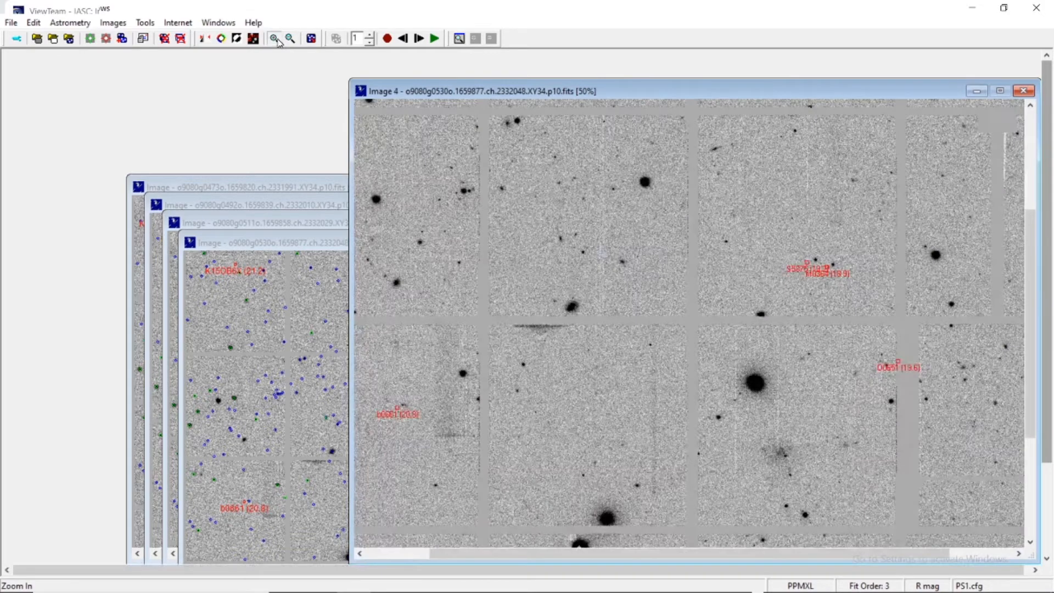
{"action": "left_click_drag", "start_coordinate": [772, 79], "coordinate": [762, 49]}
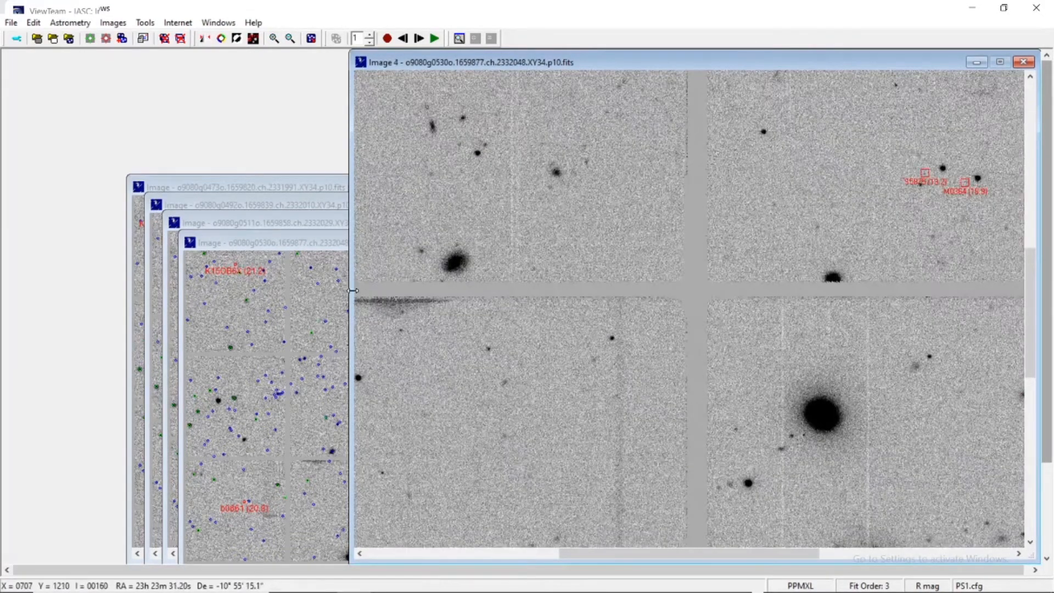
{"action": "left_click_drag", "start_coordinate": [354, 290], "coordinate": [5, 291]}
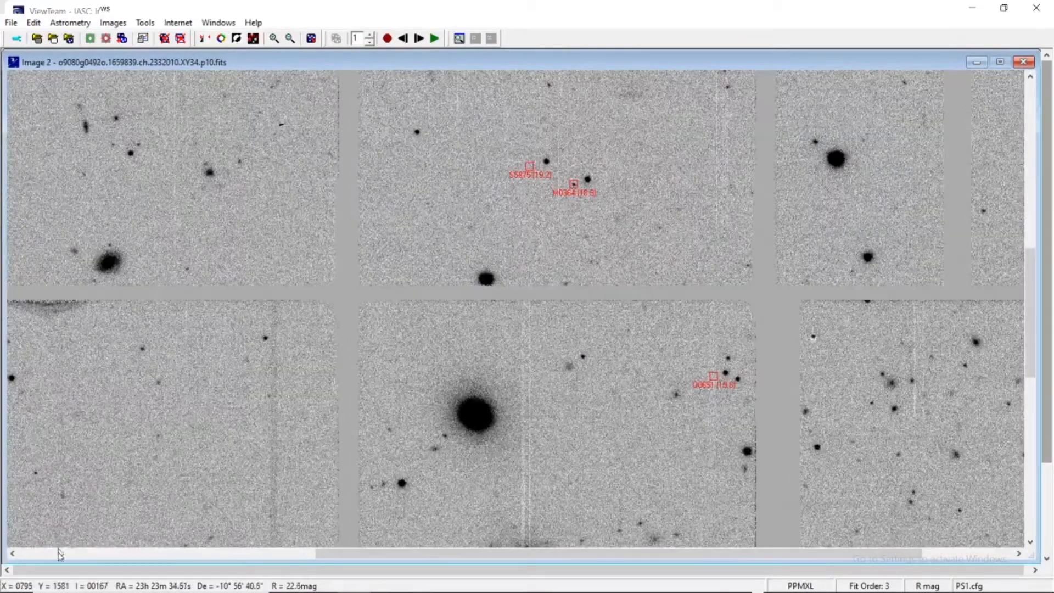
{"action": "left_click", "coordinate": [61, 553]}
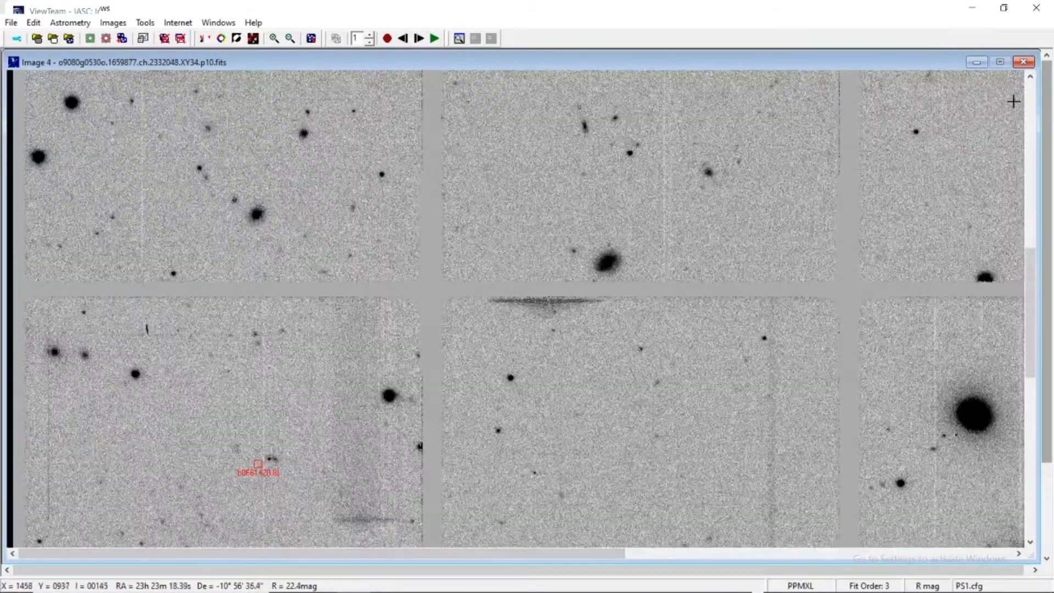
{"action": "left_click", "coordinate": [1031, 99]}
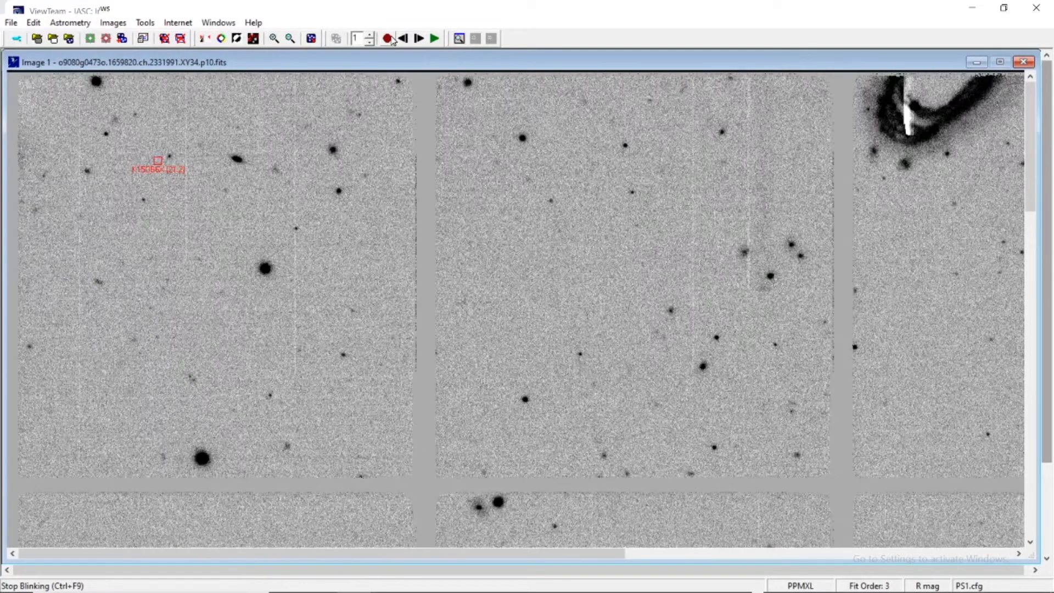
- Stop the blinking on Image 1, inspect the object beside the known-object marker labelled 21.2 in Object Verification, and reject the measurement
{"action": "left_click", "coordinate": [392, 39]}
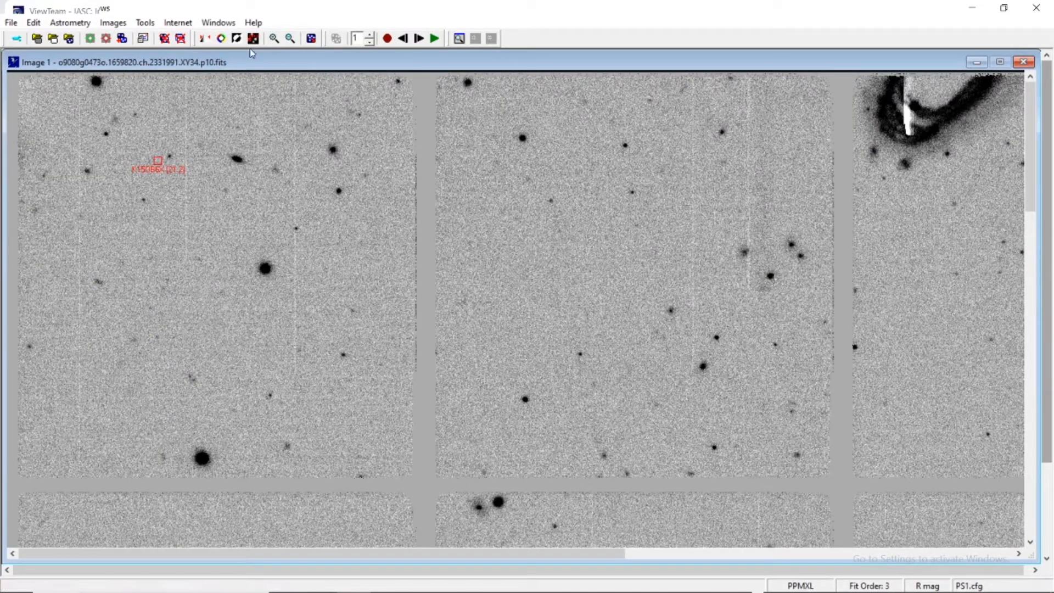
{"action": "left_click", "coordinate": [272, 40]}
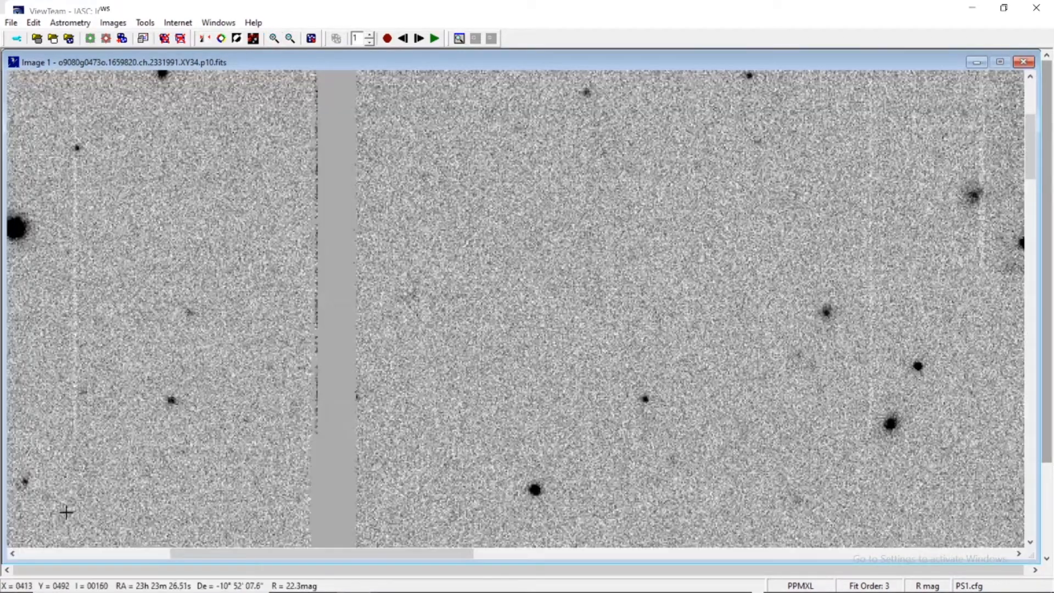
{"action": "left_click", "coordinate": [58, 554]}
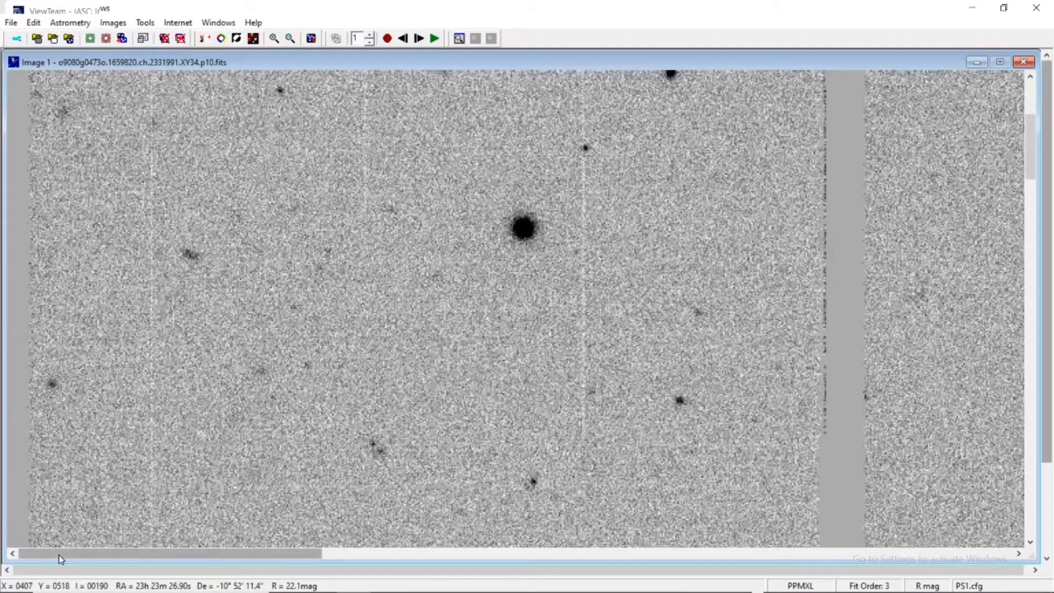
{"action": "left_click", "coordinate": [1029, 95]}
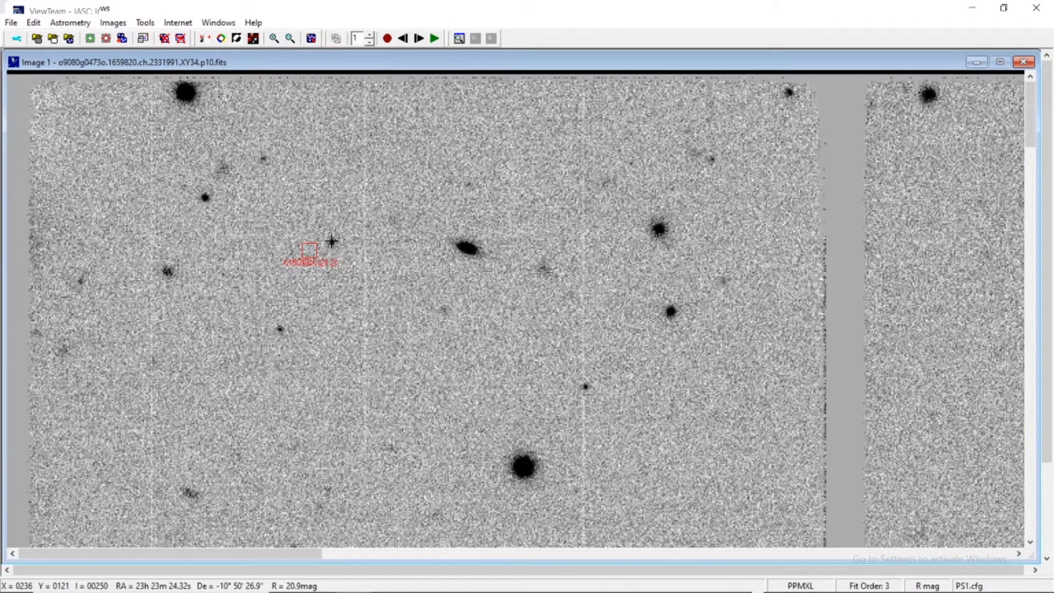
{"action": "left_click", "coordinate": [331, 240]}
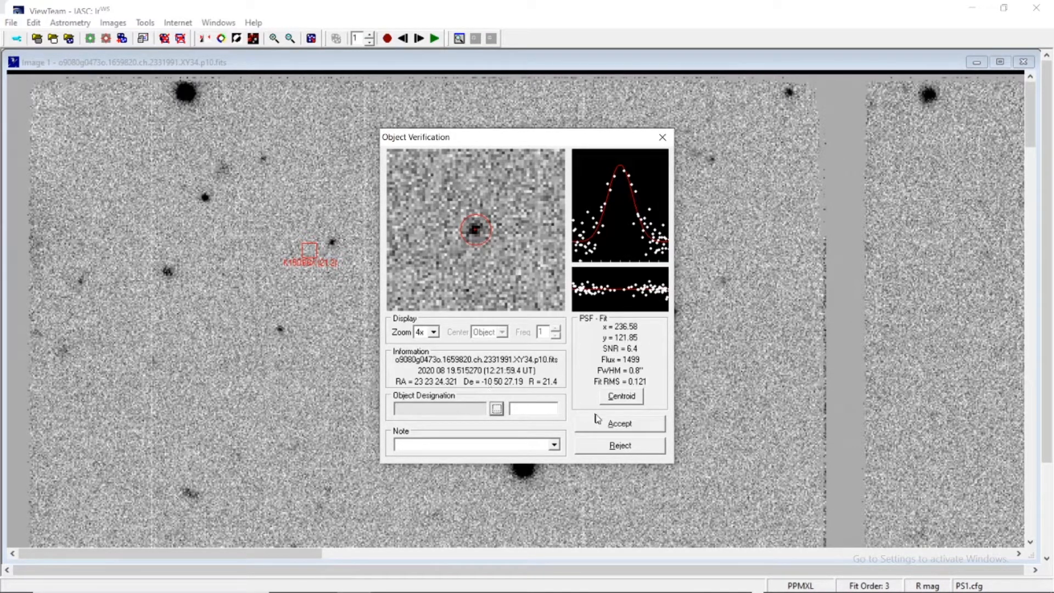
{"action": "left_click", "coordinate": [619, 447]}
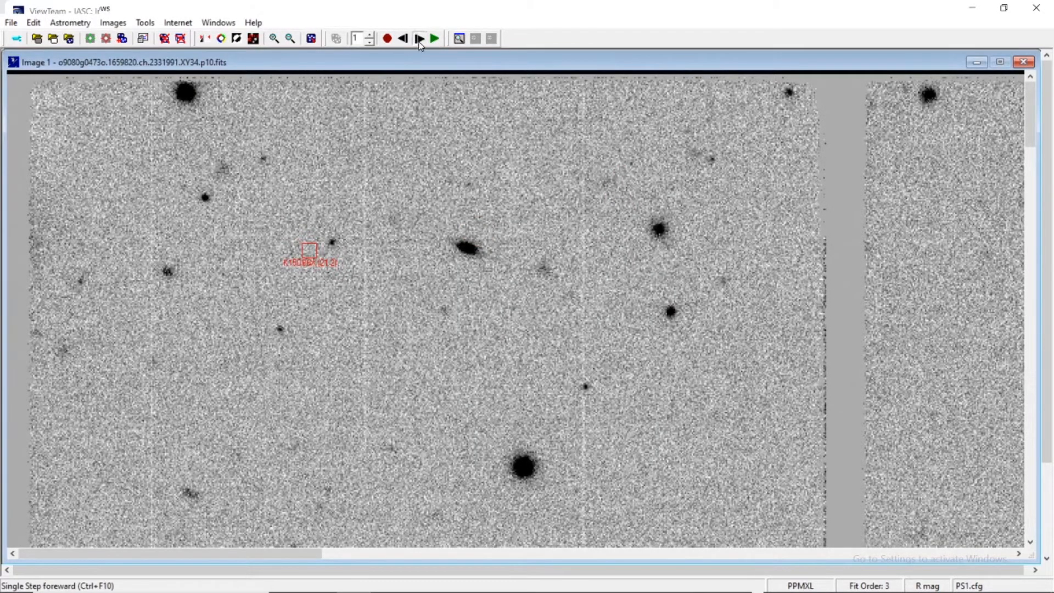
- Inspect the object beside the known-object marker in Object Verification on Image 2 and Image 3, rejecting each measurement
{"action": "left_click", "coordinate": [419, 43]}
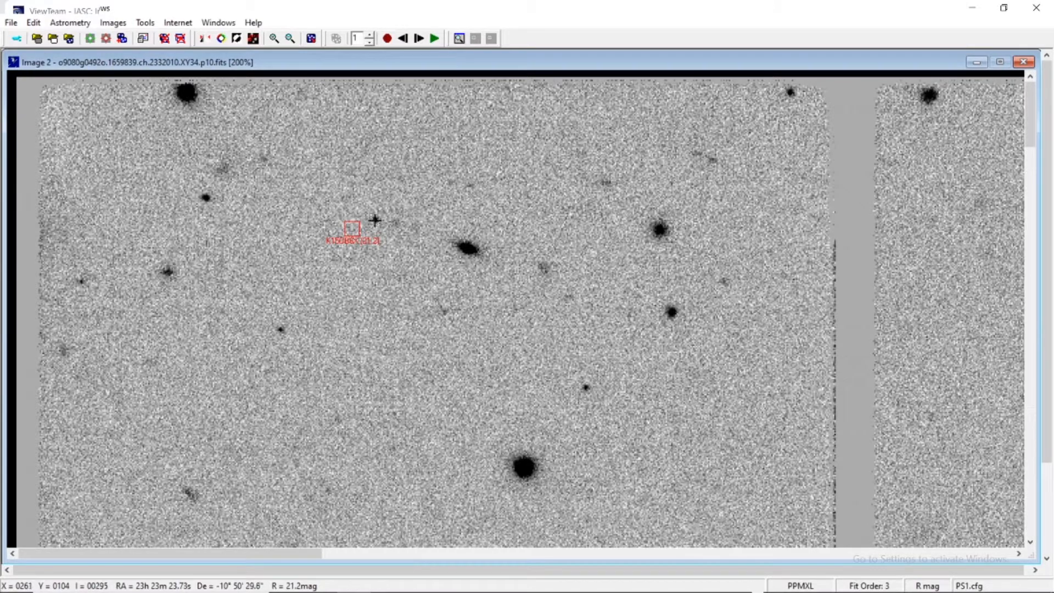
{"action": "left_click", "coordinate": [375, 218]}
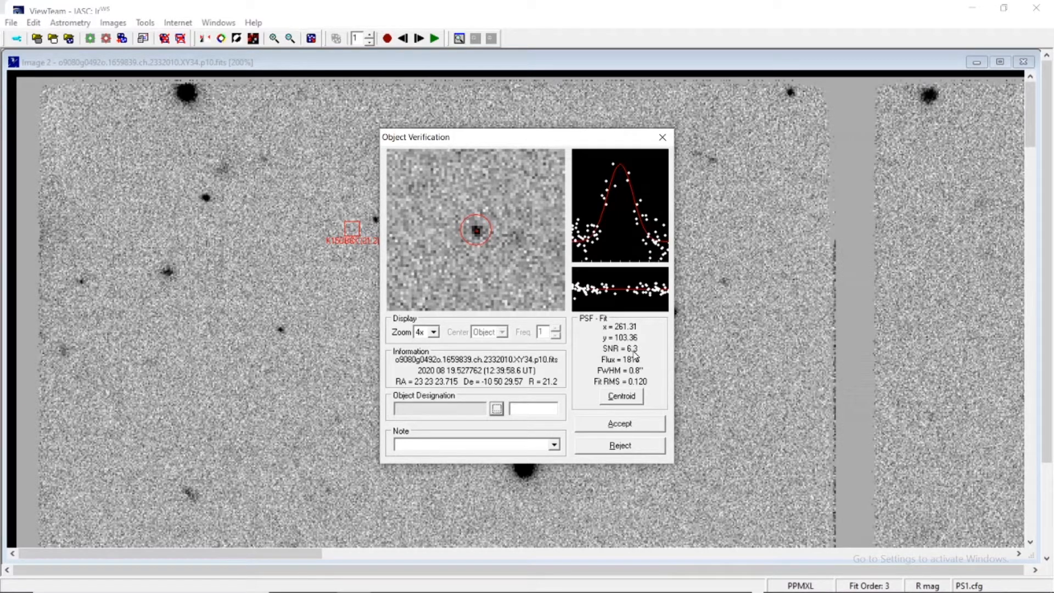
{"action": "left_click", "coordinate": [621, 445]}
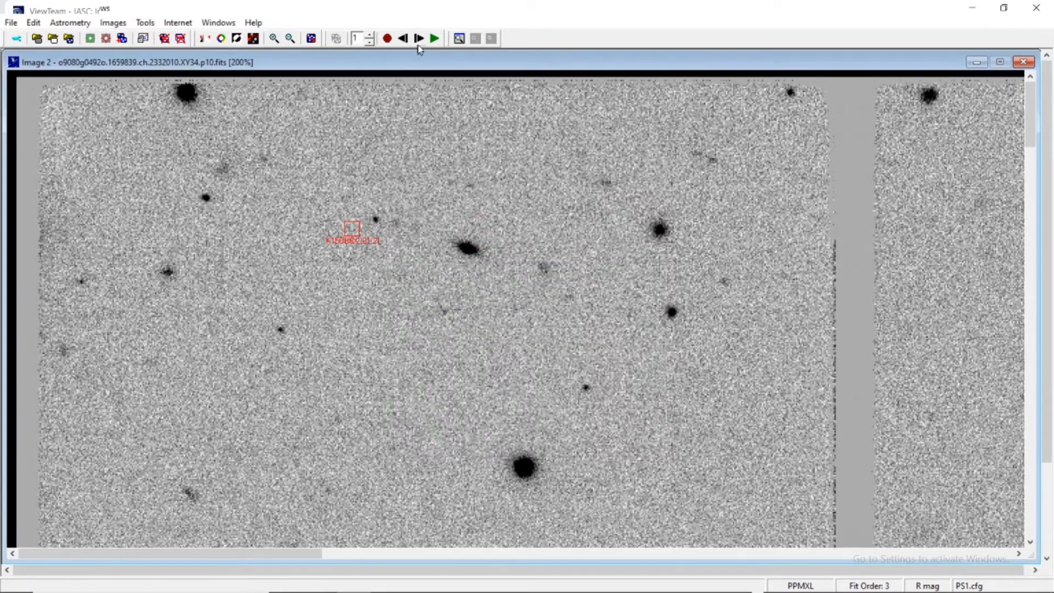
{"action": "left_click", "coordinate": [419, 43]}
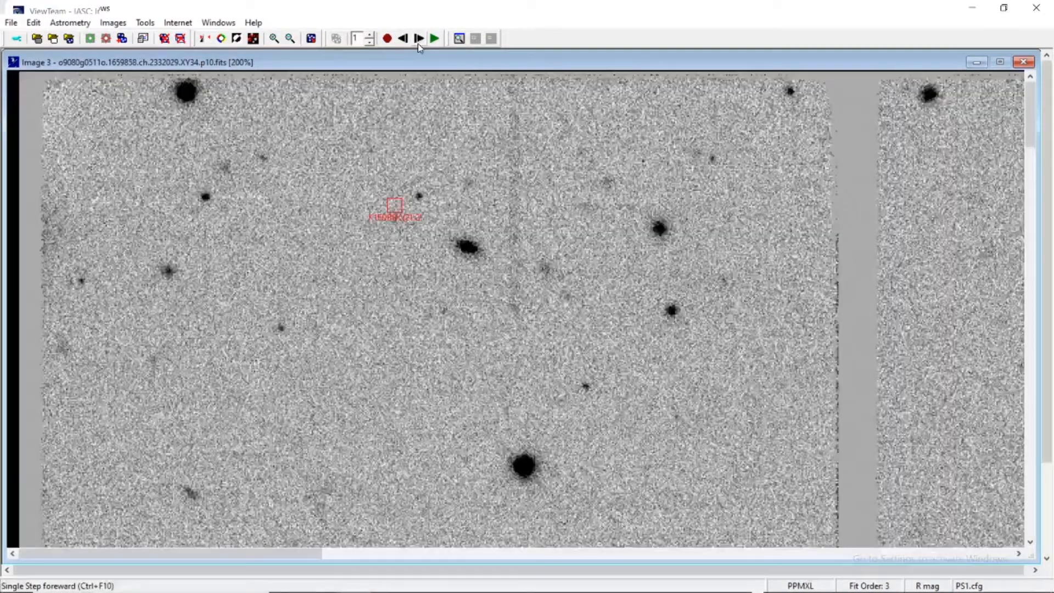
{"action": "left_click", "coordinate": [419, 196]}
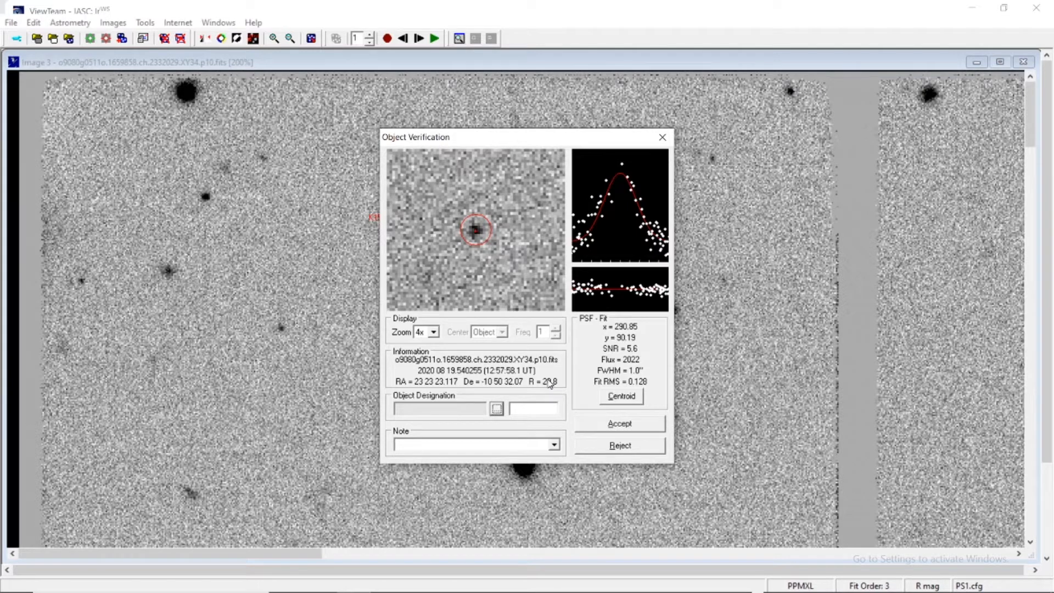
{"action": "left_click", "coordinate": [631, 446]}
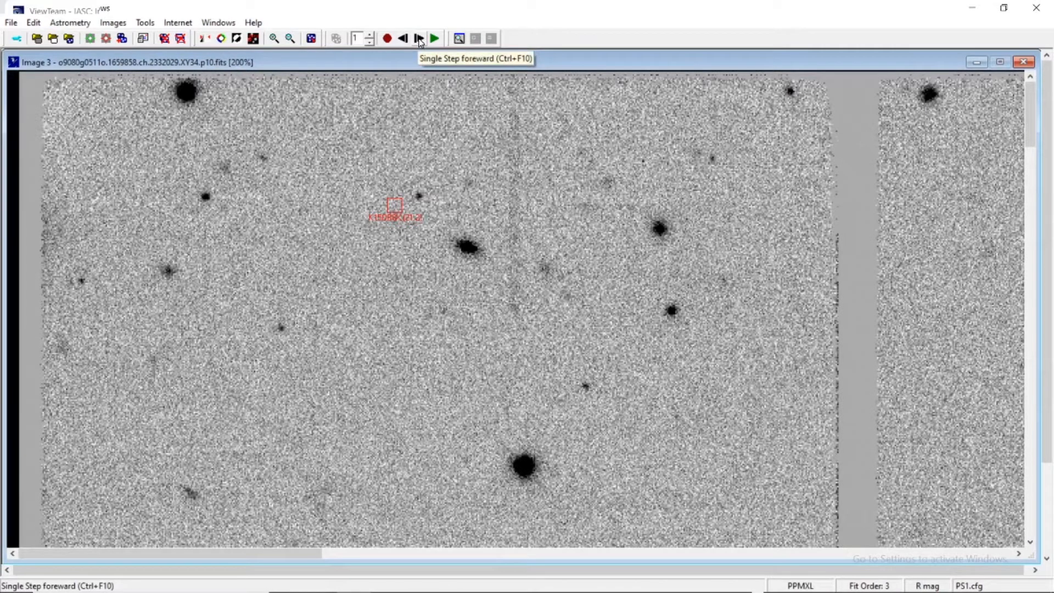
- Compare Image 3 with Image 4, inspect the object beside the marker on Image 4 in Object Verification, and reject the measurement
{"action": "left_click", "coordinate": [418, 39]}
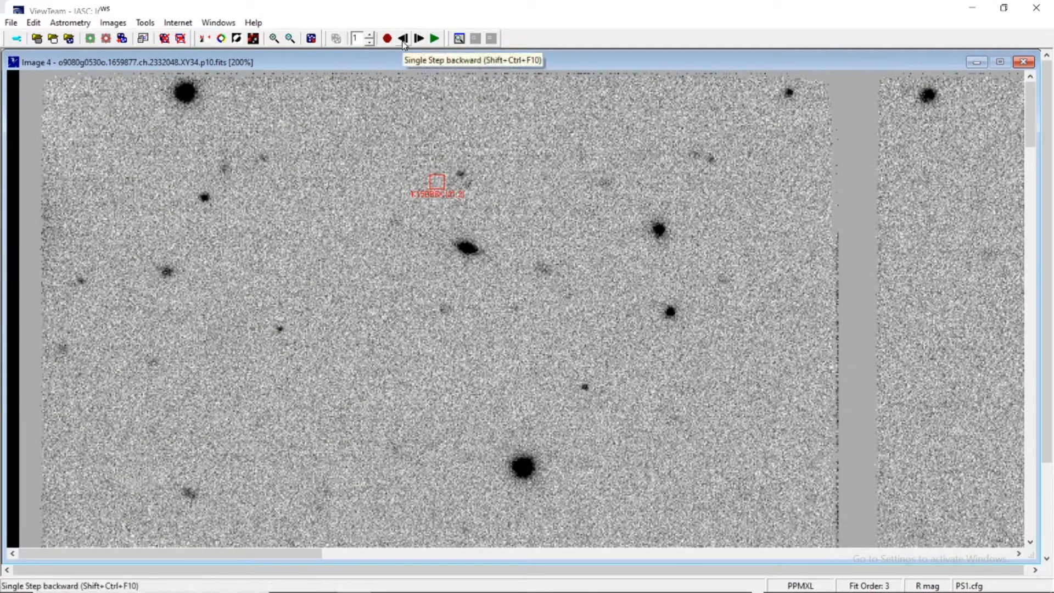
{"action": "left_click", "coordinate": [403, 40]}
{"action": "left_click", "coordinate": [419, 39]}
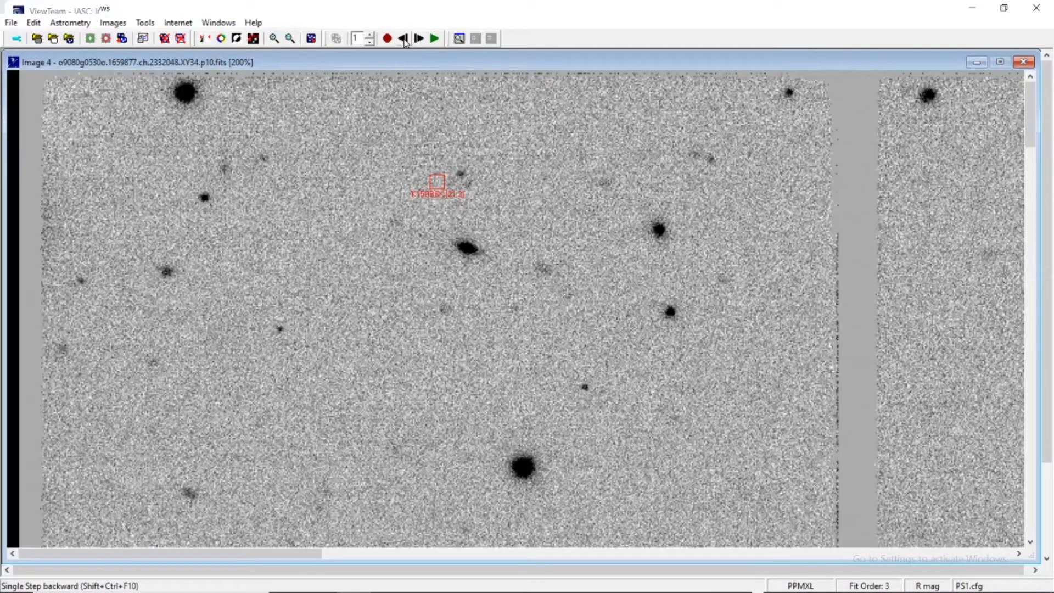
{"action": "left_click", "coordinate": [403, 40]}
{"action": "left_click", "coordinate": [420, 42]}
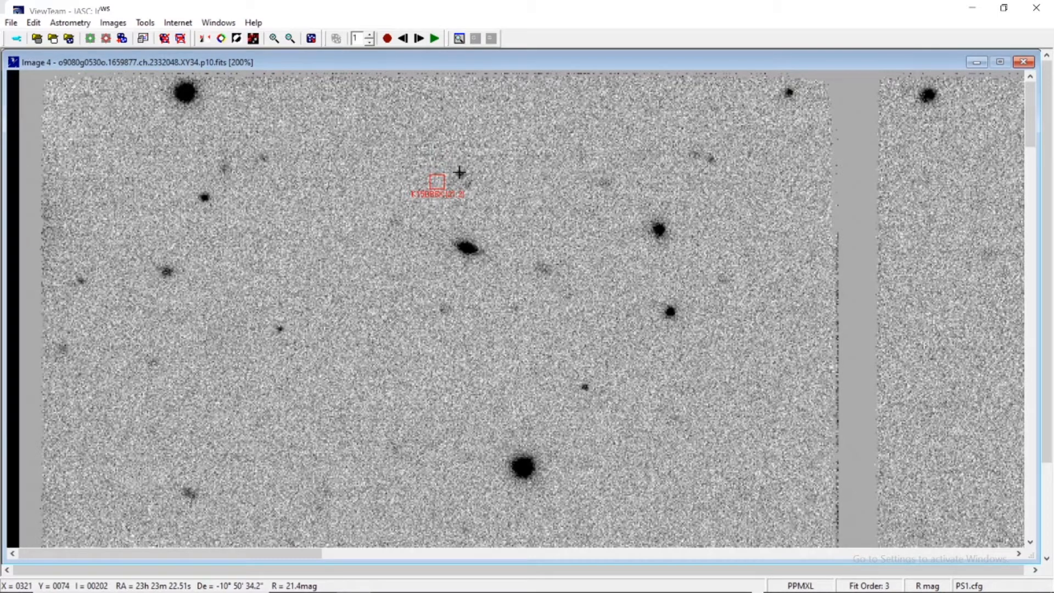
{"action": "left_click", "coordinate": [460, 174]}
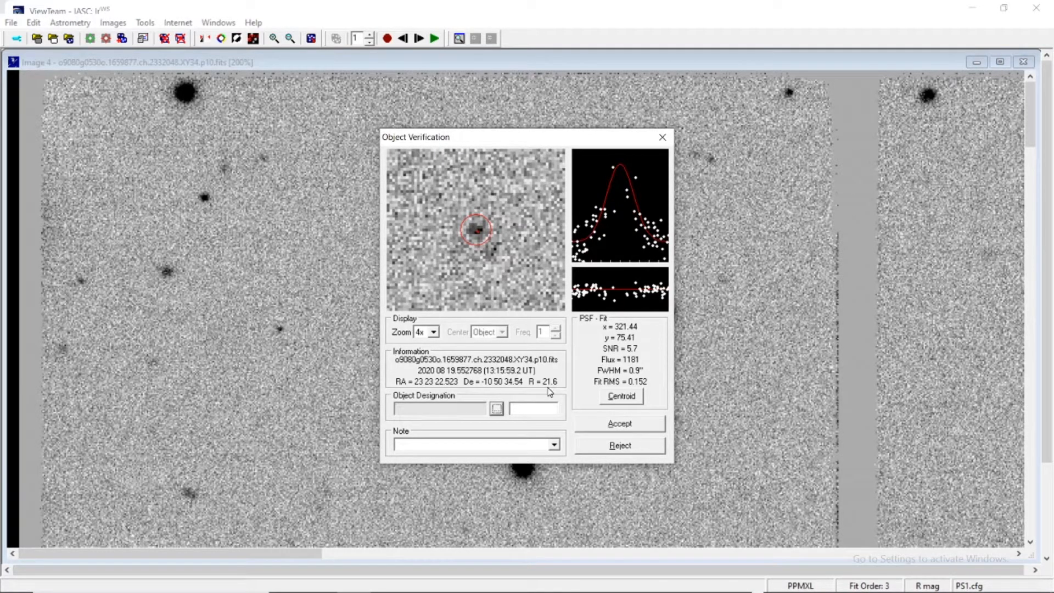
{"action": "left_click", "coordinate": [620, 445]}
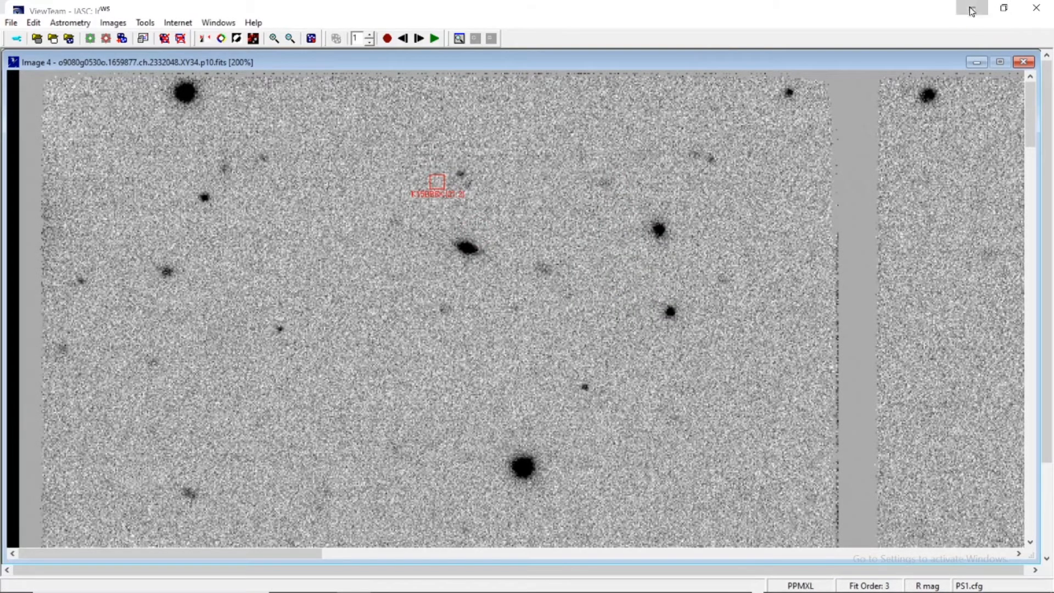
- Switch to MPC REPORTS.docx in Word, review the XY34 p10 table for row 1, column 1, and return to Astrometrica
{"action": "left_click", "coordinate": [971, 11]}
{"action": "scroll", "coordinate": [508, 325], "scroll_direction": "up", "scroll_amount": 8}
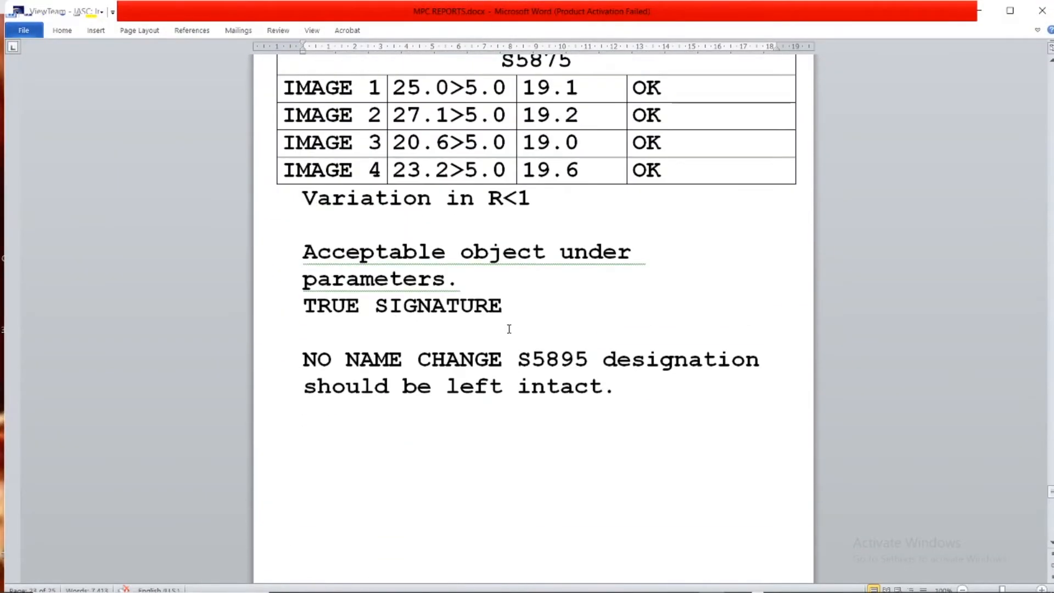
{"action": "scroll", "coordinate": [509, 328], "scroll_direction": "up", "scroll_amount": 15}
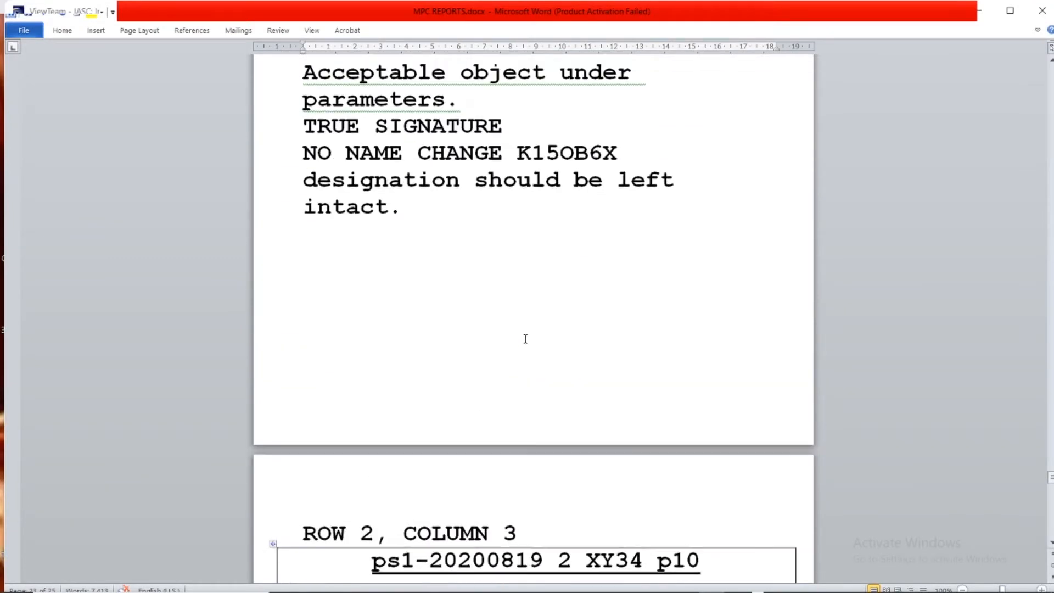
{"action": "scroll", "coordinate": [525, 339], "scroll_direction": "up", "scroll_amount": 10}
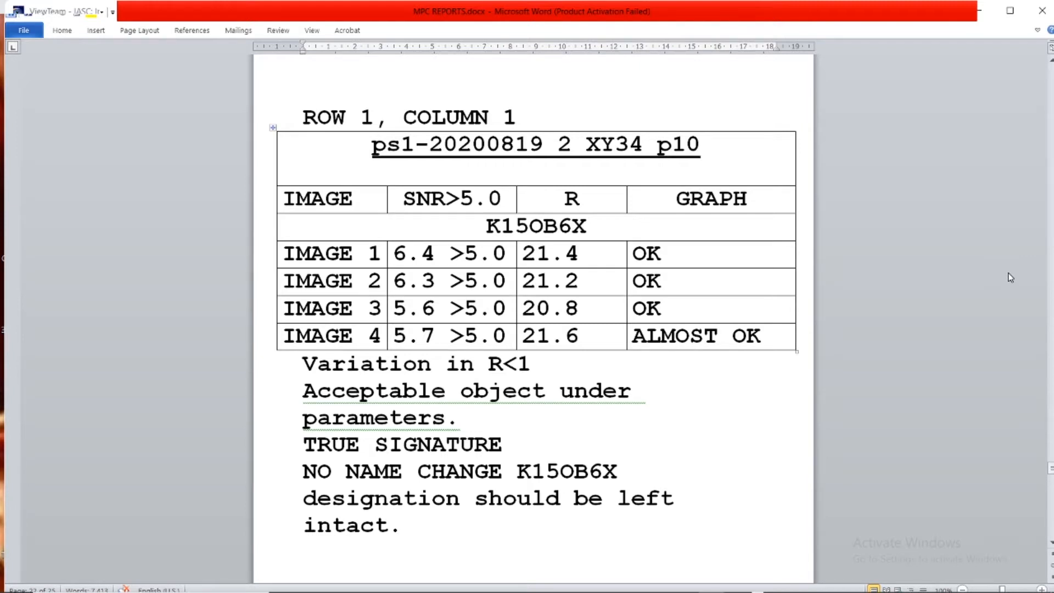
{"action": "left_click", "coordinate": [990, 7]}
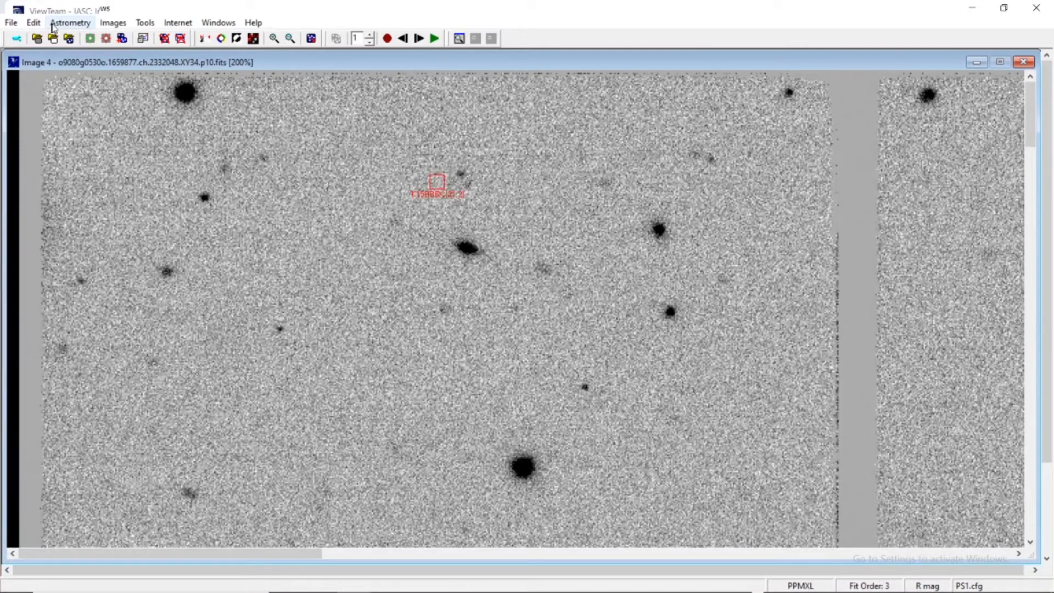
- On Image 1, measure the object beside the known-object marker, identify it as 2015 OX116 (K15OB6X) and accept the measurement
{"action": "left_click", "coordinate": [419, 39]}
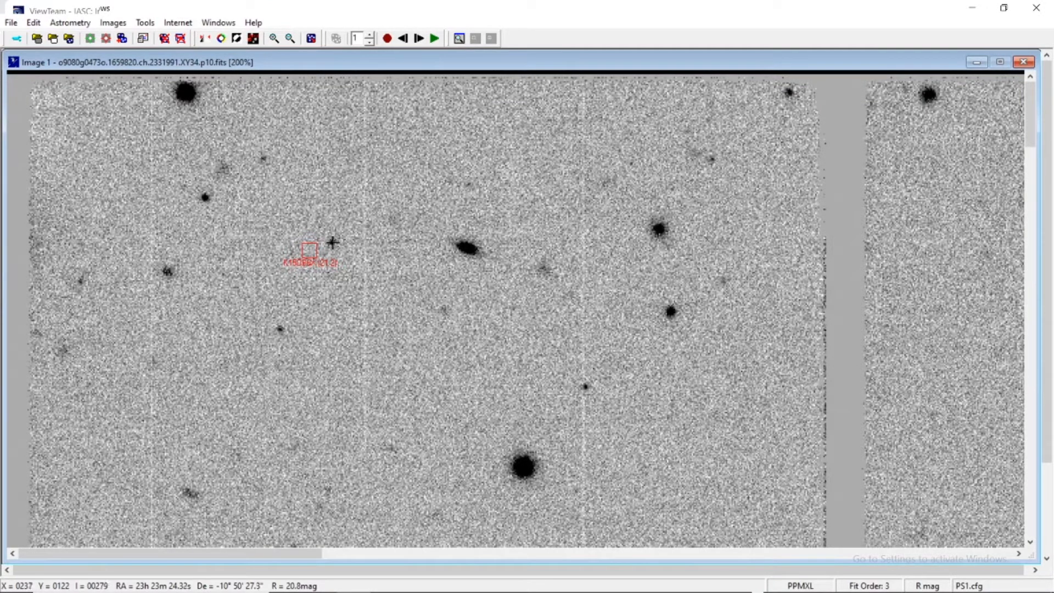
{"action": "left_click", "coordinate": [333, 242]}
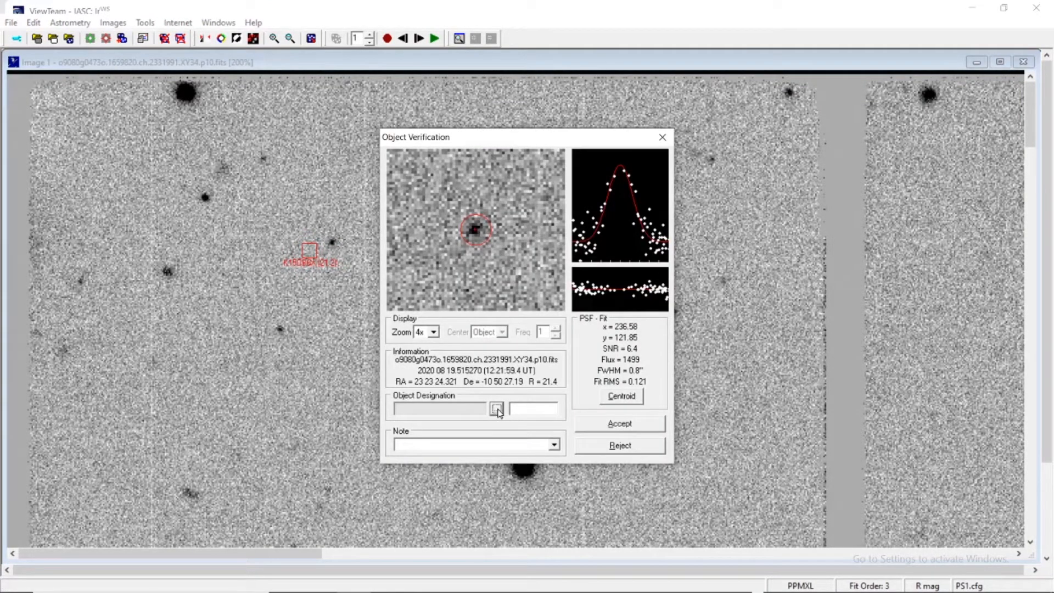
{"action": "left_click", "coordinate": [497, 409]}
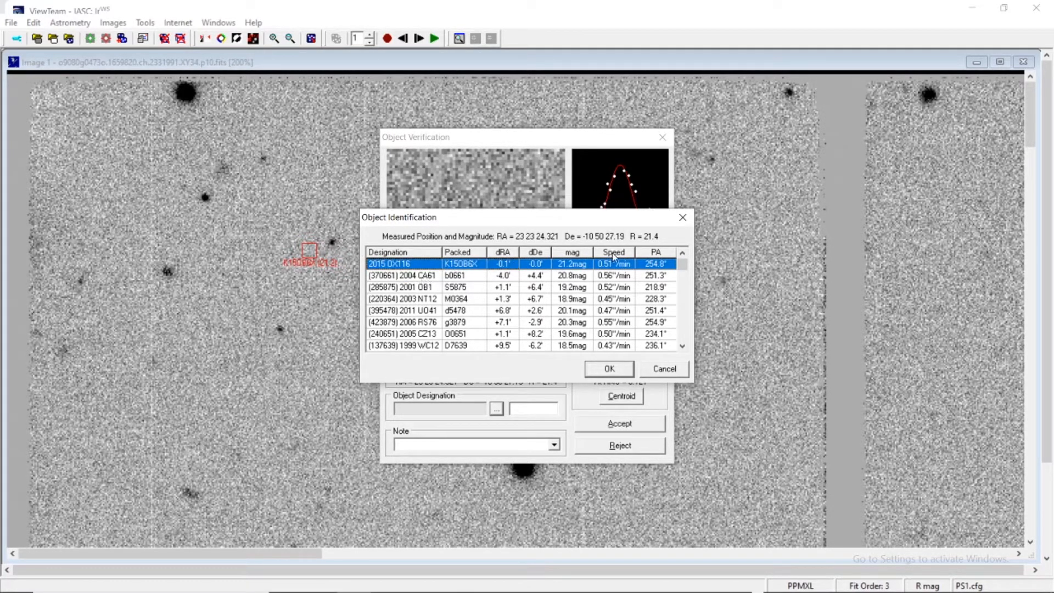
{"action": "left_click", "coordinate": [598, 372]}
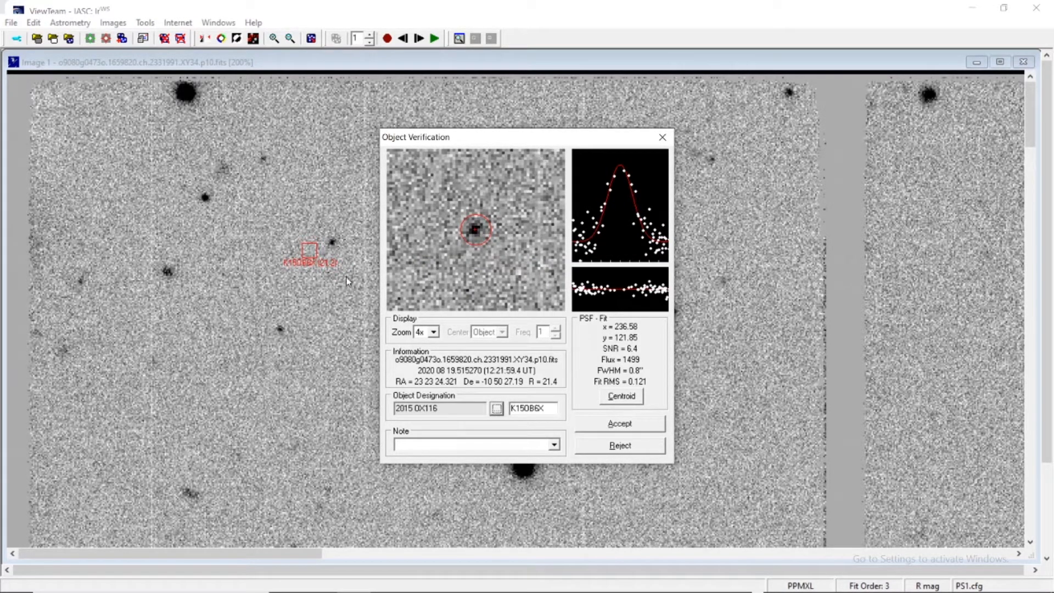
{"action": "left_click", "coordinate": [644, 429]}
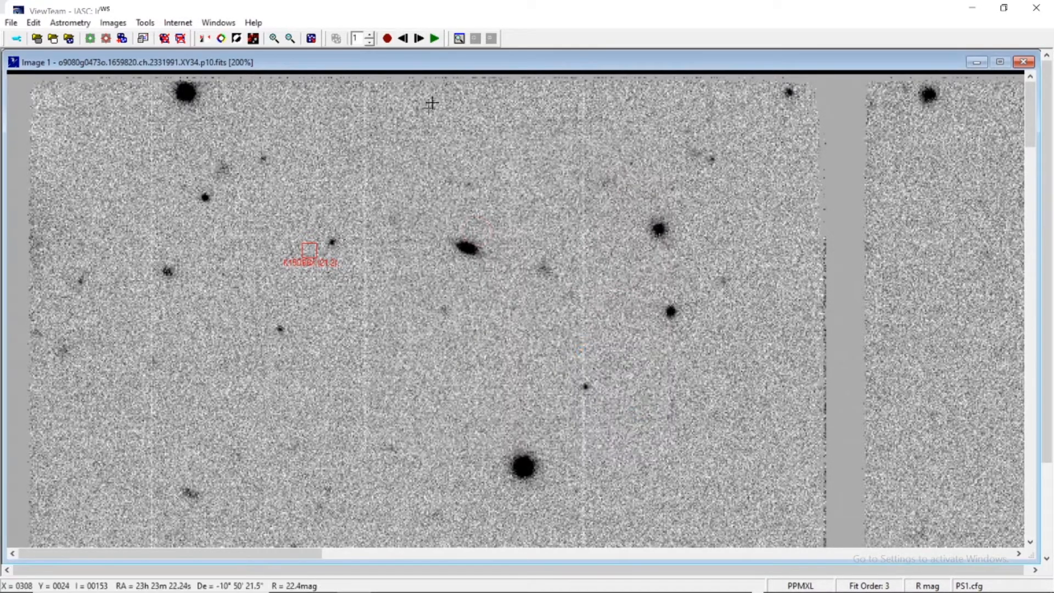
- Advance to Image 2, measure the same moving object, assign it the designation 2015 OX116 (K15OB6X) and accept it
{"action": "left_click", "coordinate": [419, 38]}
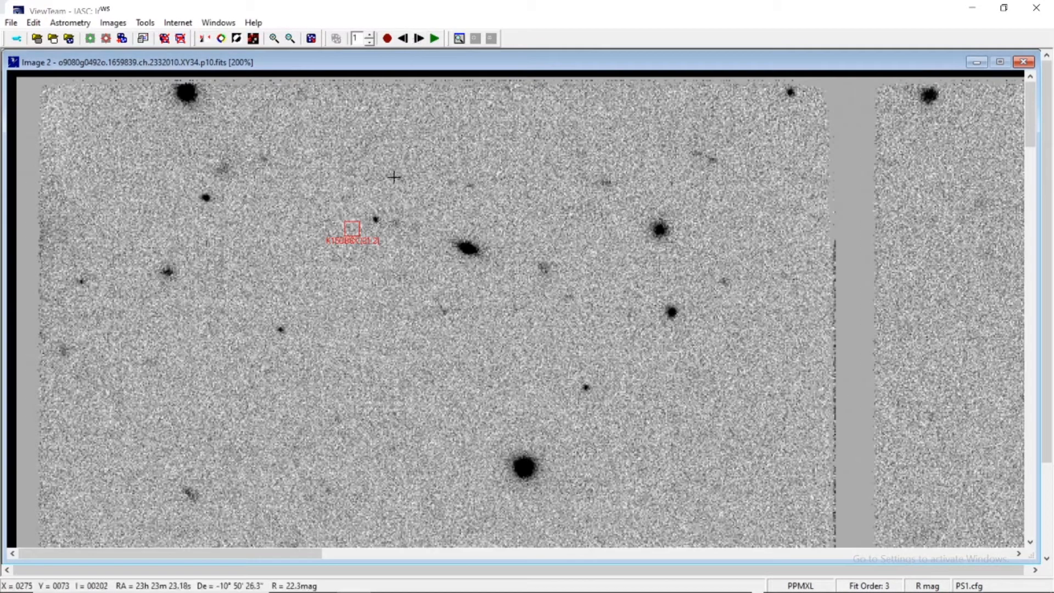
{"action": "left_click", "coordinate": [376, 220]}
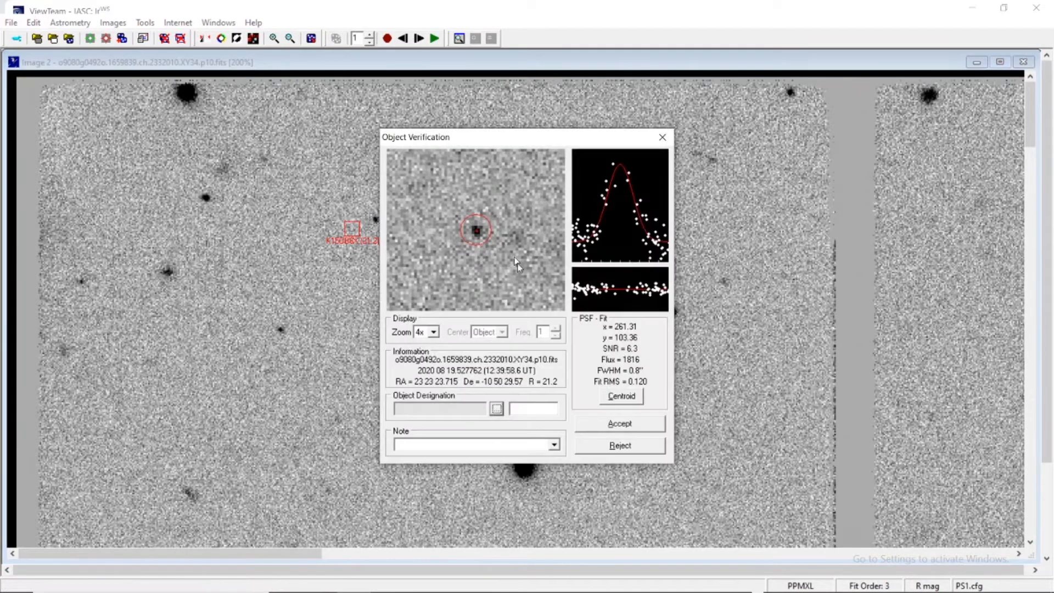
{"action": "left_click", "coordinate": [497, 409]}
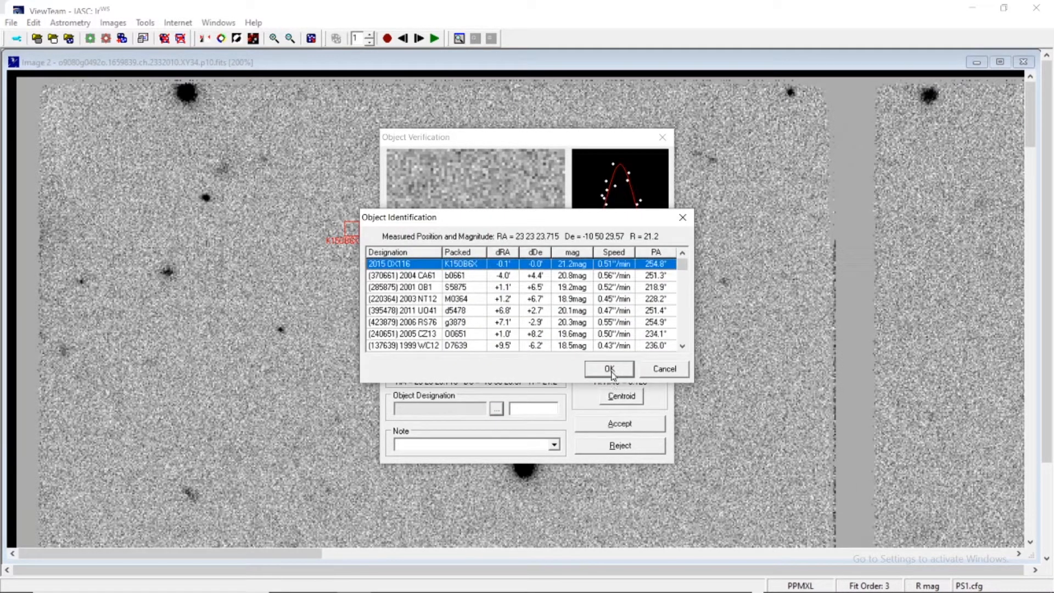
{"action": "left_click", "coordinate": [610, 368]}
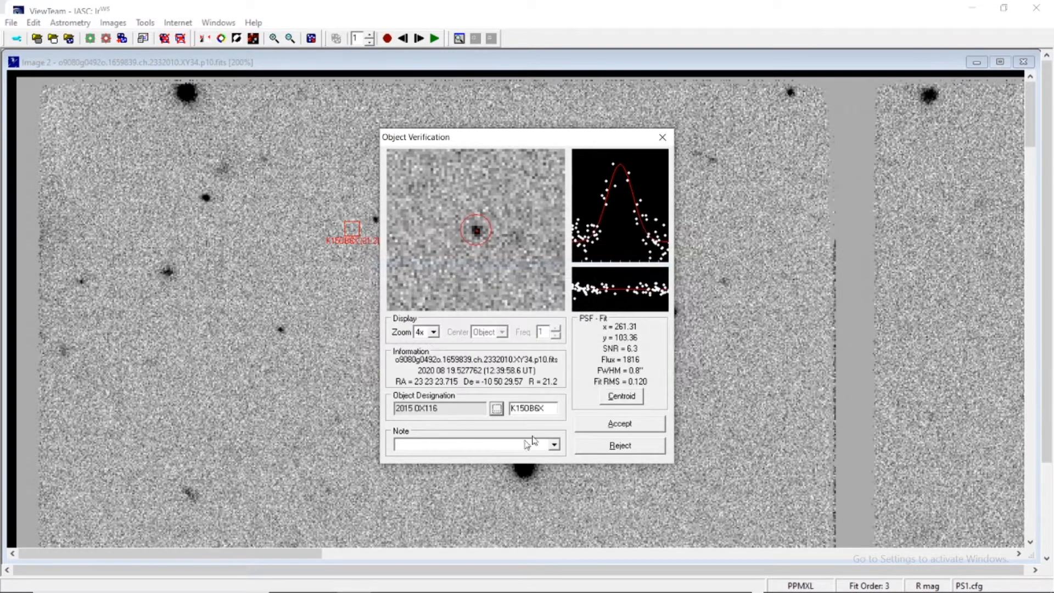
{"action": "double_click", "coordinate": [548, 409]}
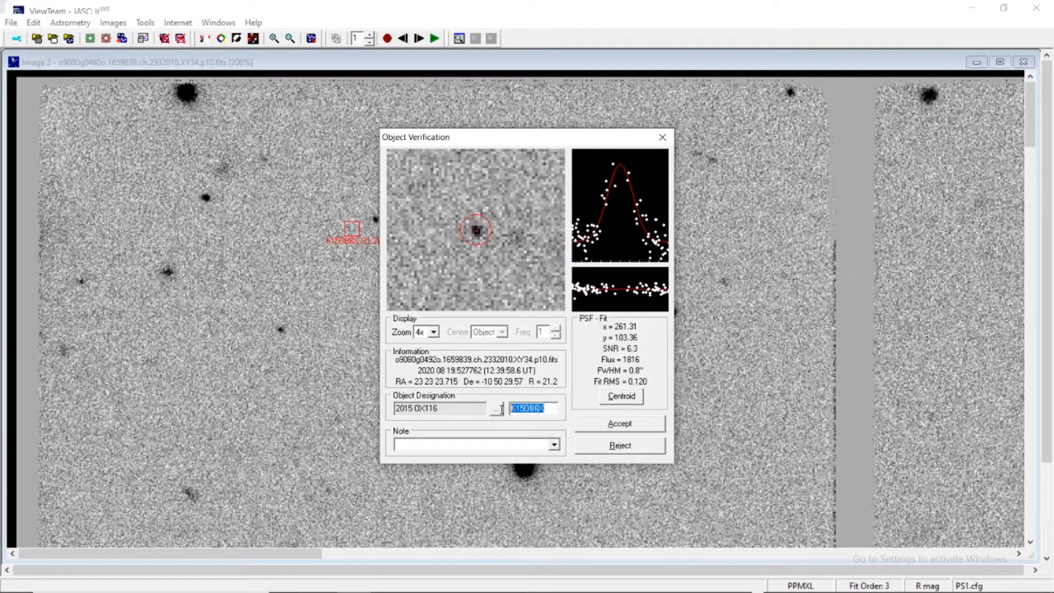
{"action": "left_click", "coordinate": [547, 408]}
{"action": "left_click", "coordinate": [621, 425]}
- Advance to Image 3, designate the moving object beside the marker as 2015 OX116 (K15OB6X) and accept the measurement
{"action": "left_click", "coordinate": [421, 43]}
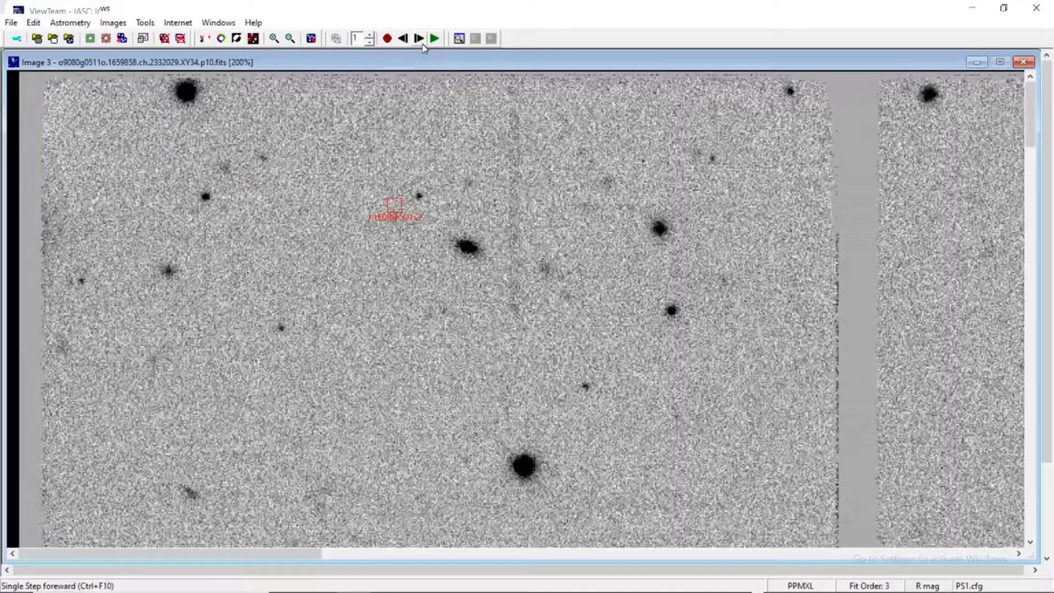
{"action": "left_click", "coordinate": [419, 195]}
{"action": "left_click", "coordinate": [498, 407]}
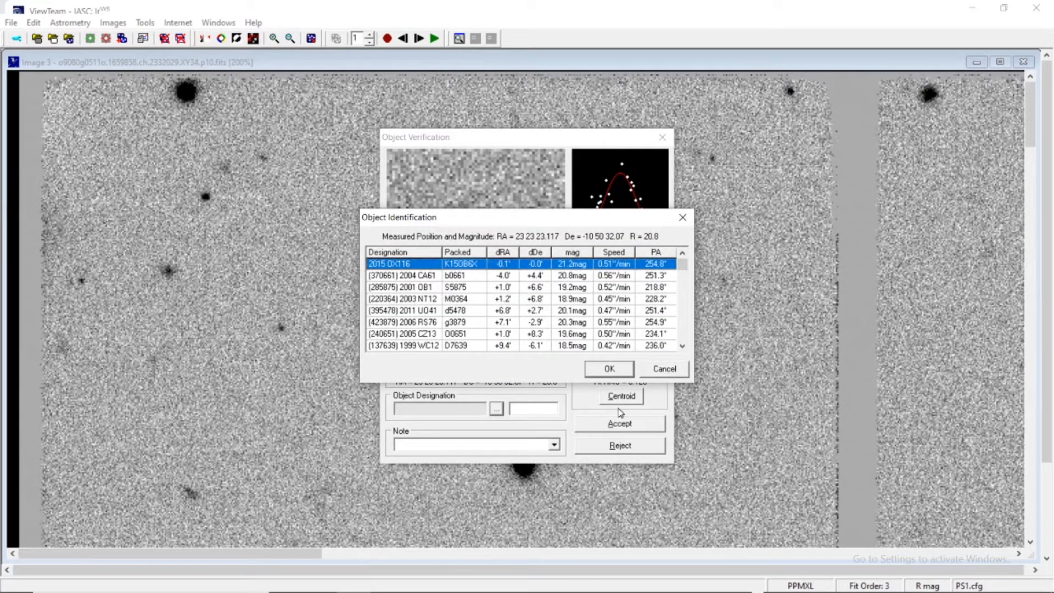
{"action": "left_click", "coordinate": [609, 373]}
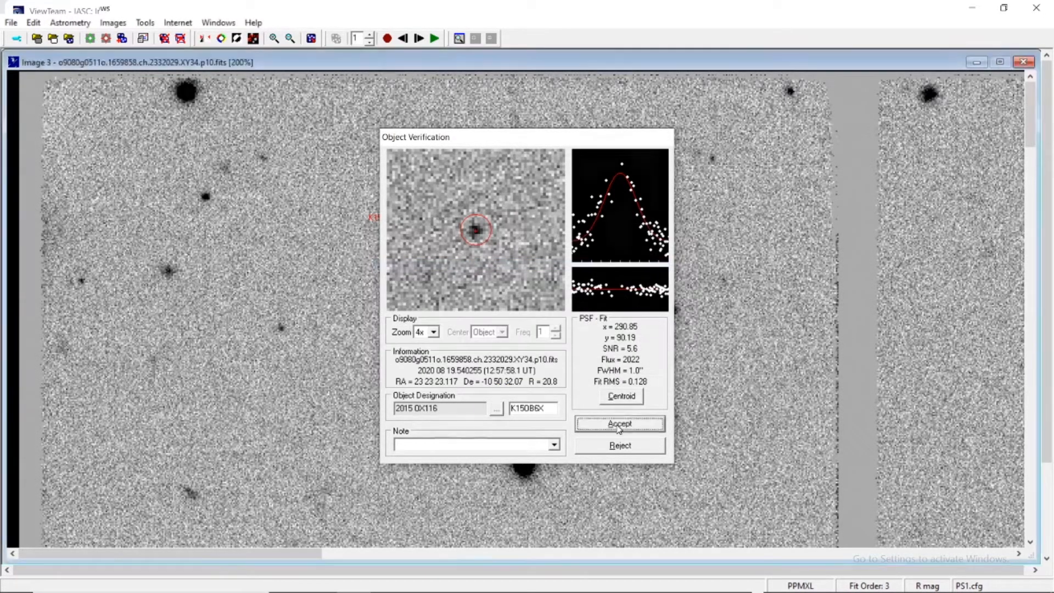
{"action": "left_click", "coordinate": [619, 429]}
- Advance to Image 4, identify the faint object beside the marker as 2015 OX116 (K15OB6X) and accept the measurement
{"action": "left_click", "coordinate": [419, 39]}
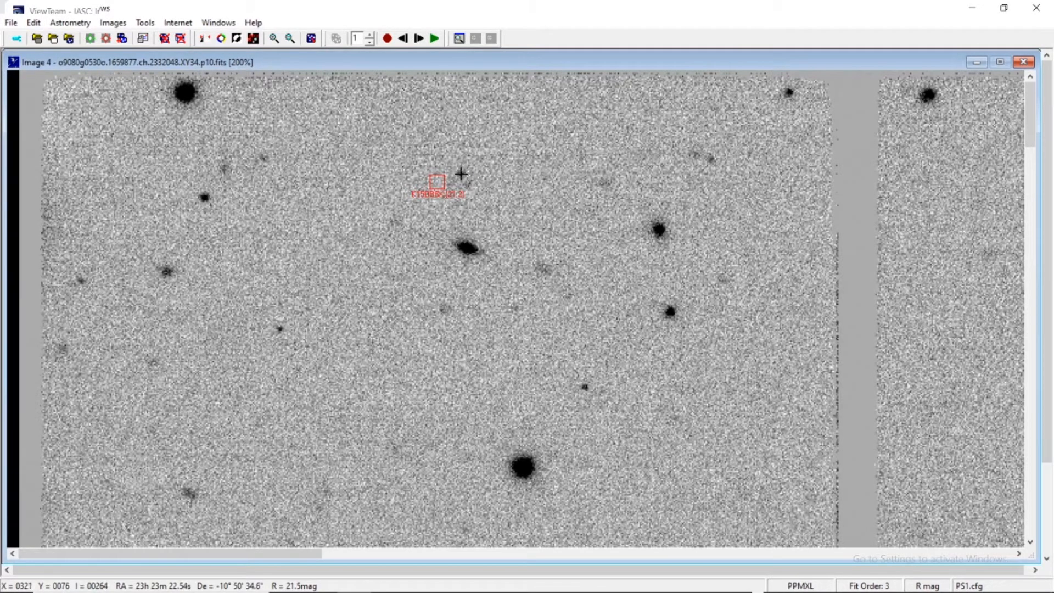
{"action": "left_click", "coordinate": [461, 175]}
{"action": "left_click", "coordinate": [496, 408]}
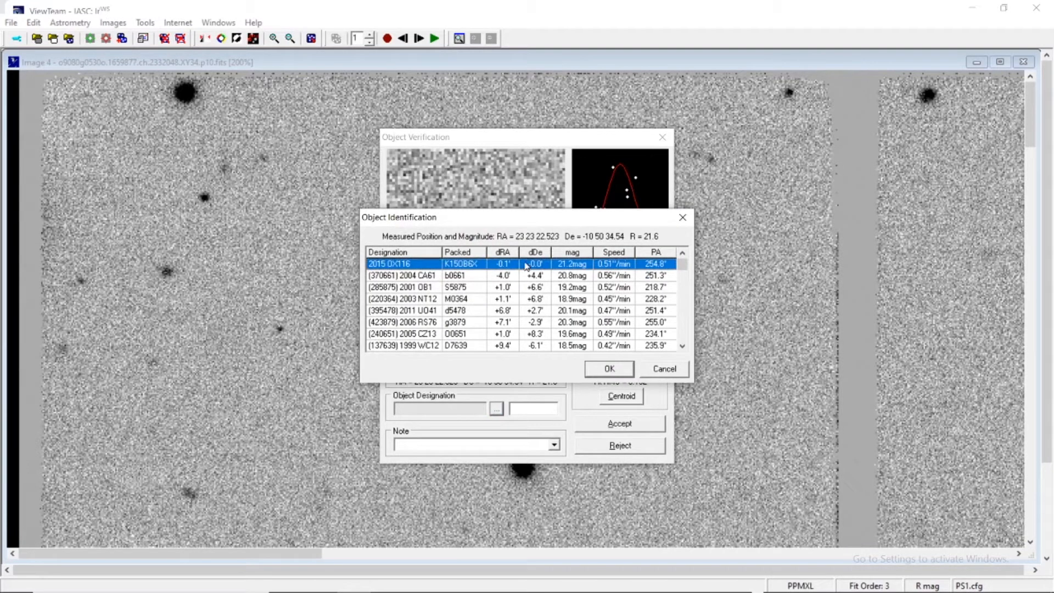
{"action": "left_click", "coordinate": [612, 369]}
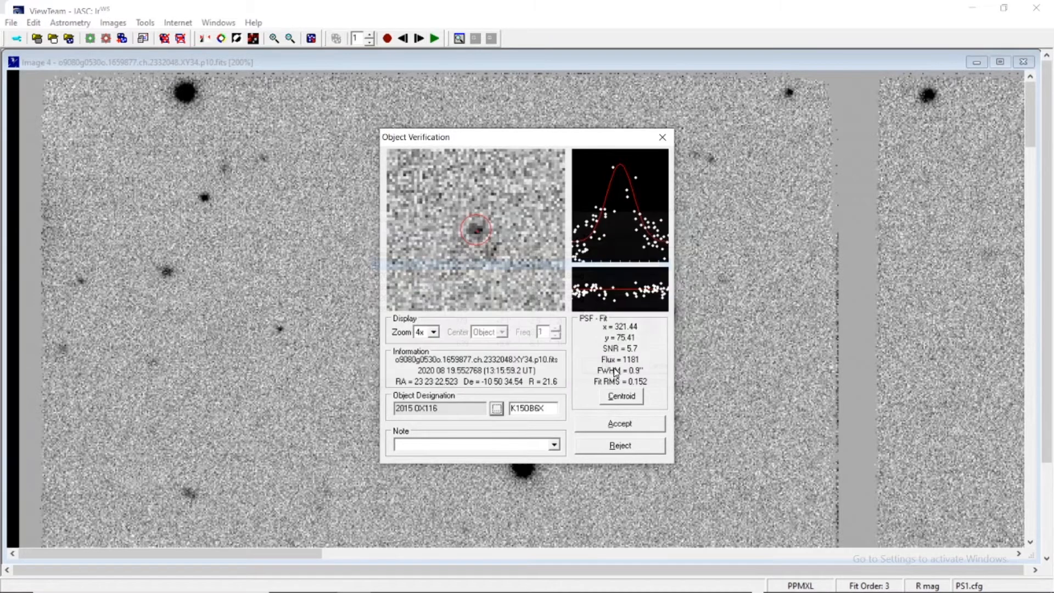
{"action": "left_click", "coordinate": [615, 427]}
- Open the MPC report file and highlight all the K15OB6X observation lines to review them
{"action": "left_click", "coordinate": [32, 23]}
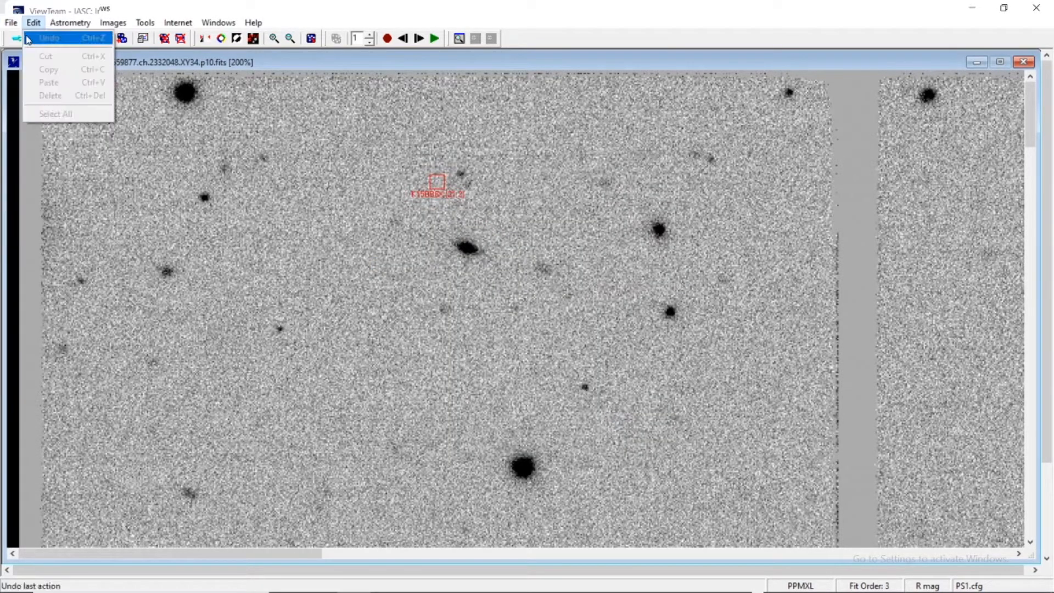
{"action": "left_click", "coordinate": [10, 23]}
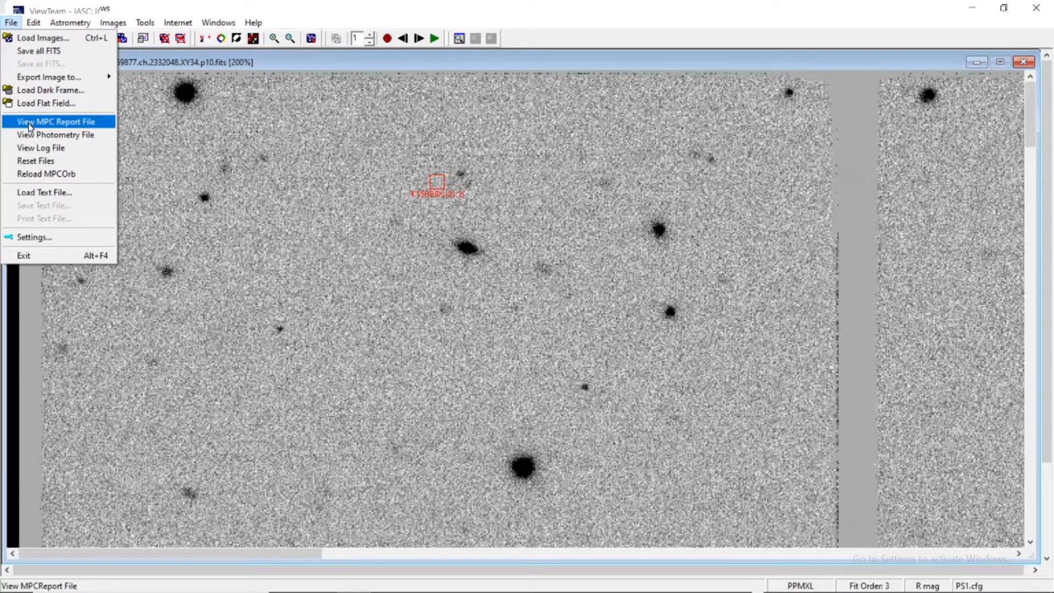
{"action": "left_click", "coordinate": [29, 121]}
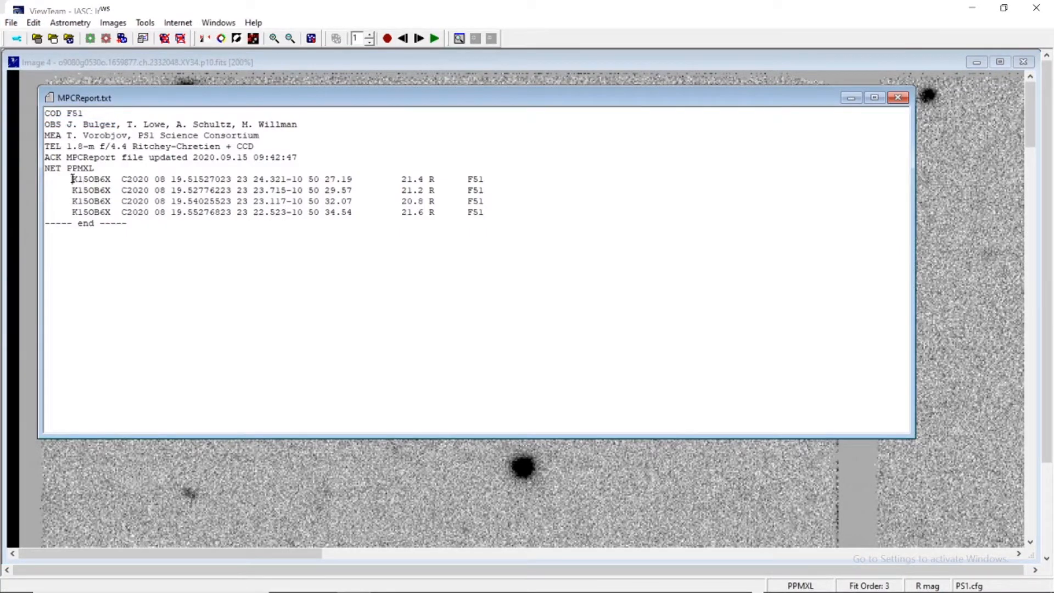
{"action": "left_click_drag", "start_coordinate": [72, 179], "coordinate": [513, 216]}
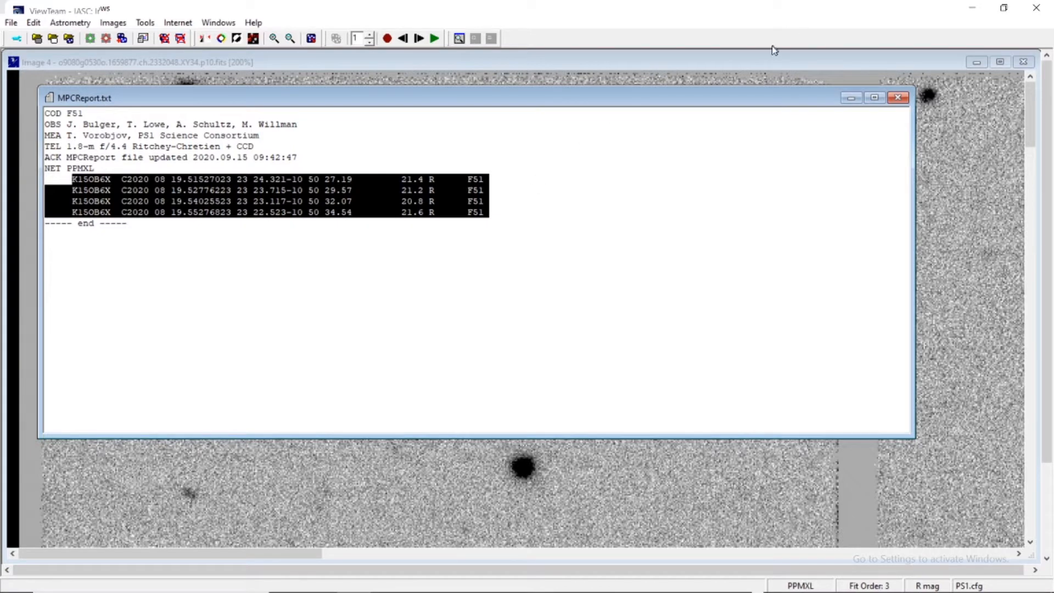
- Close the MPC report and blink the four images at normal zoom, examining the upper row of sectors for moving objects
{"action": "left_click", "coordinate": [896, 98]}
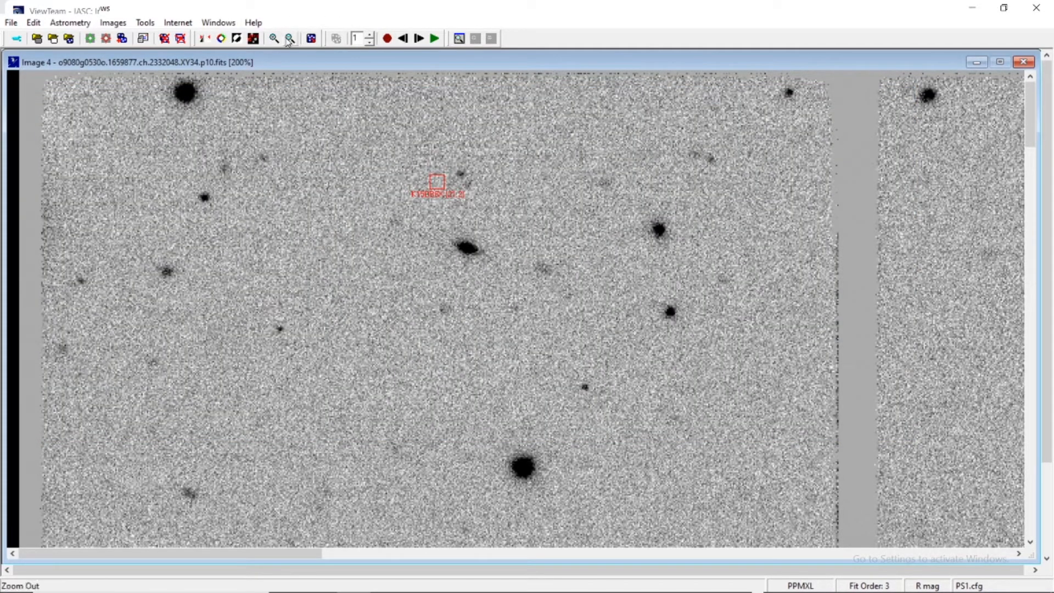
{"action": "left_click", "coordinate": [290, 38]}
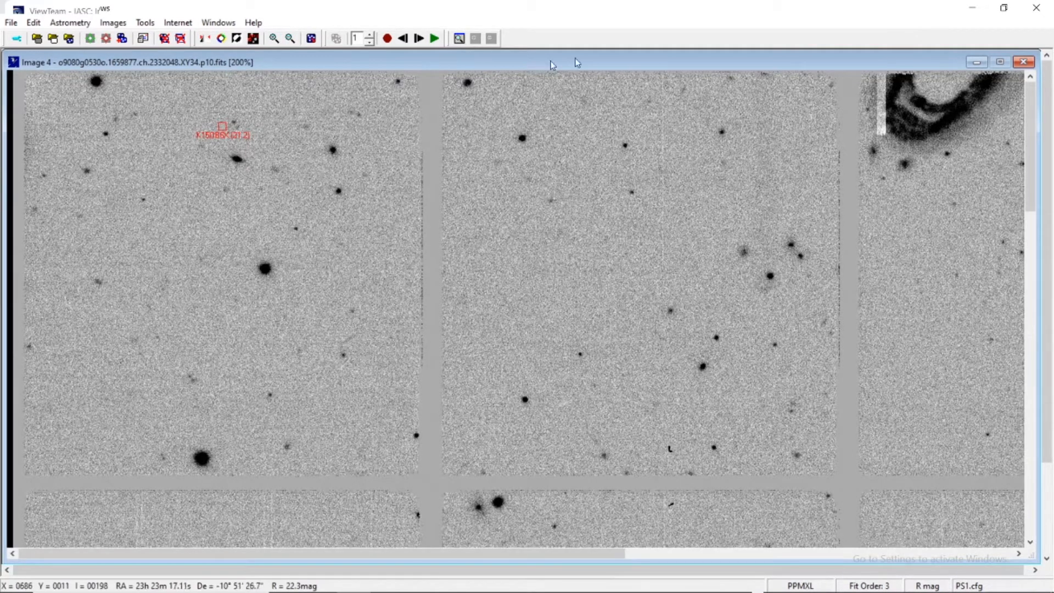
{"action": "left_click", "coordinate": [437, 43]}
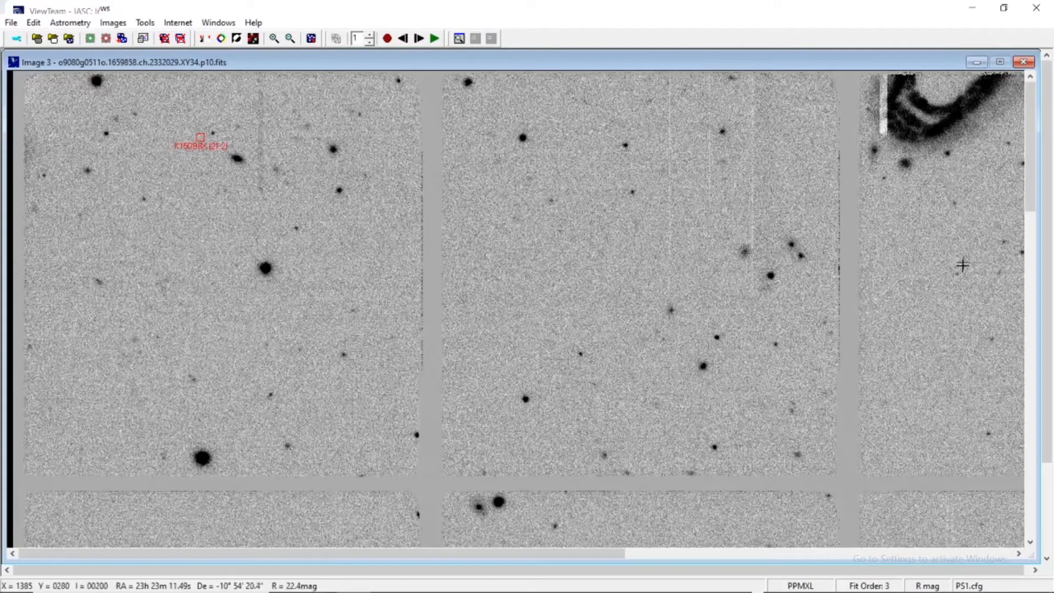
{"action": "left_click", "coordinate": [1019, 553]}
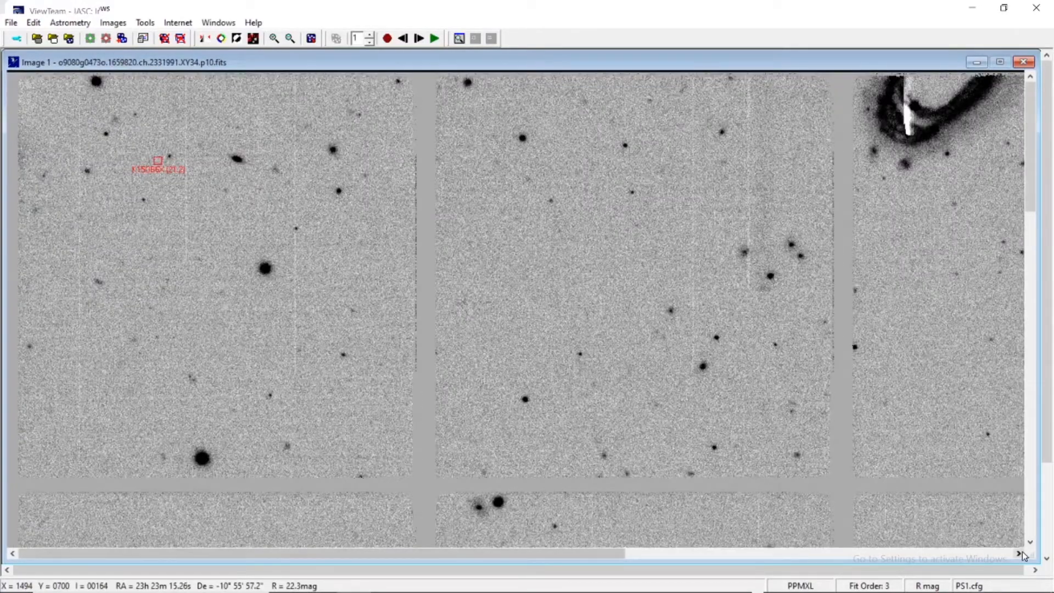
{"action": "left_click", "coordinate": [1019, 554]}
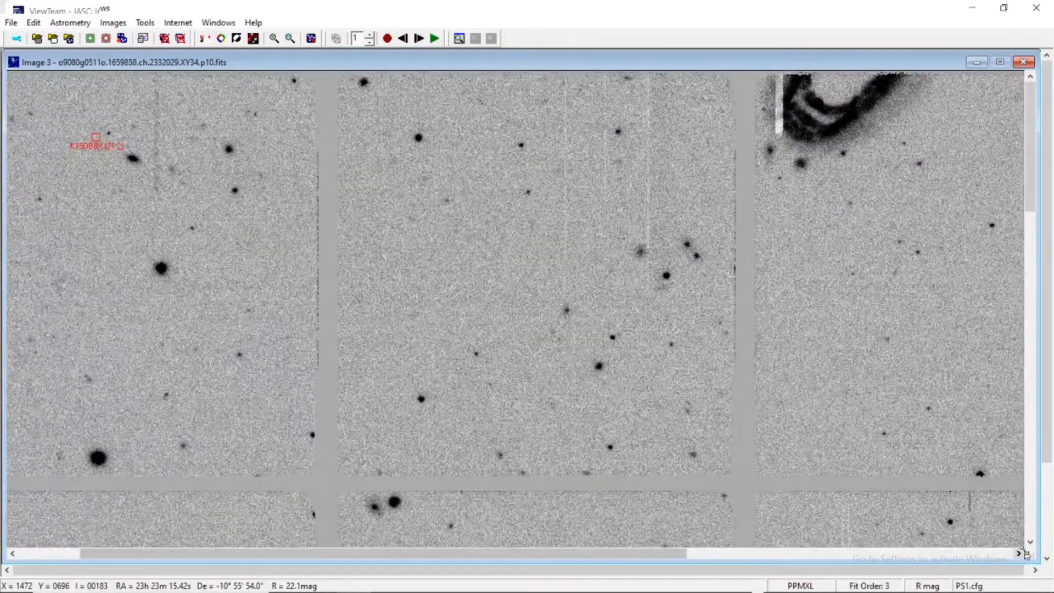
{"action": "left_click", "coordinate": [1019, 554]}
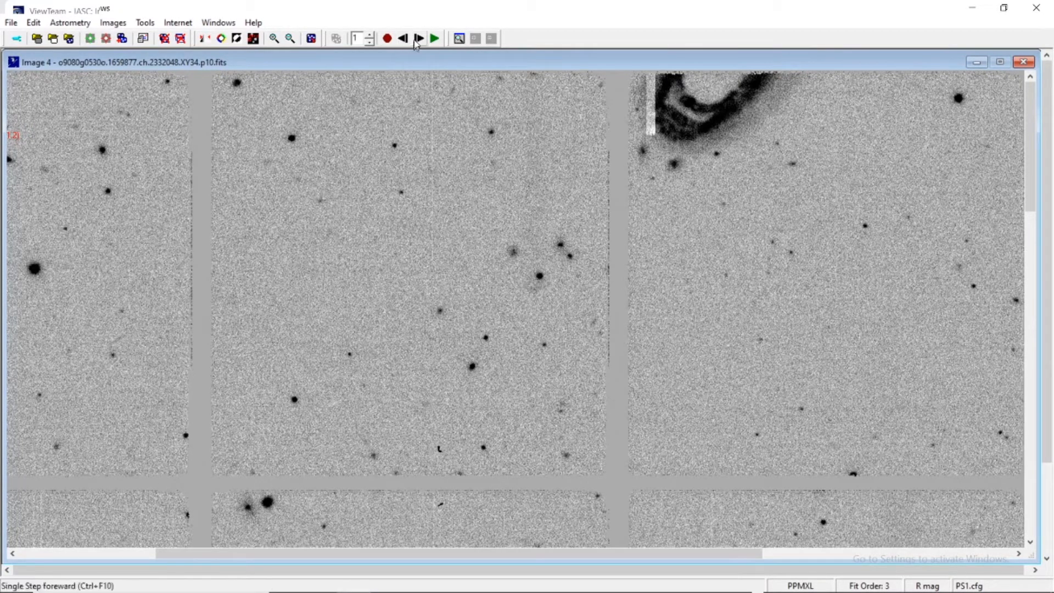
{"action": "left_click", "coordinate": [418, 39]}
{"action": "left_click", "coordinate": [419, 39]}
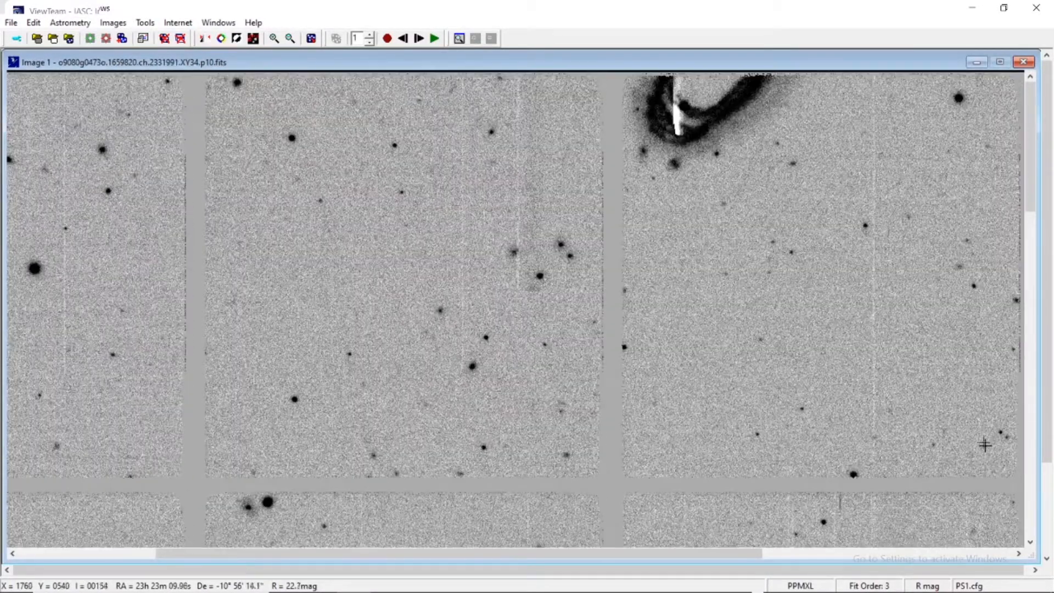
- Examine the blinking images at 200% zoom, covering the left-hand sectors from their upper edge down to the first horizontal gap
{"action": "left_click", "coordinate": [1030, 543]}
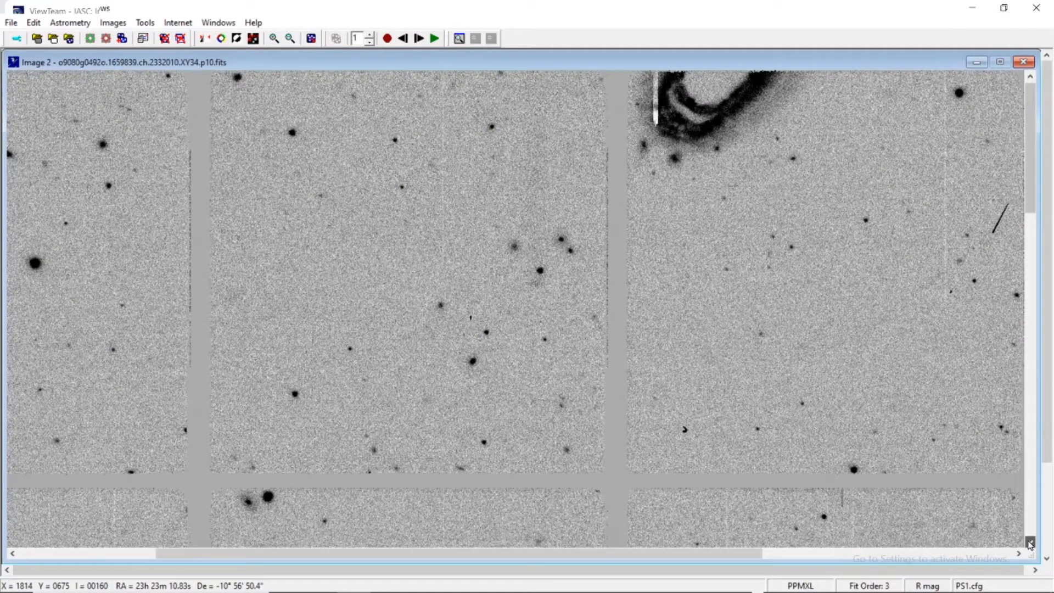
{"action": "left_click", "coordinate": [1030, 543]}
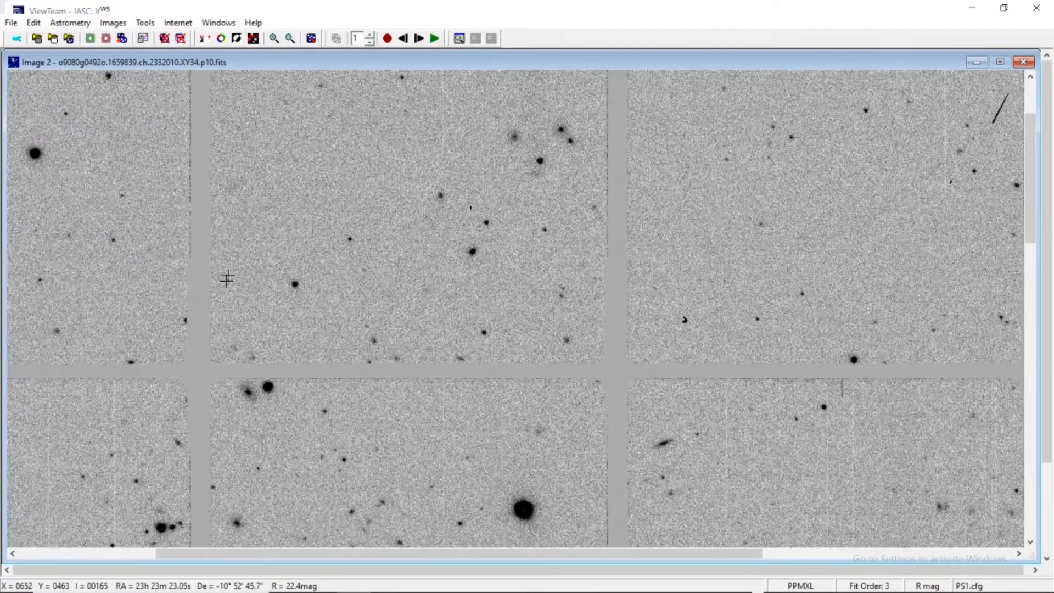
{"action": "left_click", "coordinate": [273, 38]}
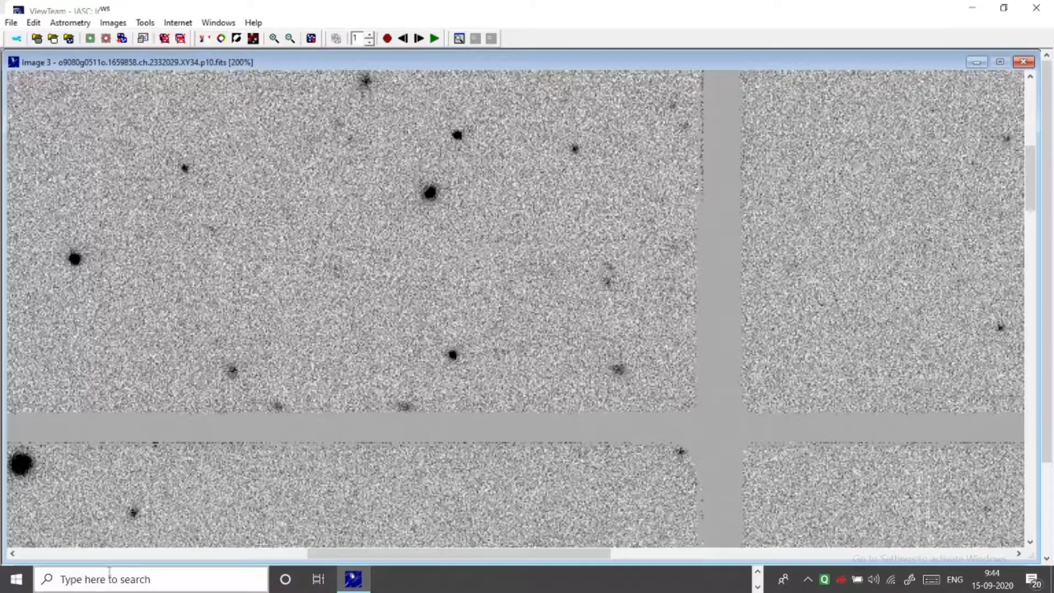
{"action": "left_click", "coordinate": [52, 553]}
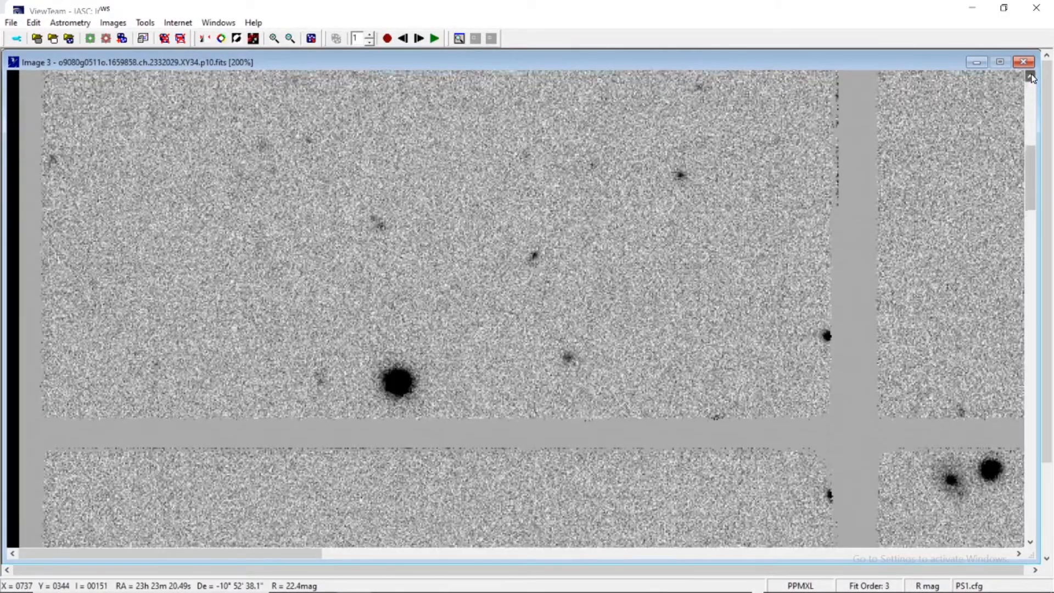
{"action": "left_click", "coordinate": [1031, 76]}
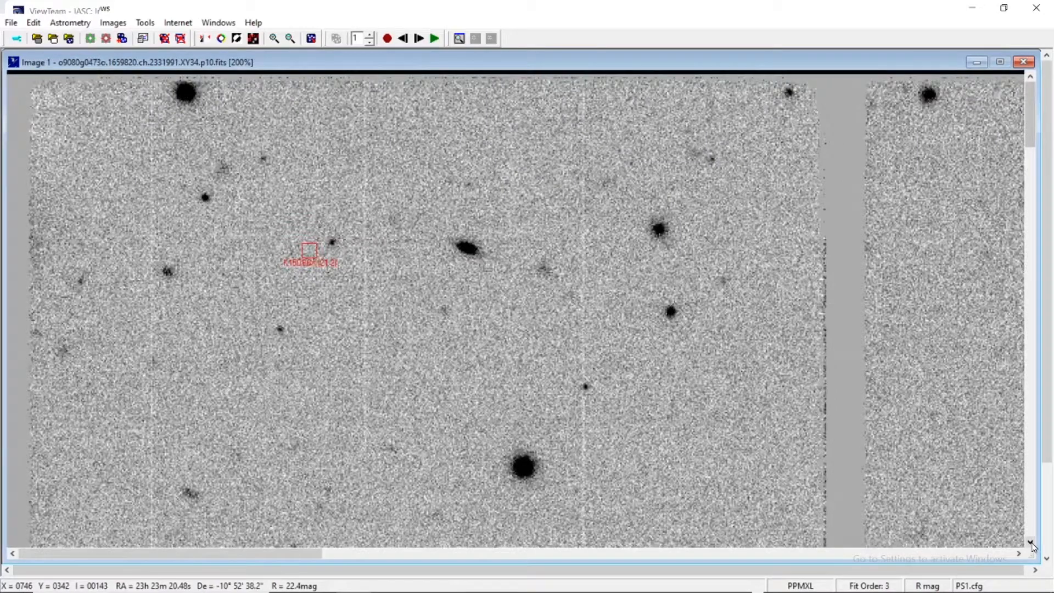
{"action": "left_click", "coordinate": [1032, 543]}
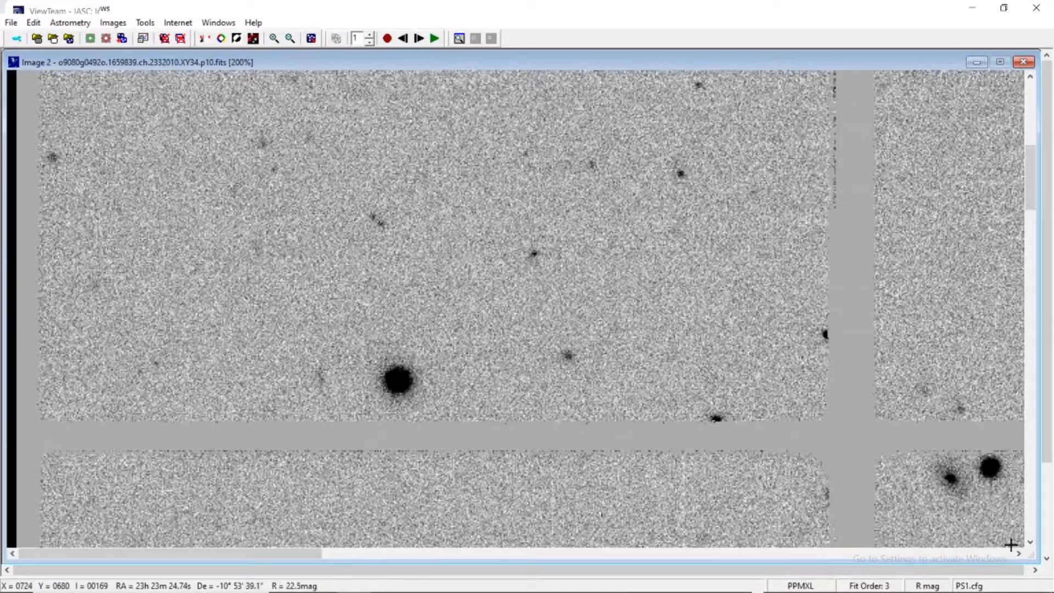
{"action": "left_click", "coordinate": [1019, 554]}
{"action": "left_click", "coordinate": [1019, 554]}
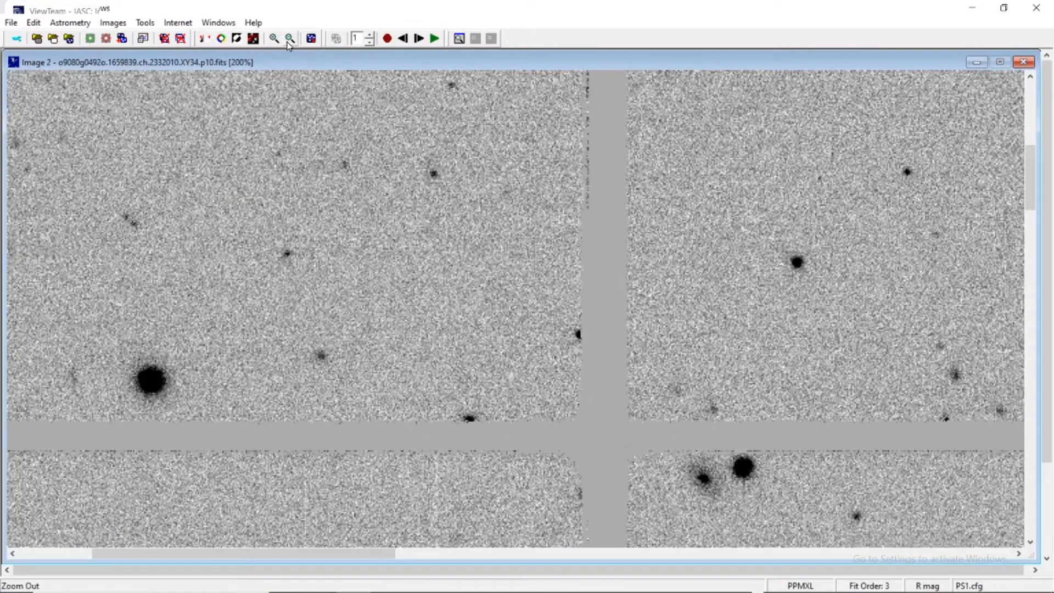
- Blink the upper-right sectors at normal zoom, stop on Image 2, and inspect the dark curved spot's PSF fit without accepting it
{"action": "left_click", "coordinate": [289, 39]}
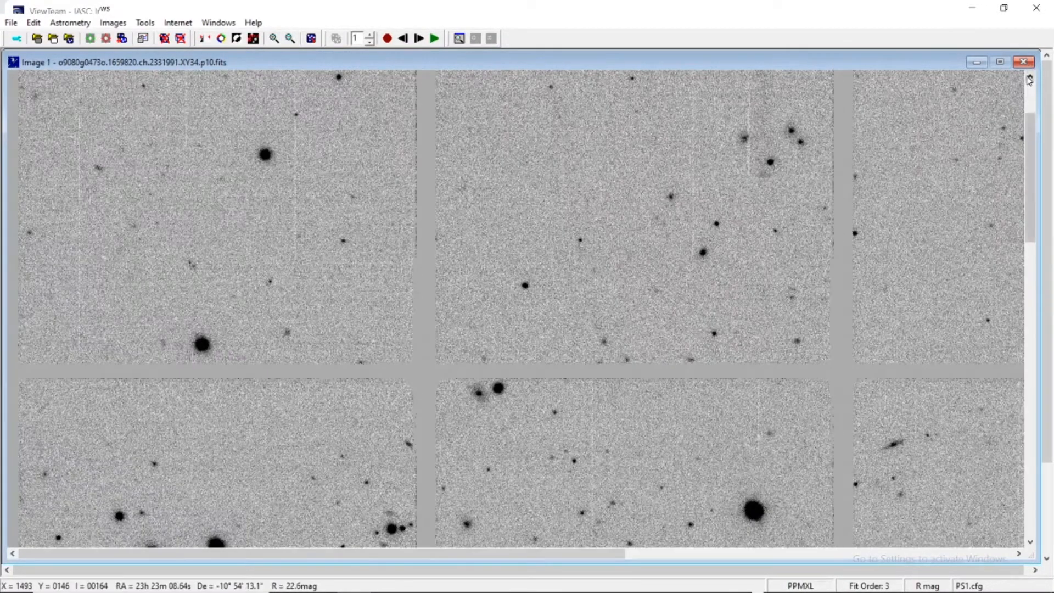
{"action": "left_click", "coordinate": [1030, 79]}
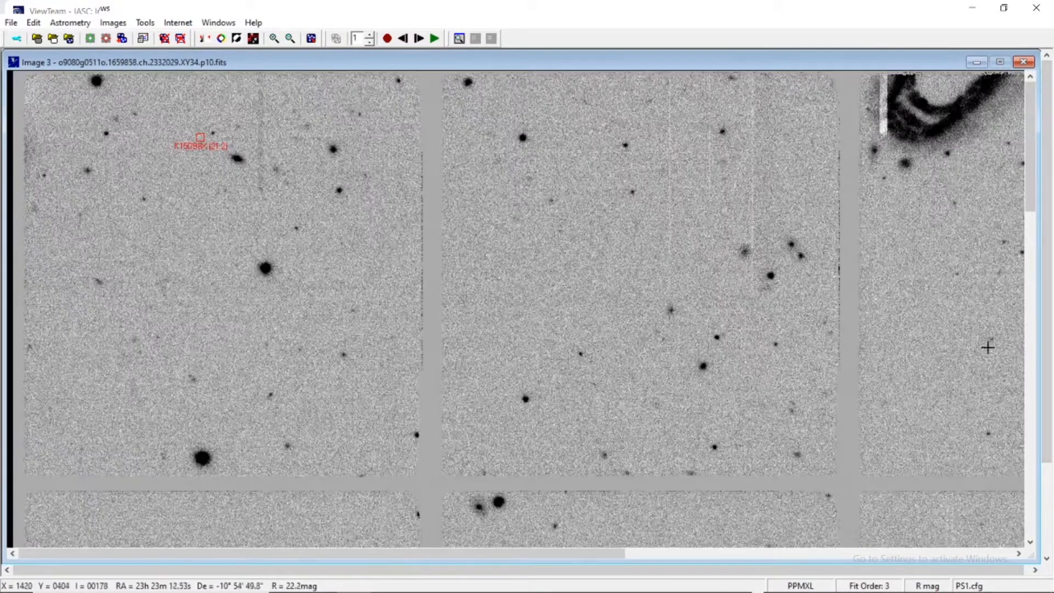
{"action": "left_click", "coordinate": [1019, 554]}
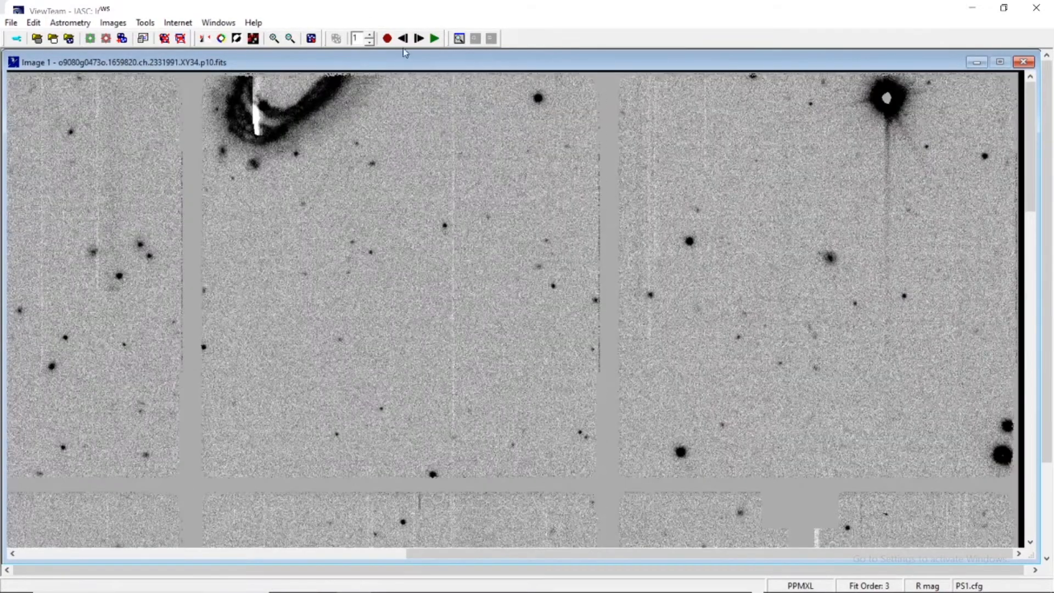
{"action": "left_click", "coordinate": [389, 40]}
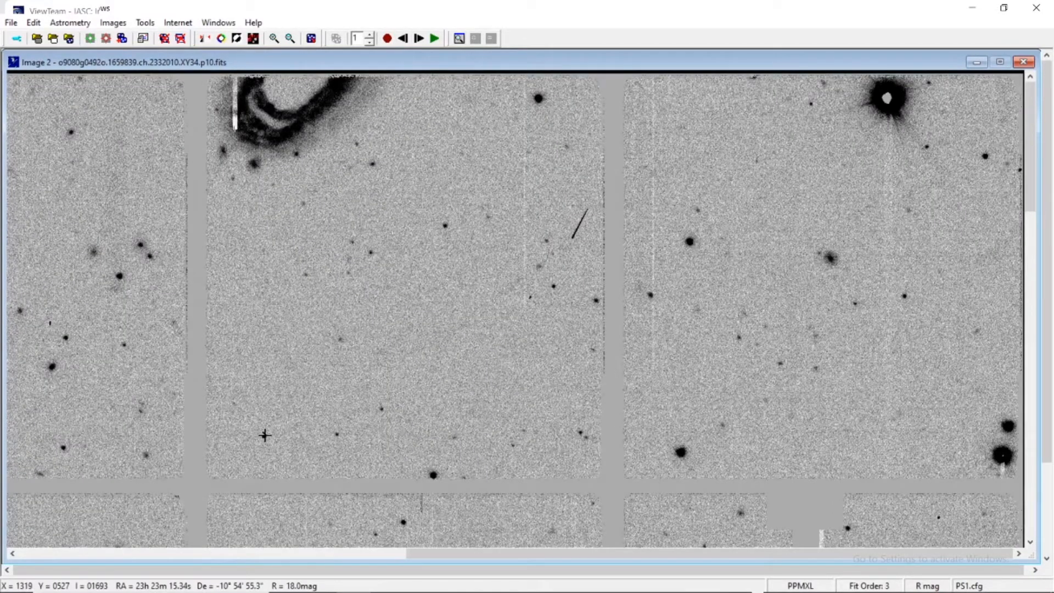
{"action": "left_click", "coordinate": [264, 436]}
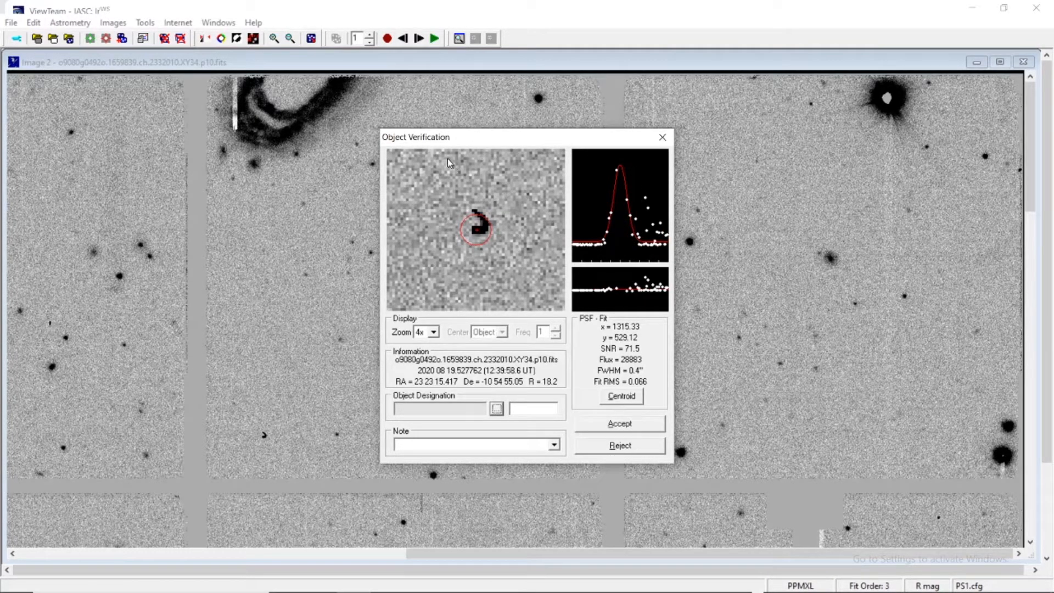
{"action": "left_click", "coordinate": [662, 138]}
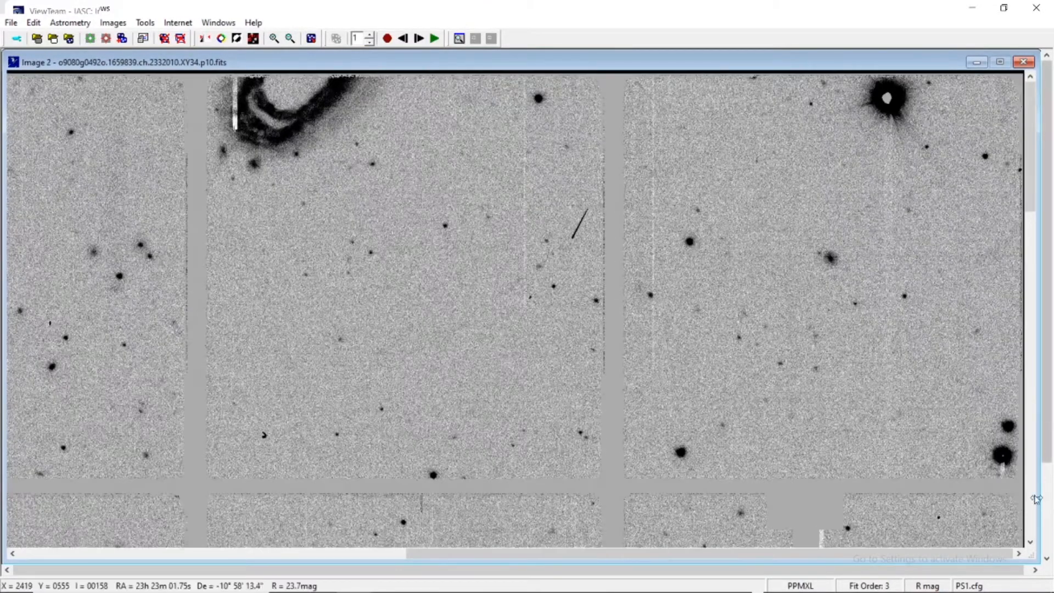
- Examine the second row of sectors from left to right in the blinking images for moving objects
{"action": "left_click", "coordinate": [1030, 544]}
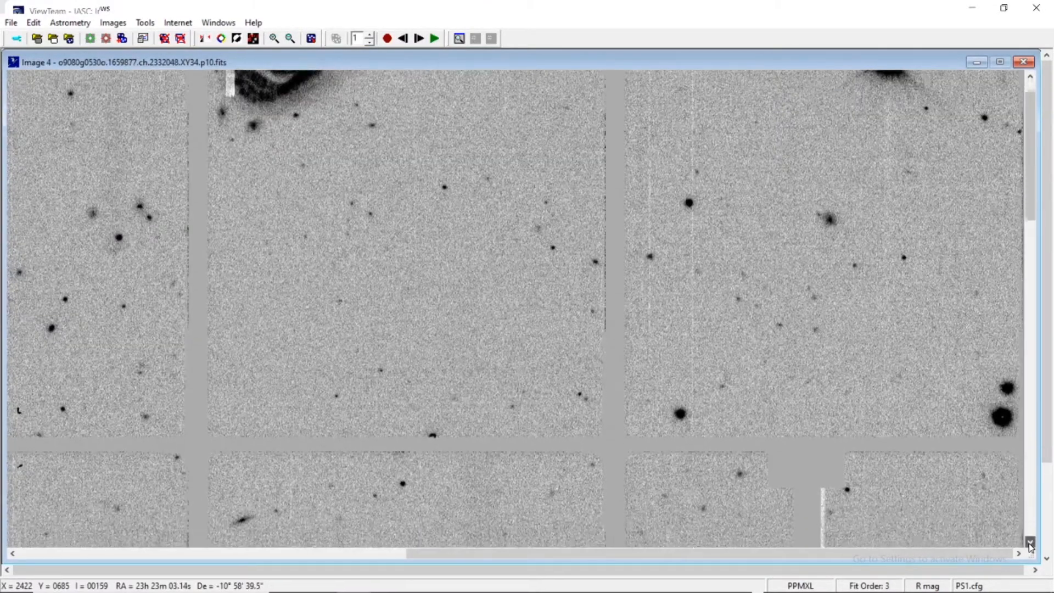
{"action": "left_click", "coordinate": [1030, 544]}
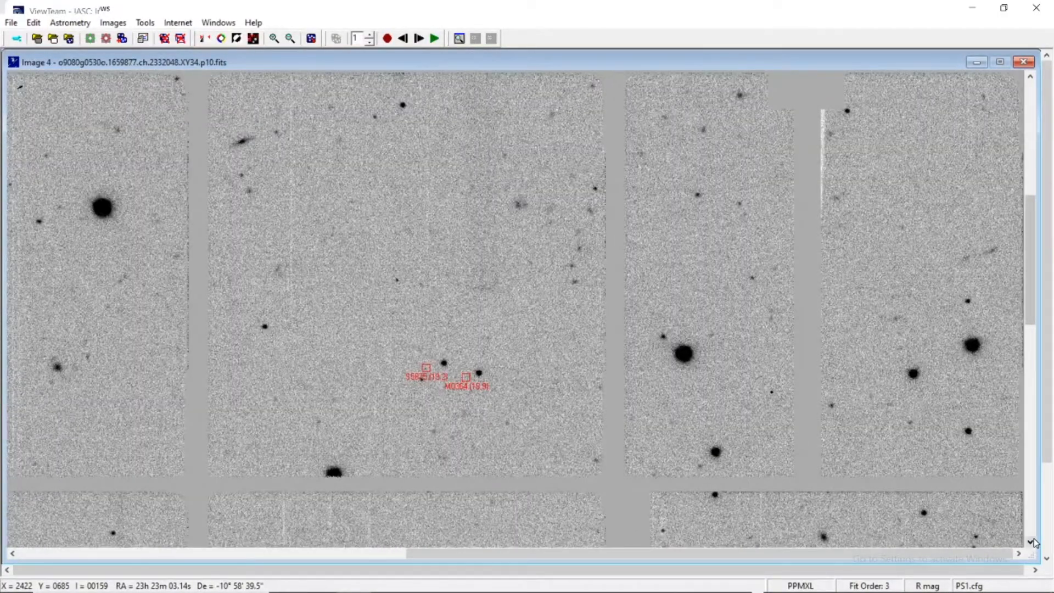
{"action": "left_click", "coordinate": [45, 555]}
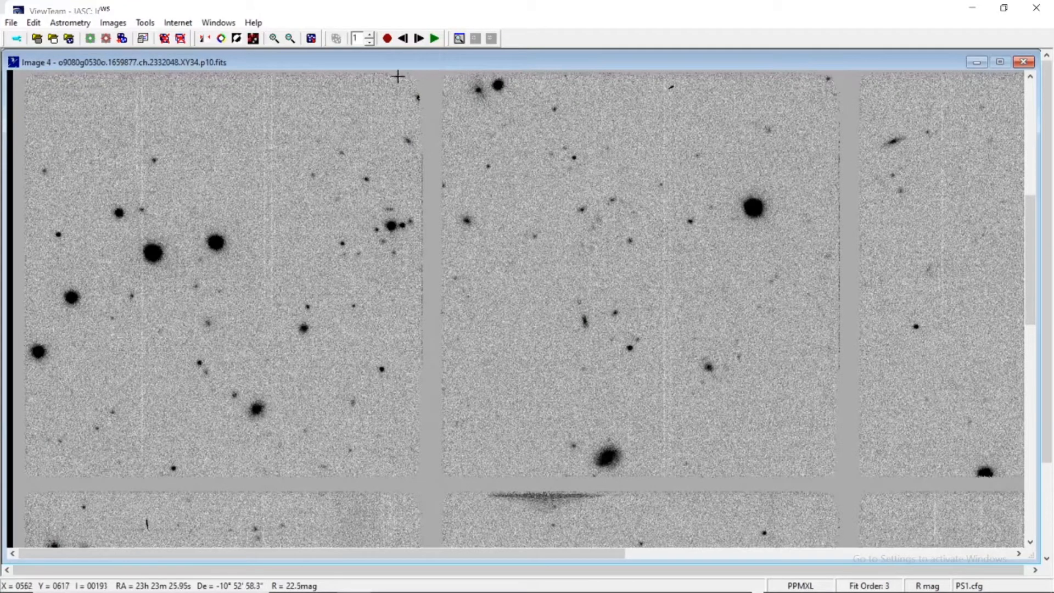
{"action": "left_click", "coordinate": [386, 40]}
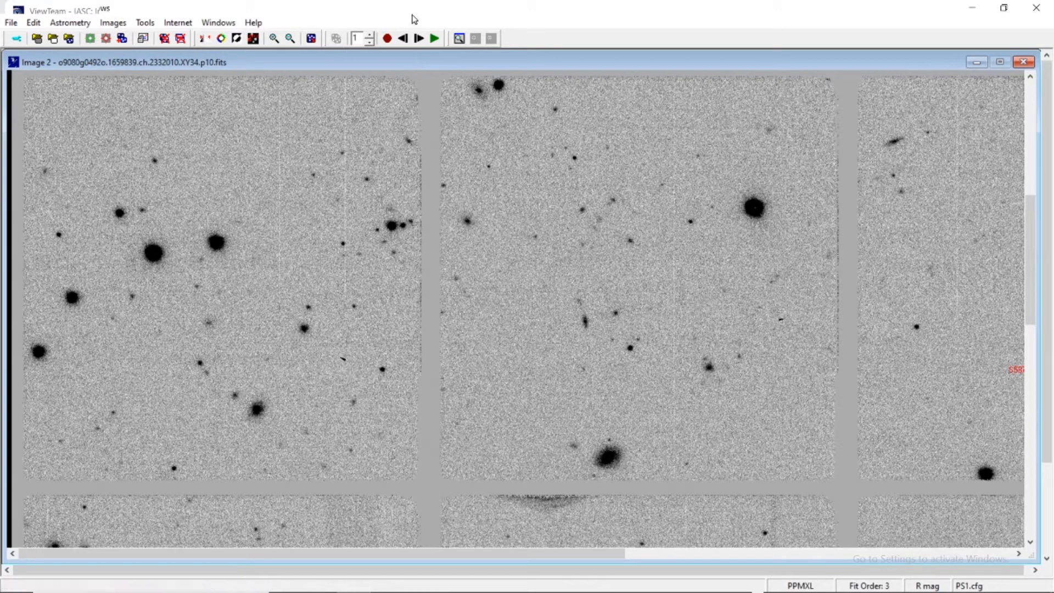
{"action": "left_click", "coordinate": [435, 39]}
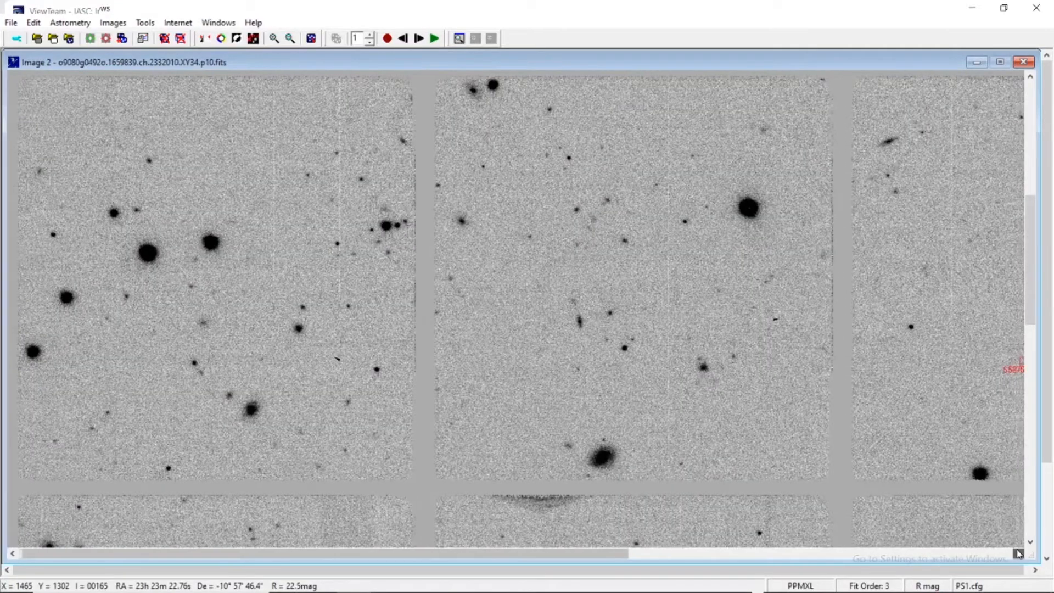
{"action": "left_click_drag", "start_coordinate": [1019, 553], "coordinate": [1017, 547]}
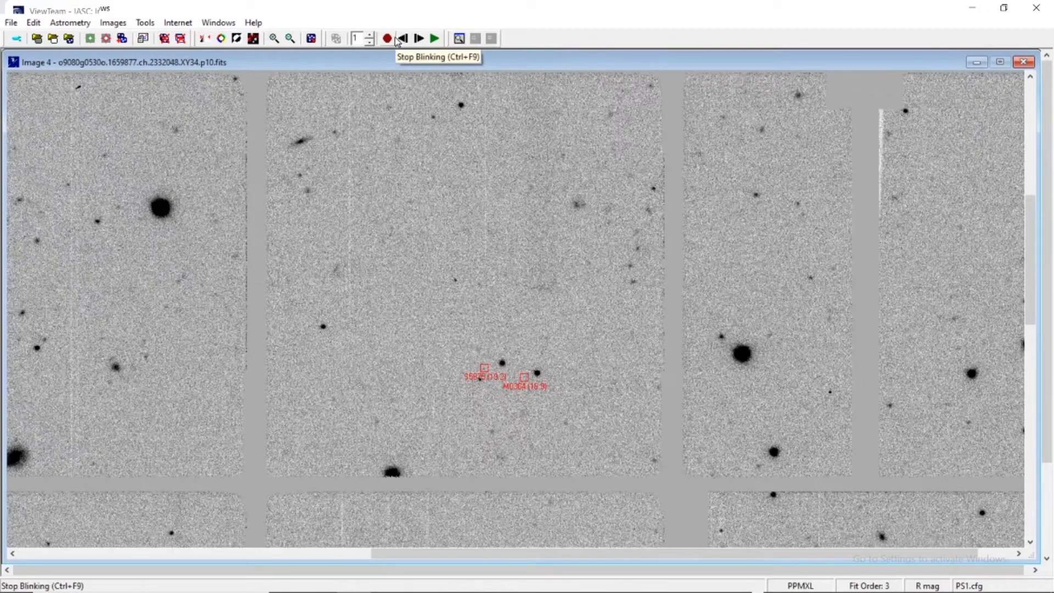
- Stop blinking on Image 1, inspect the PSF fit of the object beside the left of the two red markers, and reject it
{"action": "left_click", "coordinate": [390, 39]}
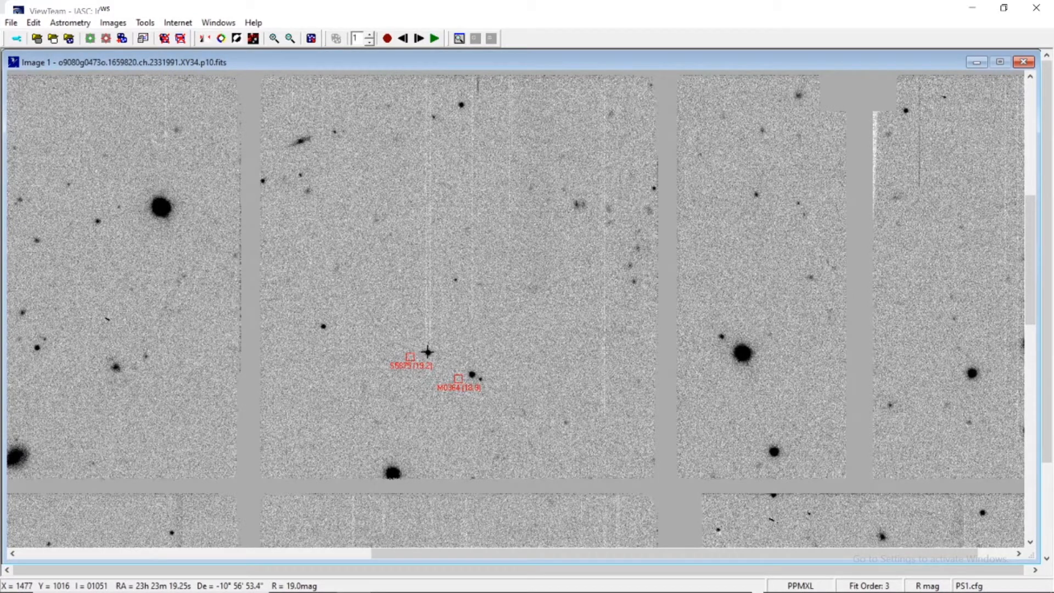
{"action": "left_click", "coordinate": [427, 352]}
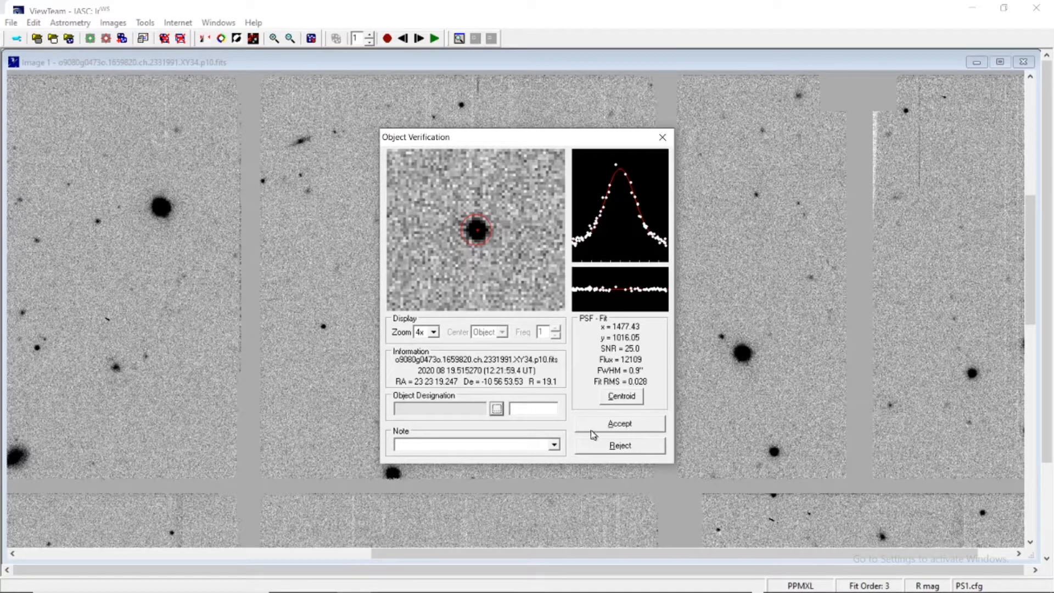
{"action": "left_click", "coordinate": [636, 448]}
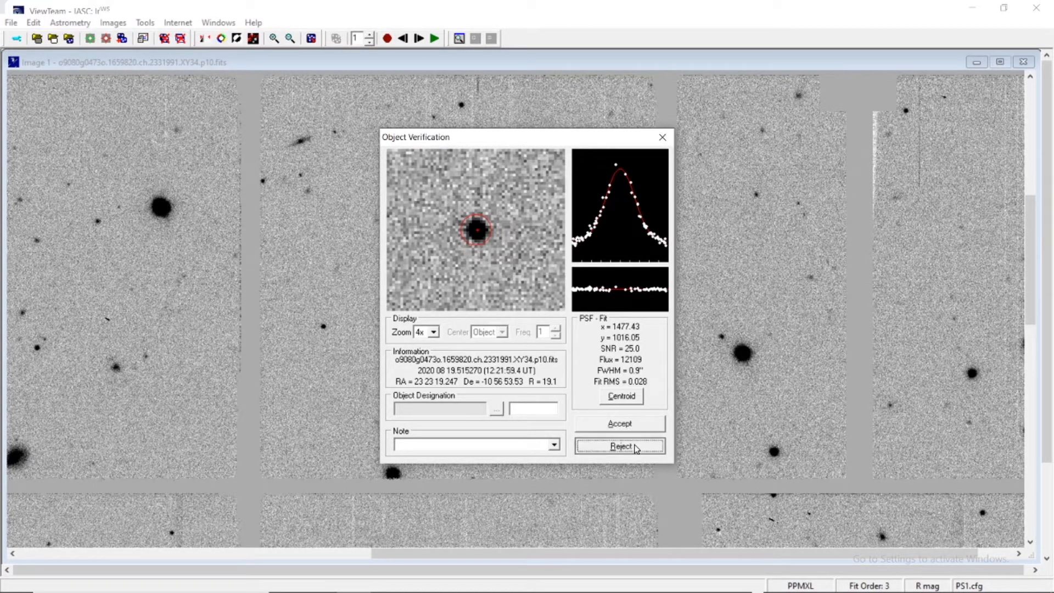
- Advance to Image 2, check the same moving object's PSF fit beside the left marker, and reject the measurement
{"action": "left_click", "coordinate": [419, 39]}
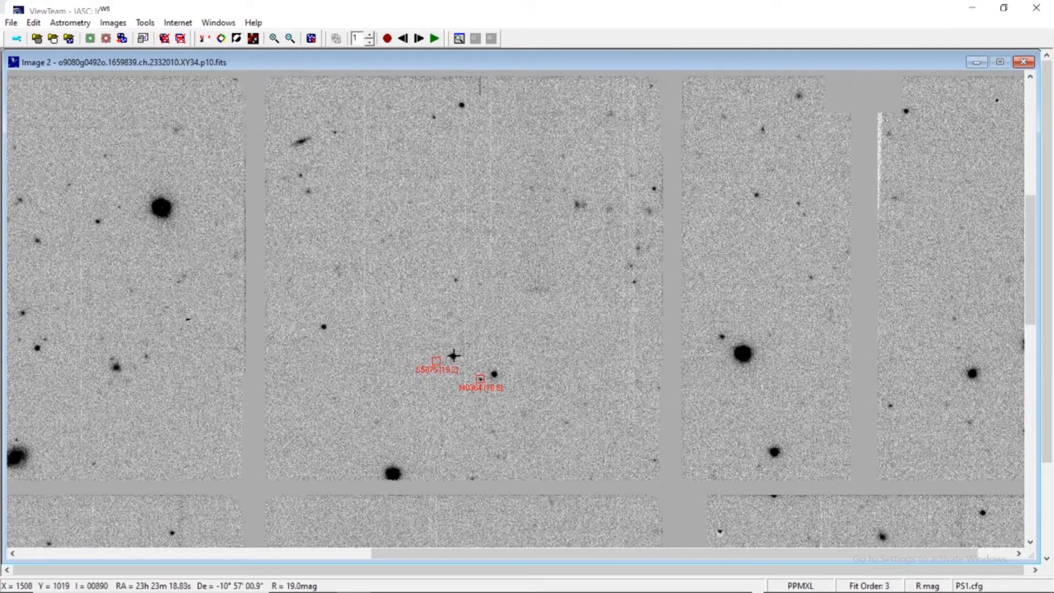
{"action": "left_click", "coordinate": [454, 356]}
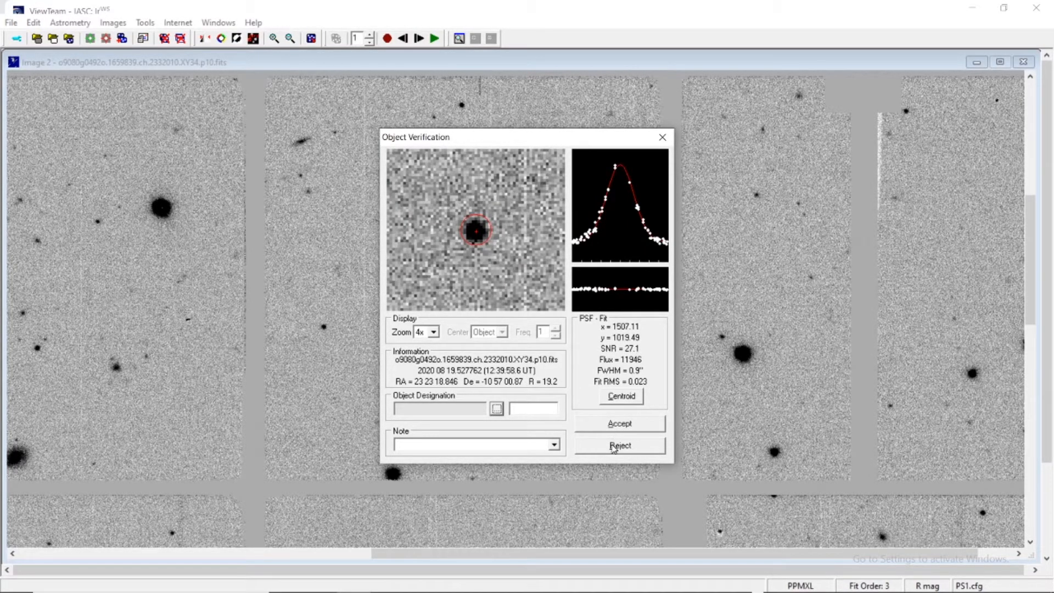
{"action": "left_click", "coordinate": [614, 447]}
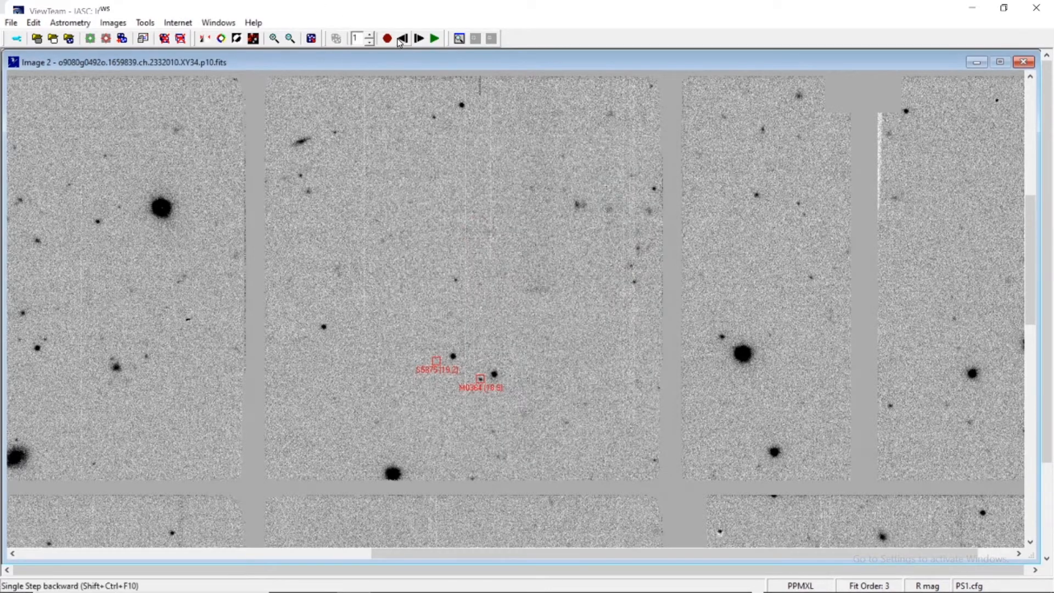
- Advance to Image 3, verify the profile of the same object beside the left marker, and reject the measurement
{"action": "left_click", "coordinate": [419, 39]}
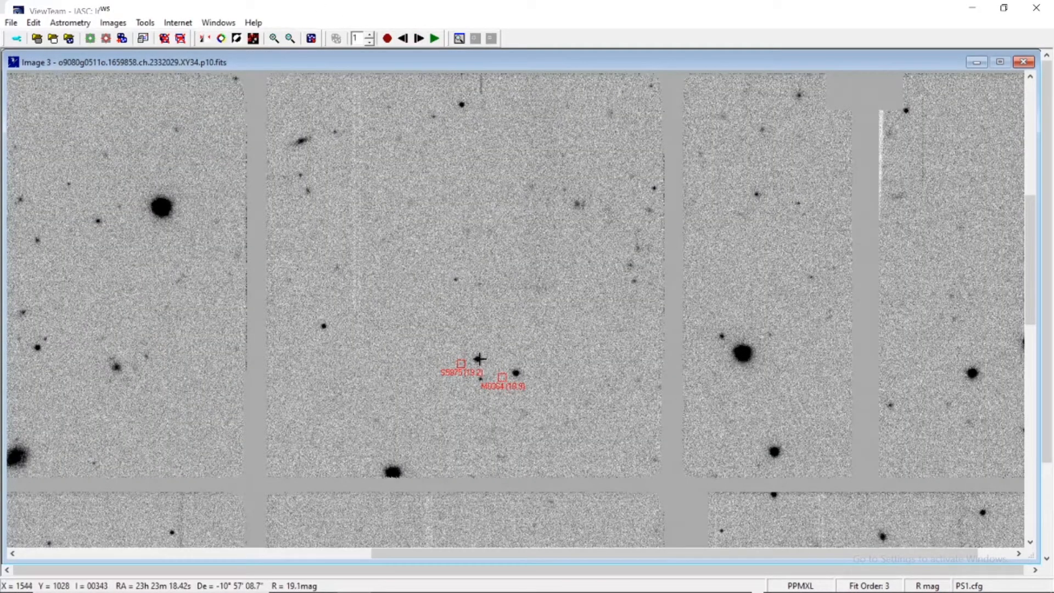
{"action": "left_click", "coordinate": [478, 358]}
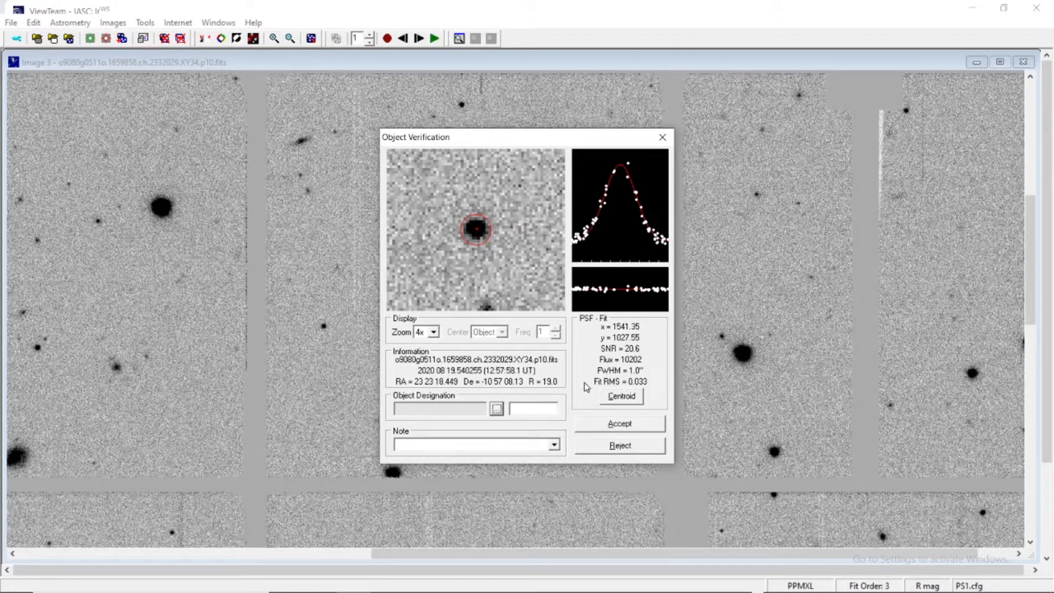
{"action": "left_click", "coordinate": [619, 447]}
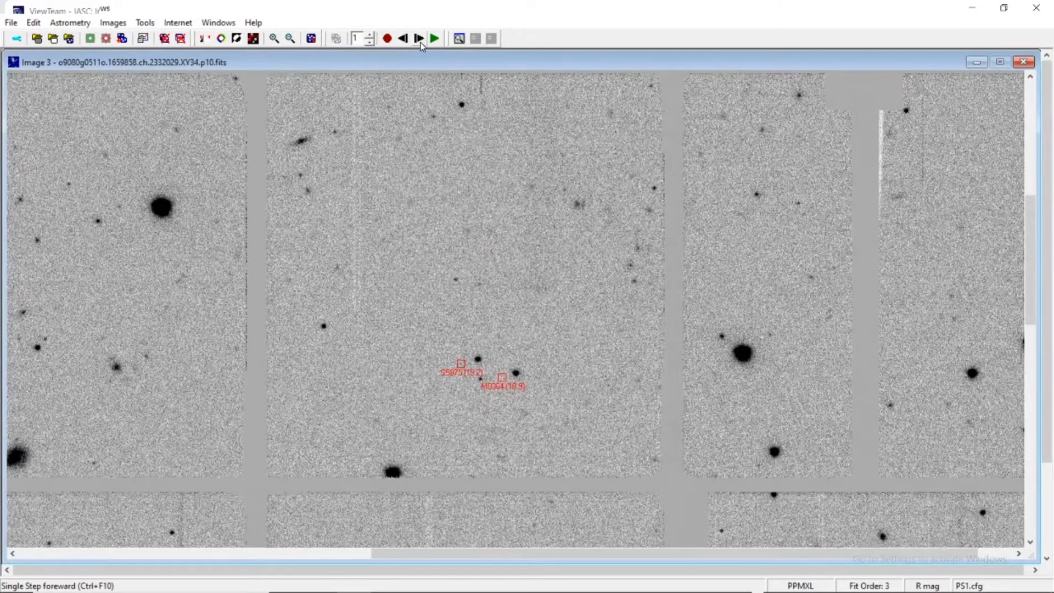
- Advance to Image 4, check the PSF fit of the moving object beside the S5875 marker, and reject the measurement
{"action": "left_click", "coordinate": [417, 39]}
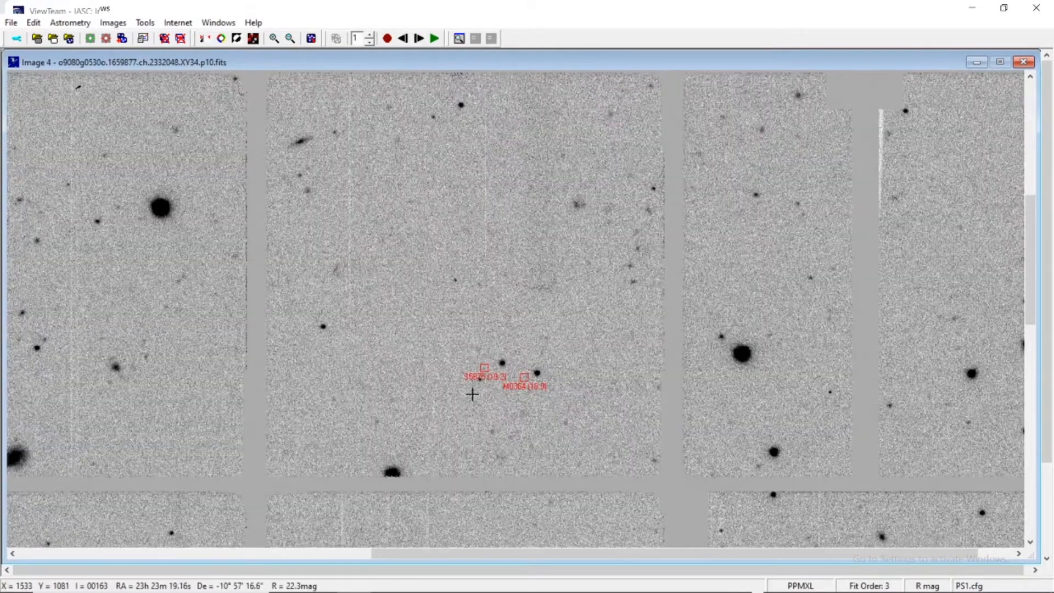
{"action": "left_click", "coordinate": [500, 364]}
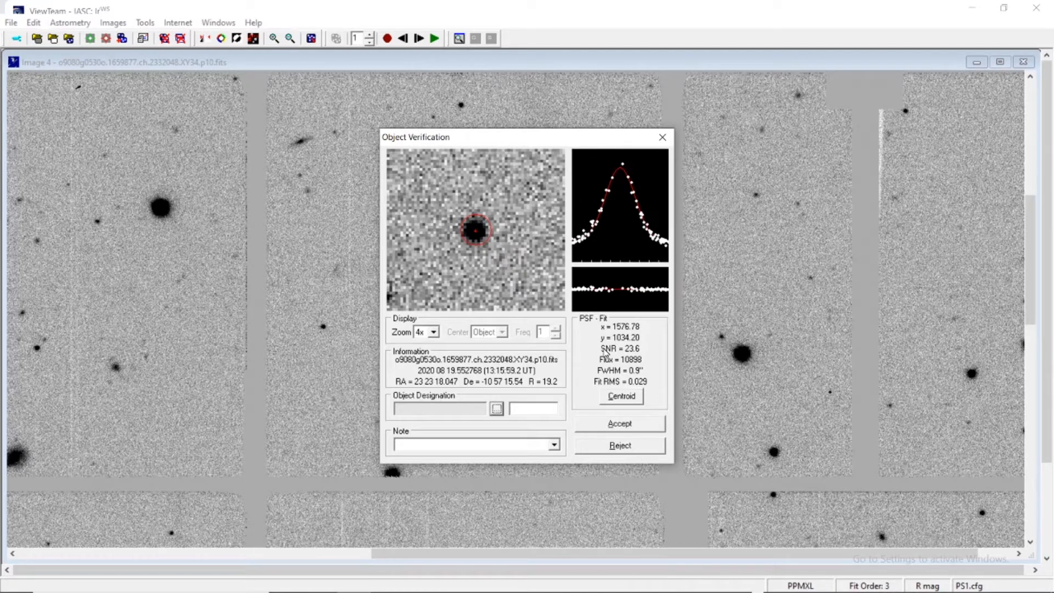
{"action": "left_click", "coordinate": [595, 446]}
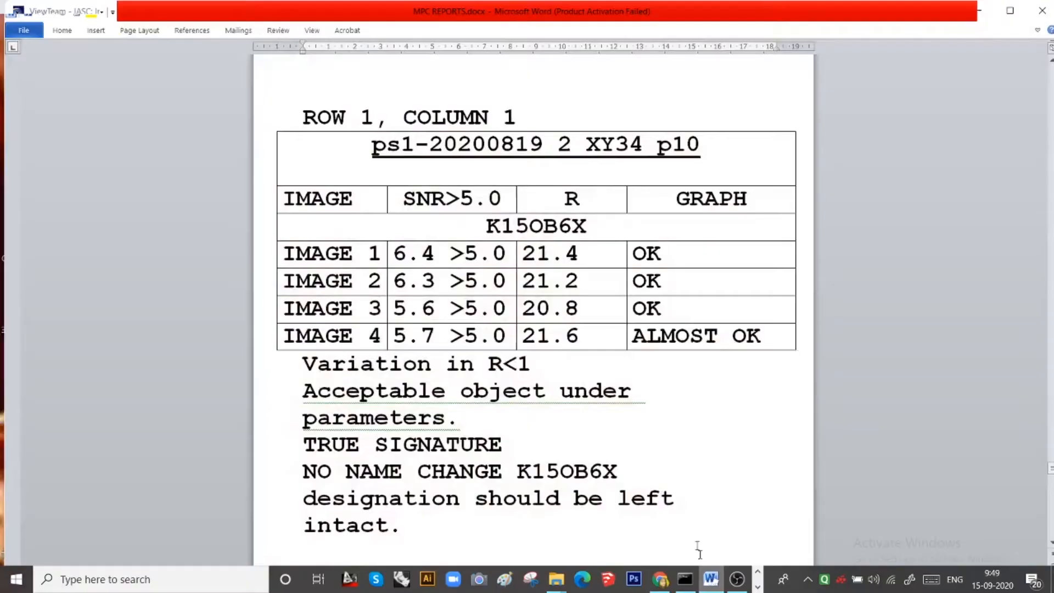
- Switch to MPC REPORTS.docx in Word, review the Row 2, Column 3 table for S5875, highlight its designation note, and return to Astrometrica
{"action": "left_click", "coordinate": [972, 7]}
{"action": "scroll", "coordinate": [984, 205], "scroll_direction": "down", "scroll_amount": 1}
{"action": "scroll", "coordinate": [985, 206], "scroll_direction": "down", "scroll_amount": 8}
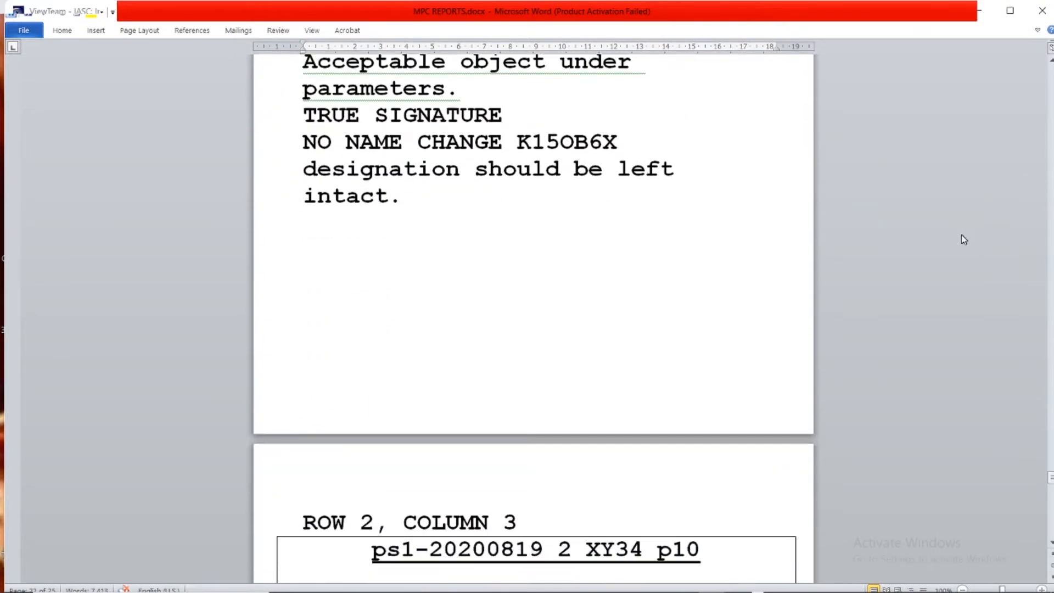
{"action": "scroll", "coordinate": [962, 215], "scroll_direction": "down", "scroll_amount": 4}
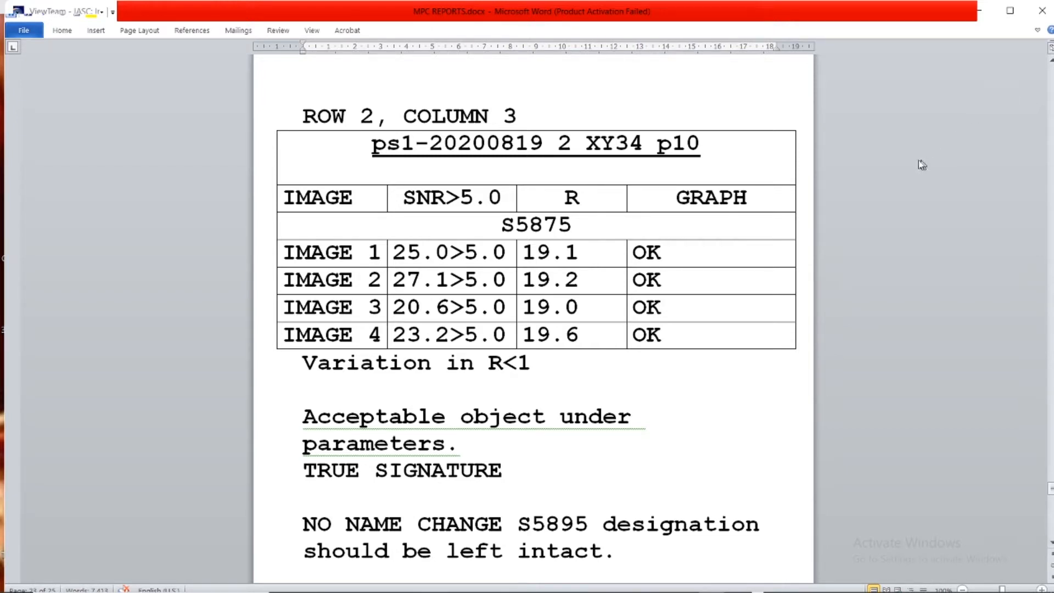
{"action": "scroll", "coordinate": [620, 463], "scroll_direction": "down", "scroll_amount": 2}
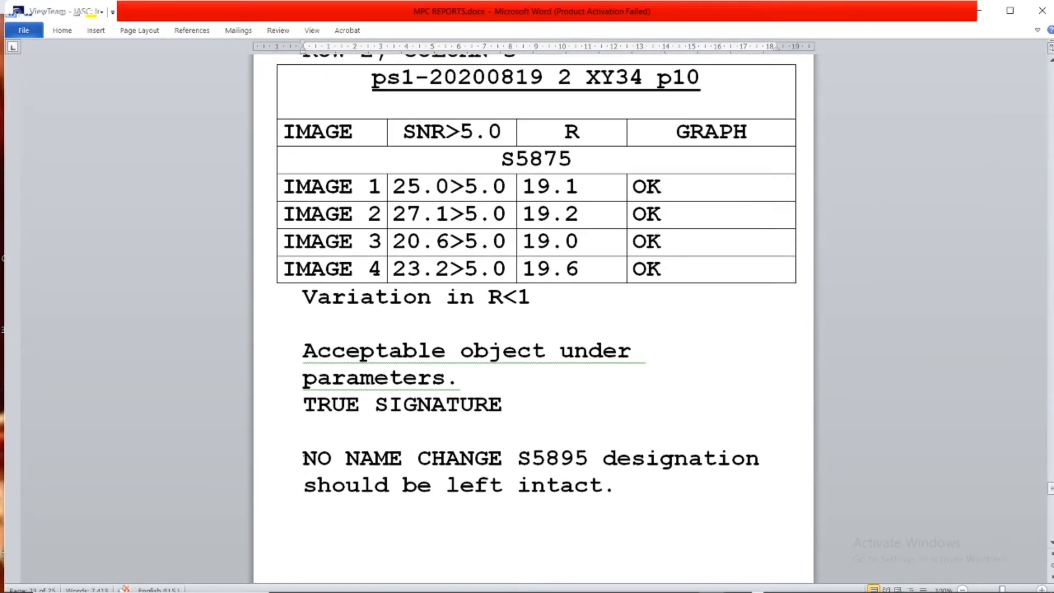
{"action": "left_click_drag", "start_coordinate": [308, 468], "coordinate": [650, 493]}
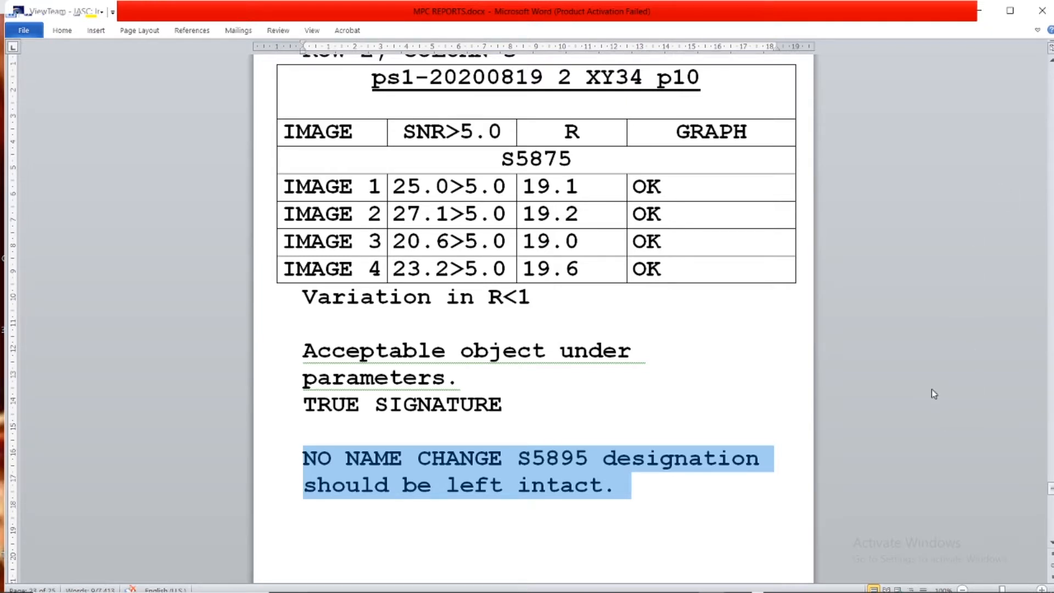
{"action": "left_click", "coordinate": [978, 9]}
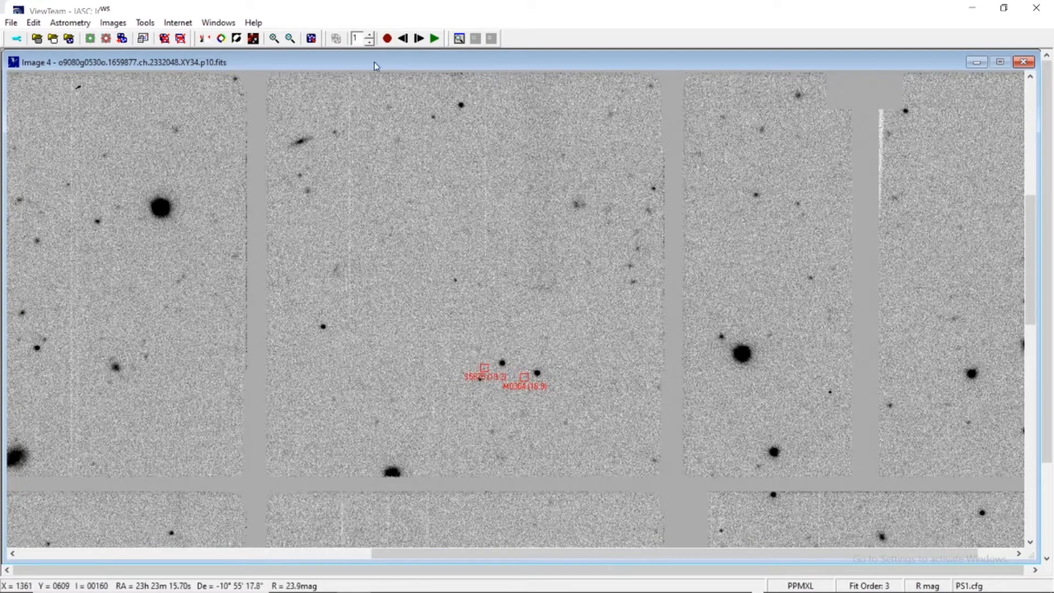
{"action": "left_click", "coordinate": [419, 39]}
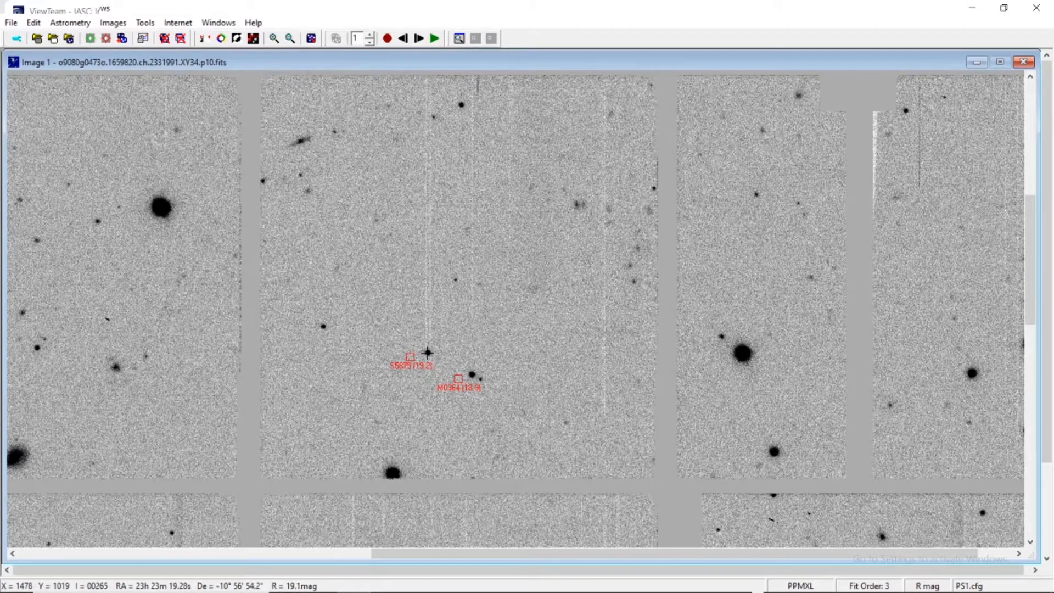
{"action": "left_click", "coordinate": [428, 353]}
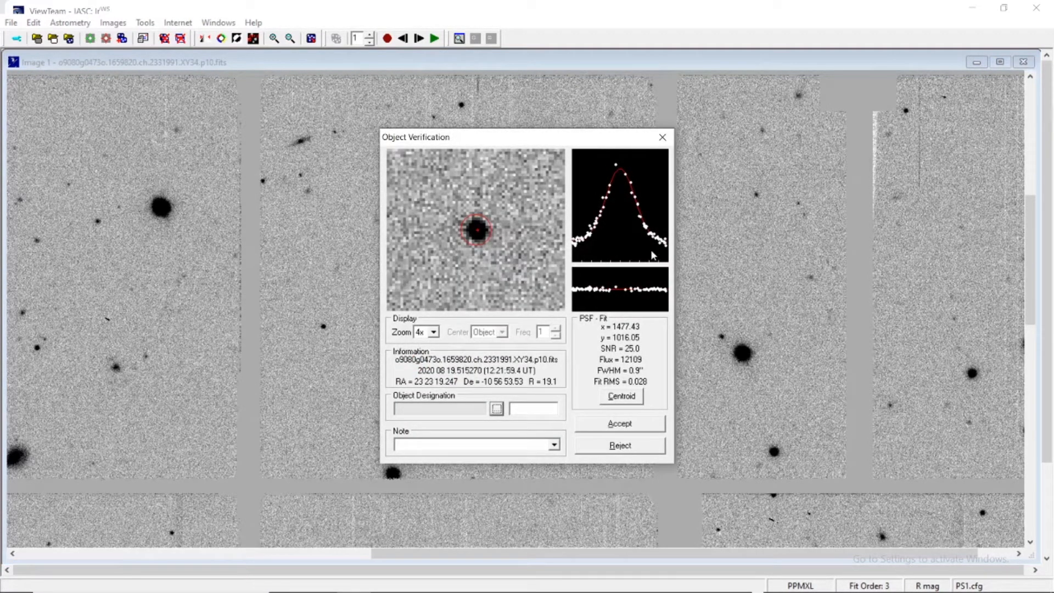
{"action": "left_click", "coordinate": [497, 409]}
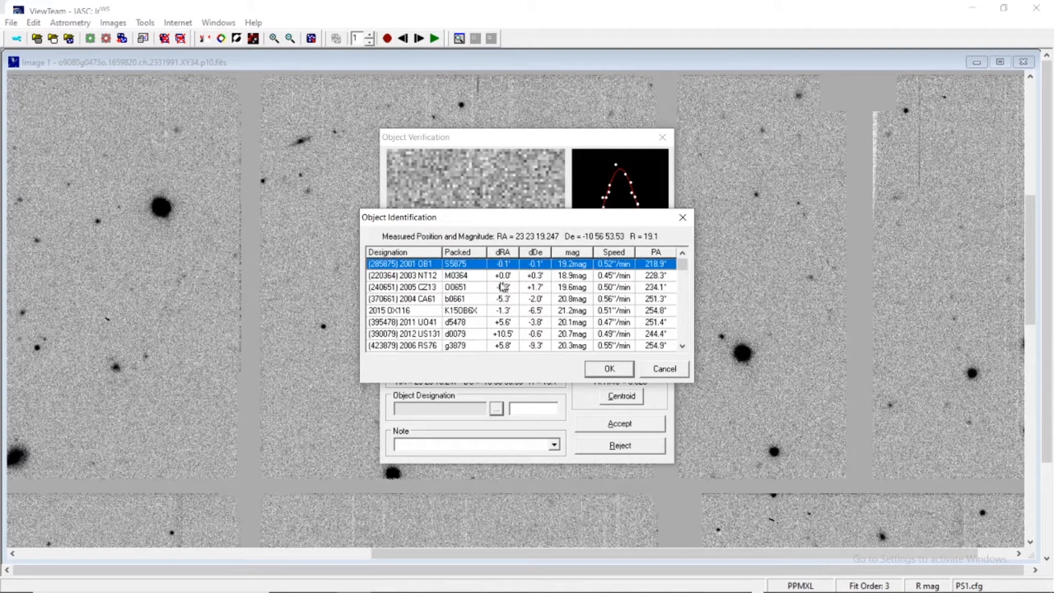
{"action": "left_click", "coordinate": [618, 369]}
{"action": "double_click", "coordinate": [539, 406]}
{"action": "left_click", "coordinate": [538, 408]}
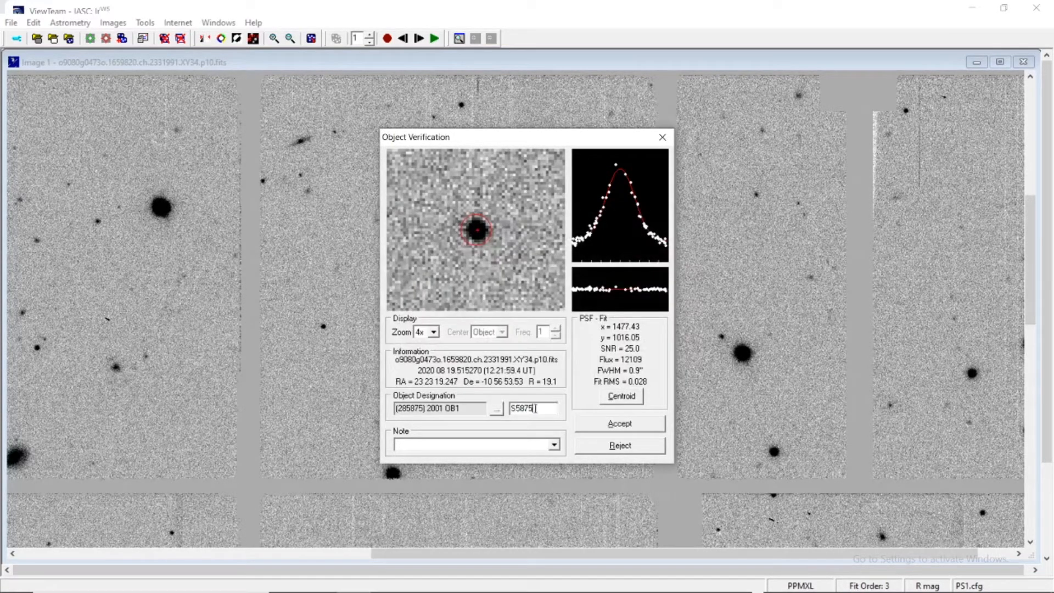
{"action": "left_click", "coordinate": [633, 426]}
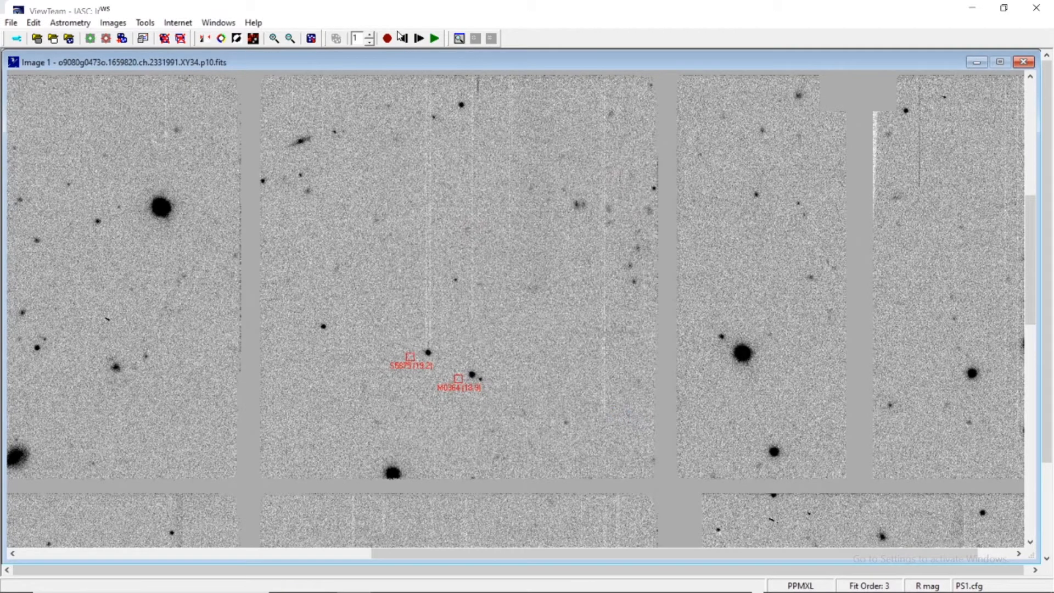
{"action": "left_click", "coordinate": [419, 39]}
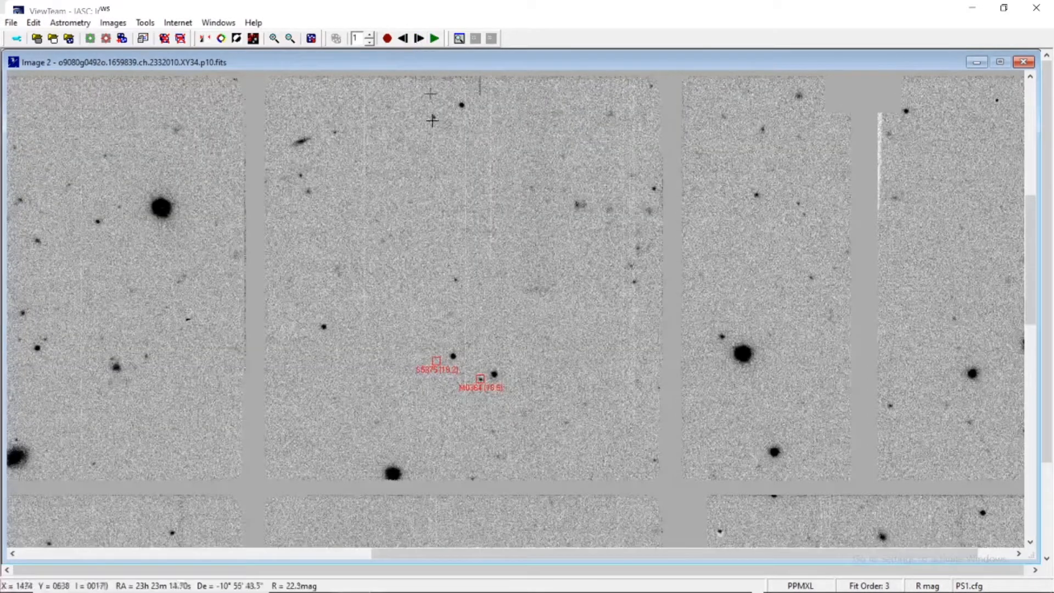
{"action": "left_click", "coordinate": [453, 356]}
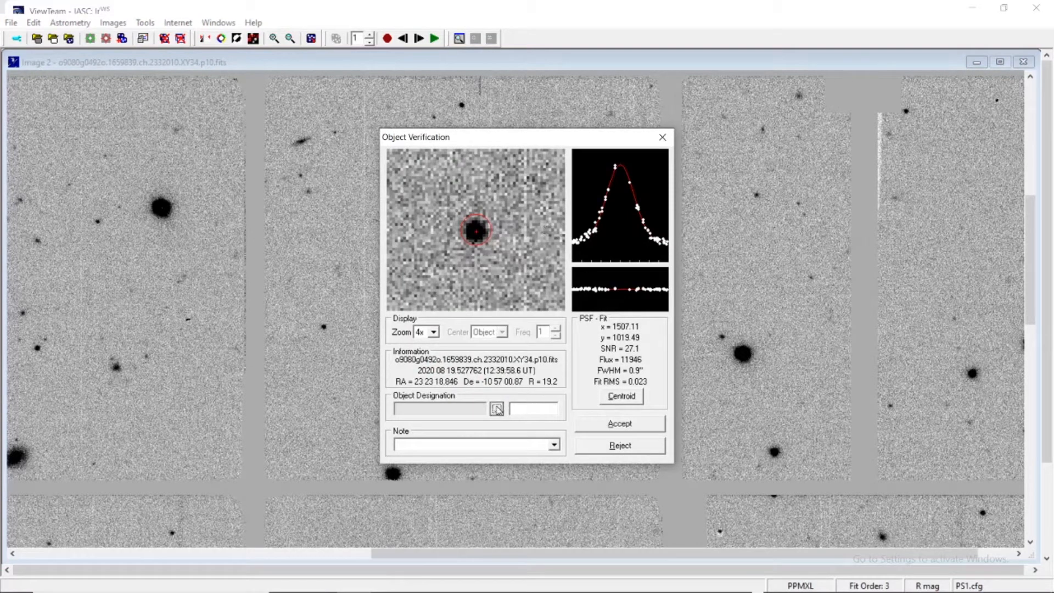
{"action": "left_click", "coordinate": [497, 409]}
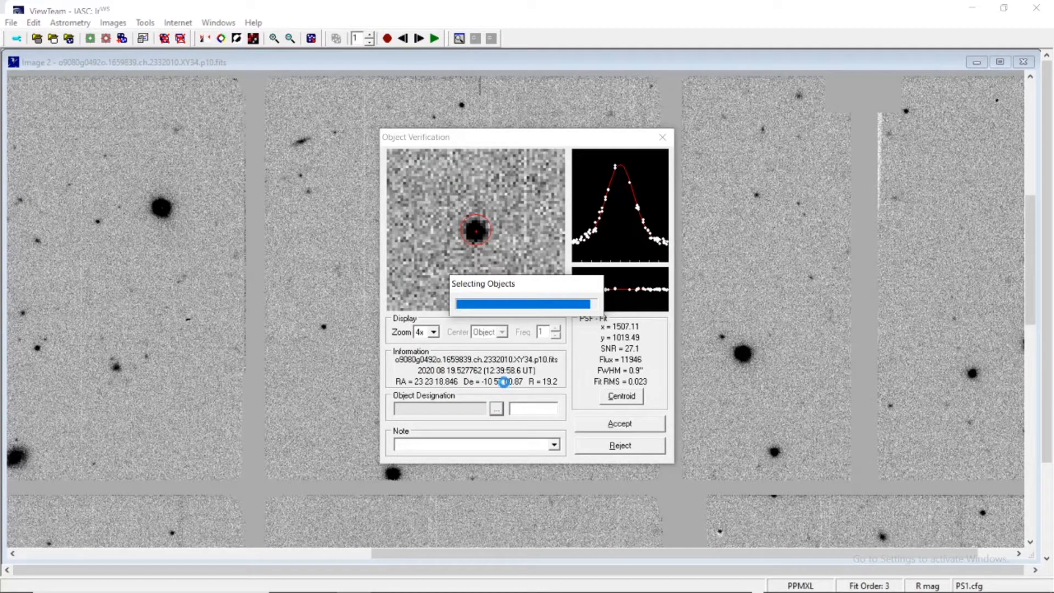
{"action": "left_click", "coordinate": [607, 368]}
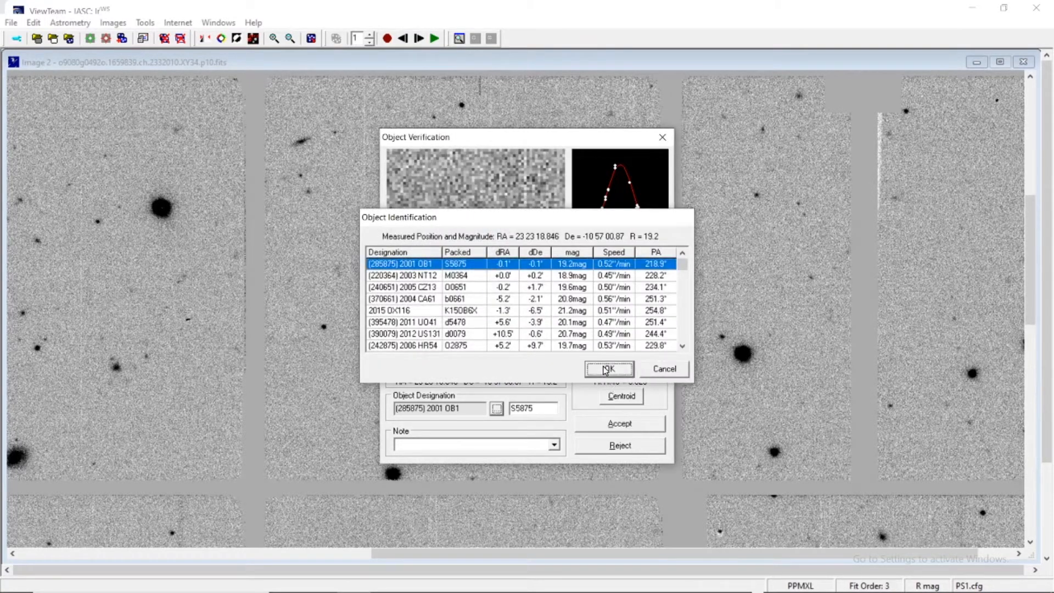
{"action": "left_click", "coordinate": [615, 421]}
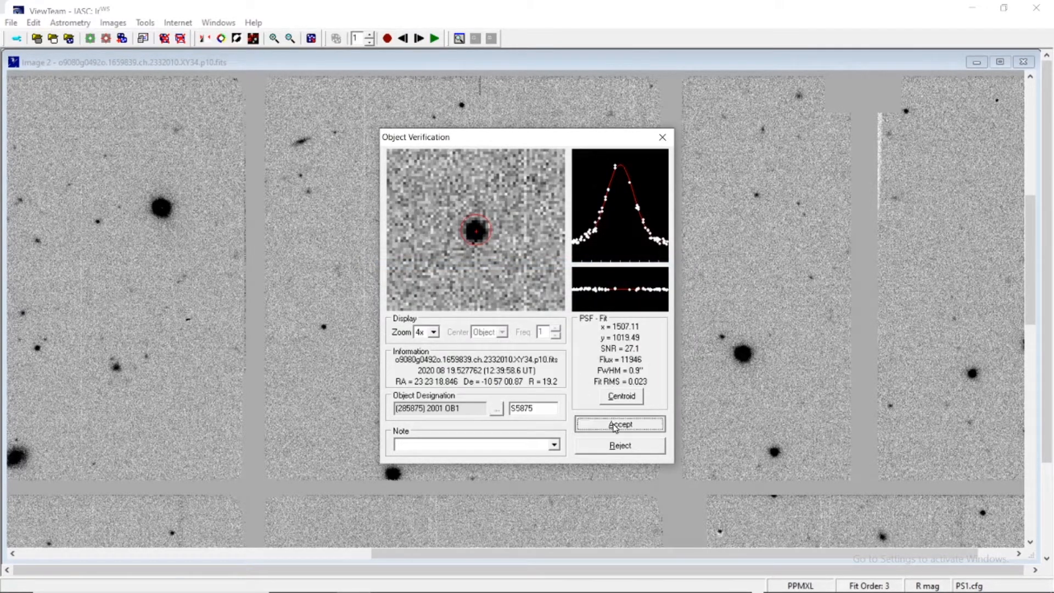
{"action": "left_click", "coordinate": [419, 38]}
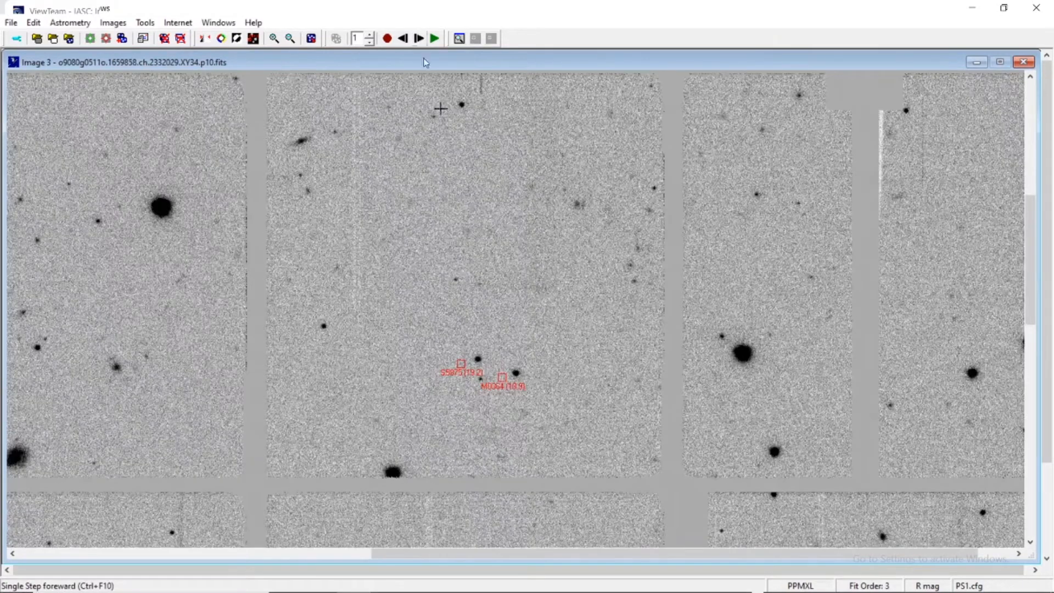
{"action": "left_click", "coordinate": [479, 358]}
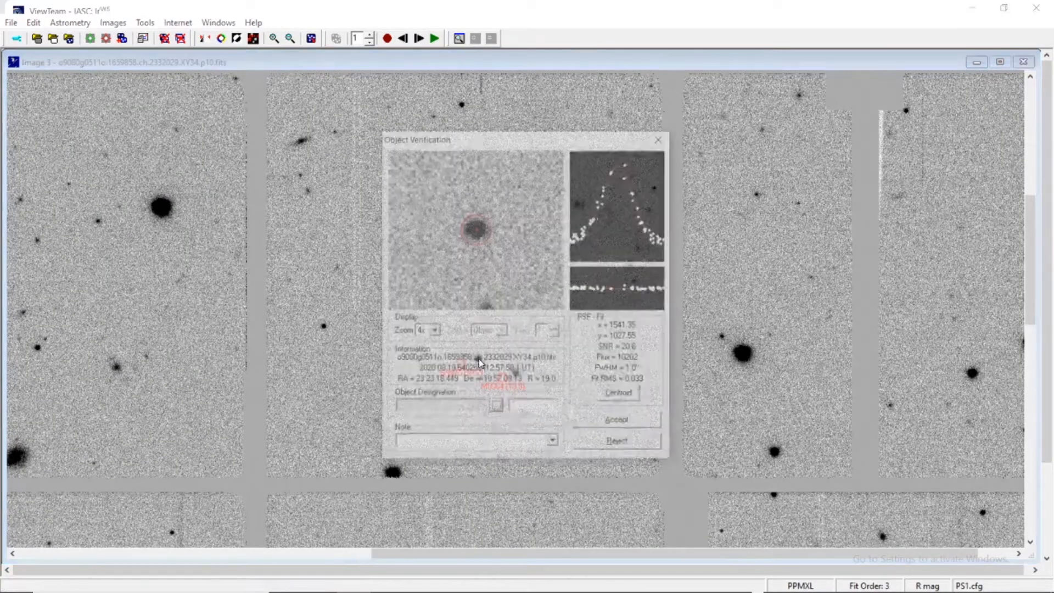
{"action": "left_click", "coordinate": [503, 407]}
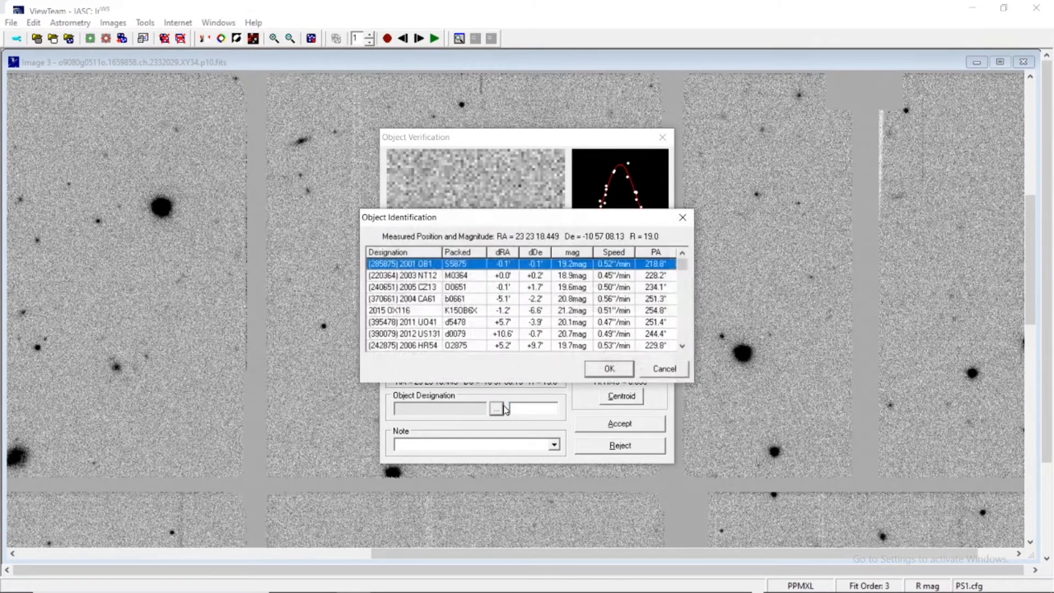
{"action": "left_click", "coordinate": [614, 372]}
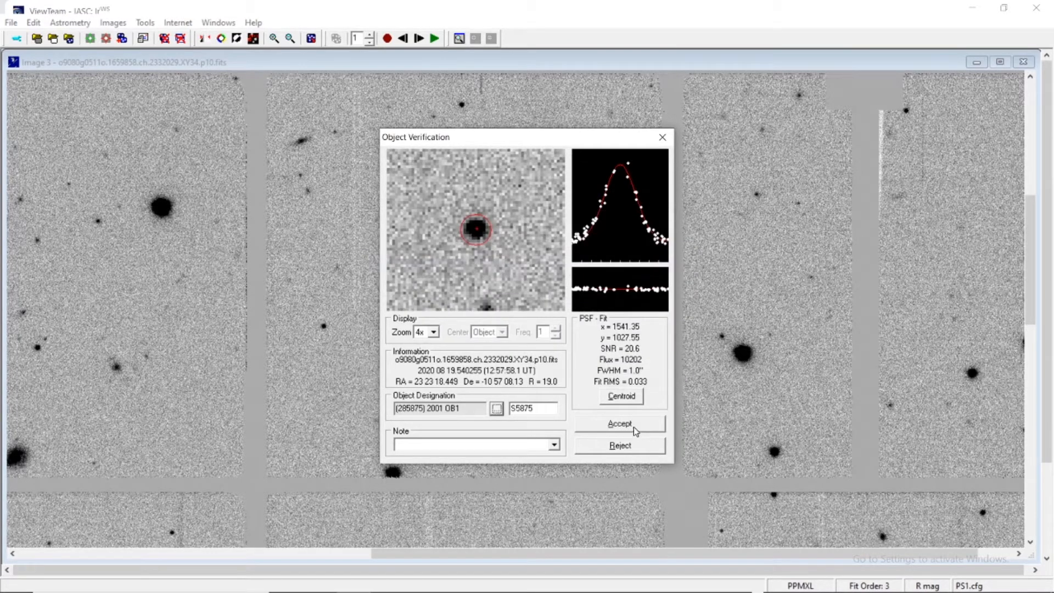
{"action": "left_click", "coordinate": [620, 424]}
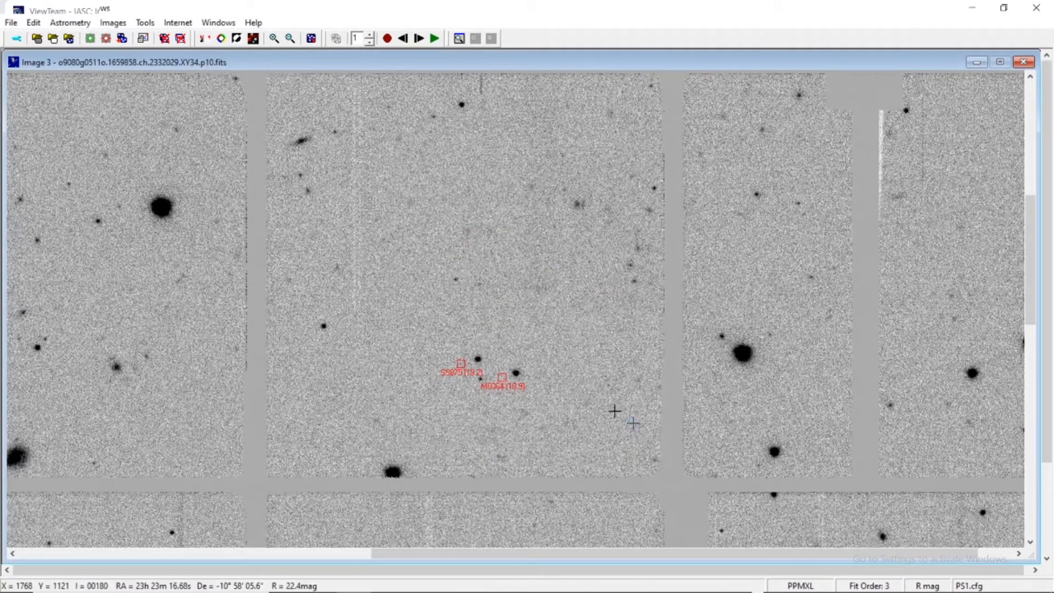
{"action": "left_click", "coordinate": [418, 39]}
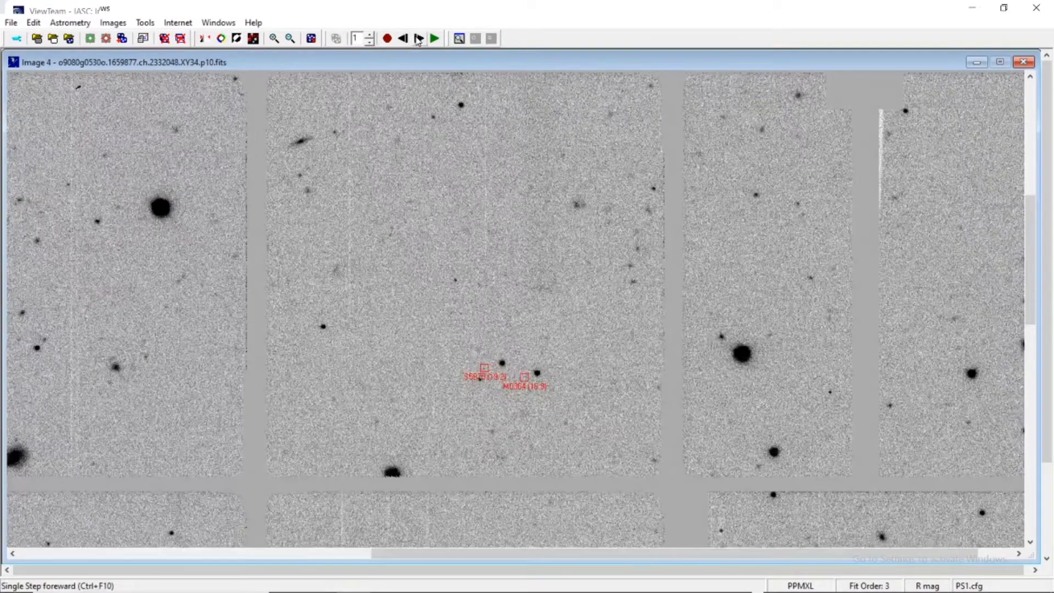
{"action": "left_click", "coordinate": [503, 362]}
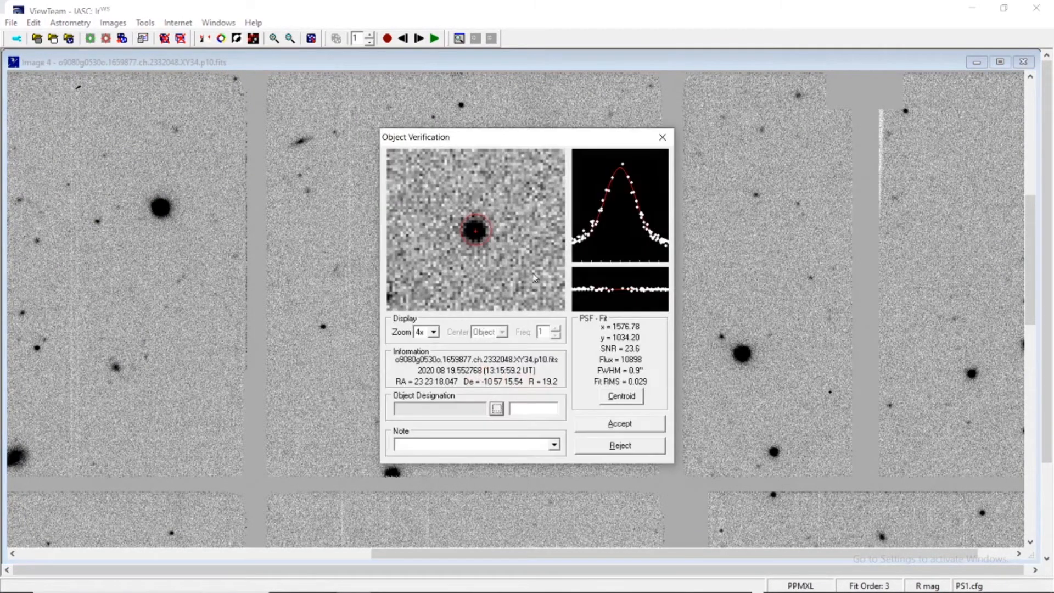
{"action": "left_click", "coordinate": [494, 409]}
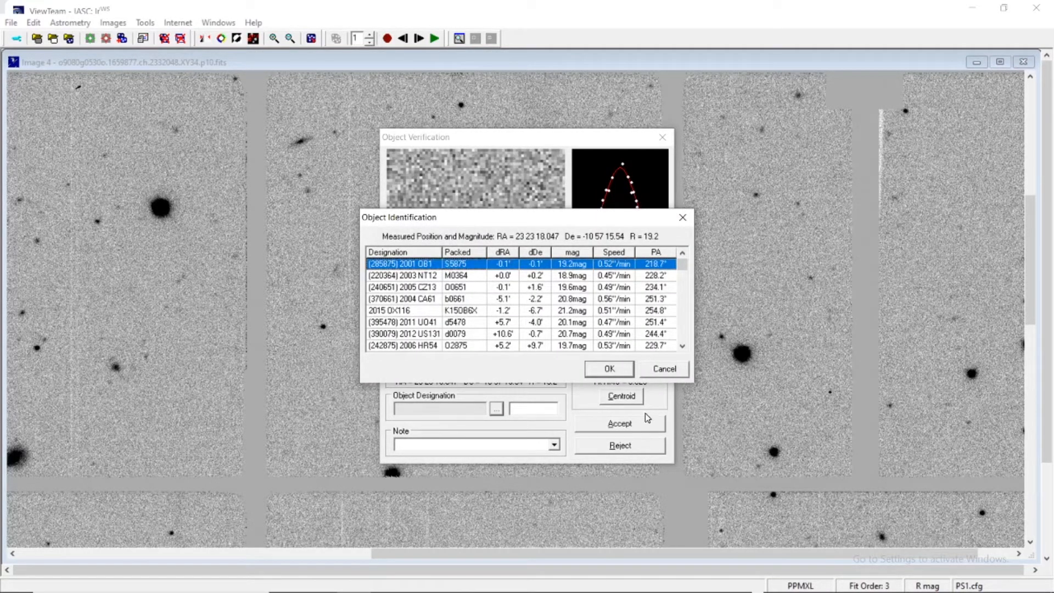
{"action": "left_click", "coordinate": [587, 374]}
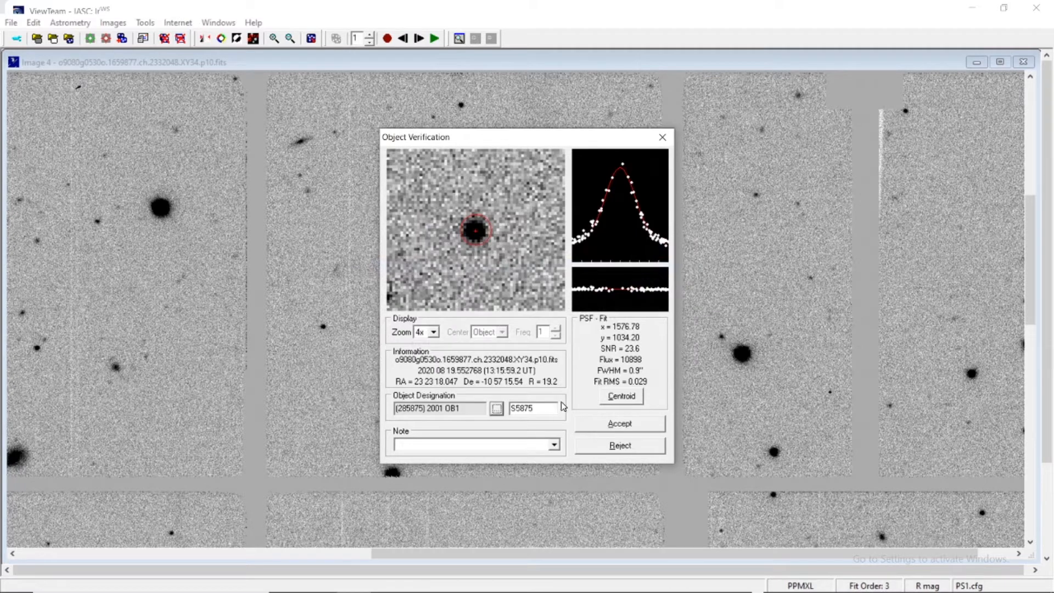
{"action": "left_click", "coordinate": [620, 424]}
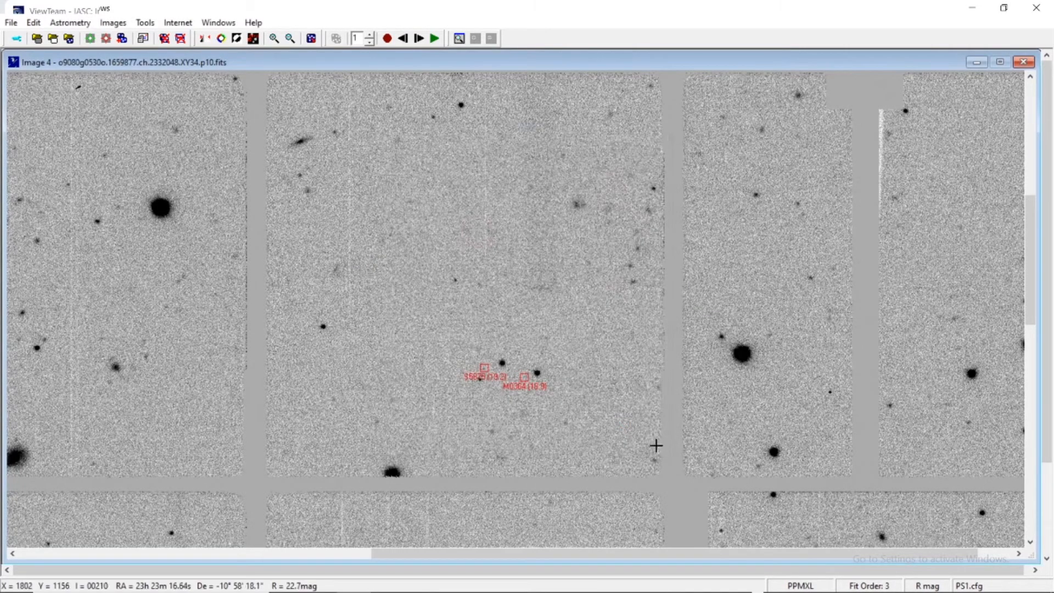
- Open the MPC report and review the four S5875 observation lines by highlighting them
{"action": "left_click", "coordinate": [10, 23]}
{"action": "left_click", "coordinate": [41, 122]}
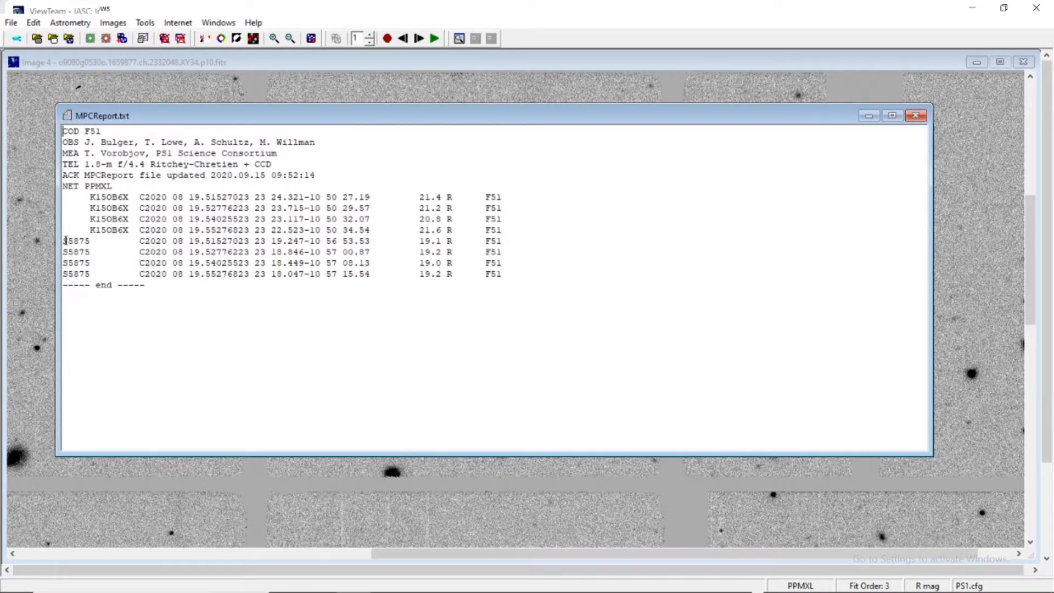
{"action": "left_click_drag", "start_coordinate": [63, 240], "coordinate": [646, 271]}
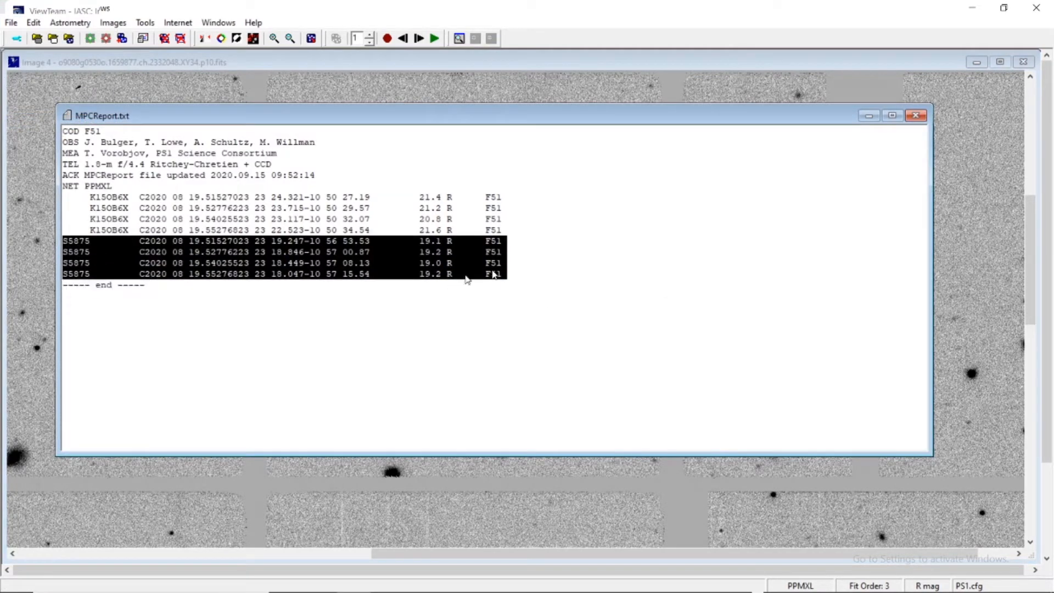
{"action": "left_click", "coordinate": [553, 265]}
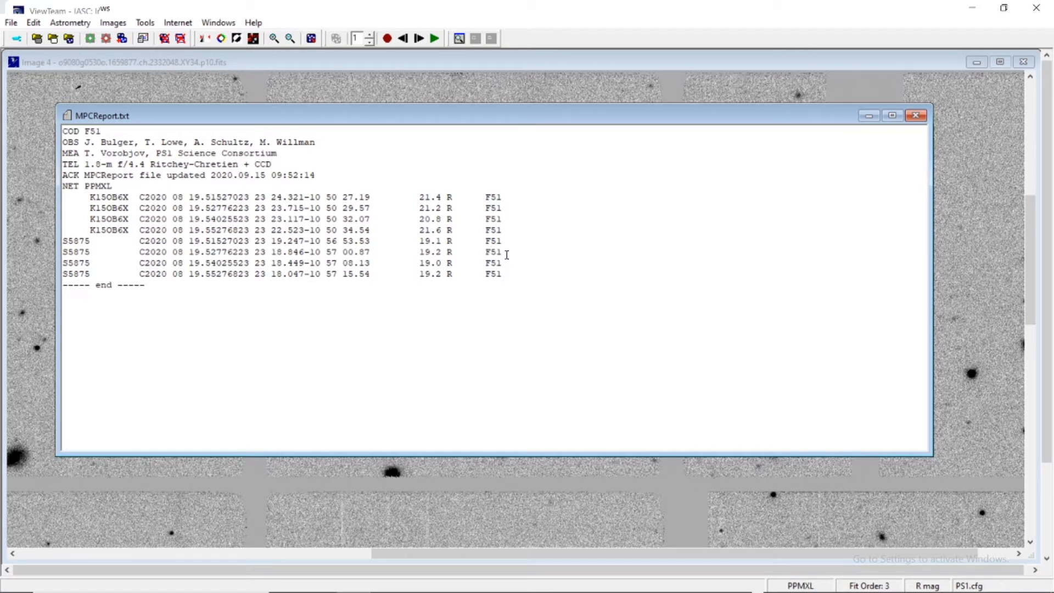
- Blink the images, stop on Image 1, and inspect the PSF fit and candidate identifications of the object beside the M0364 marker without recording it
{"action": "left_click", "coordinate": [434, 40]}
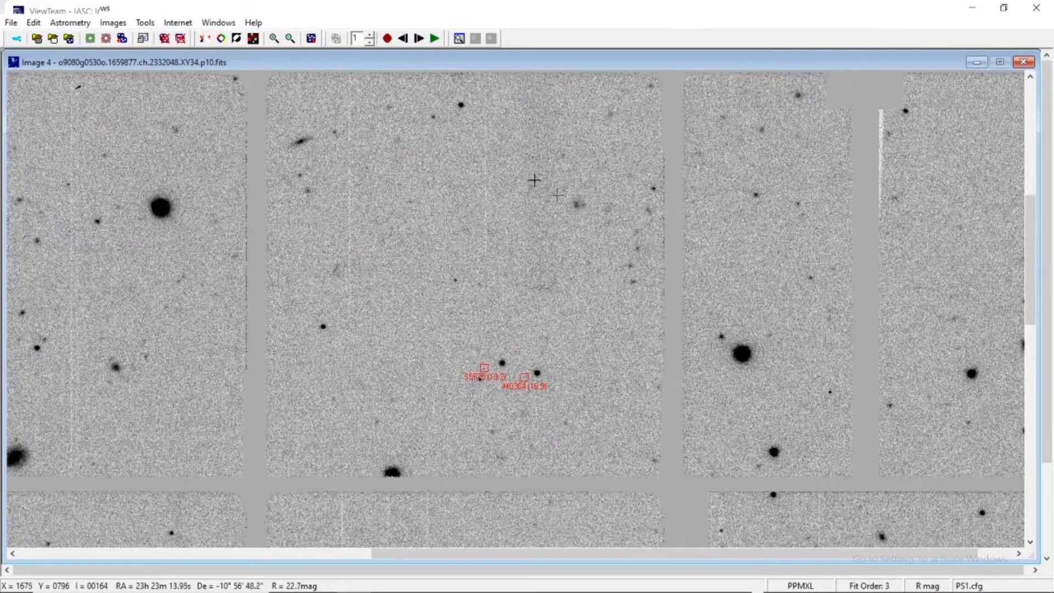
{"action": "left_click", "coordinate": [389, 39]}
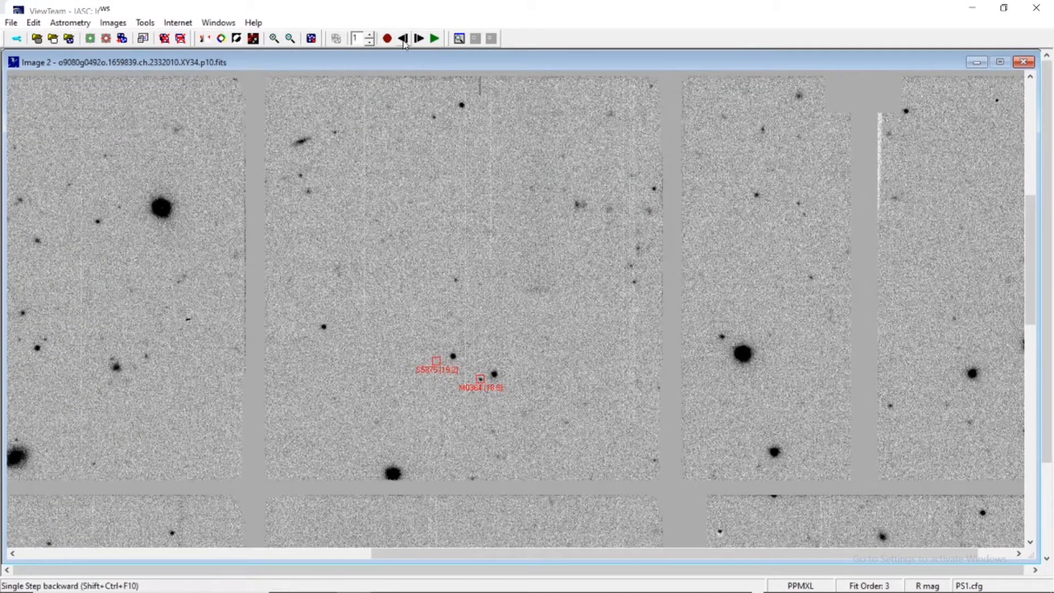
{"action": "left_click", "coordinate": [404, 39]}
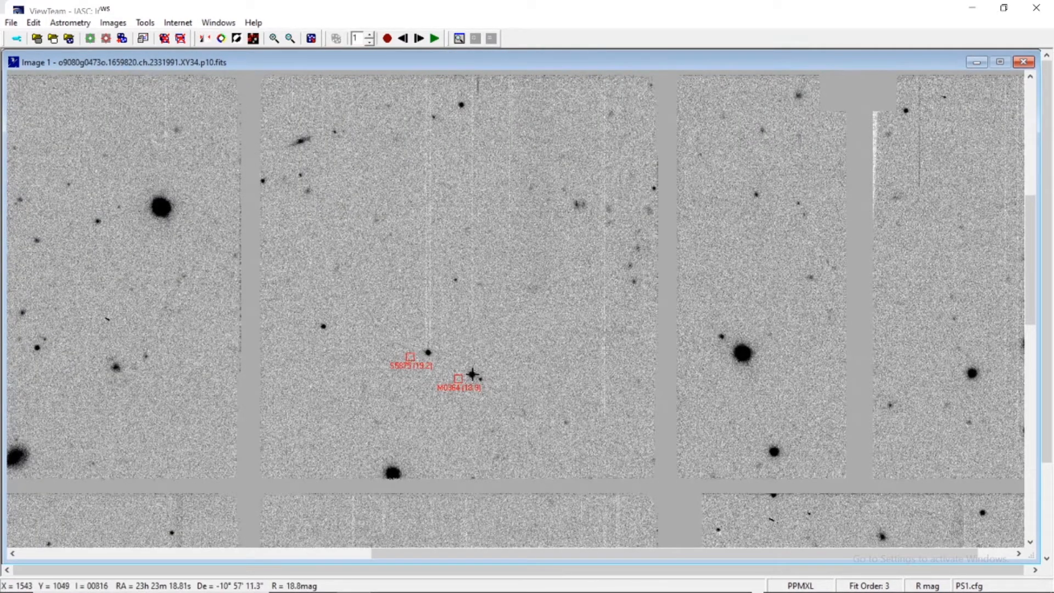
{"action": "left_click", "coordinate": [473, 375]}
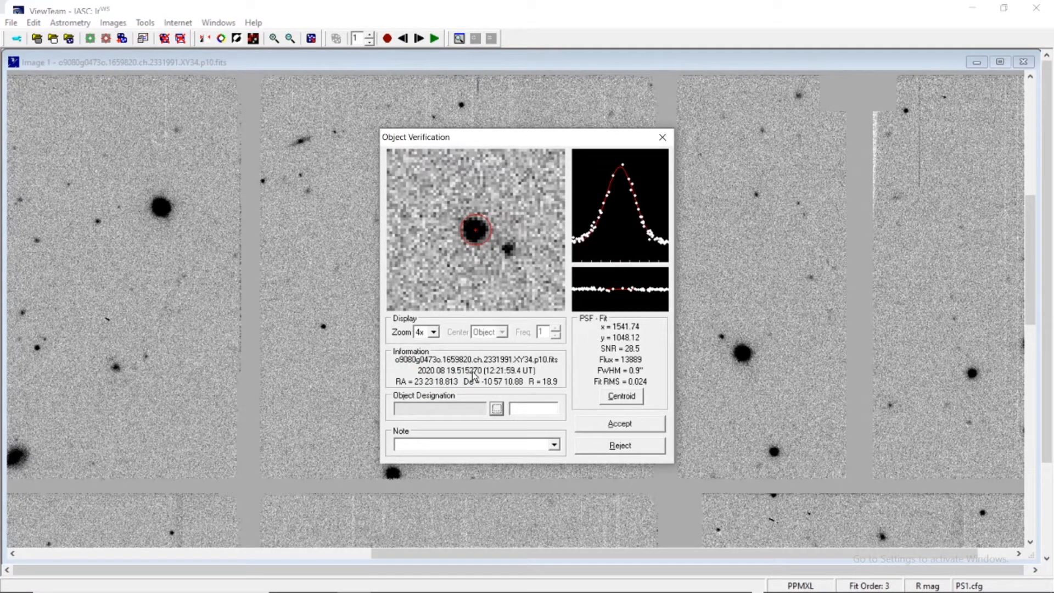
{"action": "left_click", "coordinate": [496, 409]}
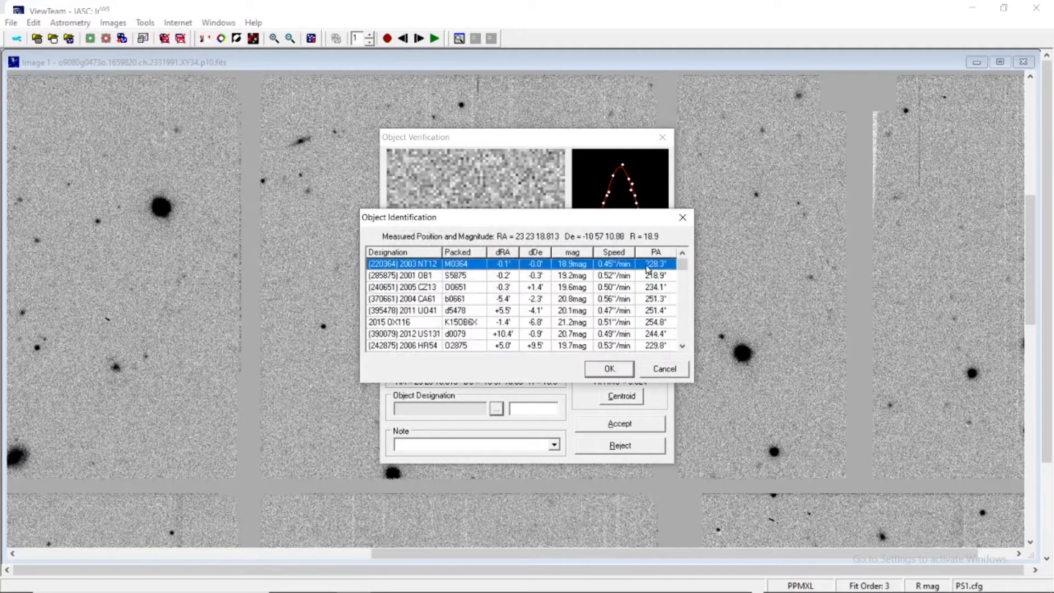
{"action": "left_click", "coordinate": [683, 218]}
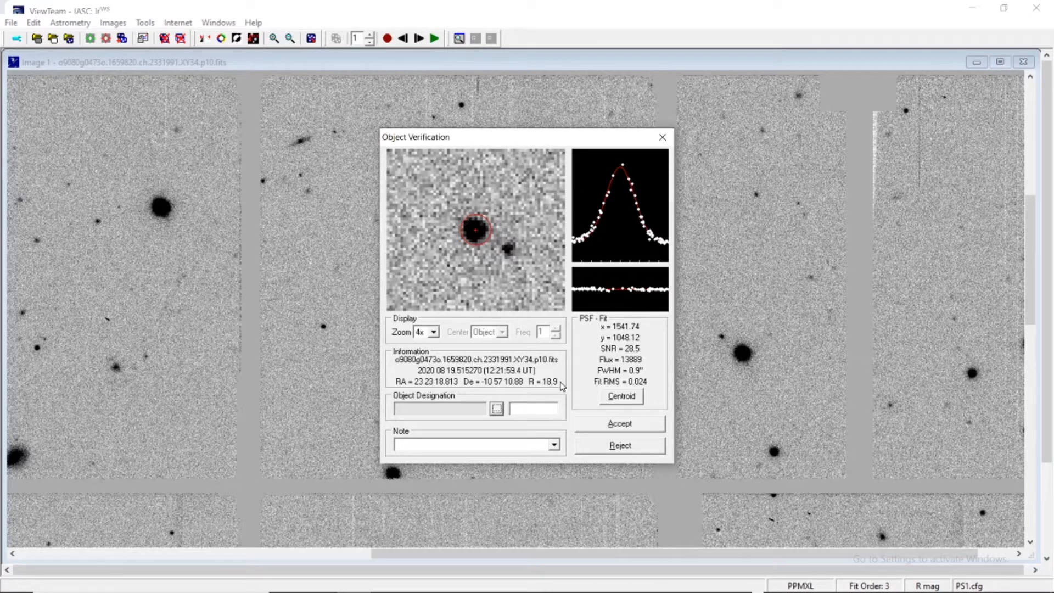
{"action": "left_click", "coordinate": [621, 446]}
- Check the PSF fit of the object beside the M0364 marker on Images 2, 3 and 4, discarding each measurement
{"action": "left_click", "coordinate": [419, 40]}
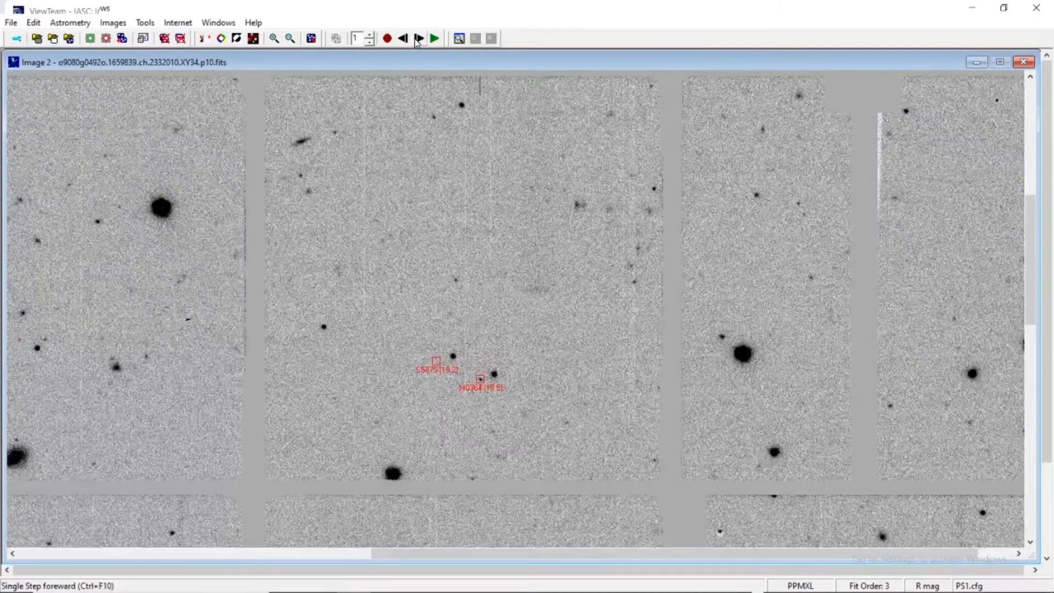
{"action": "left_click", "coordinate": [494, 374]}
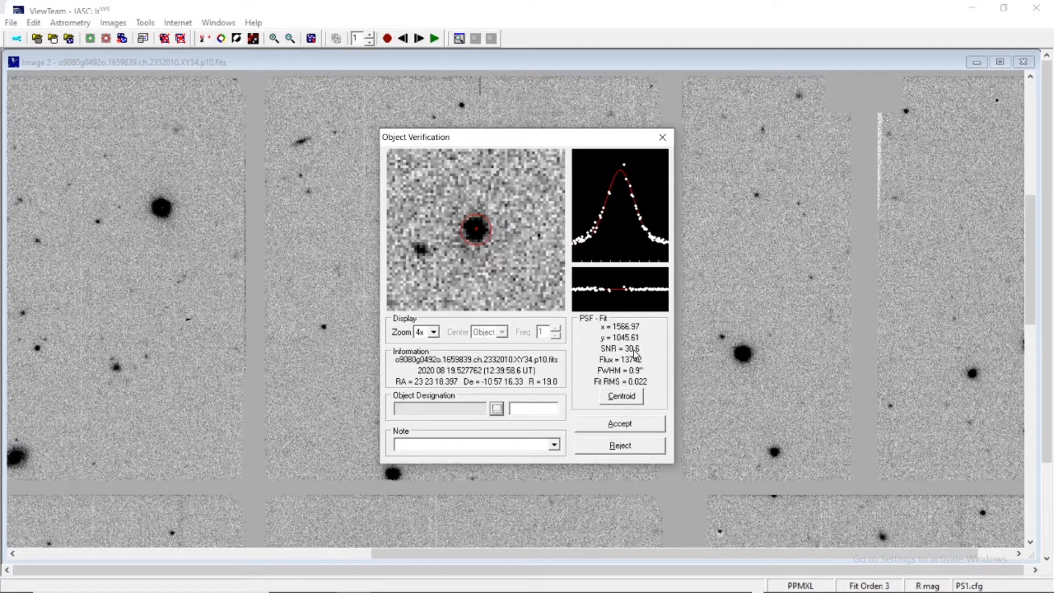
{"action": "left_click", "coordinate": [591, 449]}
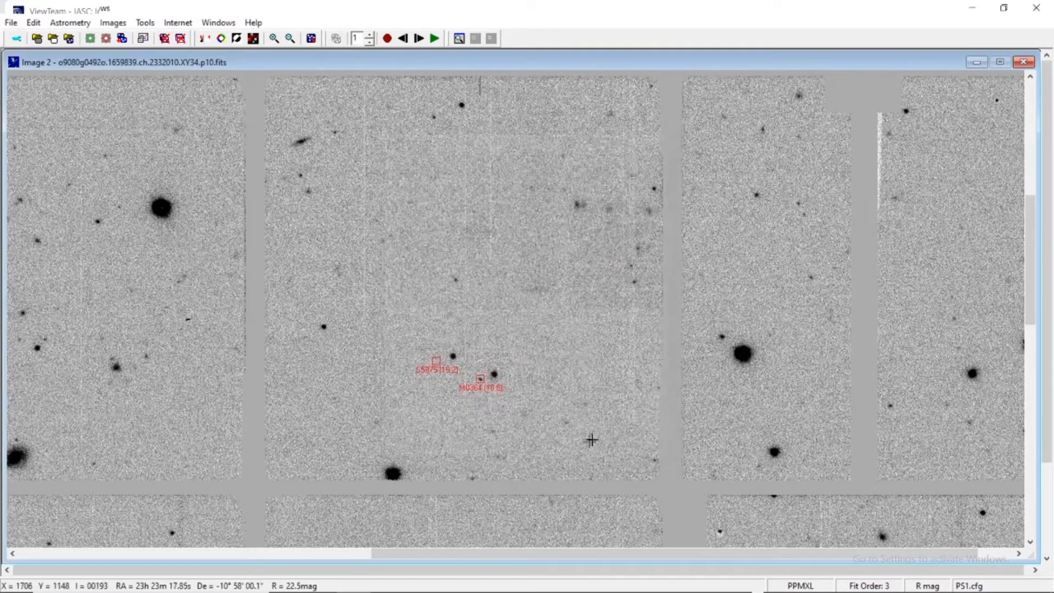
{"action": "left_click", "coordinate": [419, 39]}
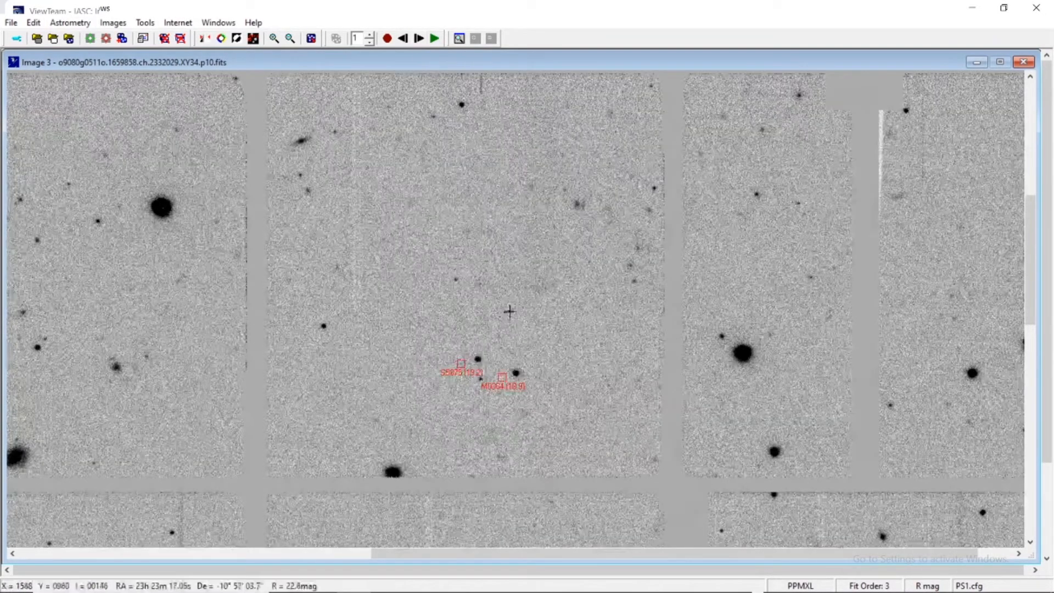
{"action": "left_click", "coordinate": [516, 373]}
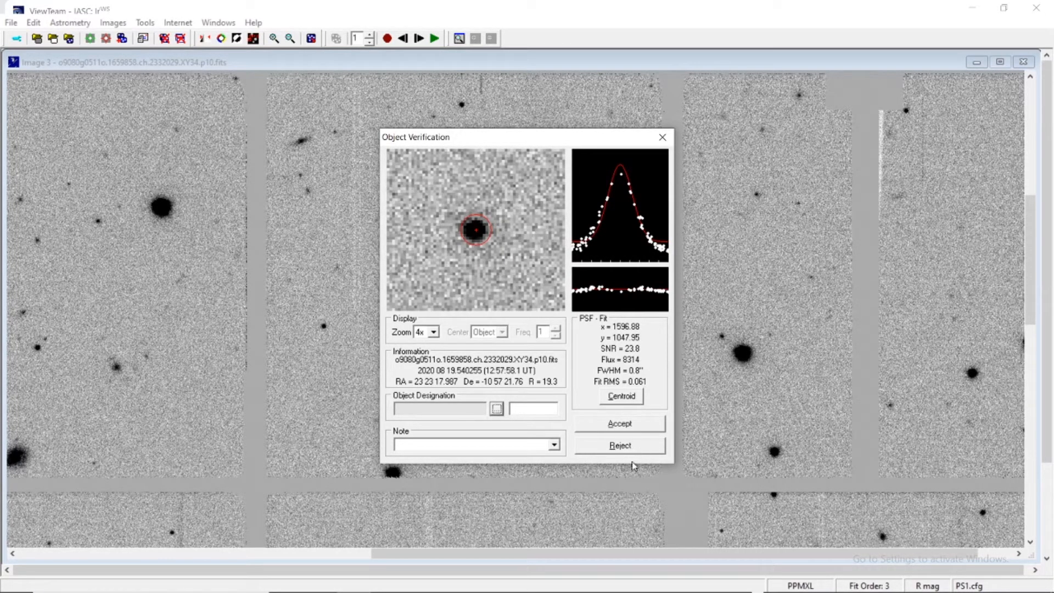
{"action": "left_click", "coordinate": [620, 445]}
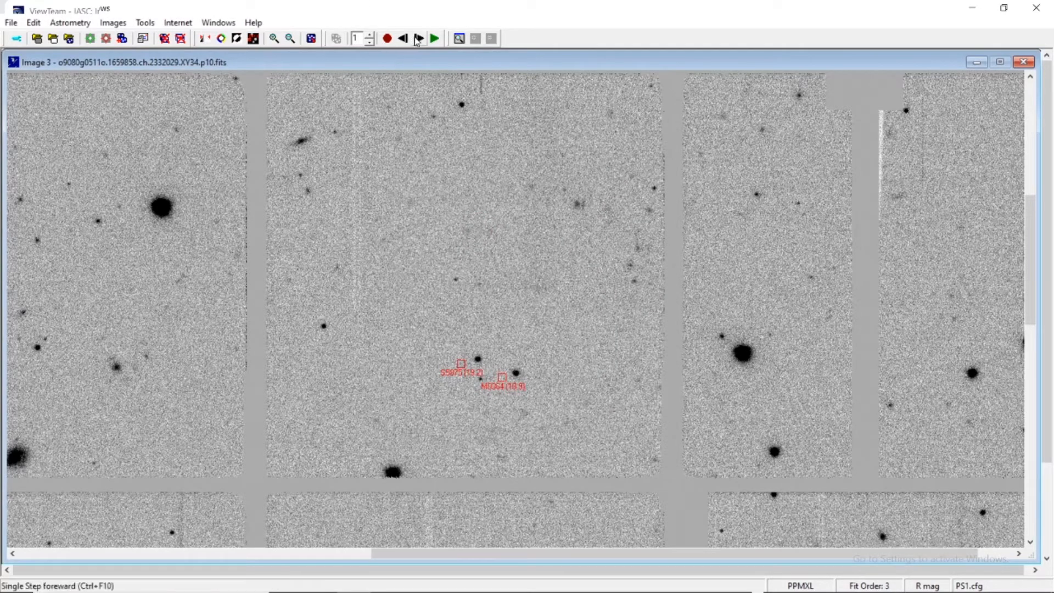
{"action": "left_click", "coordinate": [419, 39]}
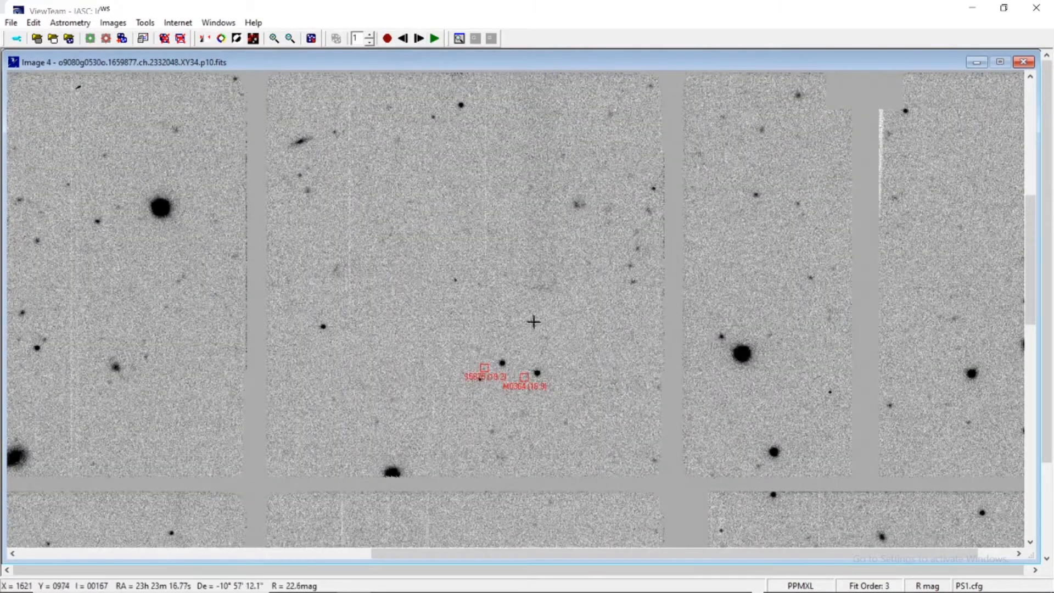
{"action": "left_click", "coordinate": [537, 376]}
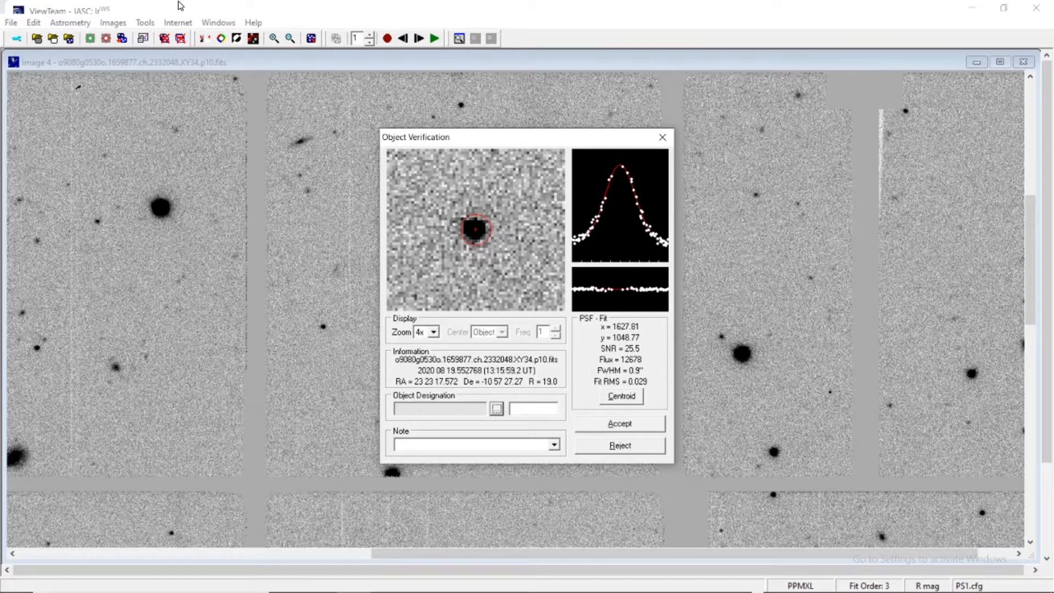
{"action": "left_click", "coordinate": [662, 138]}
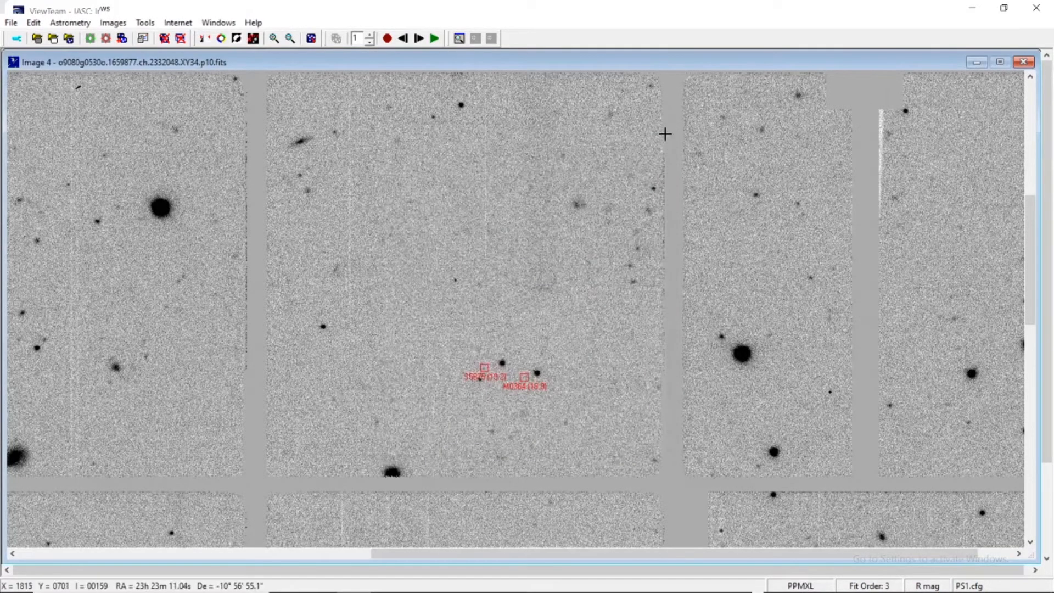
{"action": "left_click", "coordinate": [419, 38]}
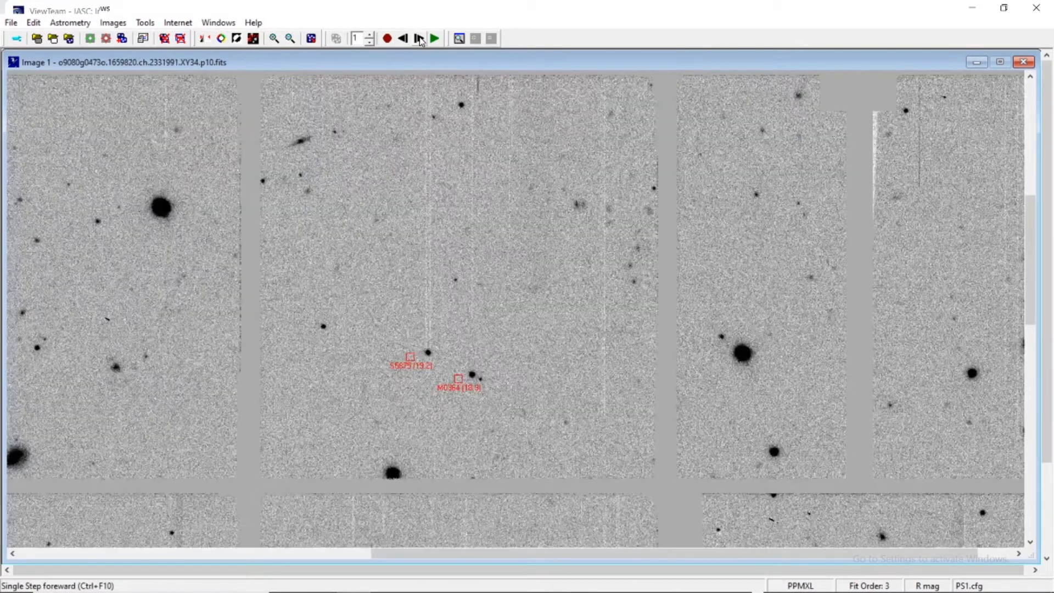
{"action": "left_click", "coordinate": [473, 374]}
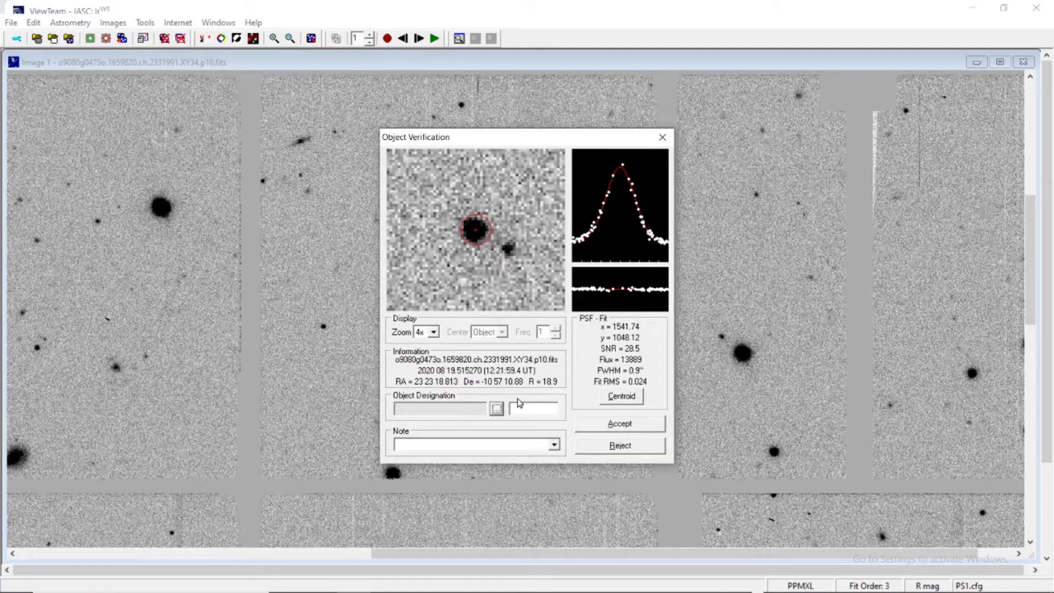
{"action": "left_click", "coordinate": [502, 409]}
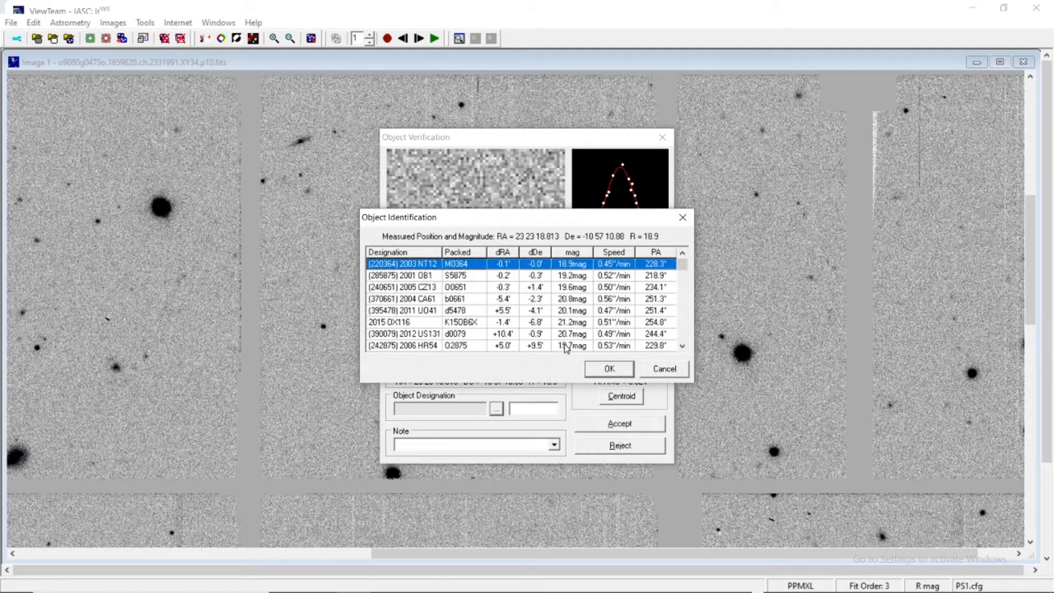
{"action": "left_click", "coordinate": [609, 369]}
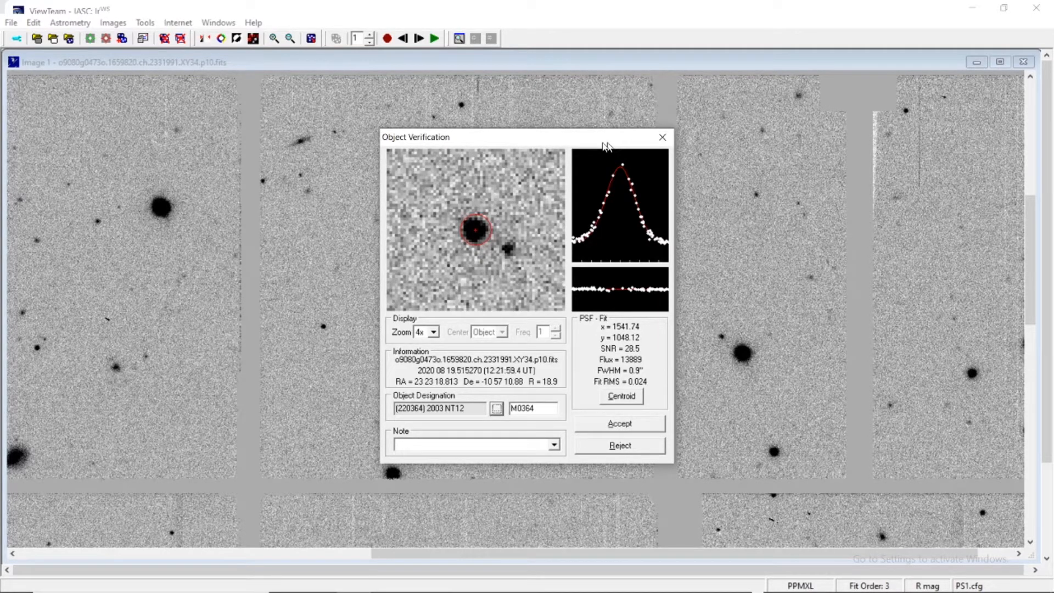
{"action": "left_click_drag", "start_coordinate": [604, 143], "coordinate": [773, 149]}
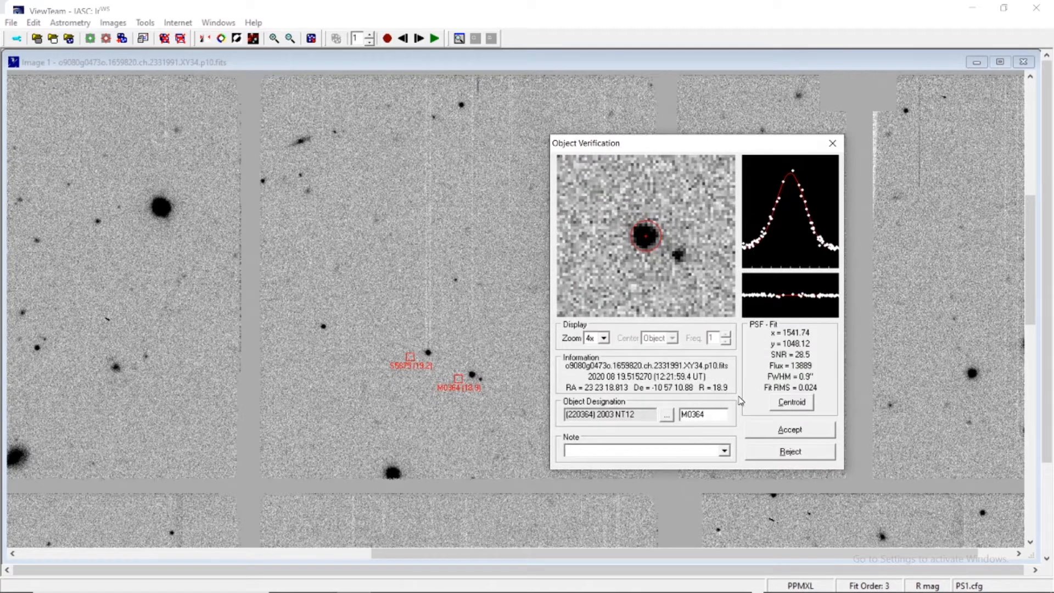
{"action": "left_click", "coordinate": [777, 430]}
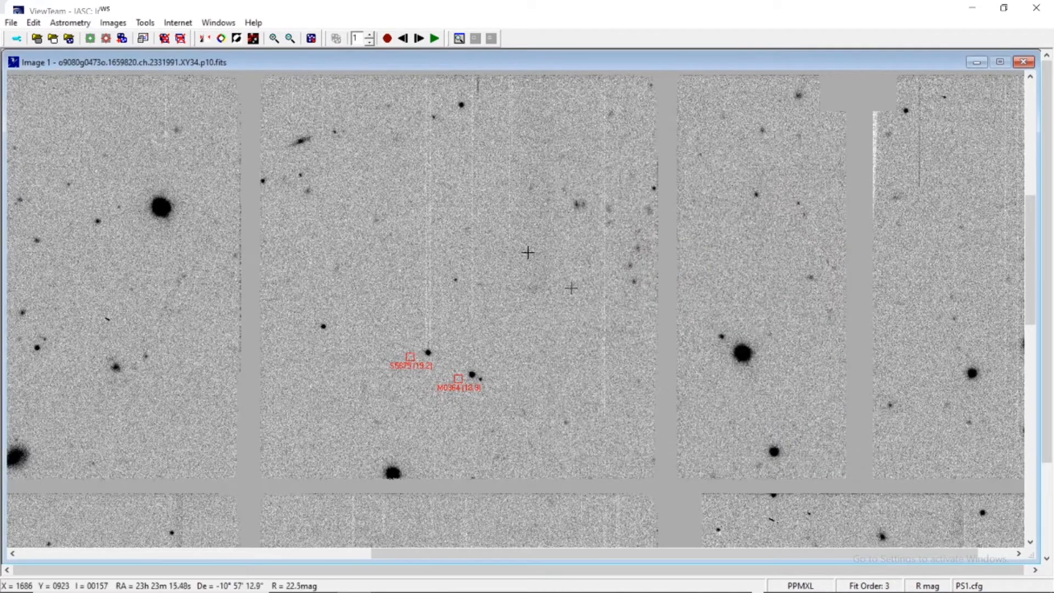
{"action": "left_click", "coordinate": [418, 37]}
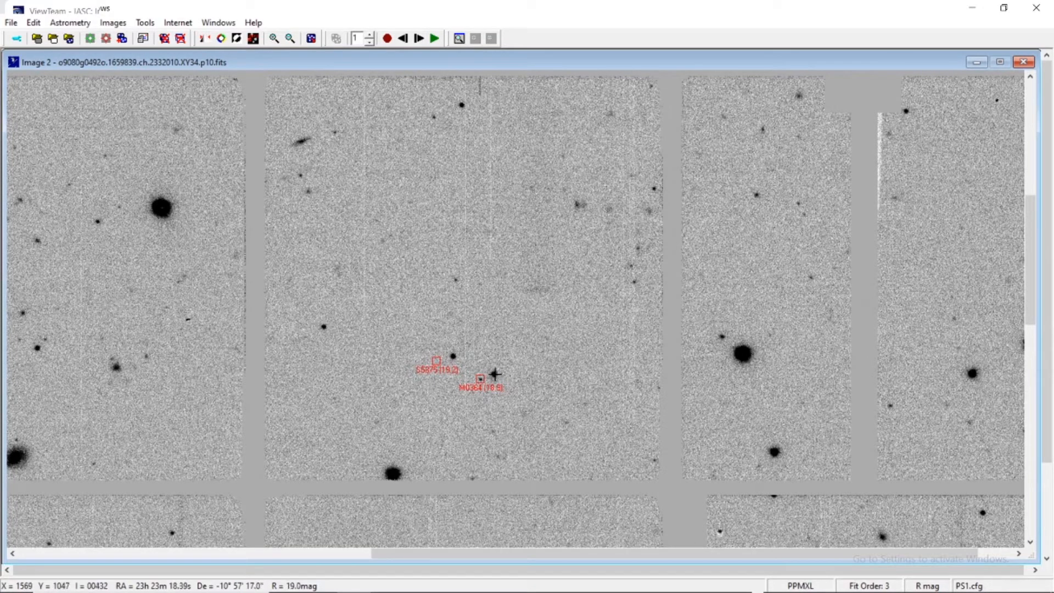
{"action": "left_click", "coordinate": [495, 375]}
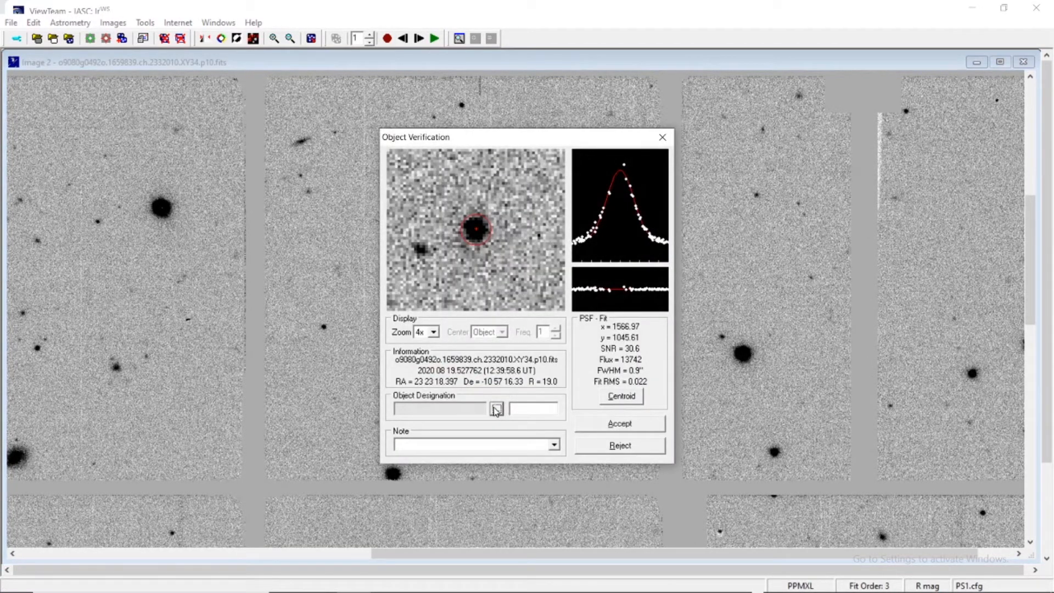
{"action": "left_click", "coordinate": [496, 409]}
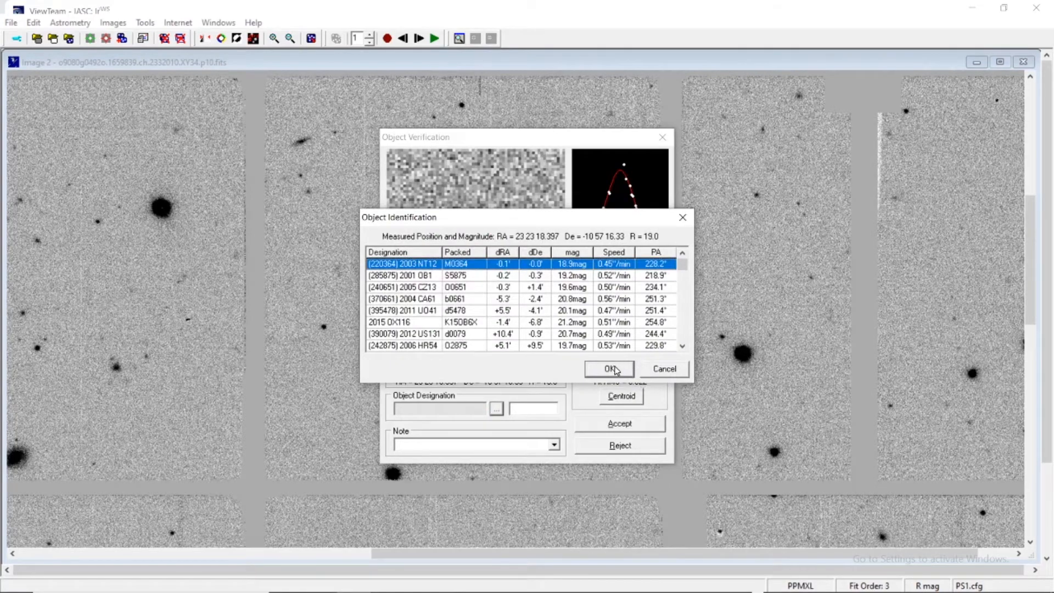
{"action": "left_click", "coordinate": [610, 369]}
{"action": "left_click_drag", "start_coordinate": [553, 411], "coordinate": [510, 411]}
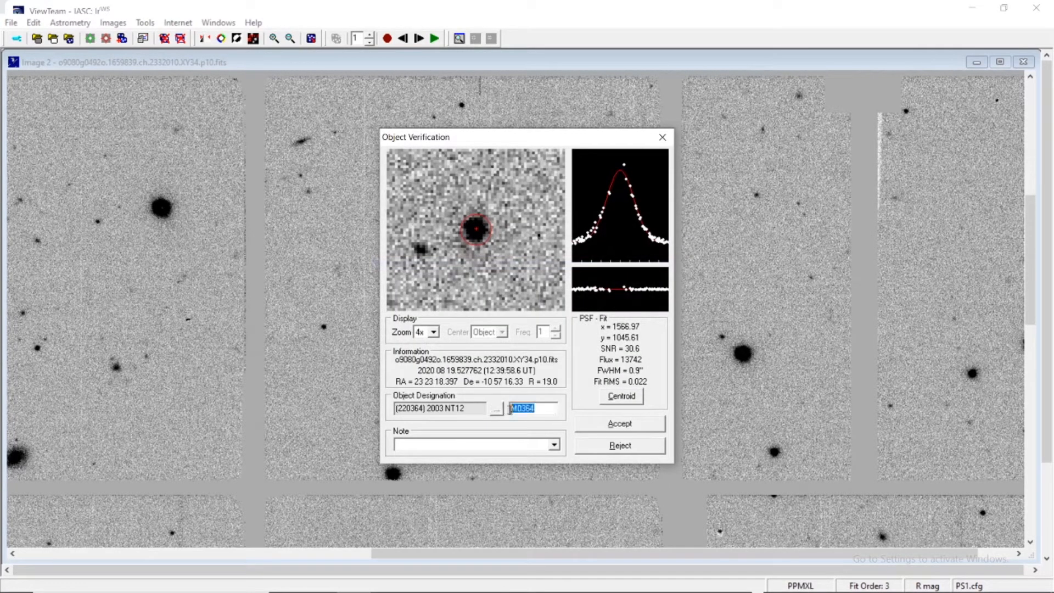
{"action": "left_click", "coordinate": [519, 411]}
{"action": "left_click", "coordinate": [604, 428]}
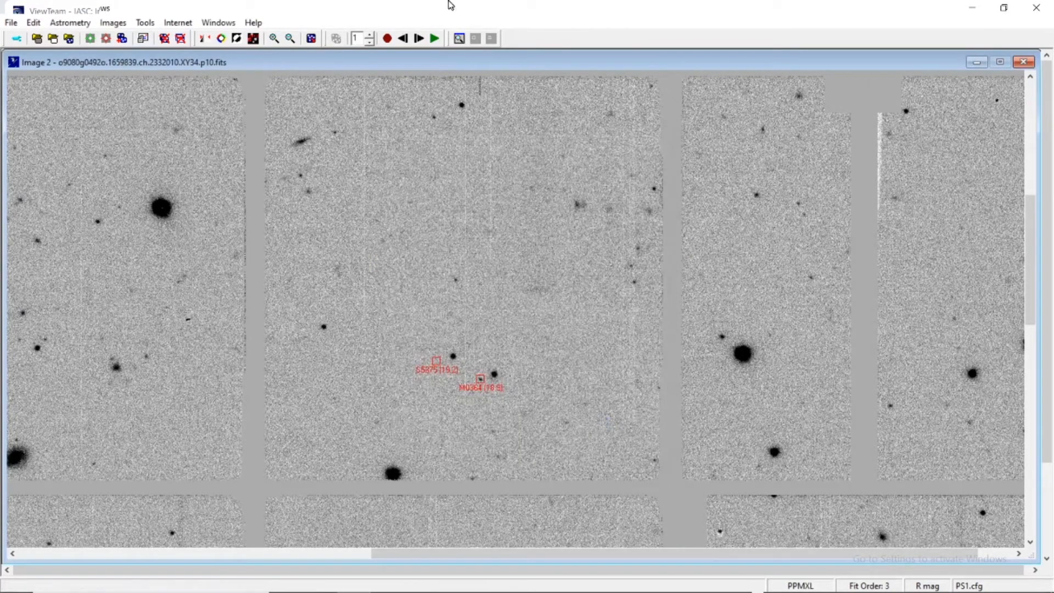
{"action": "left_click", "coordinate": [418, 39]}
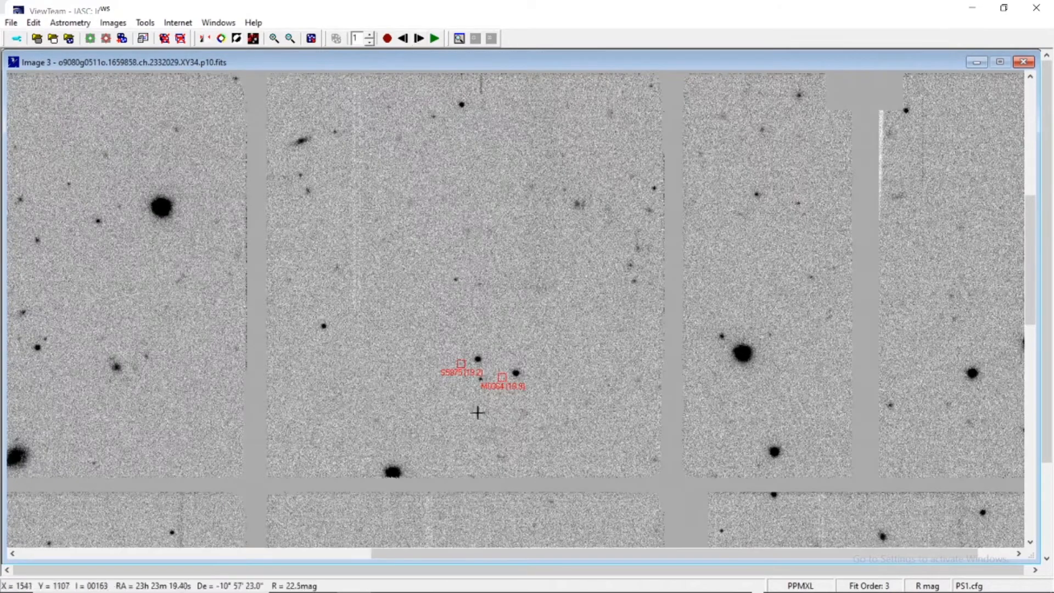
{"action": "left_click", "coordinate": [516, 374]}
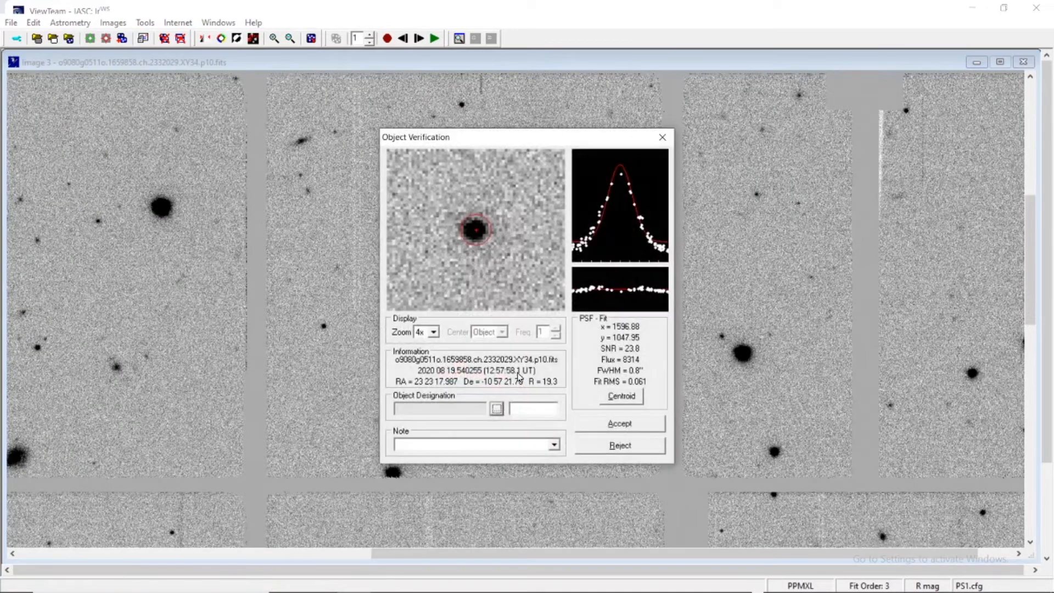
{"action": "left_click", "coordinate": [497, 408]}
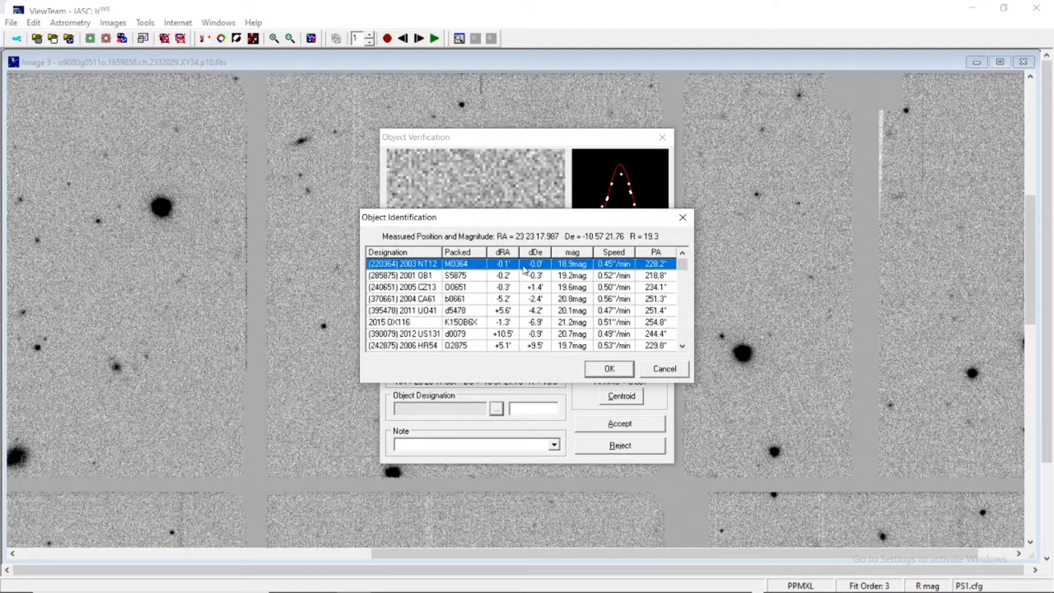
{"action": "left_click", "coordinate": [608, 371]}
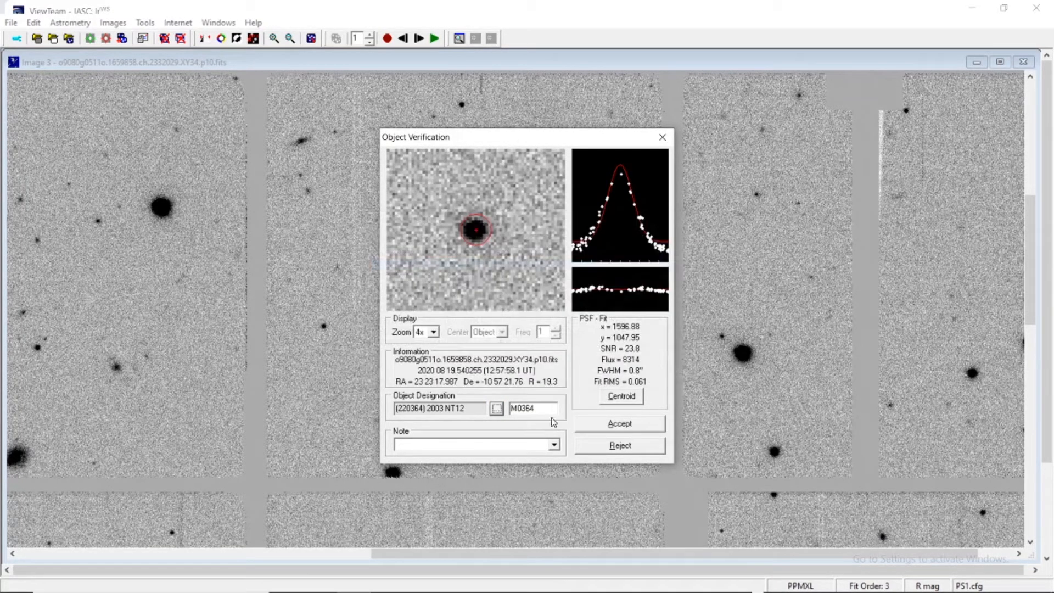
{"action": "left_click", "coordinate": [620, 424]}
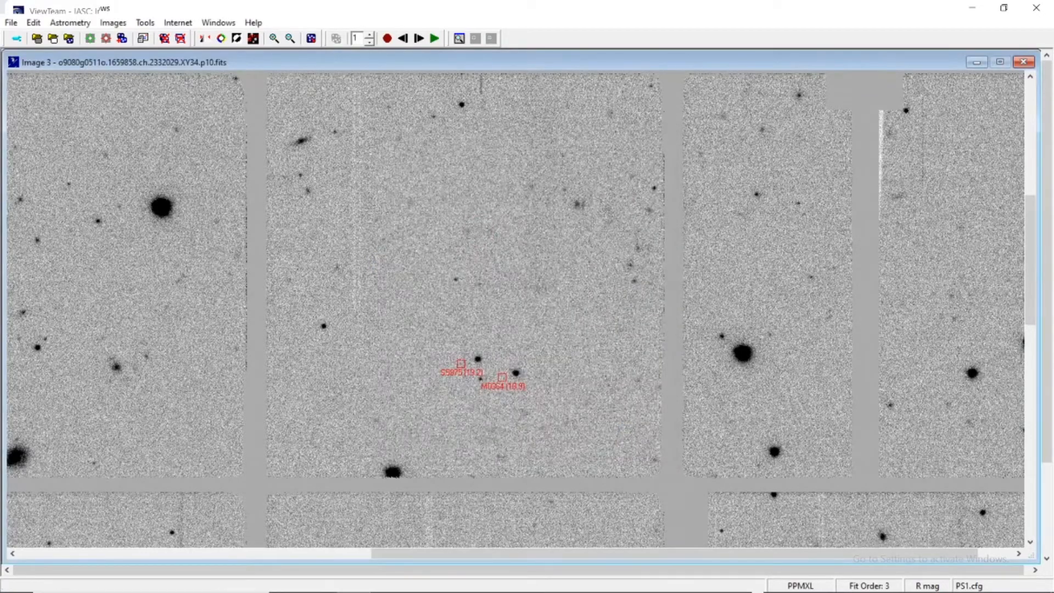
{"action": "left_click", "coordinate": [418, 38]}
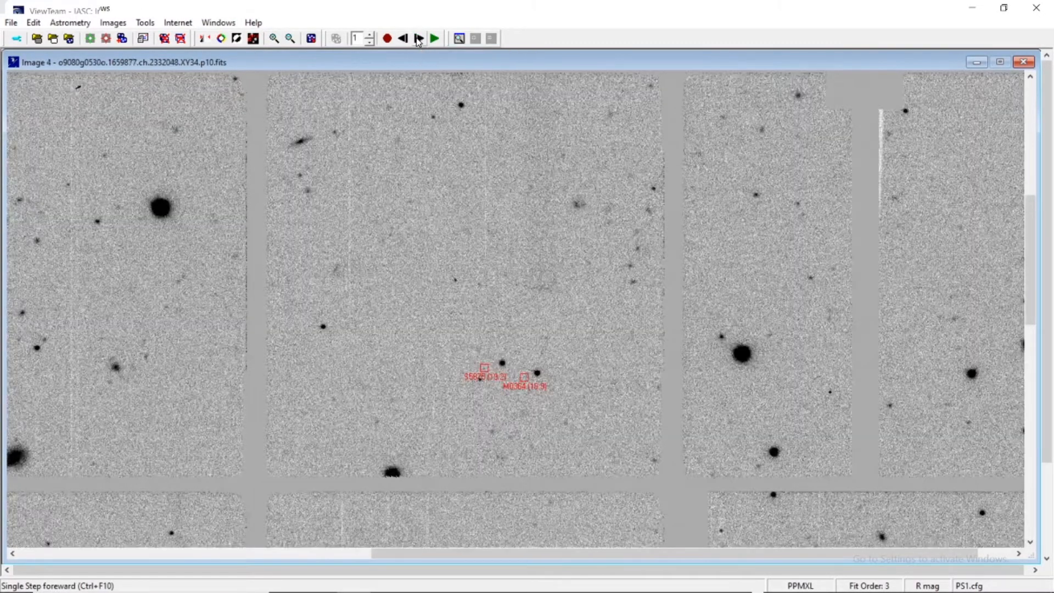
{"action": "left_click", "coordinate": [536, 372]}
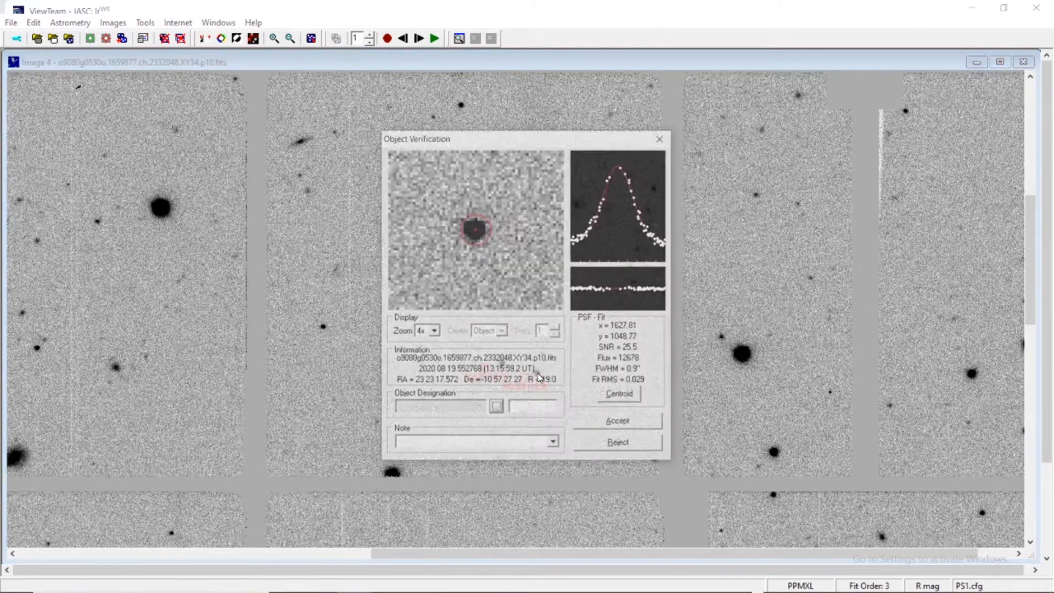
{"action": "left_click", "coordinate": [497, 407]}
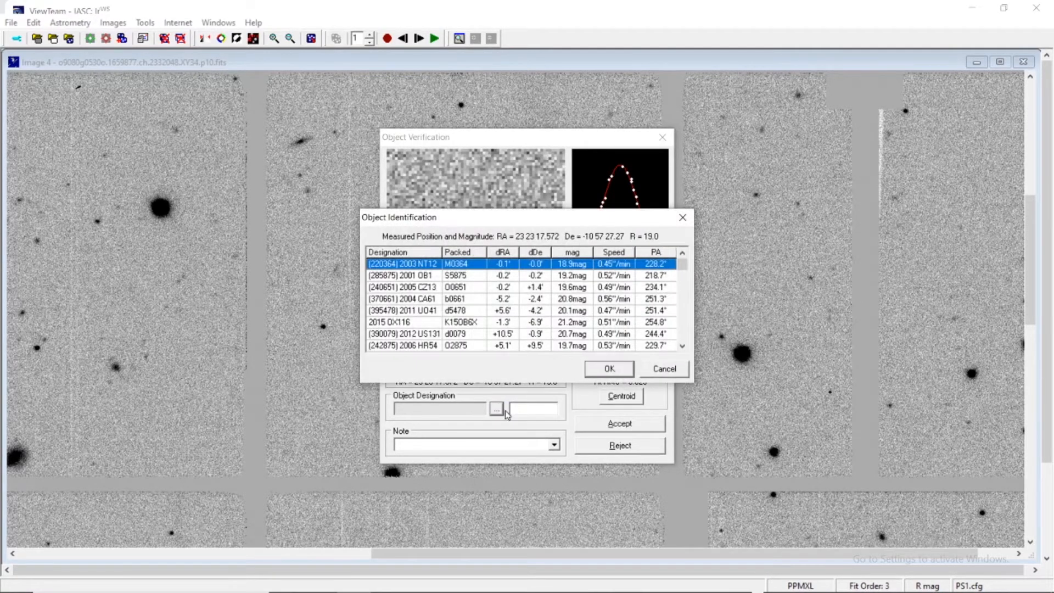
{"action": "left_click", "coordinate": [609, 369]}
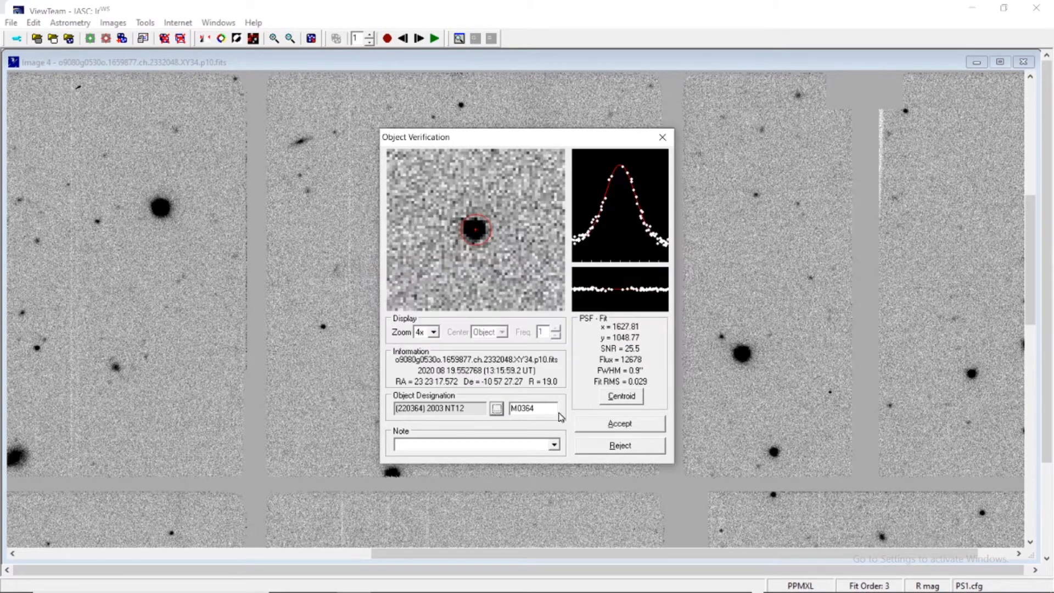
{"action": "left_click", "coordinate": [637, 424]}
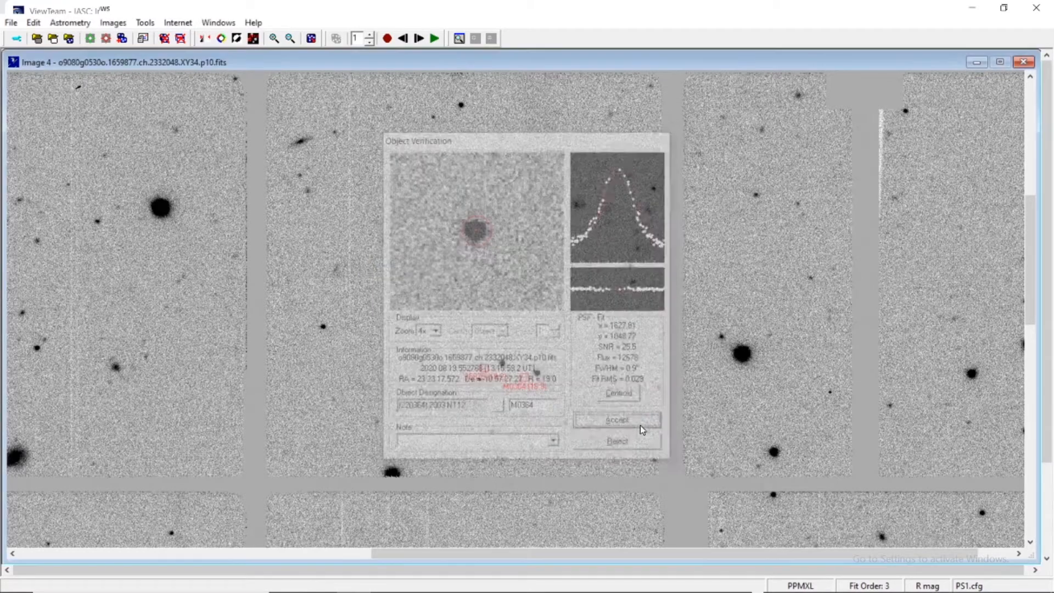
- View the MPC report file, check the four M0364 measurement lines, and close the report
{"action": "left_click", "coordinate": [11, 22]}
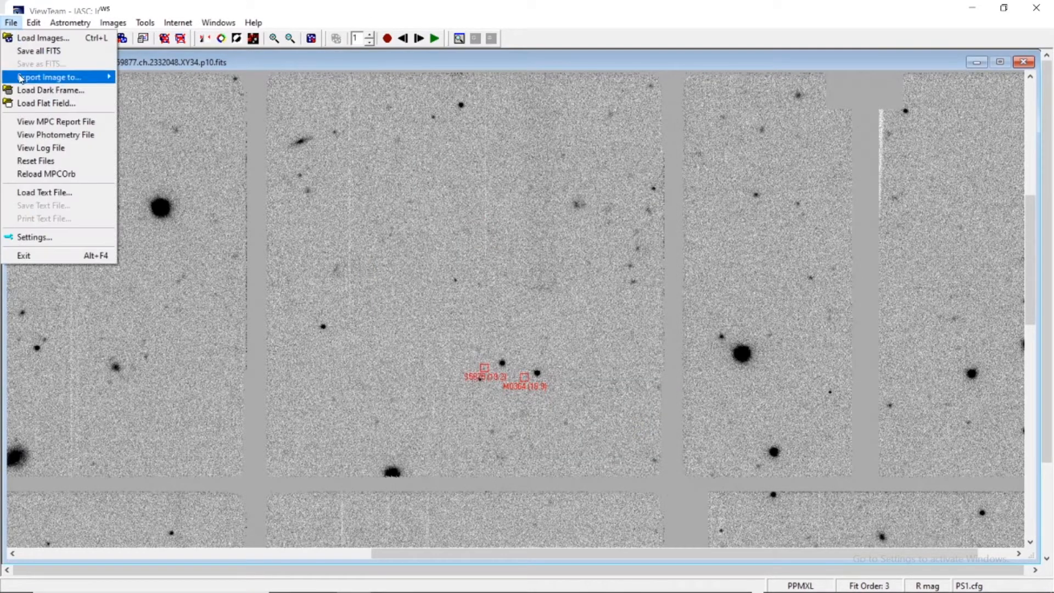
{"action": "left_click", "coordinate": [35, 123]}
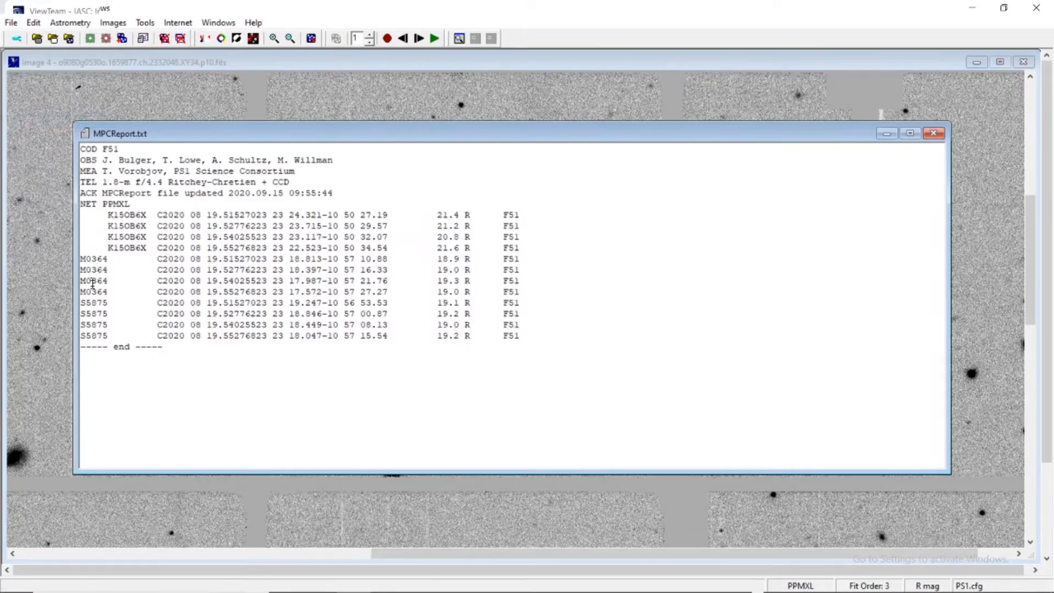
{"action": "left_click_drag", "start_coordinate": [83, 256], "coordinate": [550, 296]}
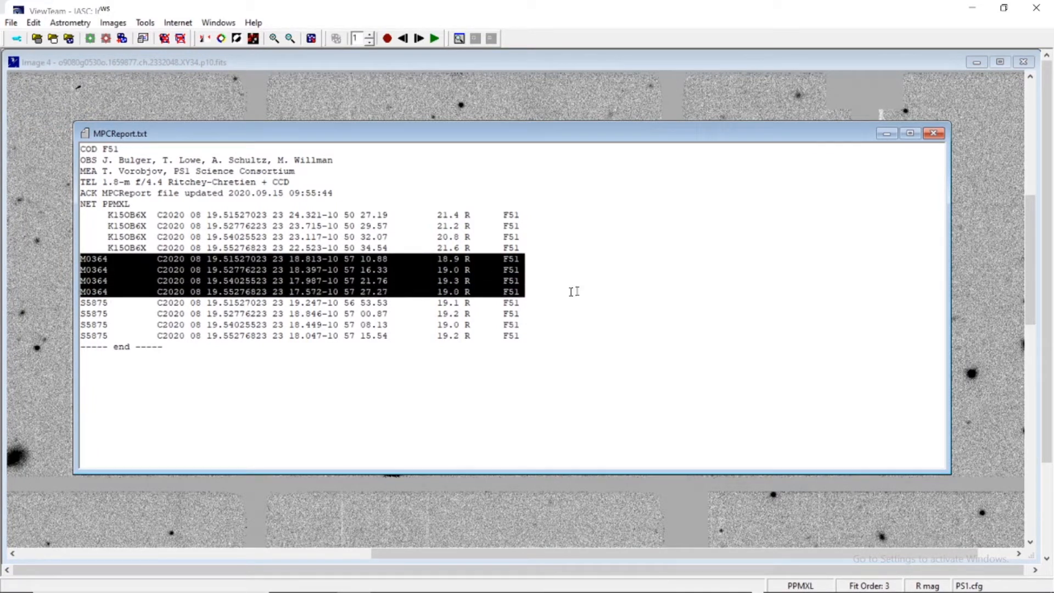
{"action": "left_click", "coordinate": [598, 281]}
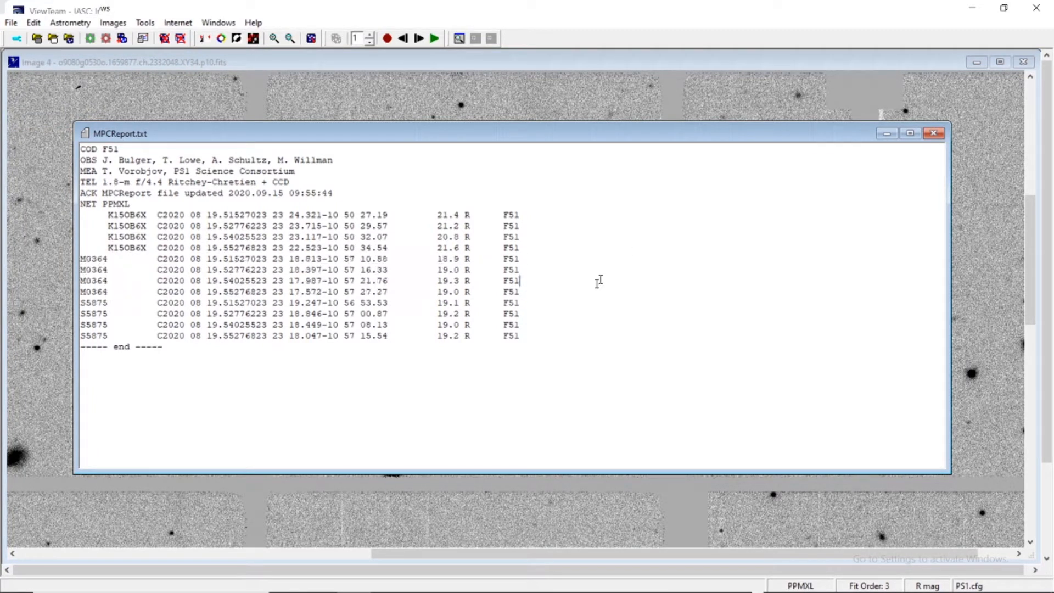
{"action": "left_click", "coordinate": [940, 134]}
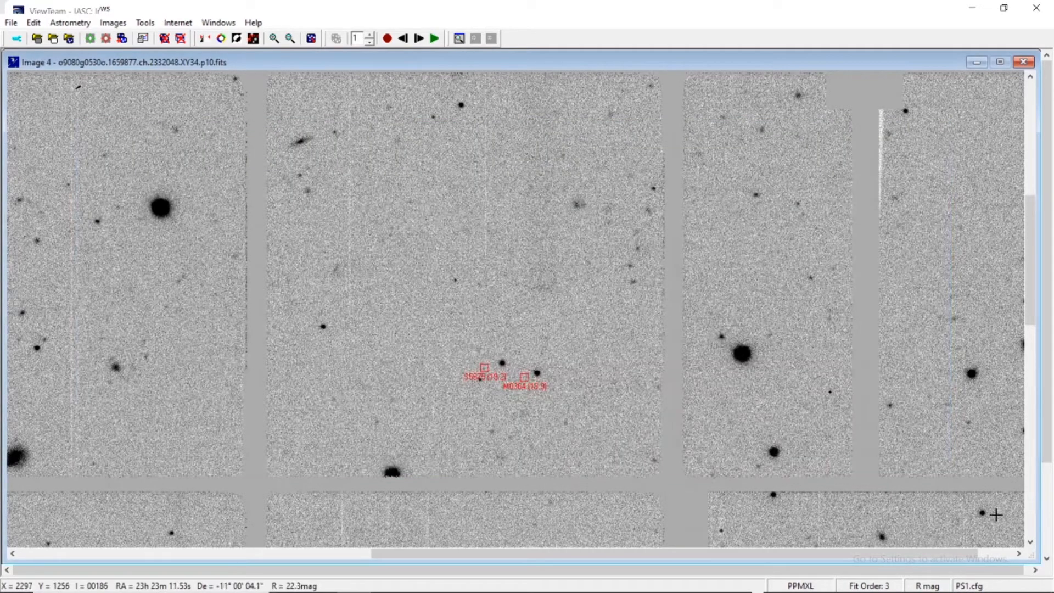
- Blink the images over the sector at the far right edge of the field to search for moving objects
{"action": "left_click", "coordinate": [1019, 553]}
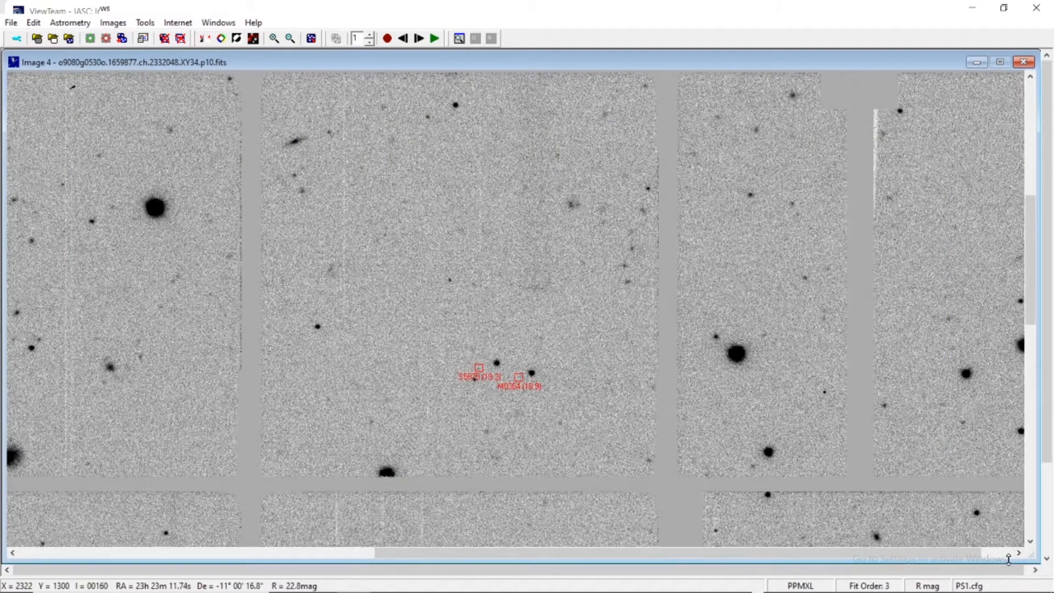
{"action": "left_click", "coordinate": [1009, 554]}
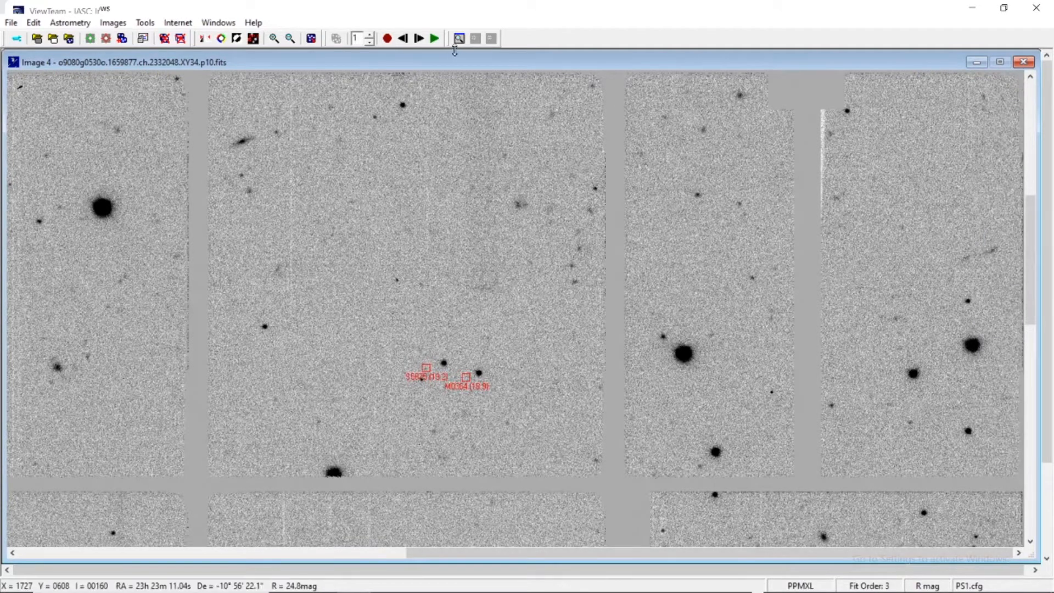
{"action": "left_click", "coordinate": [434, 38]}
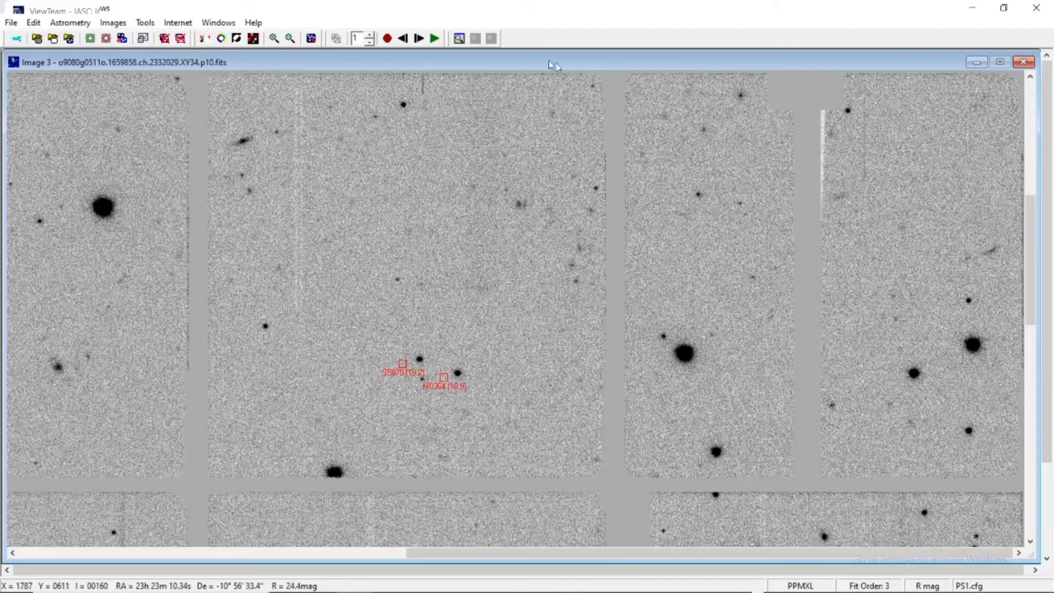
{"action": "left_click", "coordinate": [387, 38]}
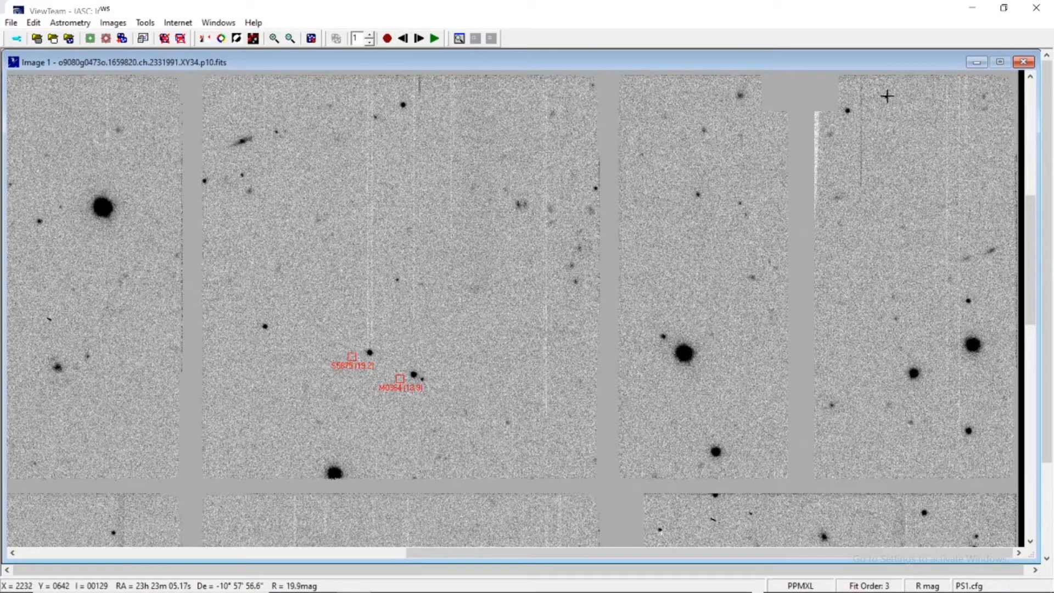
- Check the PSF fit of the small candidate near the rightmost chip's upper edge on Images 1 and 2, discarding both measurements
{"action": "left_click", "coordinate": [888, 96]}
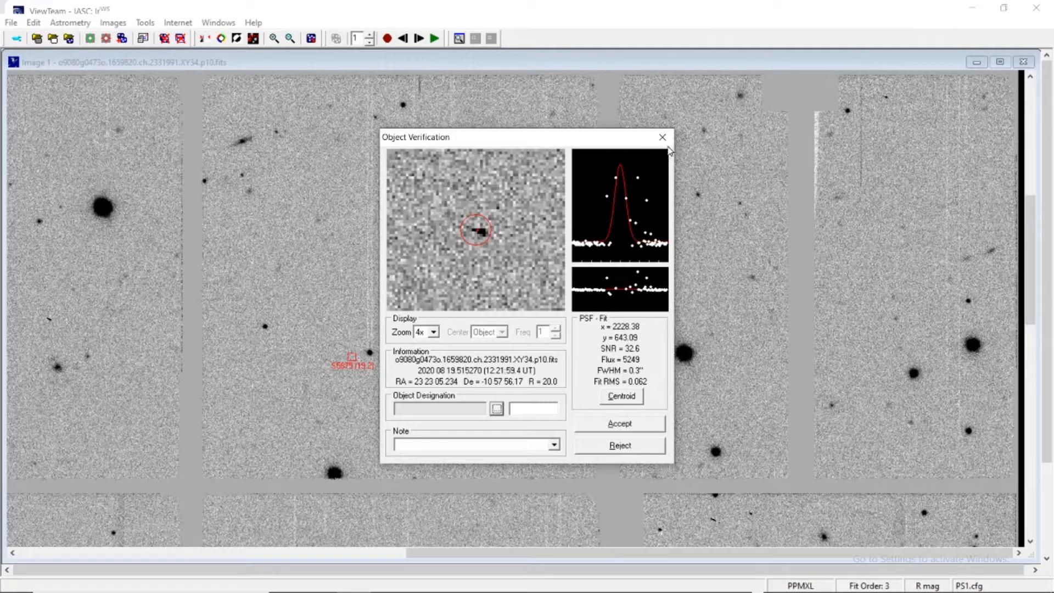
{"action": "left_click", "coordinate": [663, 137]}
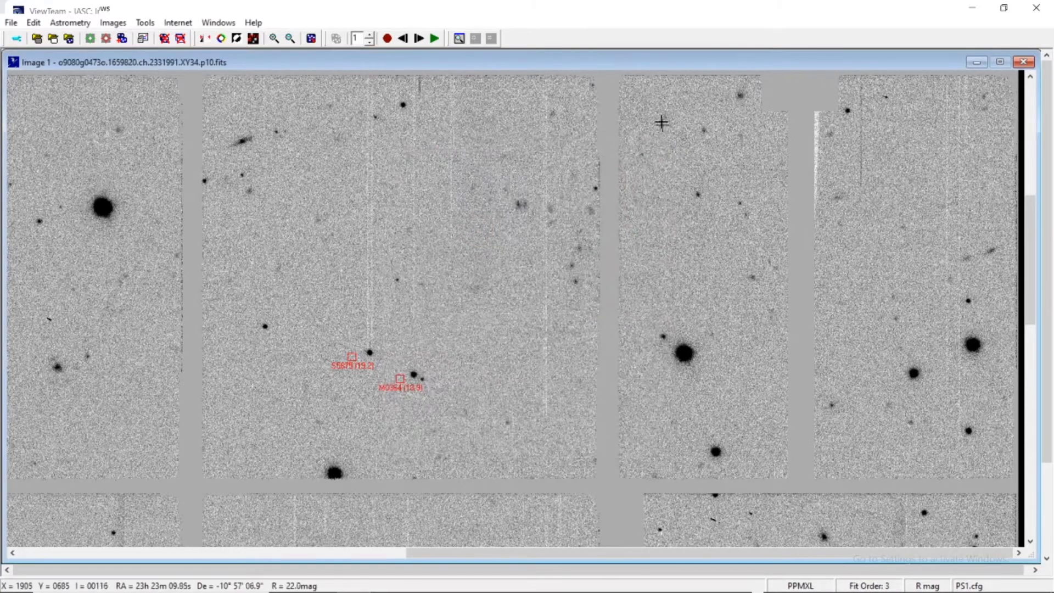
{"action": "left_click", "coordinate": [423, 41]}
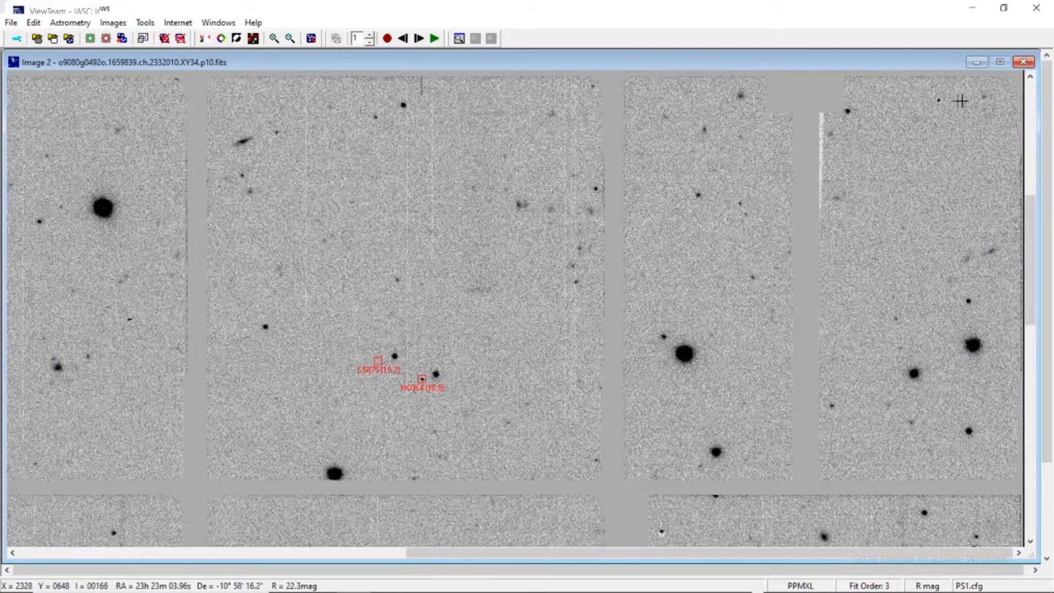
{"action": "left_click", "coordinate": [937, 99]}
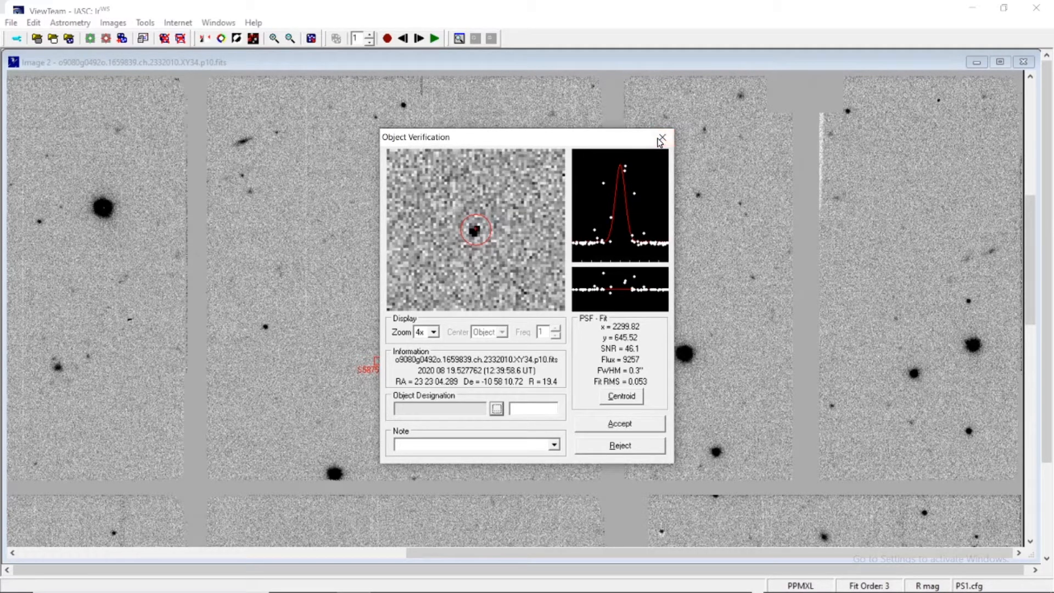
{"action": "left_click", "coordinate": [661, 137]}
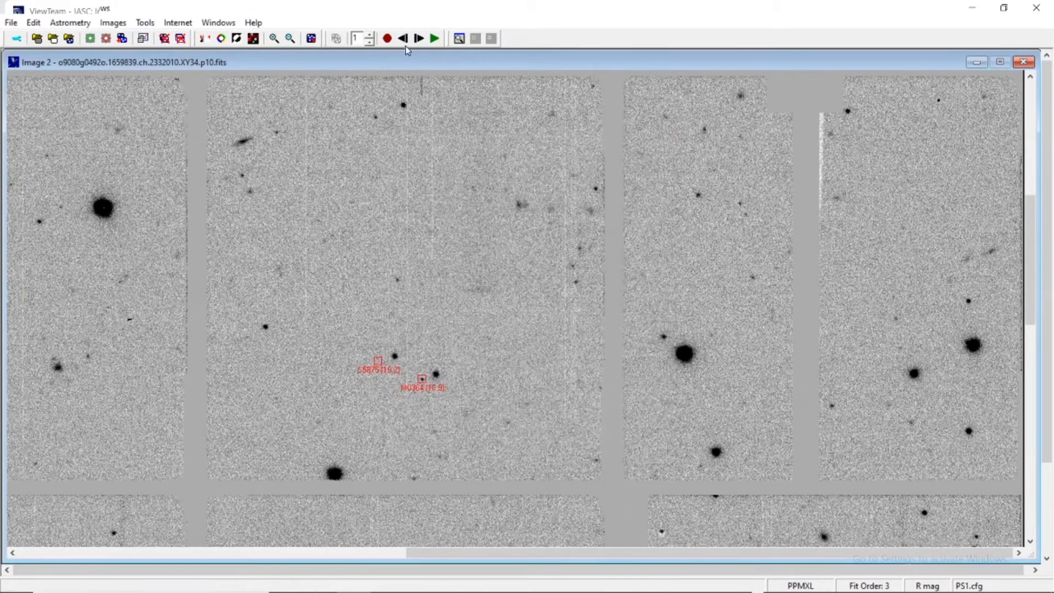
- Compare Images 1, 2 and 3 one at a time to see whether the rightmost chip's candidate moves consistently
{"action": "left_click", "coordinate": [419, 39]}
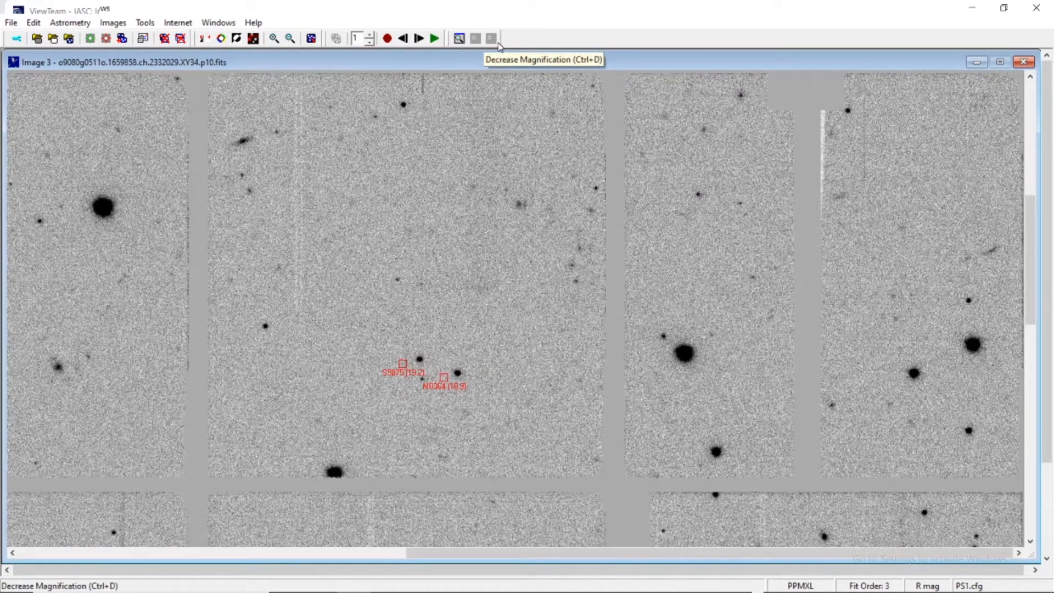
{"action": "left_click", "coordinate": [404, 39]}
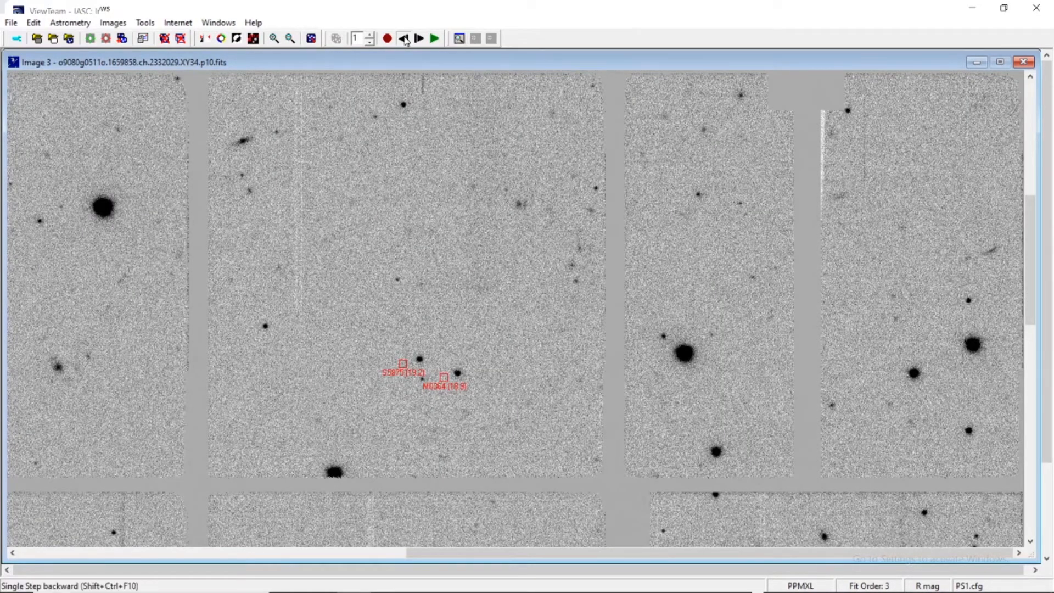
{"action": "left_click", "coordinate": [404, 39]}
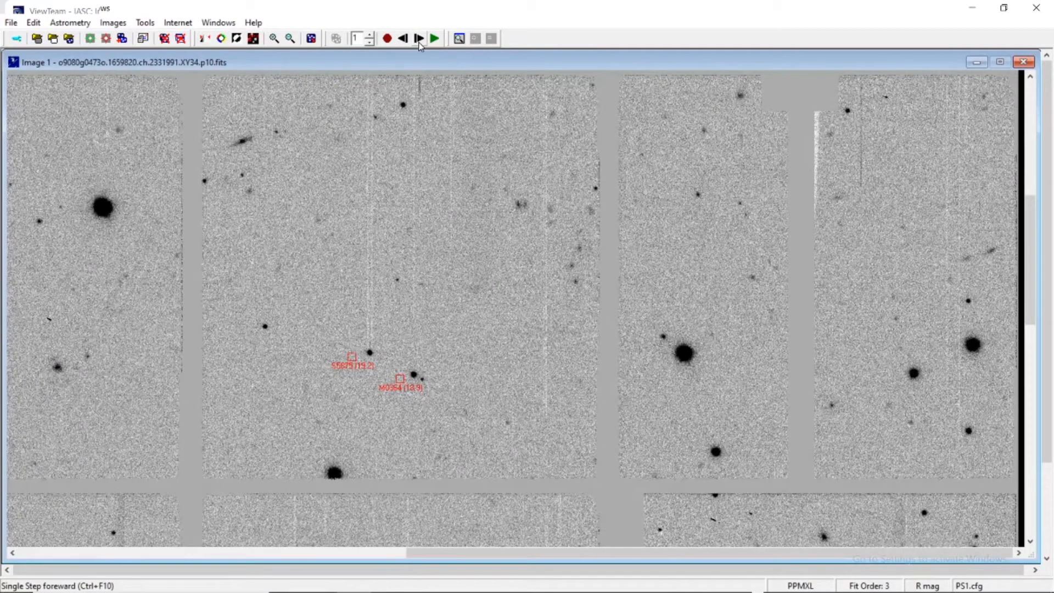
{"action": "left_click", "coordinate": [419, 41]}
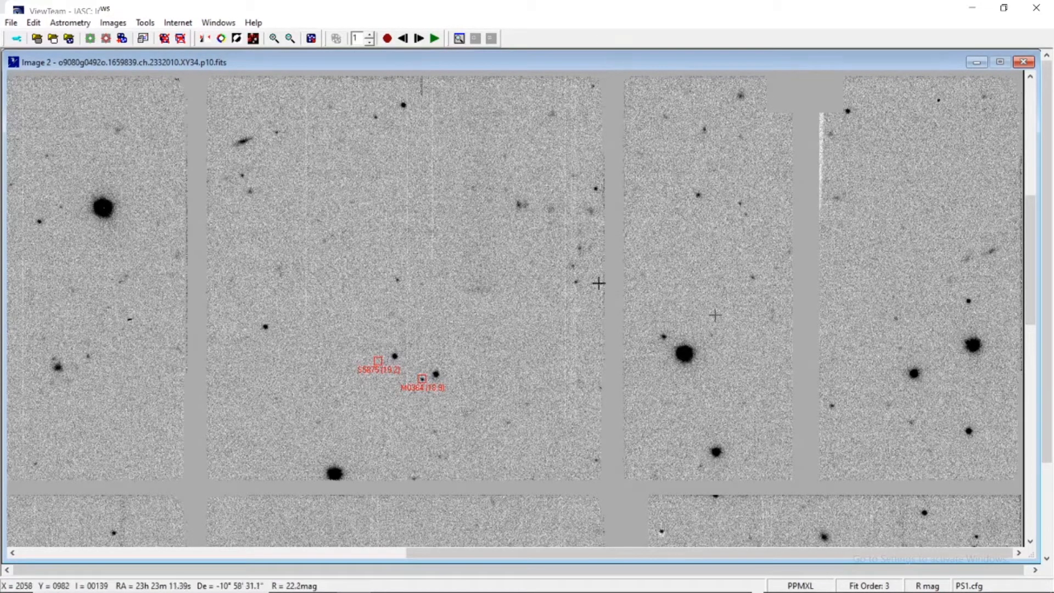
- Resume blinking and search the next row of sectors below, from the right edge to the left, for moving objects
{"action": "left_click", "coordinate": [435, 38]}
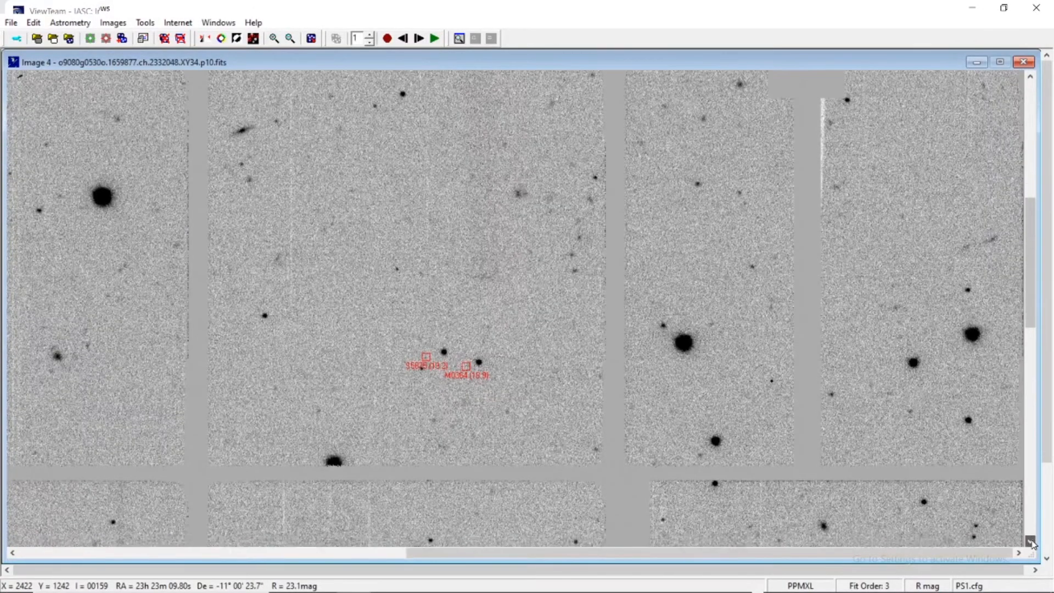
{"action": "left_click", "coordinate": [1031, 541]}
{"action": "left_click", "coordinate": [1032, 543]}
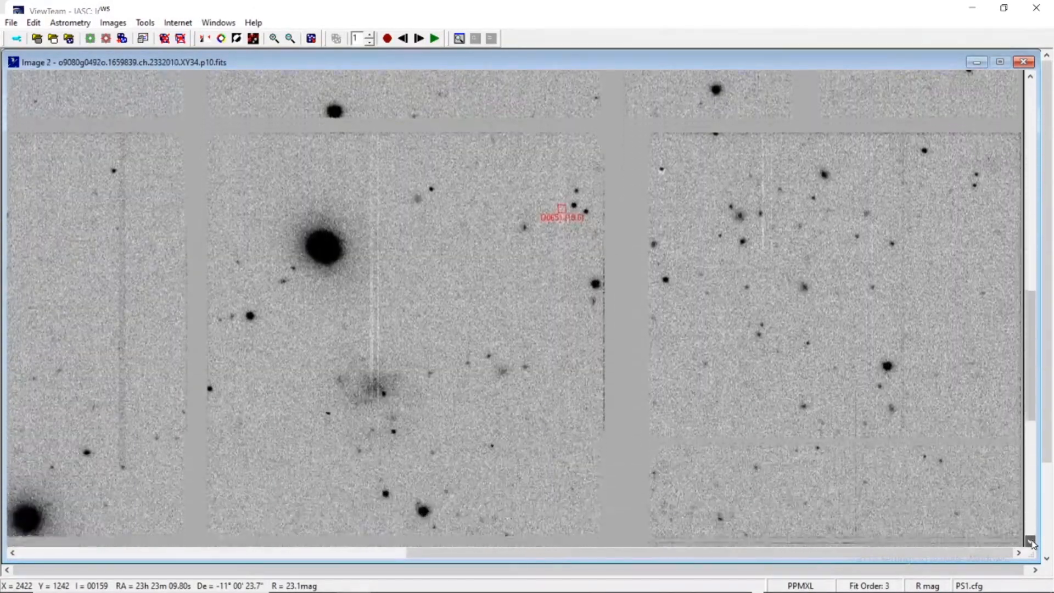
{"action": "left_click", "coordinate": [1030, 78]}
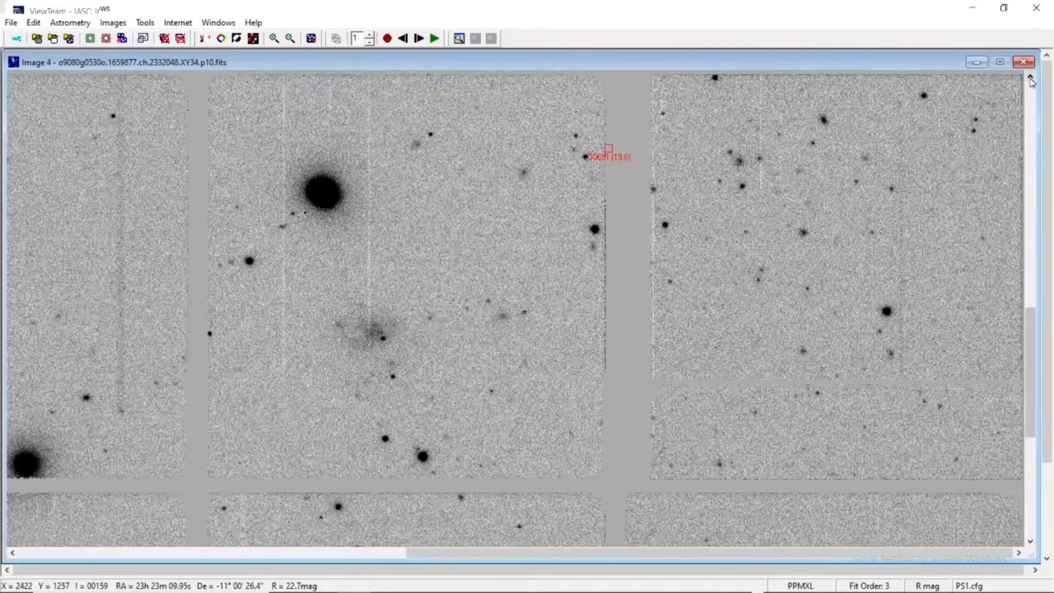
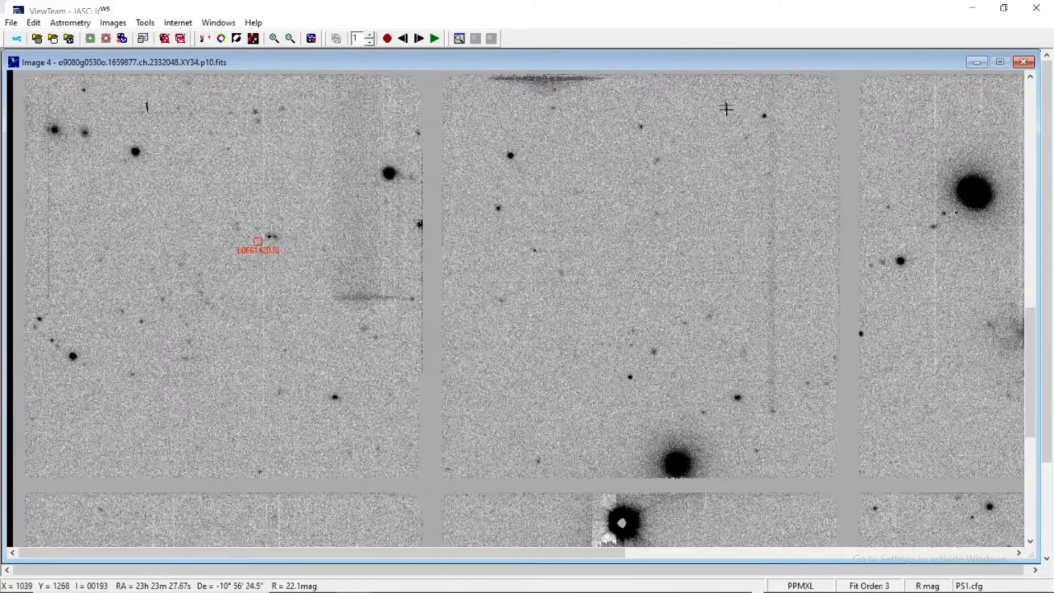
- Stop blinking and check the PSF fit of the moving object beside the b0661 marker on Images 1 and 2, rejecting both measurements
{"action": "left_click", "coordinate": [387, 38]}
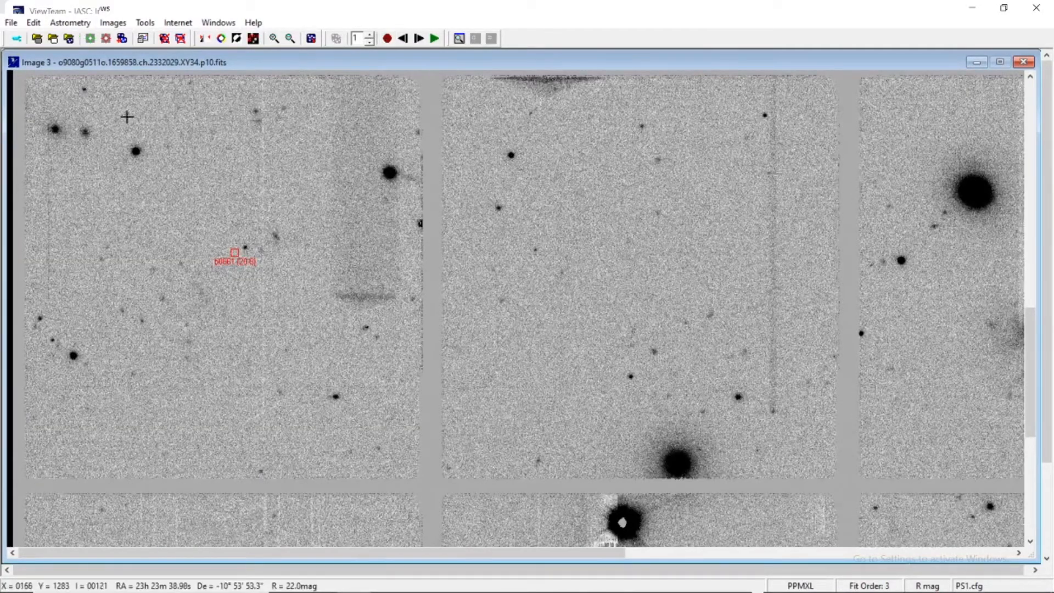
{"action": "left_click", "coordinate": [401, 41]}
{"action": "left_click", "coordinate": [401, 42]}
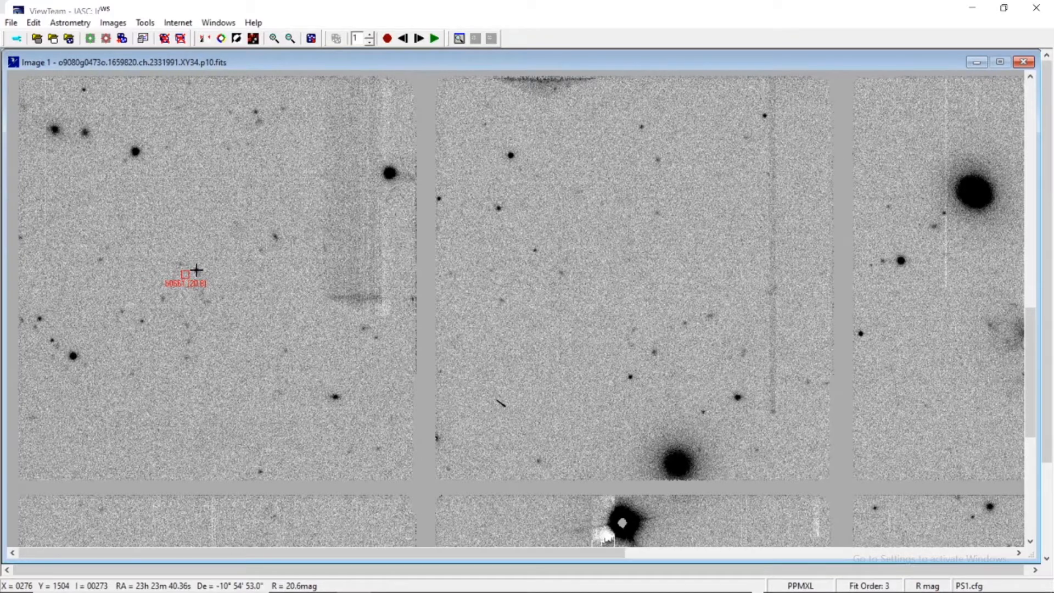
{"action": "left_click", "coordinate": [196, 269]}
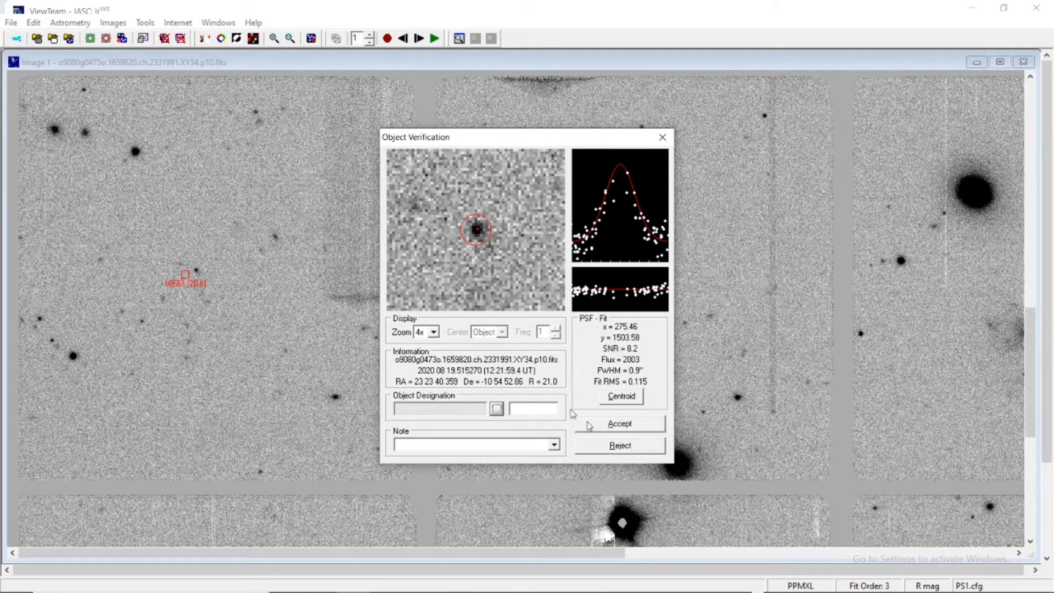
{"action": "left_click", "coordinate": [626, 446]}
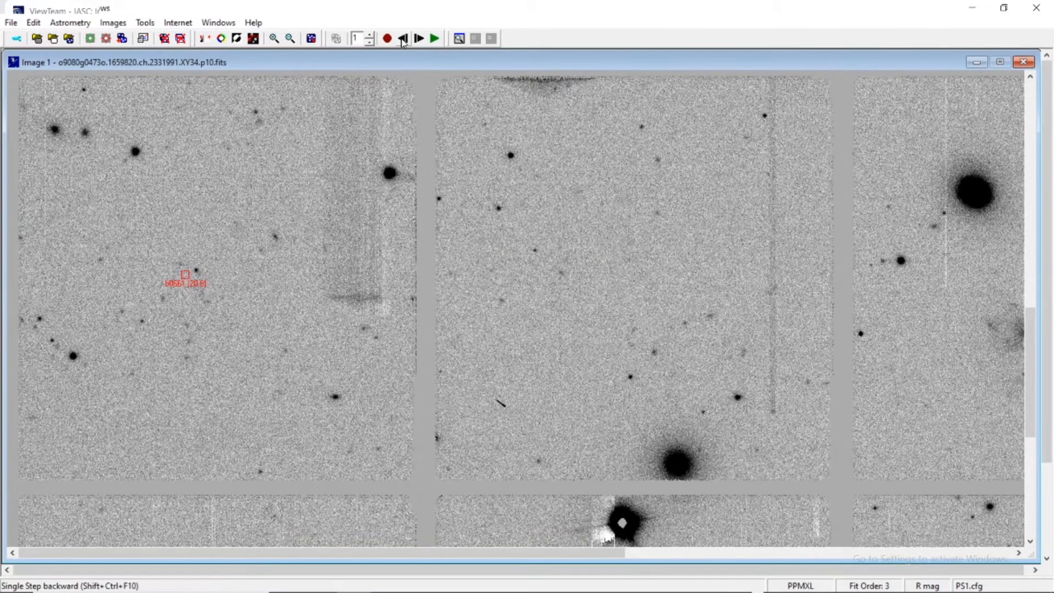
{"action": "left_click", "coordinate": [418, 38]}
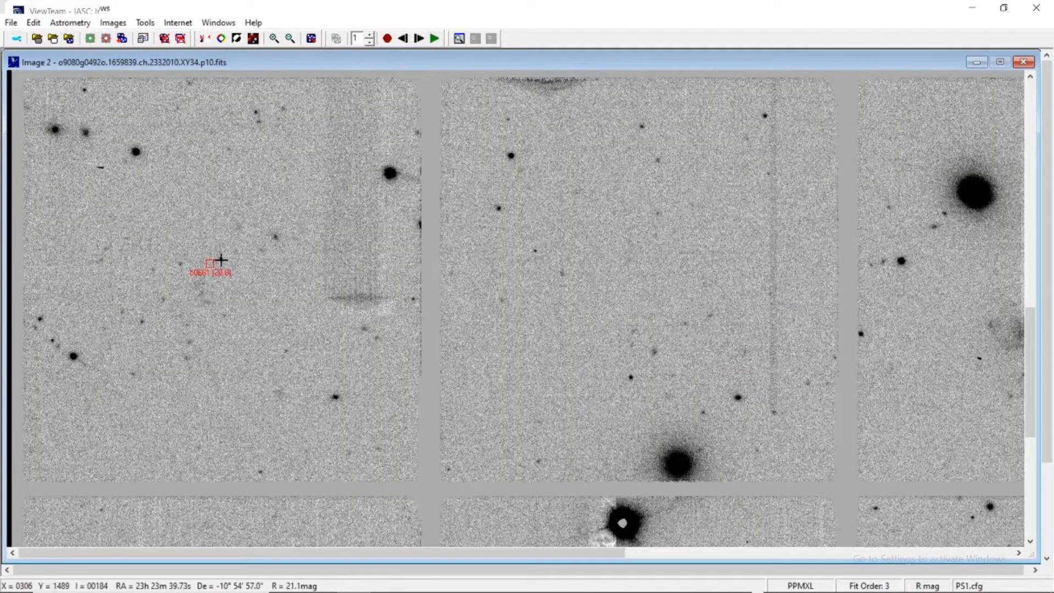
{"action": "left_click", "coordinate": [221, 258]}
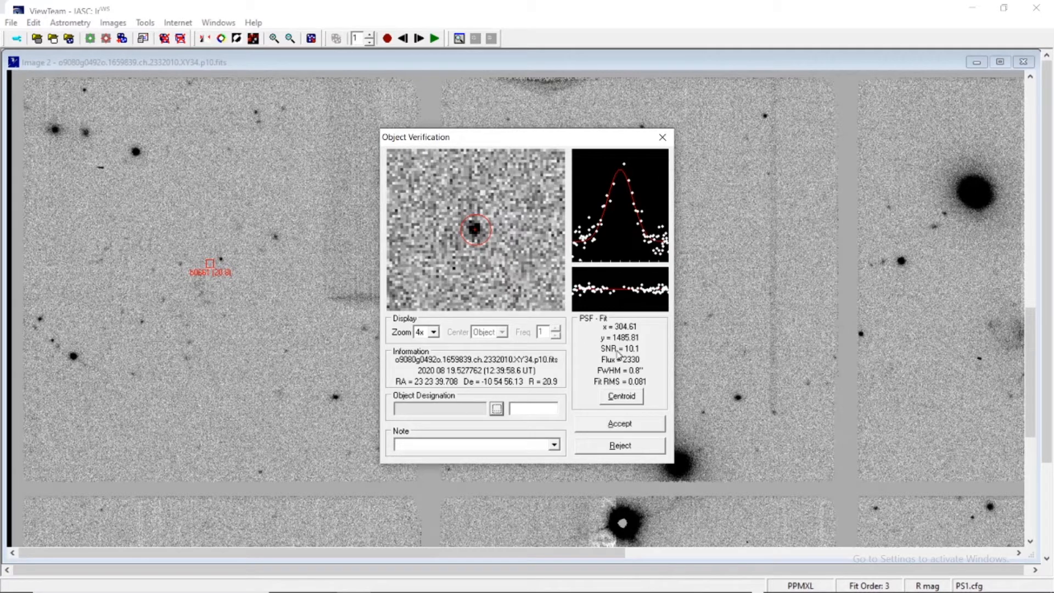
{"action": "left_click", "coordinate": [619, 444]}
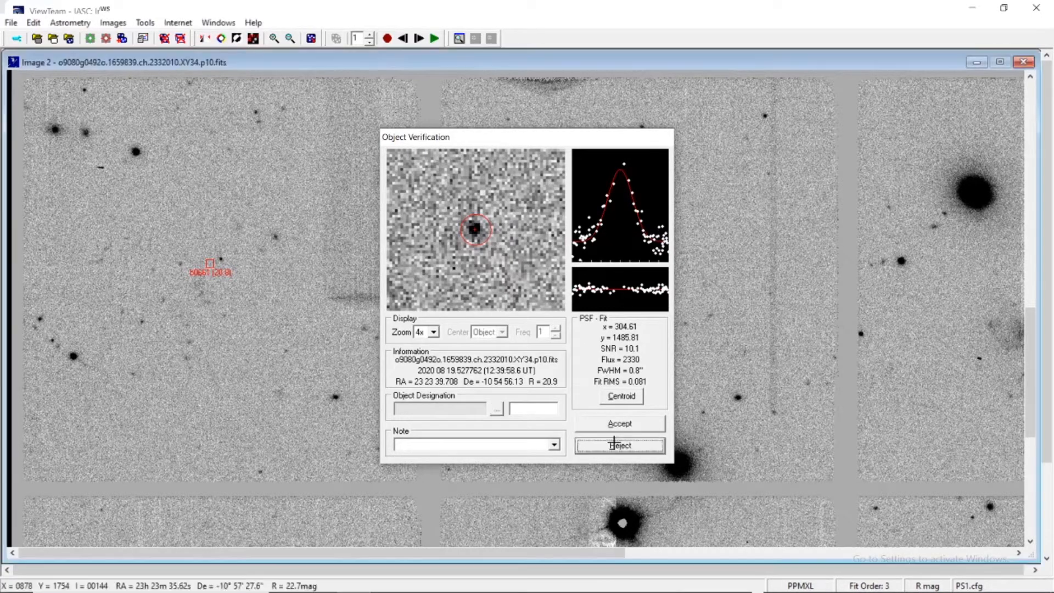
- Check the PSF fit of the object beside the b0661 marker on Images 3 and 4, closing each verification without accepting
{"action": "left_click", "coordinate": [419, 38]}
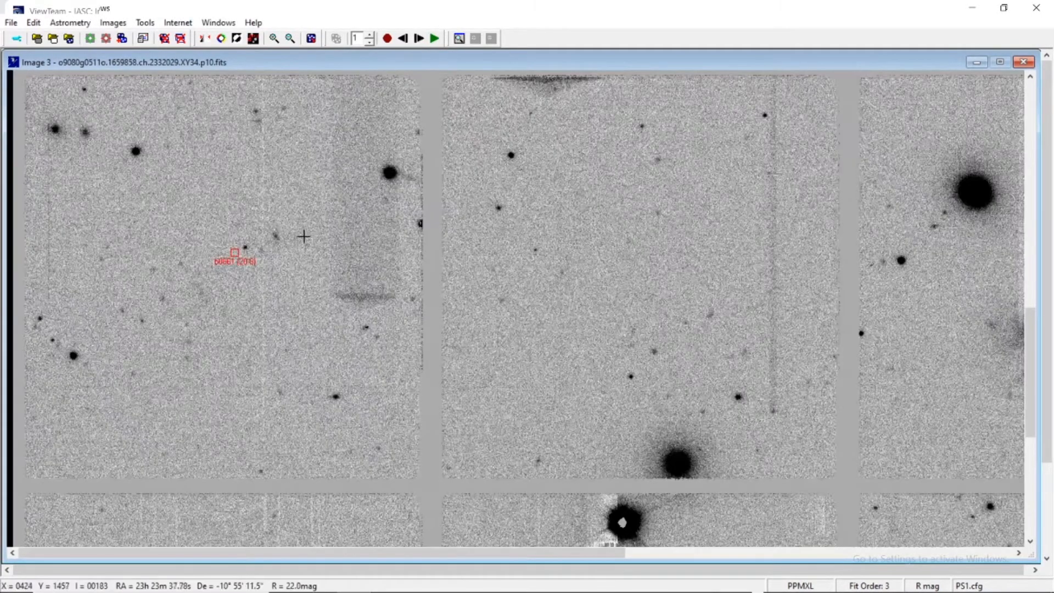
{"action": "left_click", "coordinate": [244, 246]}
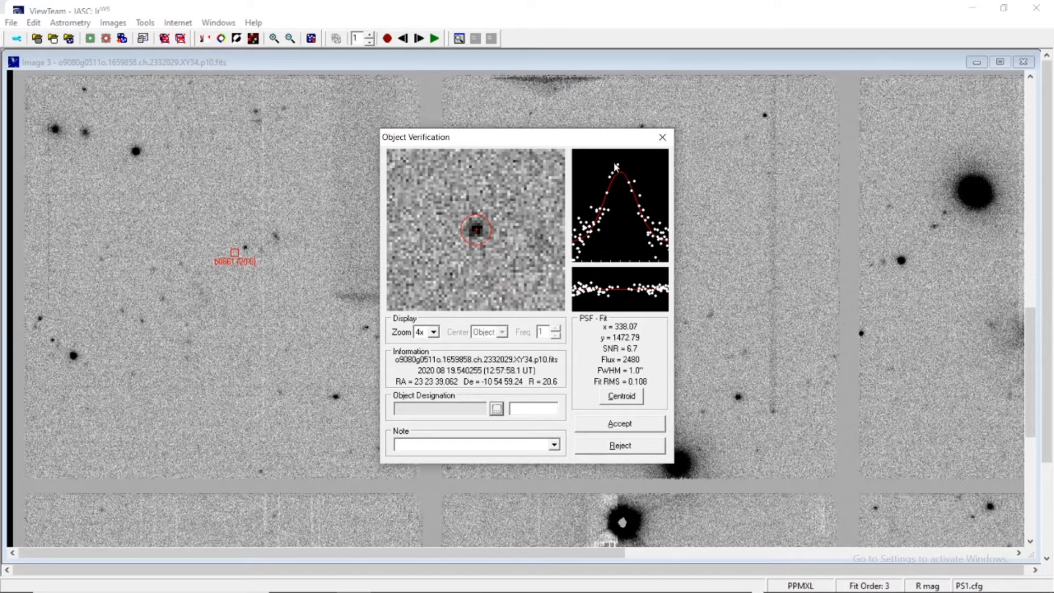
{"action": "left_click", "coordinate": [663, 137]}
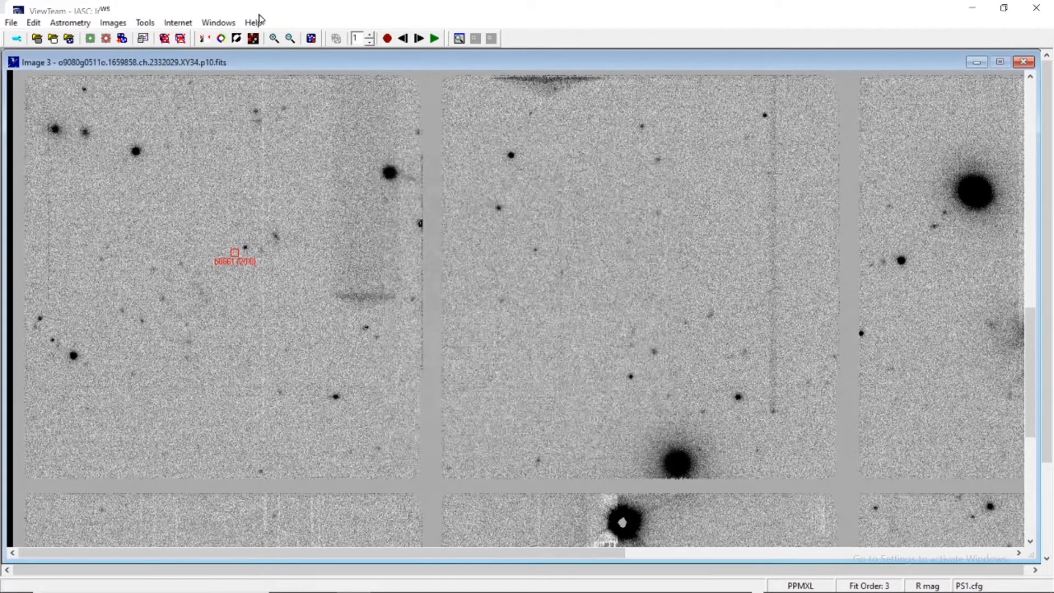
{"action": "left_click", "coordinate": [418, 38]}
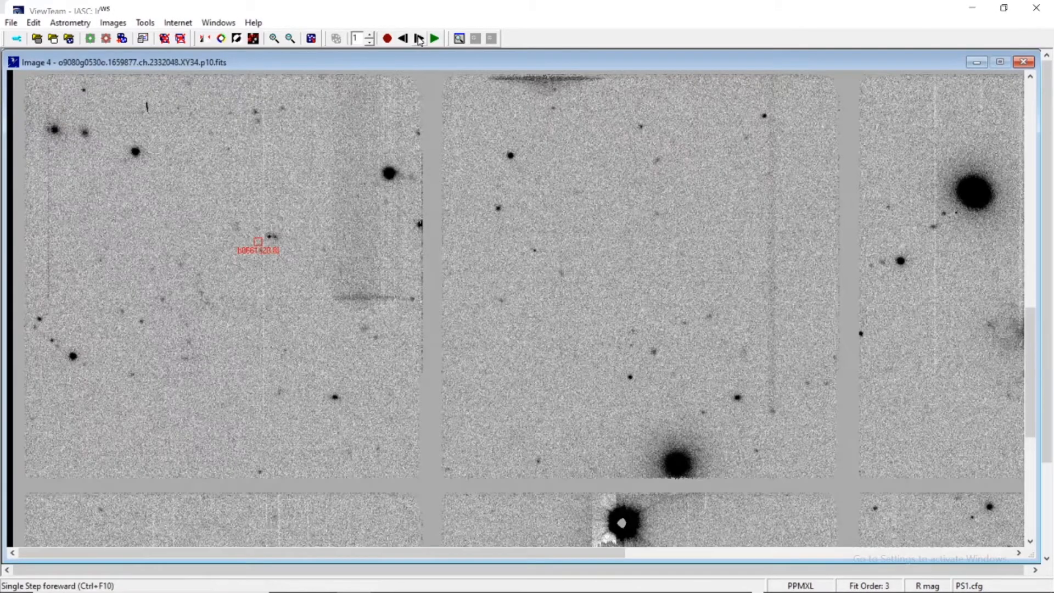
{"action": "left_click", "coordinate": [270, 236]}
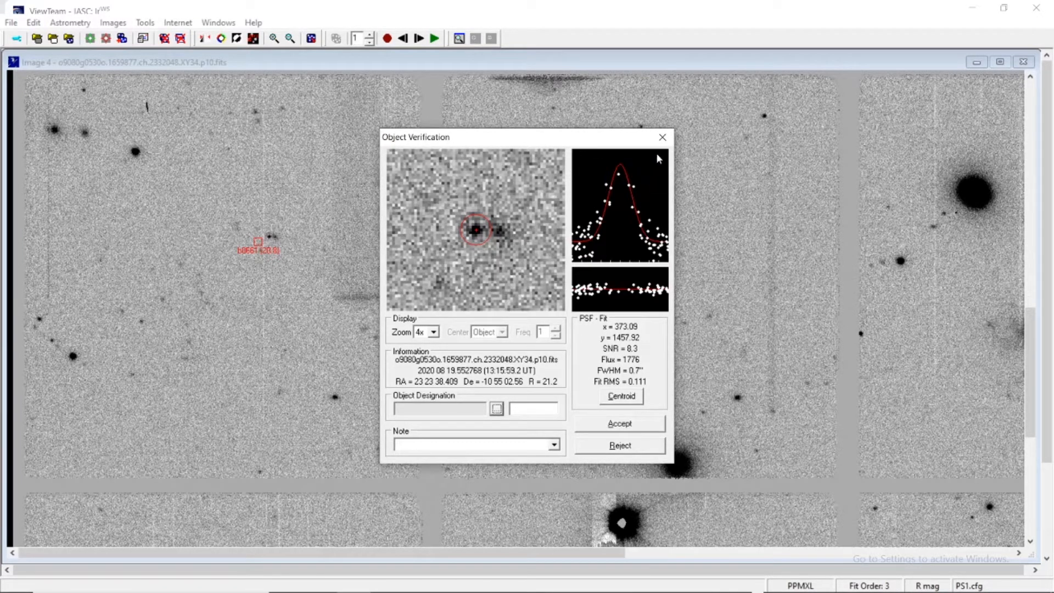
{"action": "left_click", "coordinate": [663, 137]}
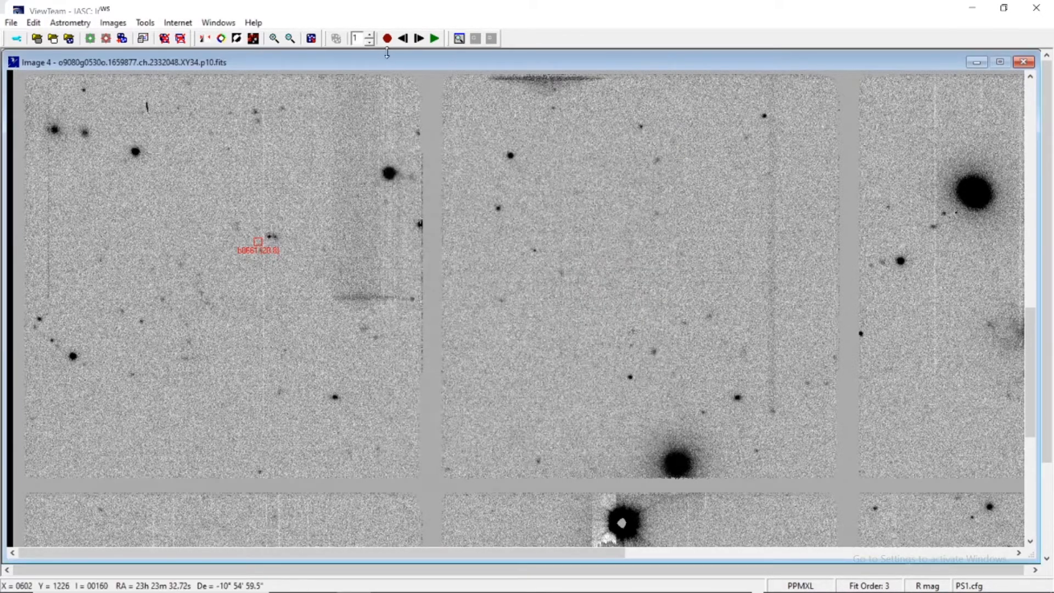
{"action": "left_click", "coordinate": [419, 38]}
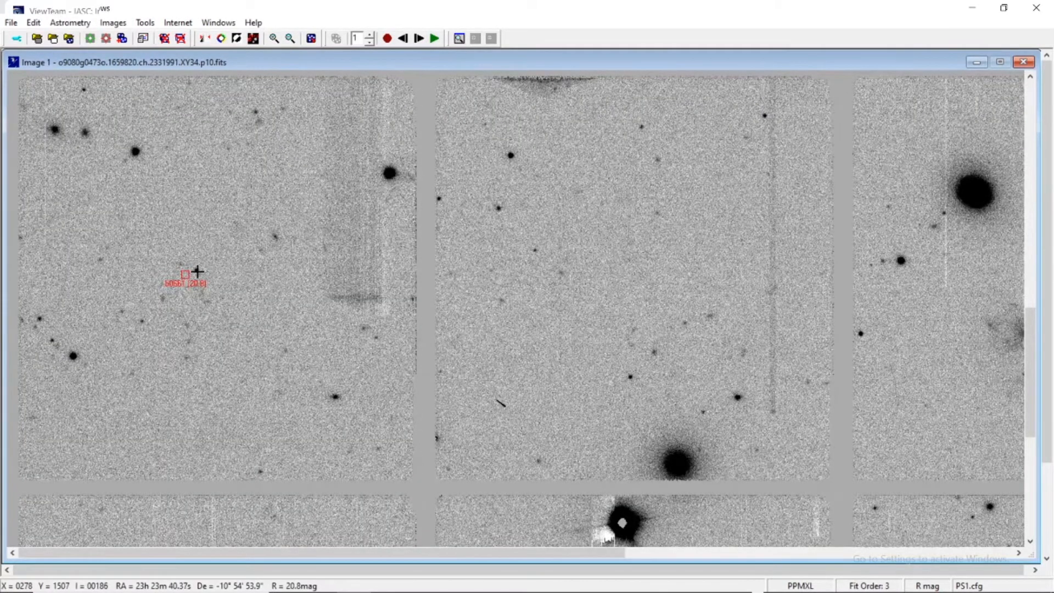
{"action": "left_click", "coordinate": [198, 269]}
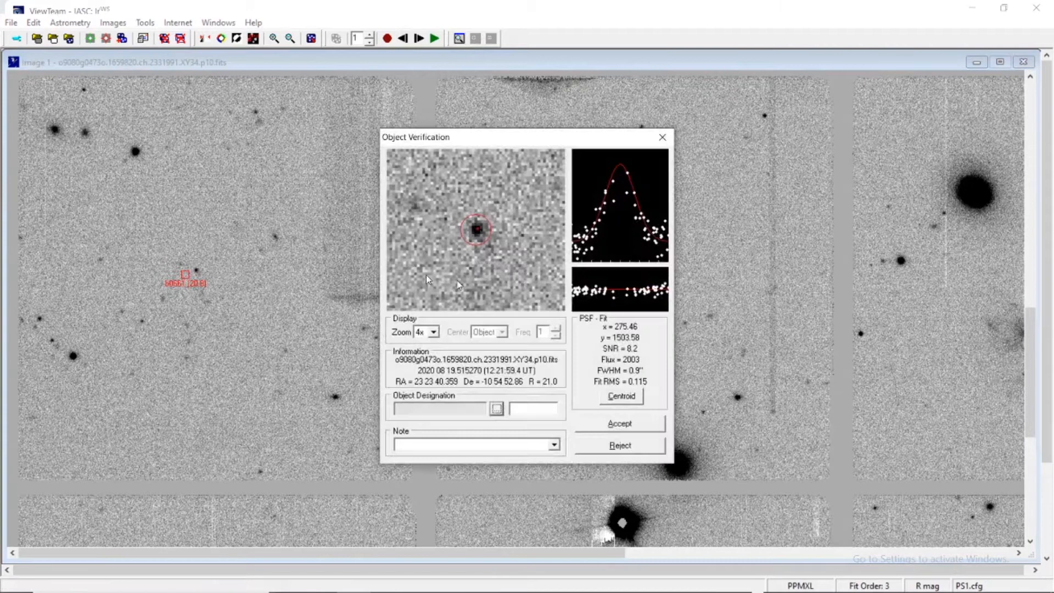
{"action": "left_click", "coordinate": [497, 407]}
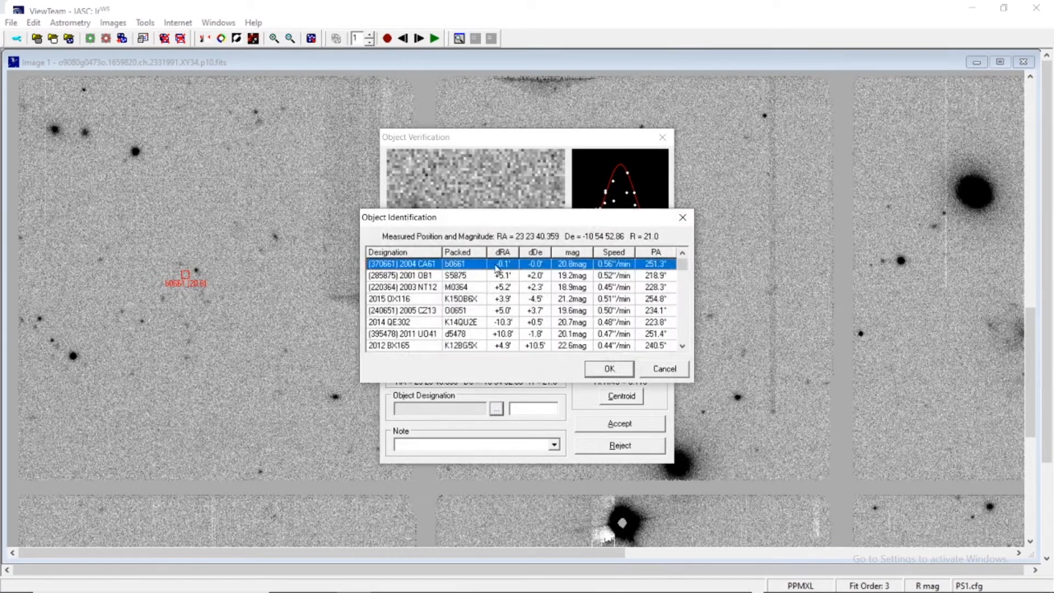
{"action": "left_click", "coordinate": [606, 370]}
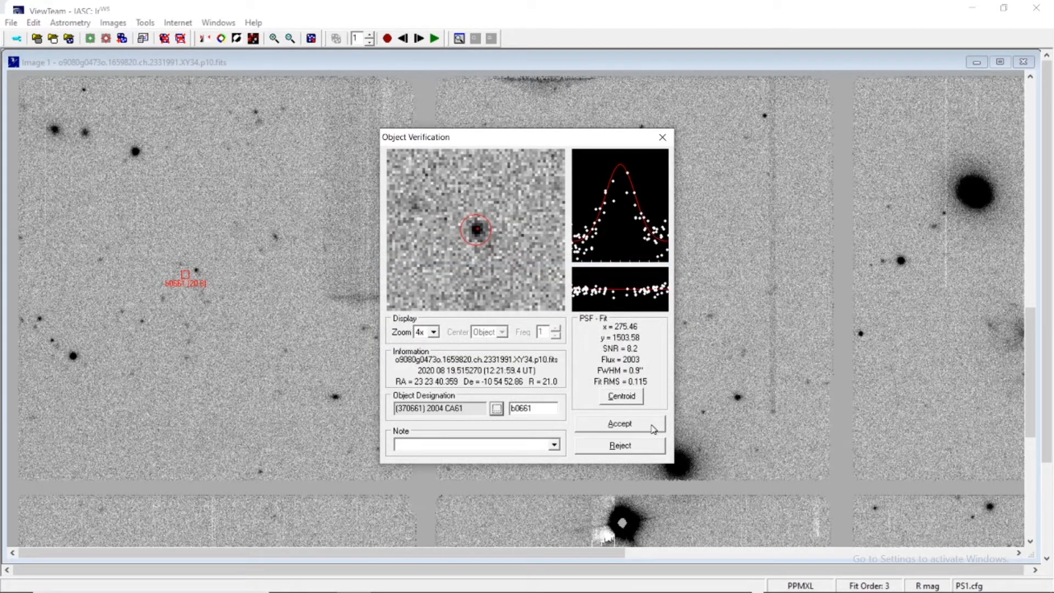
{"action": "left_click", "coordinate": [620, 424]}
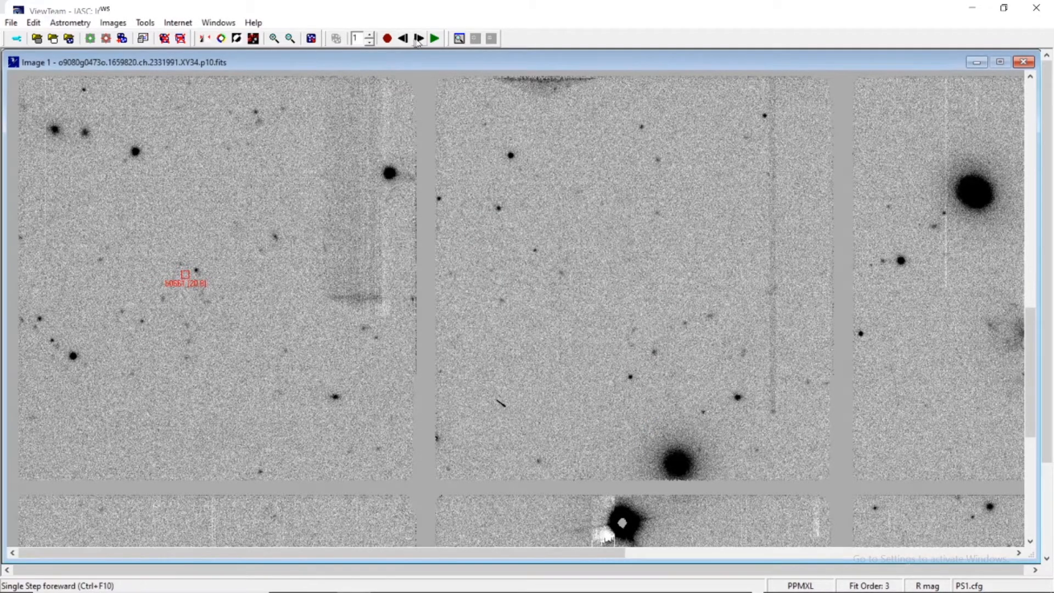
{"action": "left_click", "coordinate": [418, 39]}
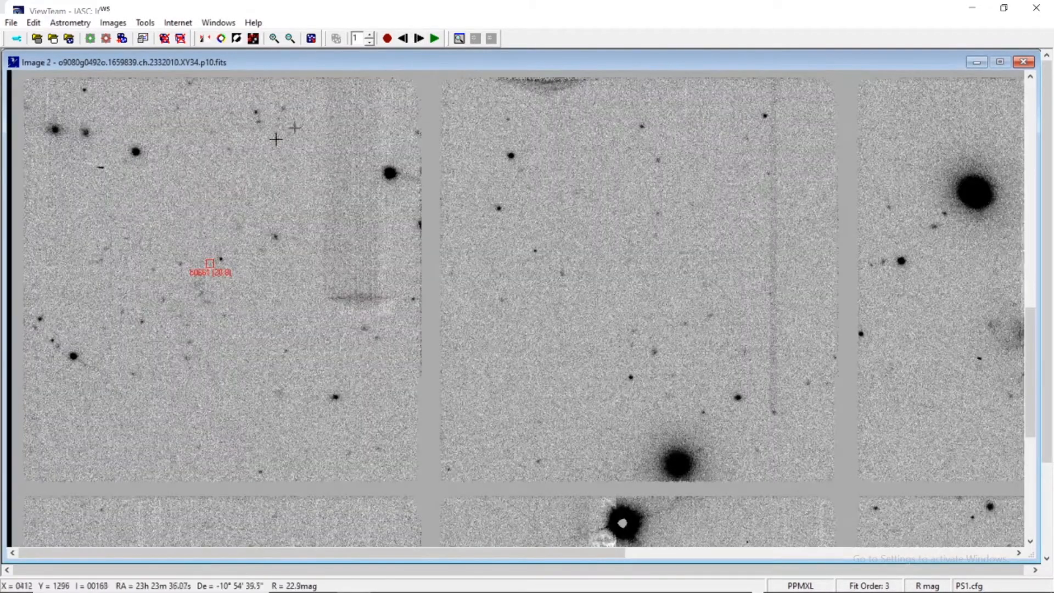
{"action": "left_click", "coordinate": [220, 259]}
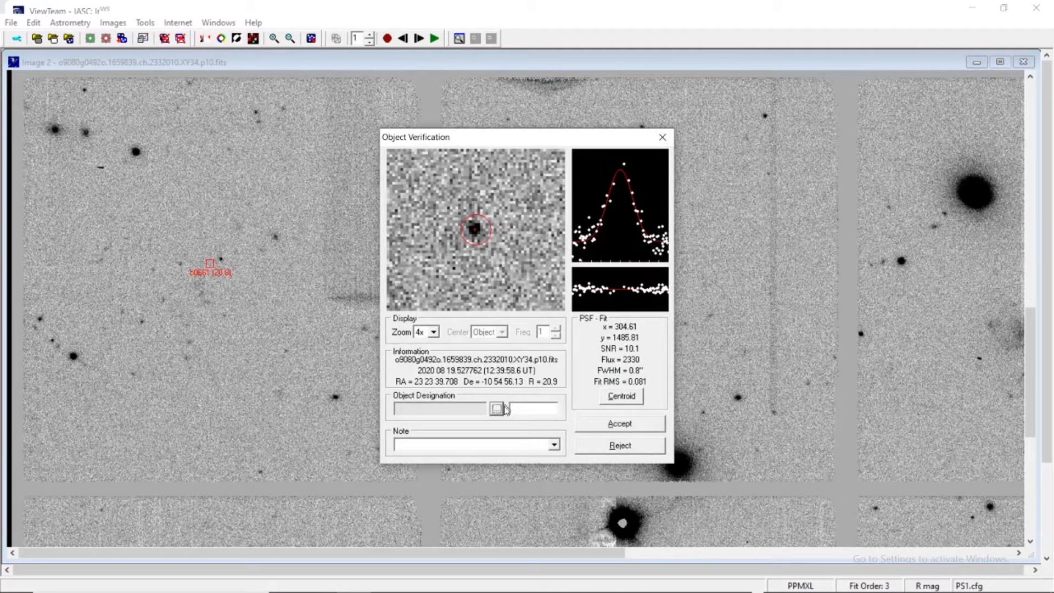
{"action": "left_click", "coordinate": [497, 410]}
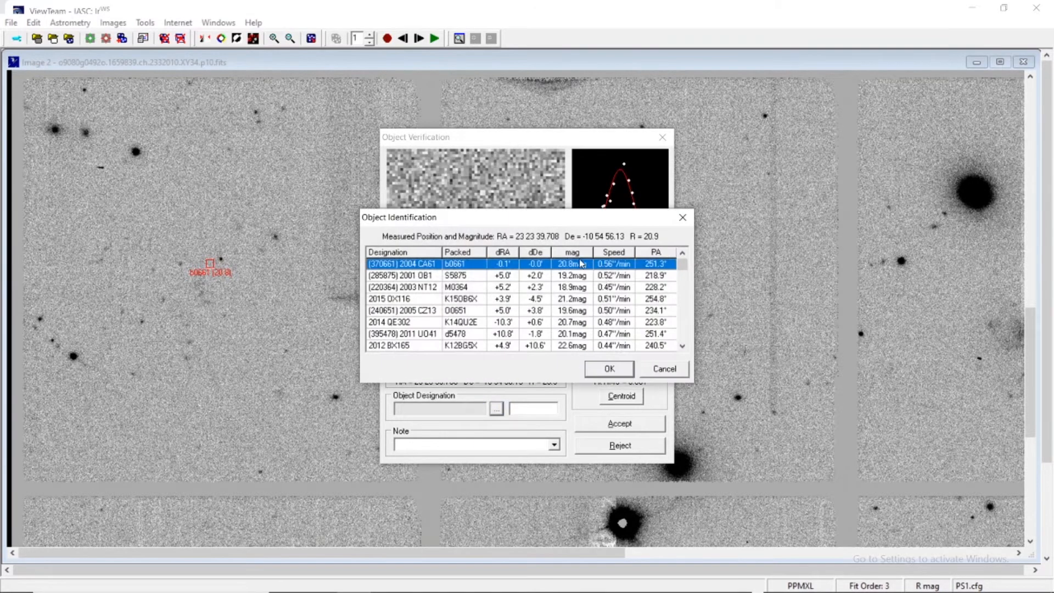
{"action": "left_click", "coordinate": [610, 370]}
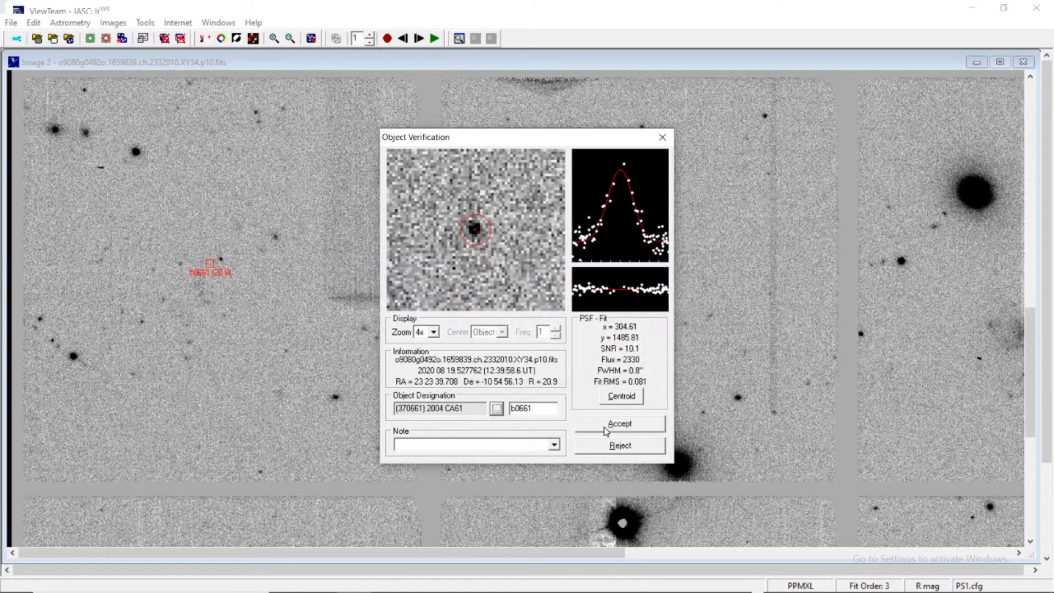
{"action": "left_click", "coordinate": [607, 426]}
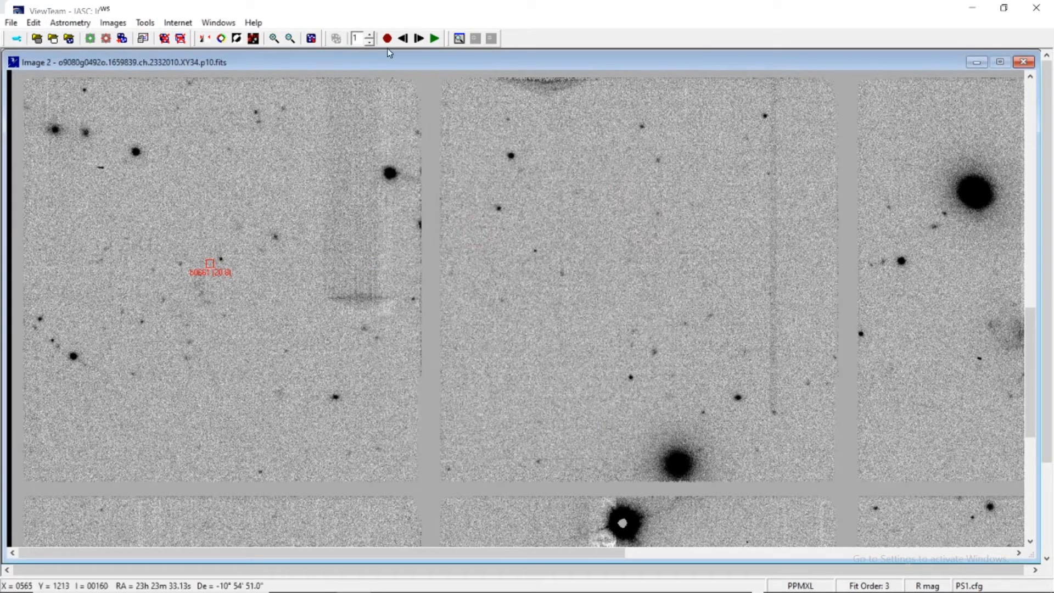
{"action": "left_click", "coordinate": [419, 40]}
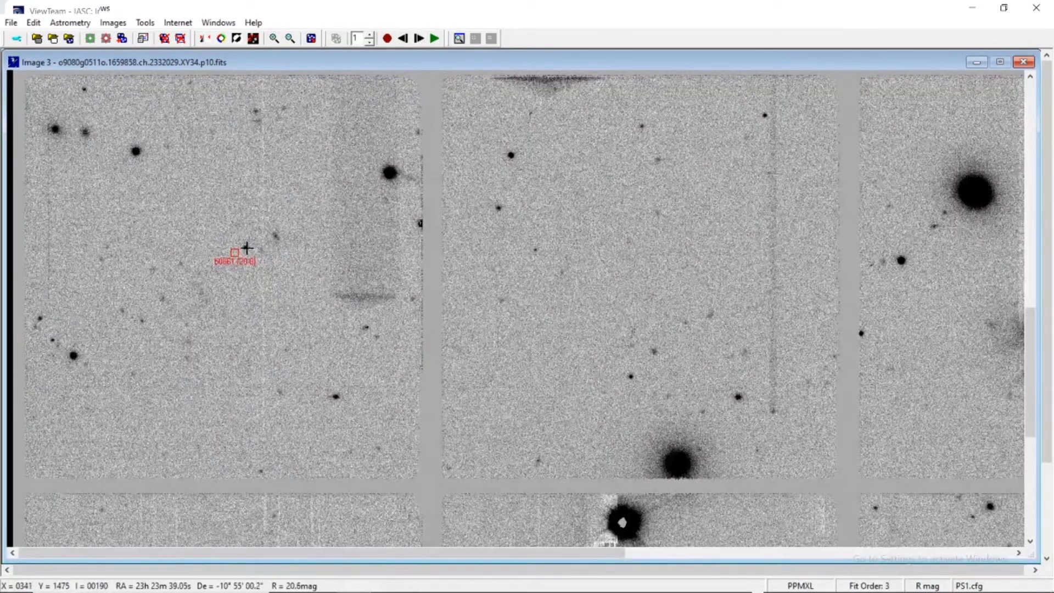
{"action": "left_click", "coordinate": [245, 246]}
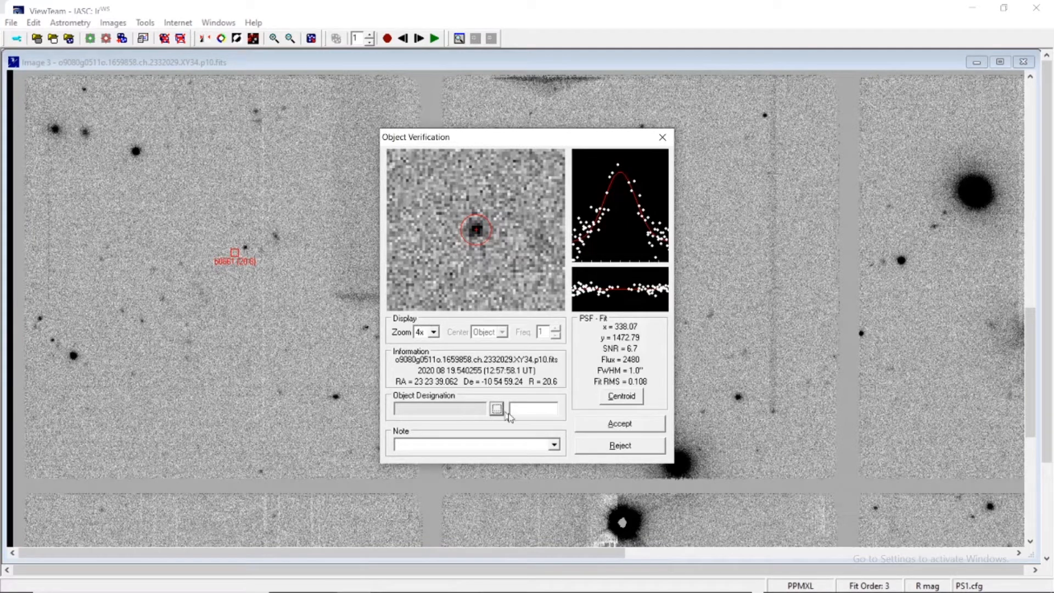
{"action": "left_click", "coordinate": [496, 410]}
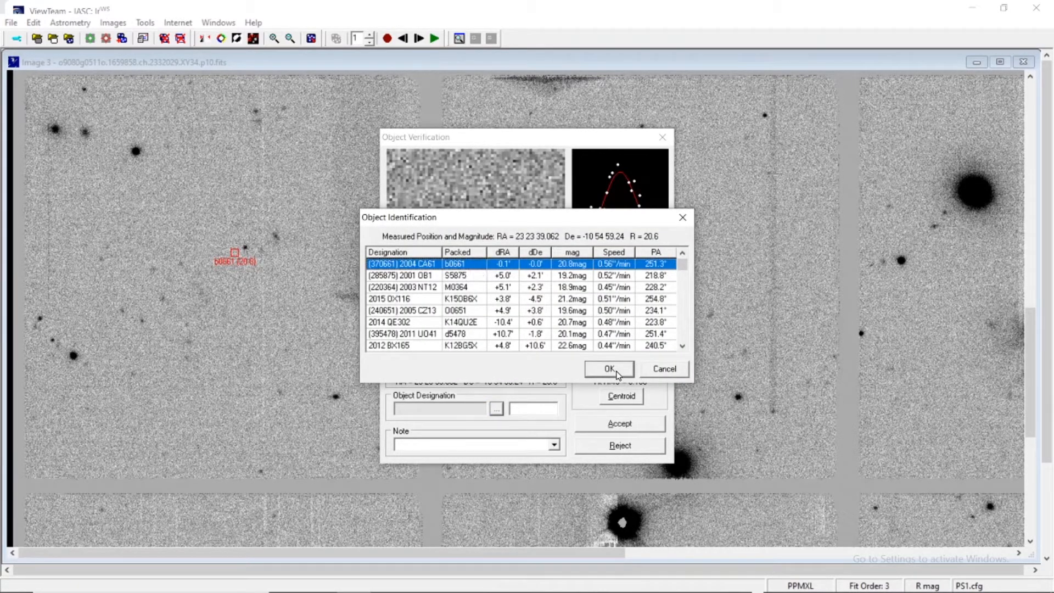
{"action": "left_click", "coordinate": [610, 369]}
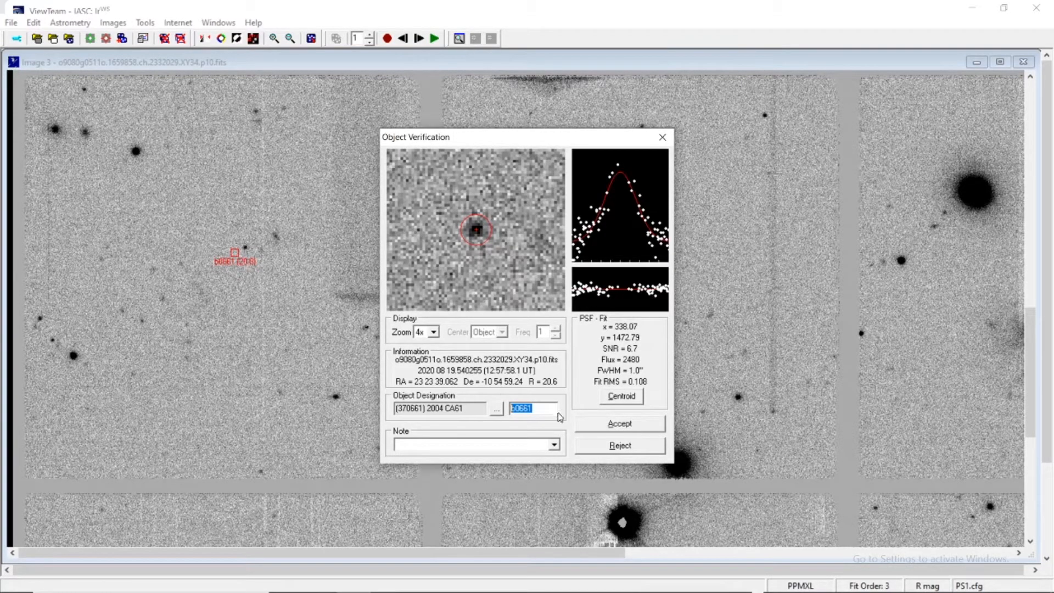
{"action": "left_click", "coordinate": [640, 431]}
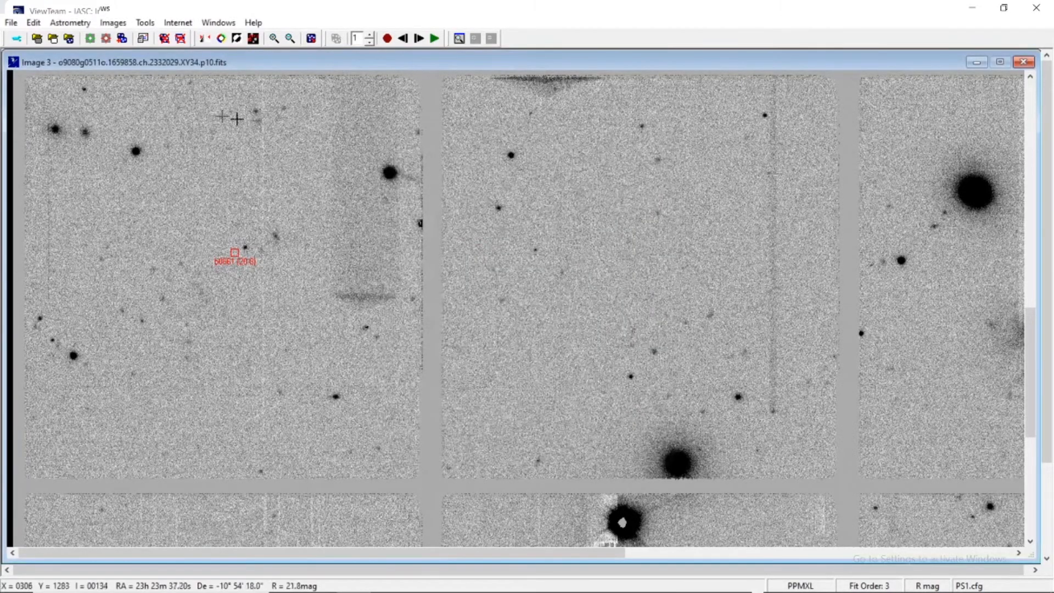
{"action": "left_click", "coordinate": [419, 39]}
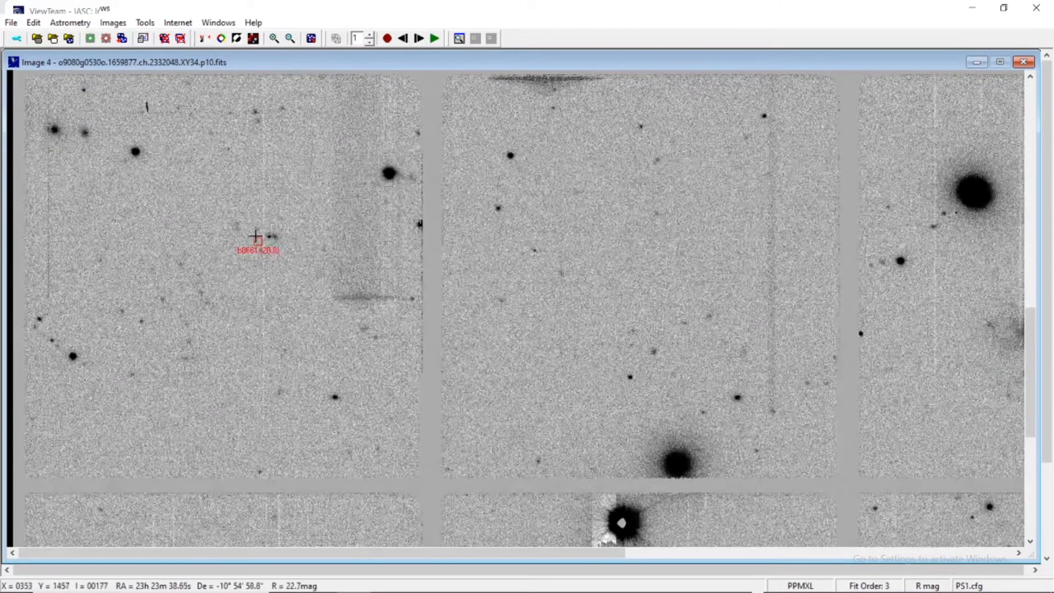
{"action": "left_click", "coordinate": [268, 236]}
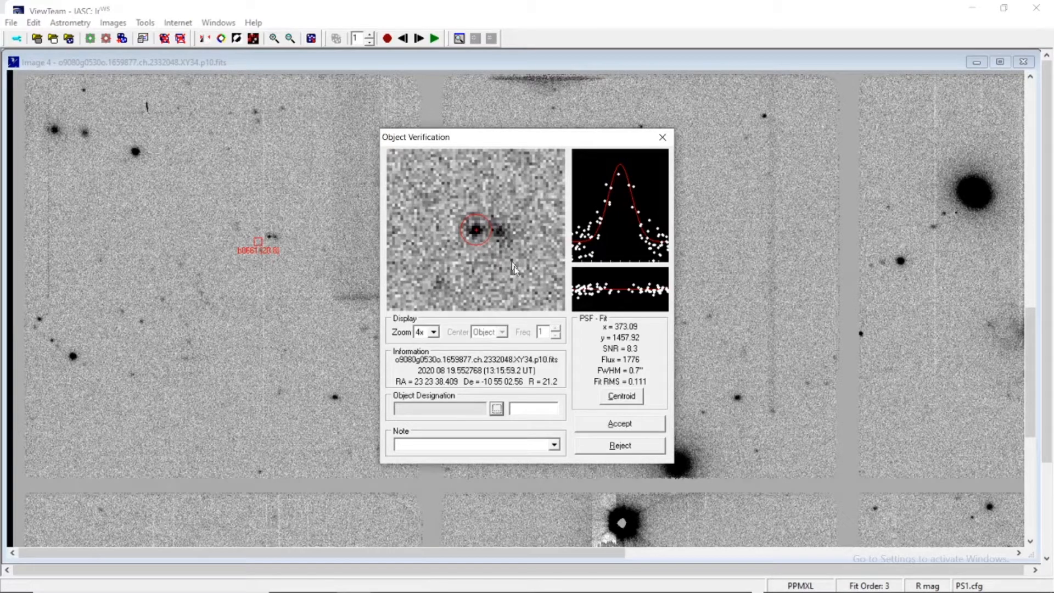
{"action": "left_click", "coordinate": [498, 408]}
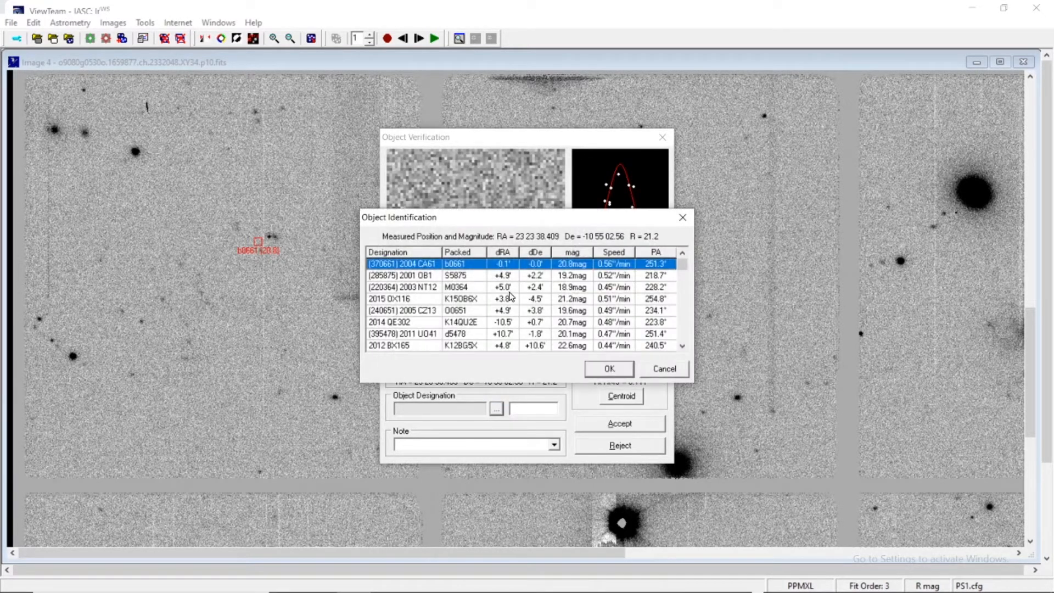
{"action": "left_click", "coordinate": [611, 369]}
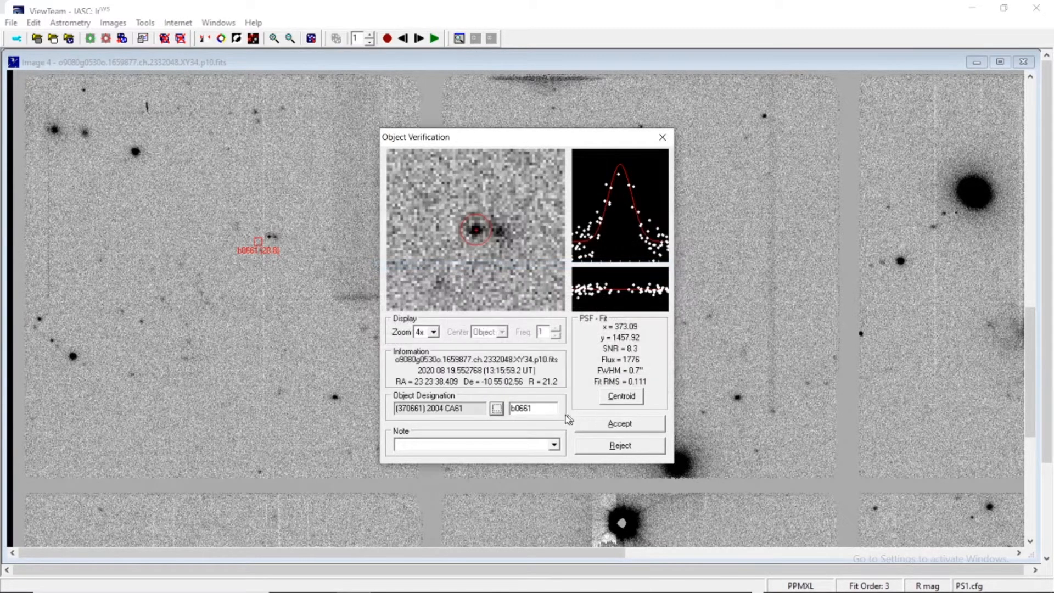
{"action": "left_click_drag", "start_coordinate": [548, 412], "coordinate": [505, 405]}
{"action": "left_click", "coordinate": [612, 425]}
- Open the MPC report file and highlight the b0661 lines to review the recorded measurements
{"action": "left_click", "coordinate": [13, 24]}
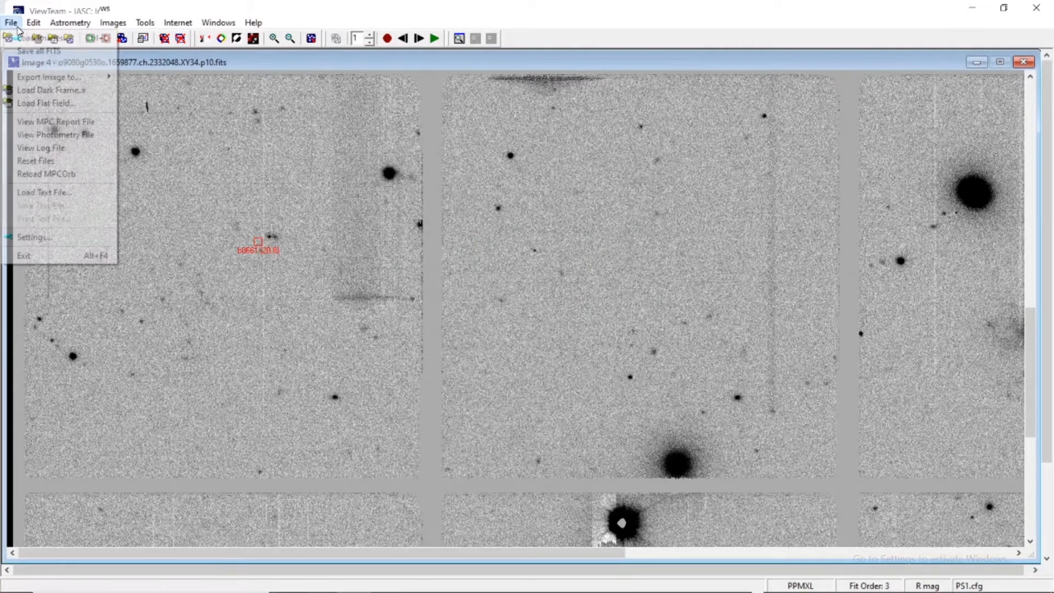
{"action": "left_click", "coordinate": [33, 122]}
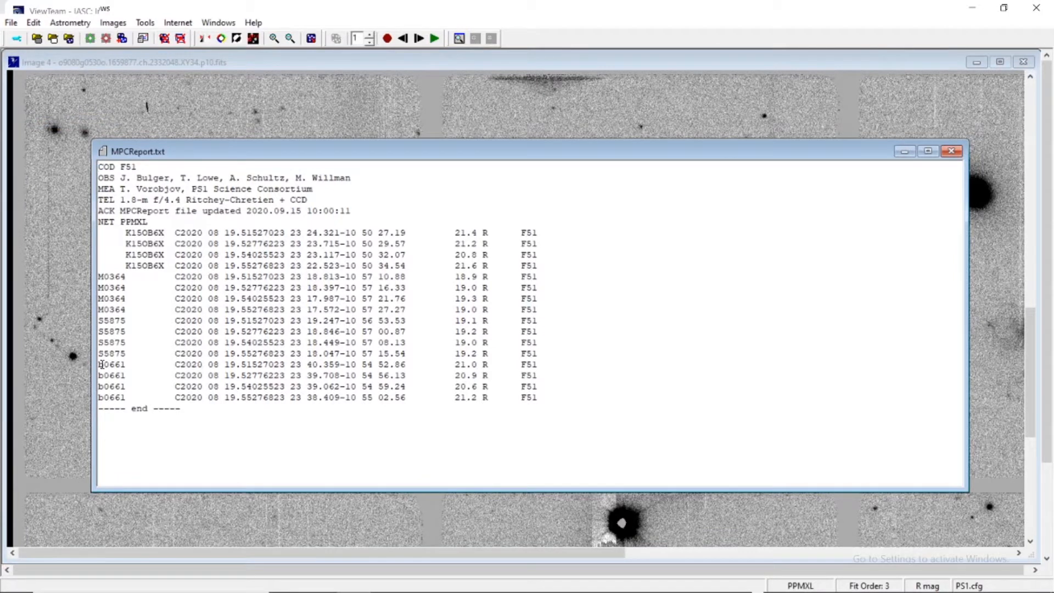
{"action": "left_click_drag", "start_coordinate": [101, 364], "coordinate": [664, 399]}
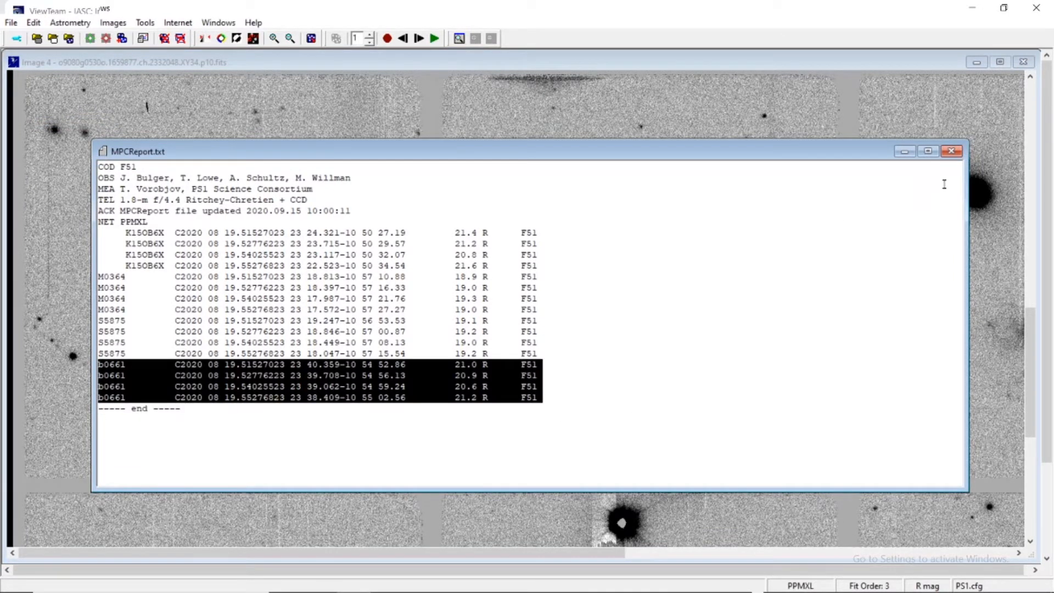
- Close the MPC report and blink the images at 200% zoom over the sector beside b0661's, stopping on Image 1
{"action": "left_click", "coordinate": [951, 153]}
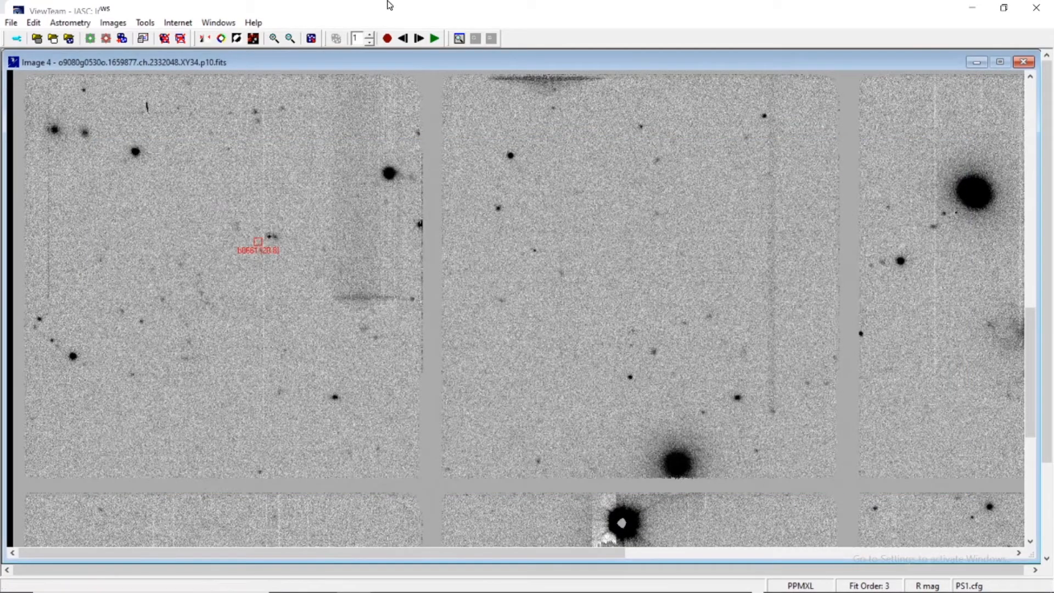
{"action": "left_click", "coordinate": [438, 39]}
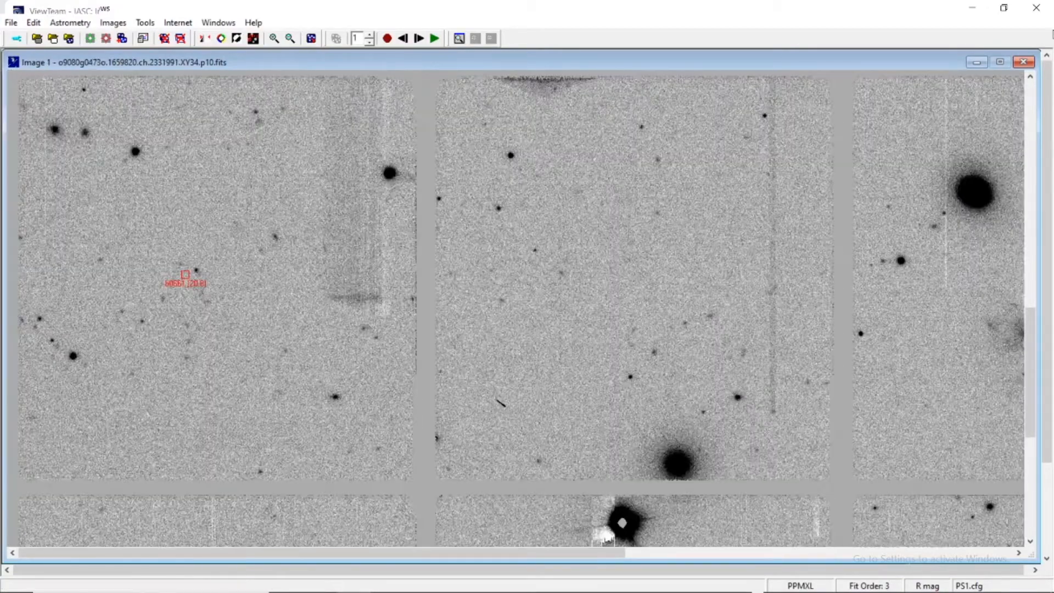
{"action": "scroll", "coordinate": [1032, 76], "scroll_direction": "up", "scroll_amount": 2}
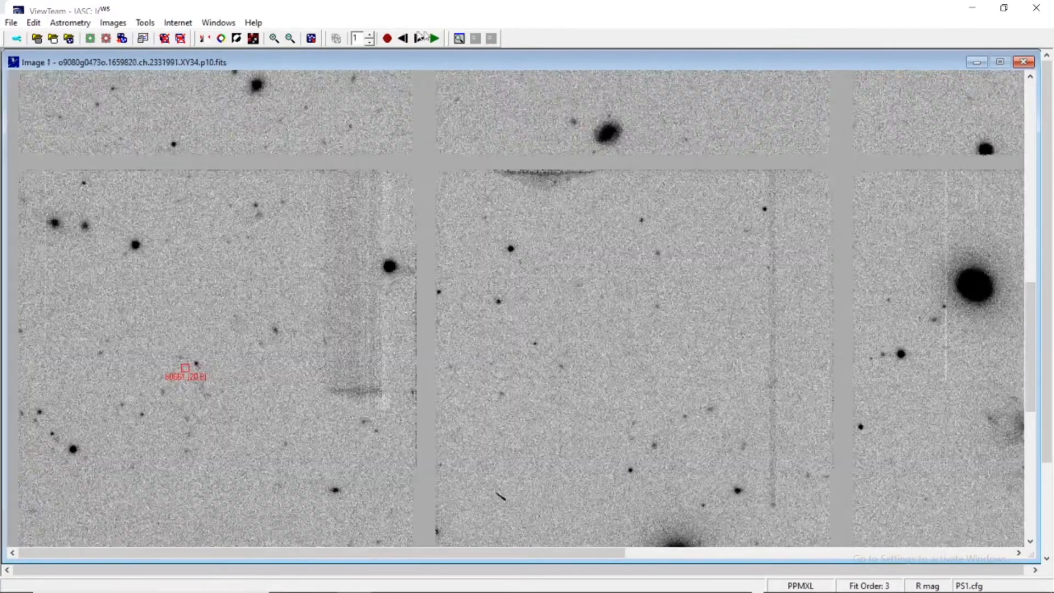
{"action": "left_click", "coordinate": [275, 39]}
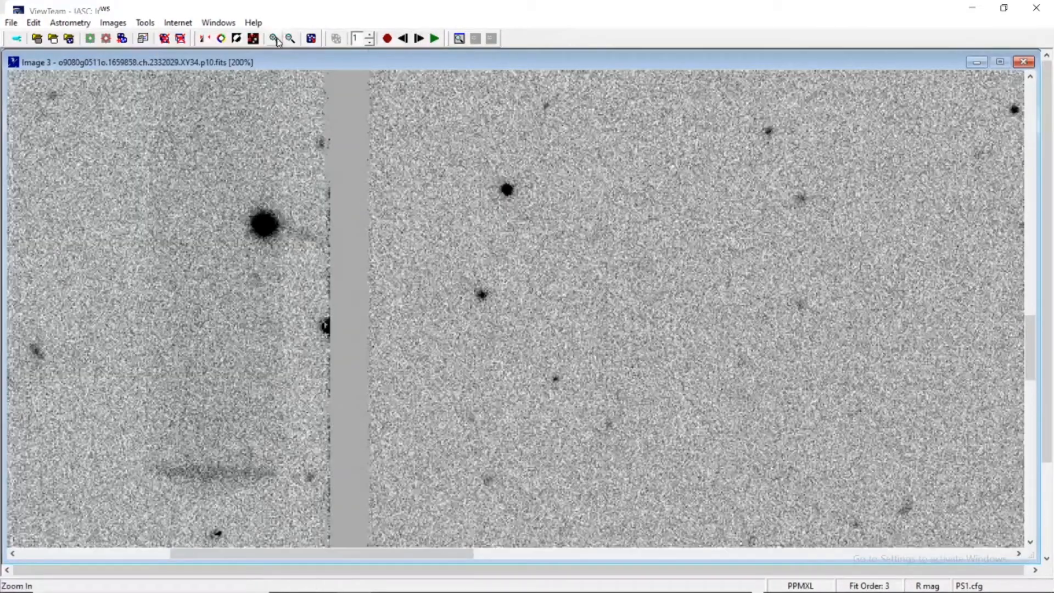
{"action": "scroll", "coordinate": [1038, 123], "scroll_direction": "up", "scroll_amount": 3}
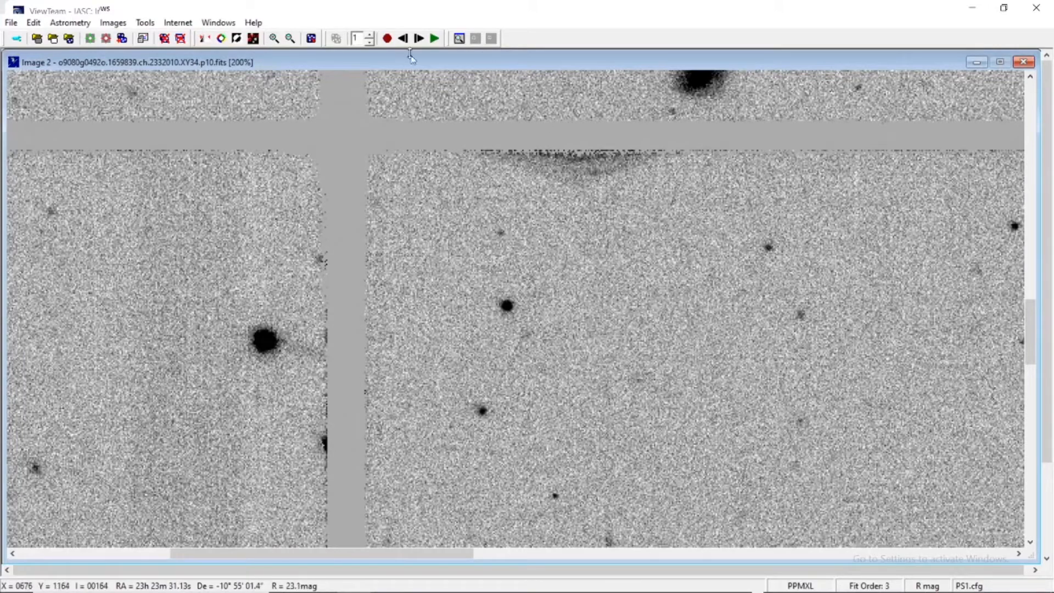
{"action": "left_click", "coordinate": [390, 40]}
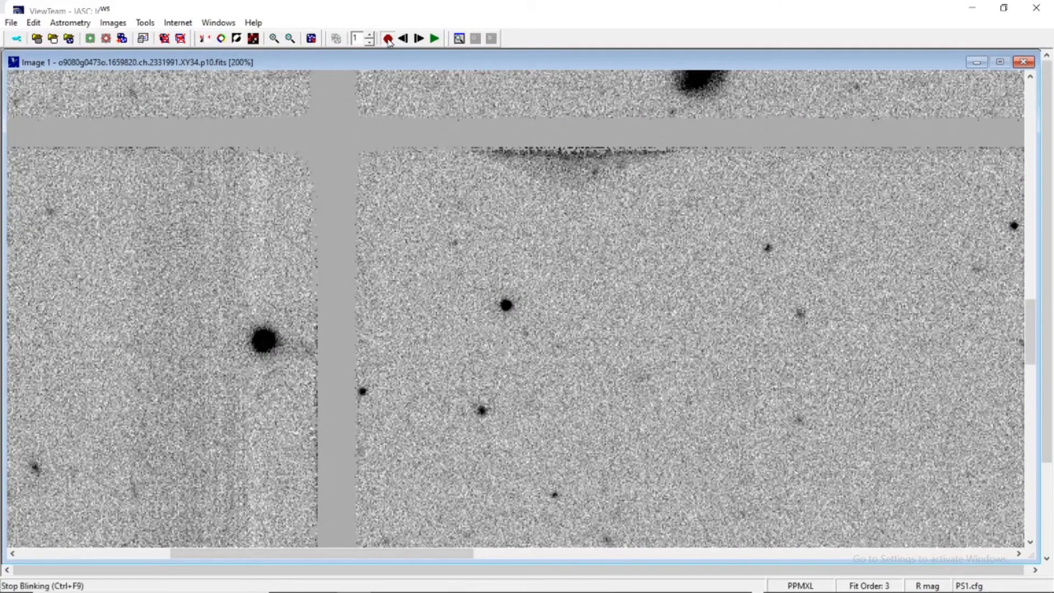
{"action": "left_click", "coordinate": [389, 40]}
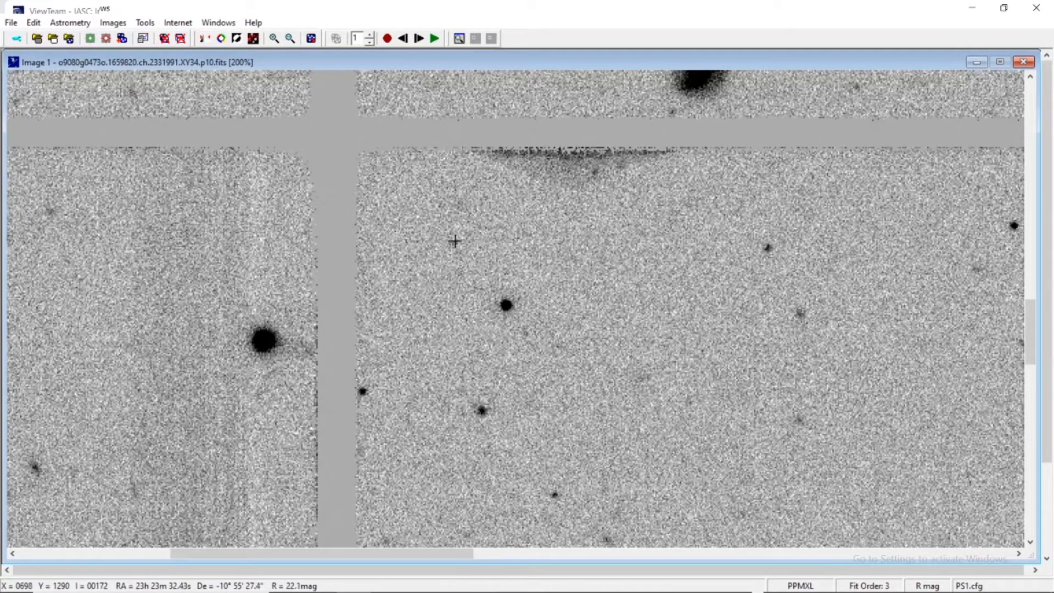
- Check the faint moving candidate below the dark arc in the object verification on Images 1 and 2, rejecting each measurement
{"action": "left_click", "coordinate": [456, 242]}
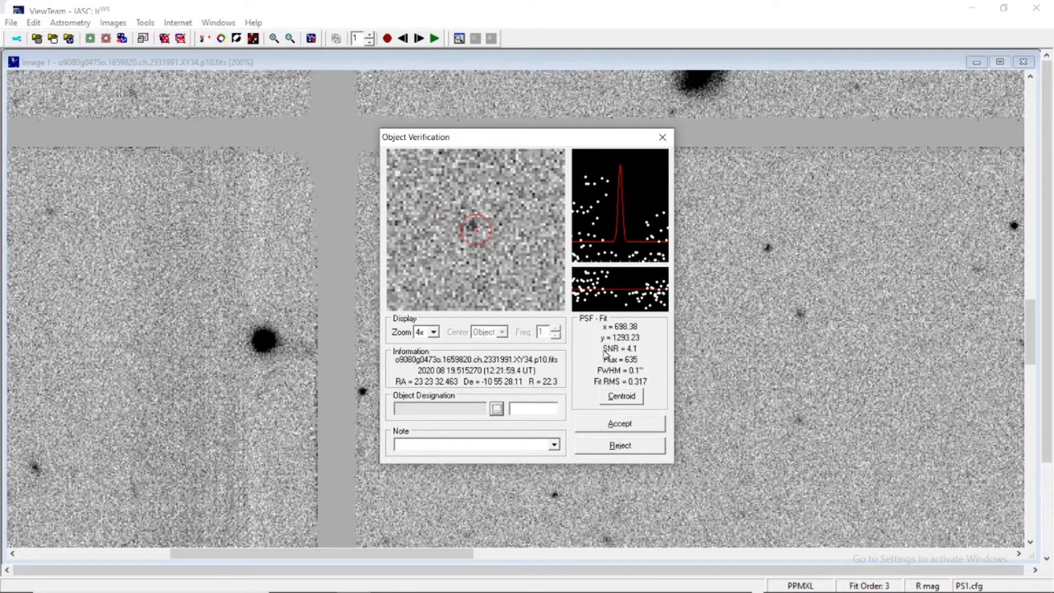
{"action": "left_click", "coordinate": [662, 138]}
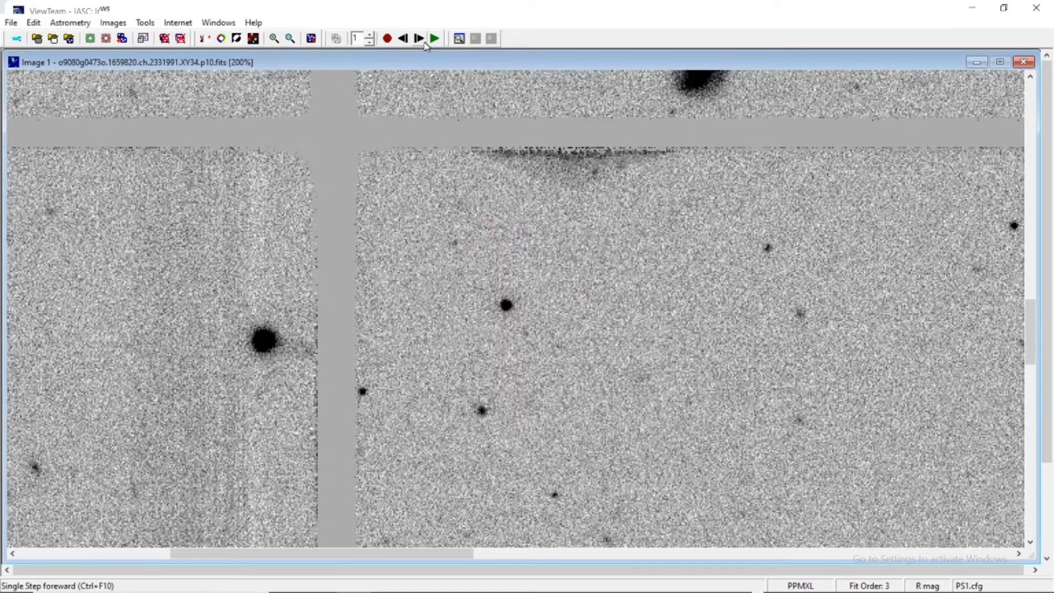
{"action": "left_click", "coordinate": [414, 37]}
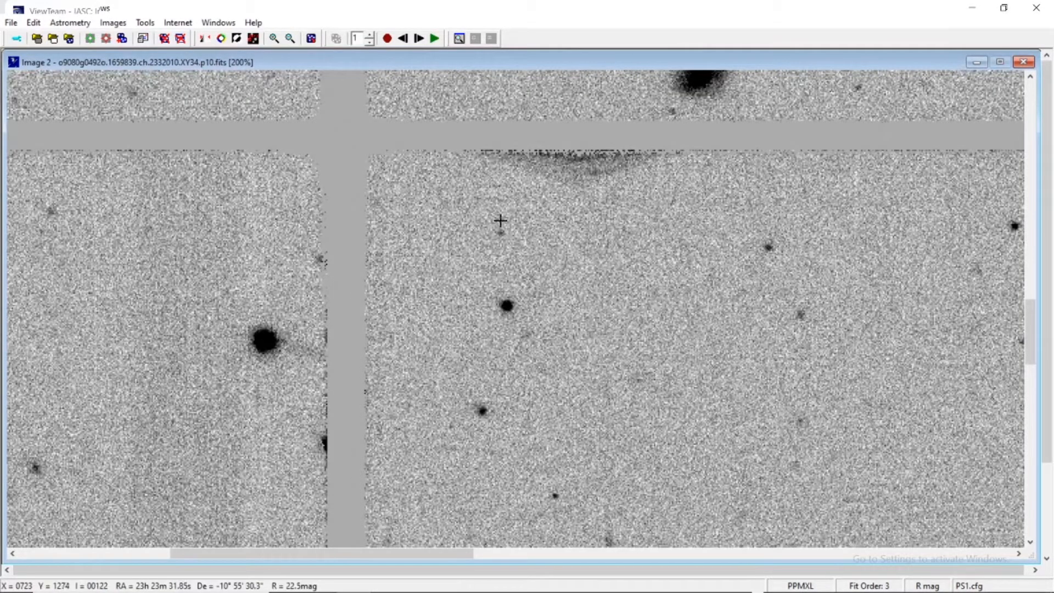
{"action": "left_click", "coordinate": [499, 230]}
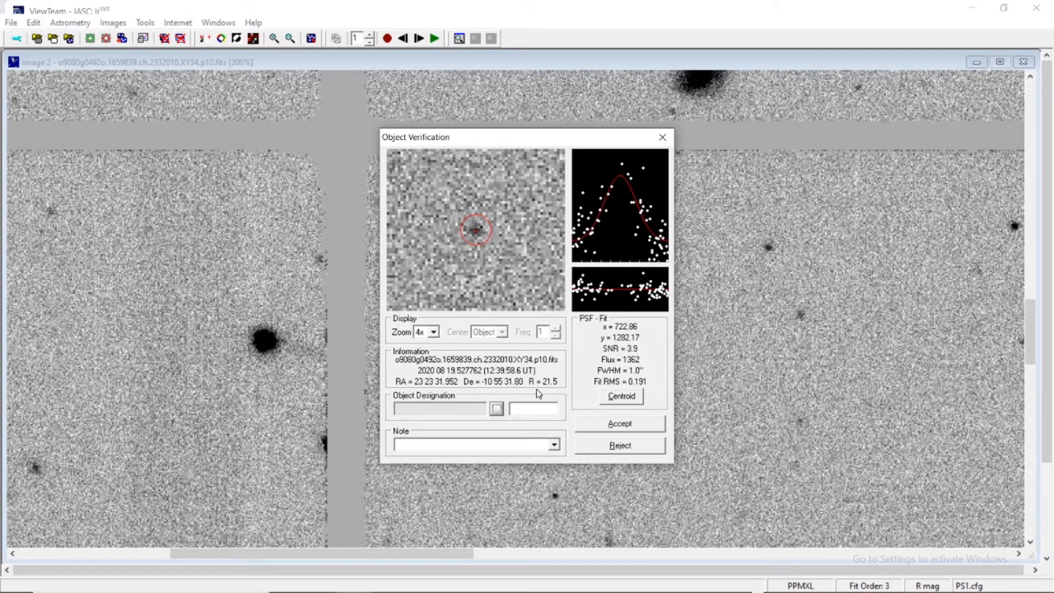
{"action": "left_click", "coordinate": [648, 449]}
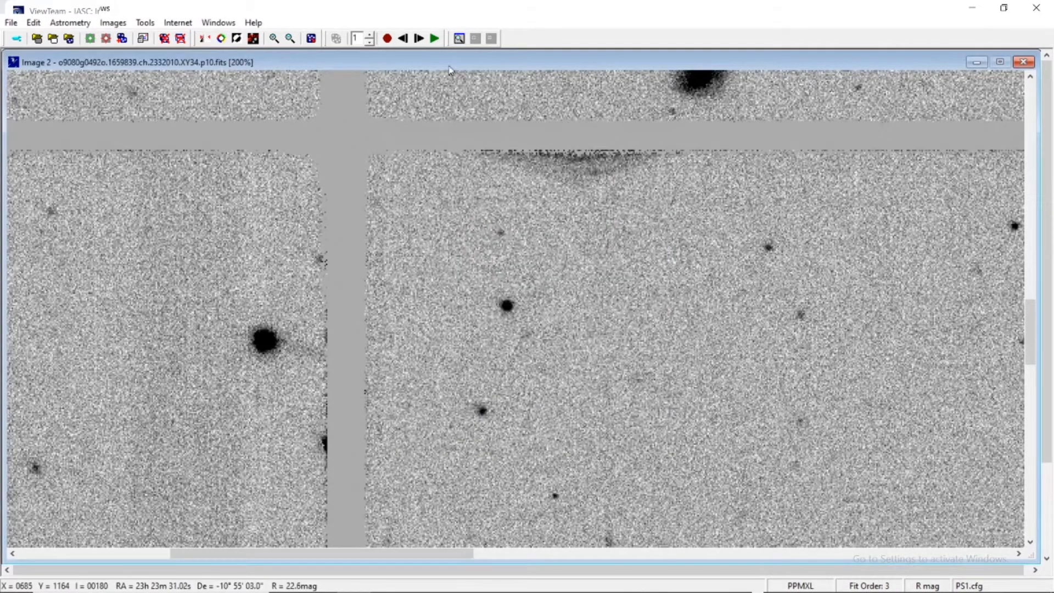
- Check the same faint candidate's signal and profile fit on Images 3 and 4, rejecting both measurements
{"action": "left_click", "coordinate": [417, 38]}
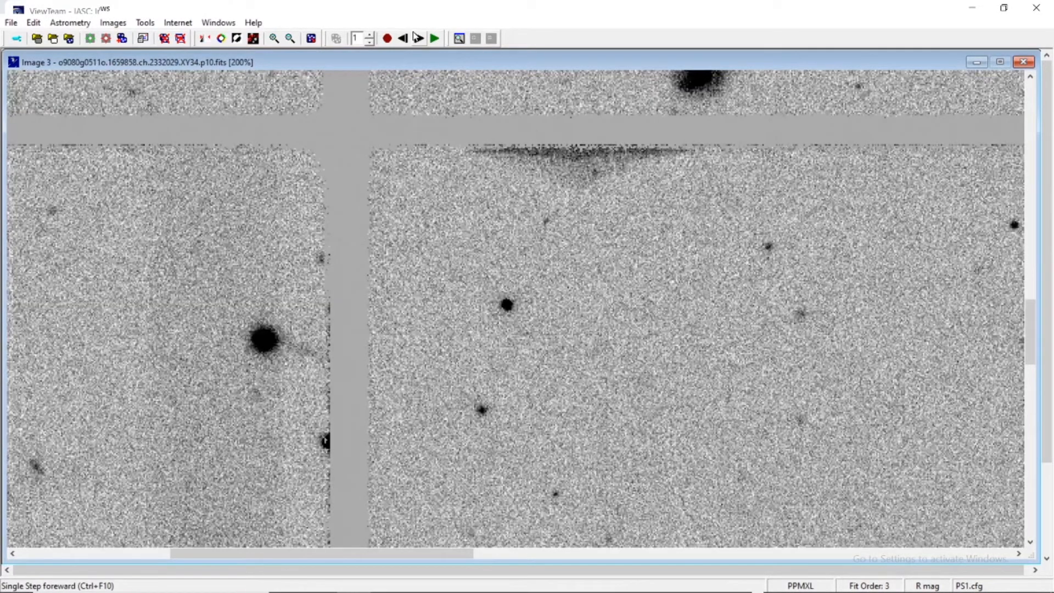
{"action": "left_click", "coordinate": [548, 225]}
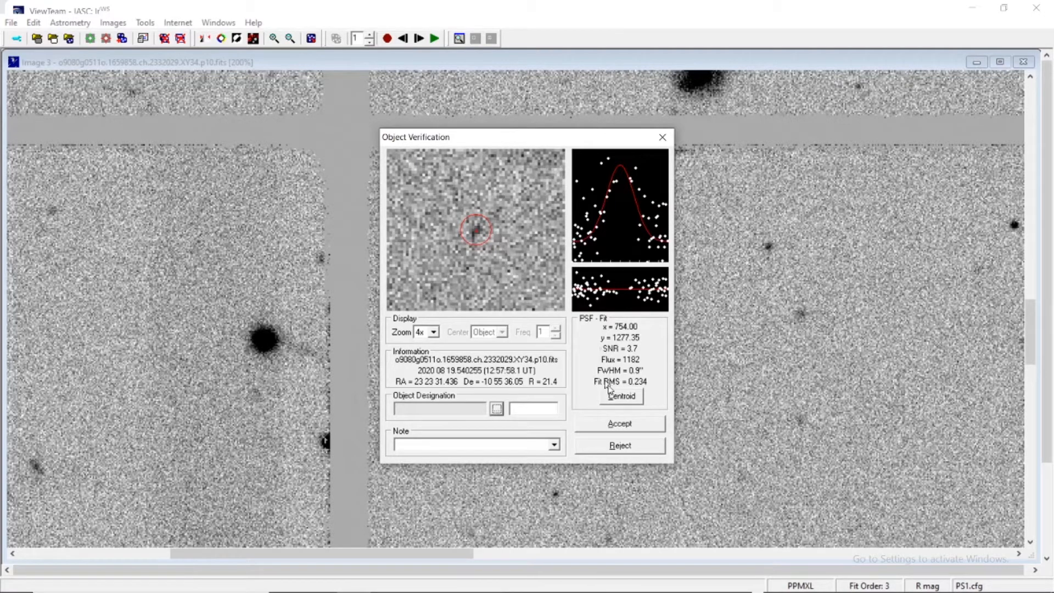
{"action": "left_click", "coordinate": [620, 446]}
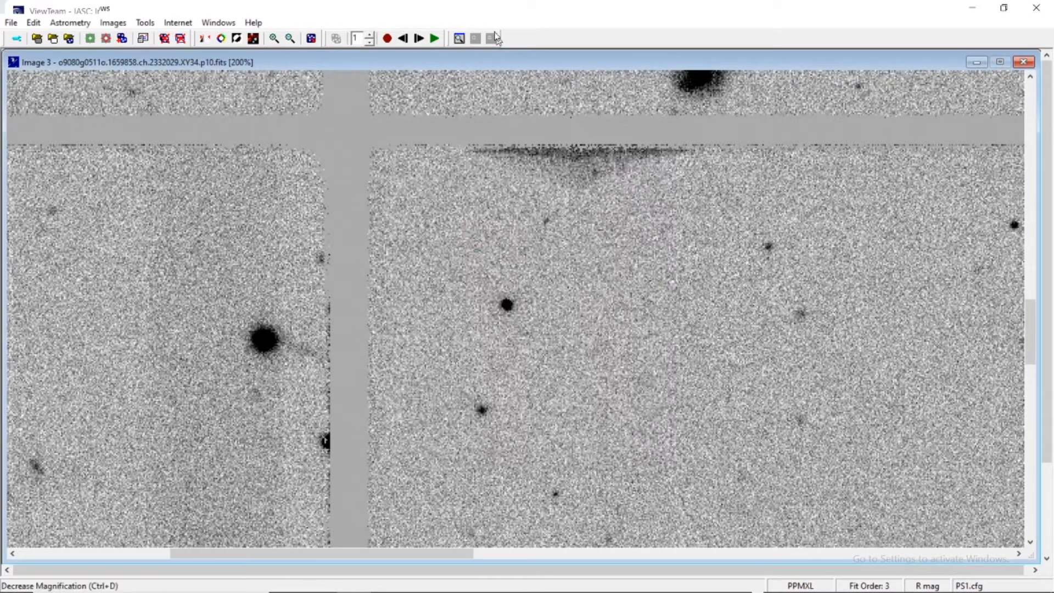
{"action": "left_click", "coordinate": [420, 39]}
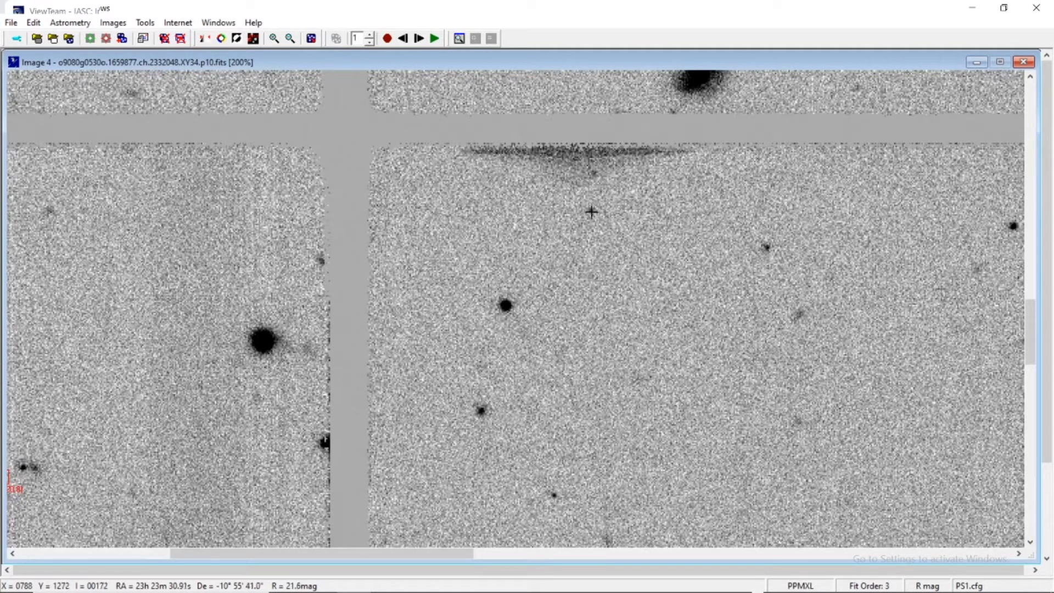
{"action": "left_click", "coordinate": [592, 209]}
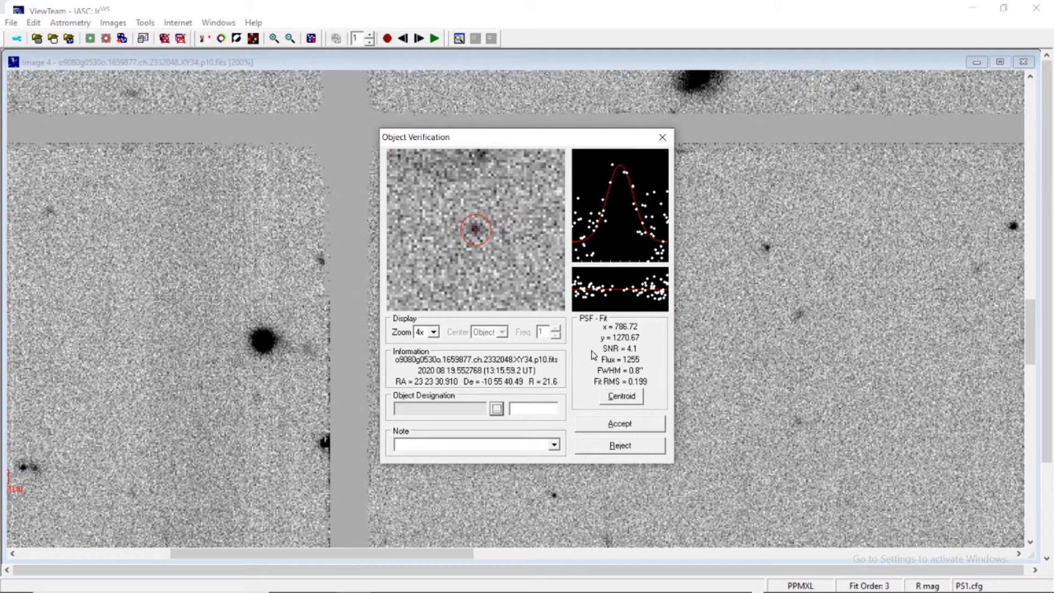
{"action": "left_click", "coordinate": [639, 451]}
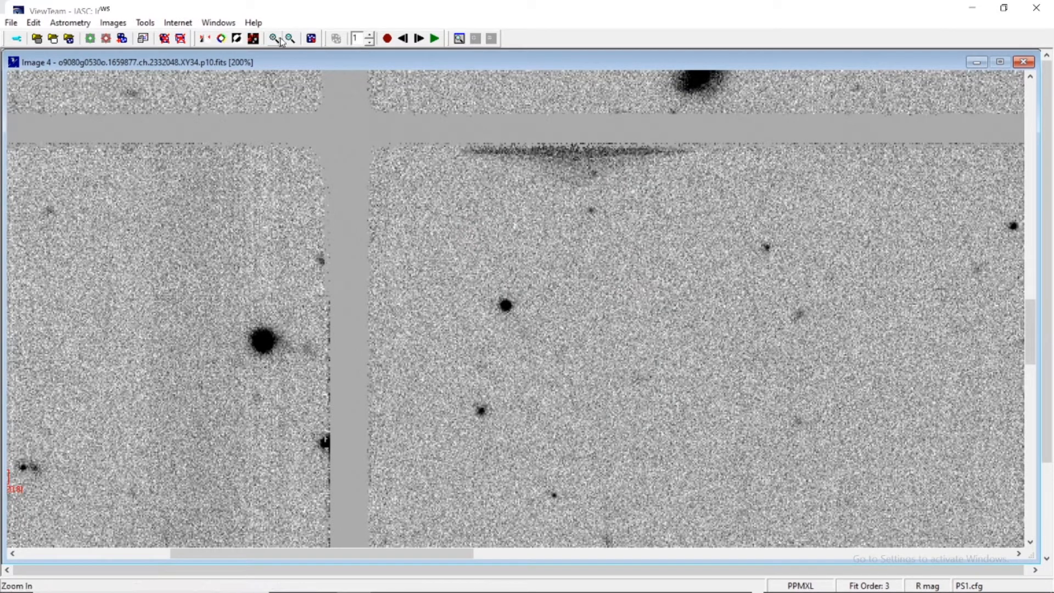
- Blink the images at normal zoom and search this row through to its rightmost sectors for moving objects, stopping on Image 1
{"action": "left_click", "coordinate": [289, 38]}
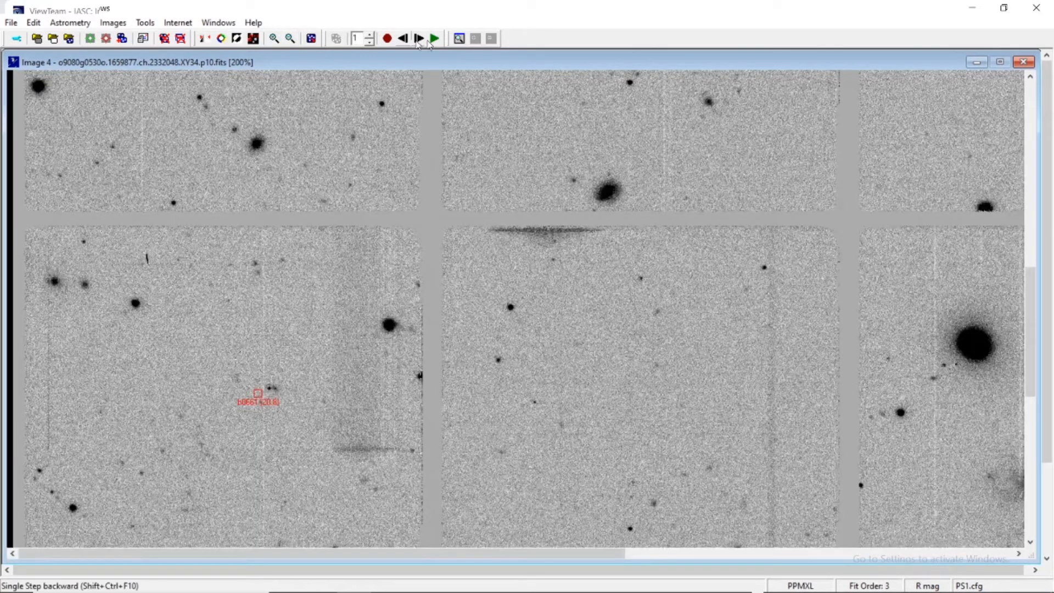
{"action": "left_click", "coordinate": [433, 39]}
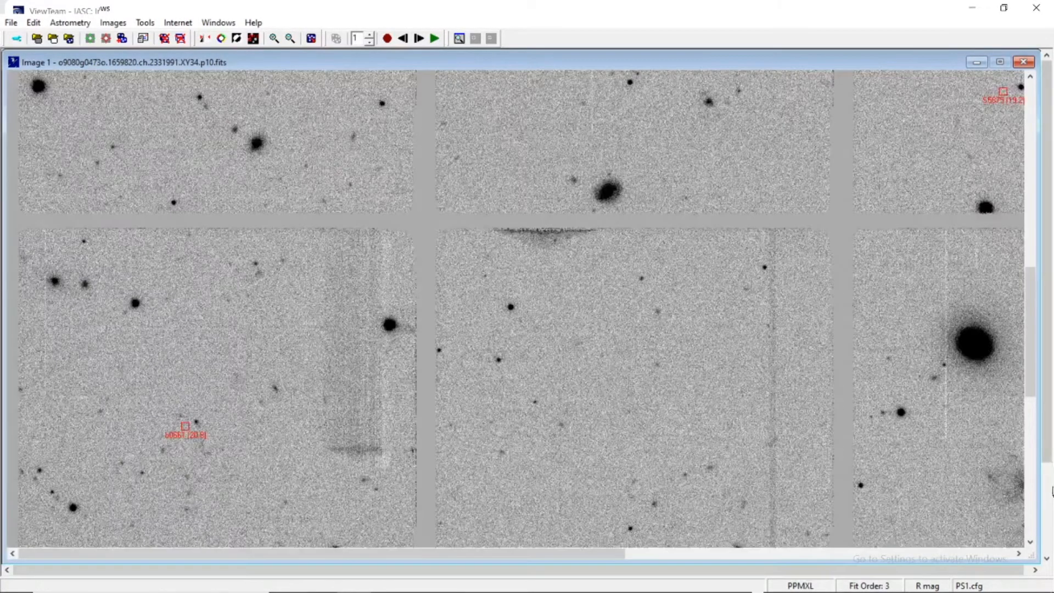
{"action": "left_click", "coordinate": [1030, 542]}
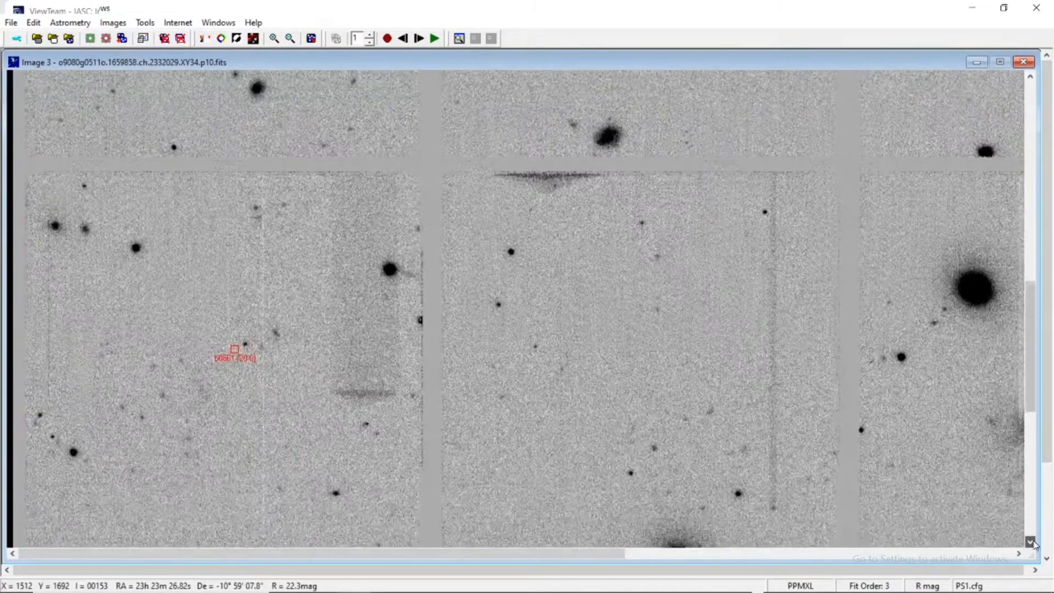
{"action": "left_click", "coordinate": [1030, 541]}
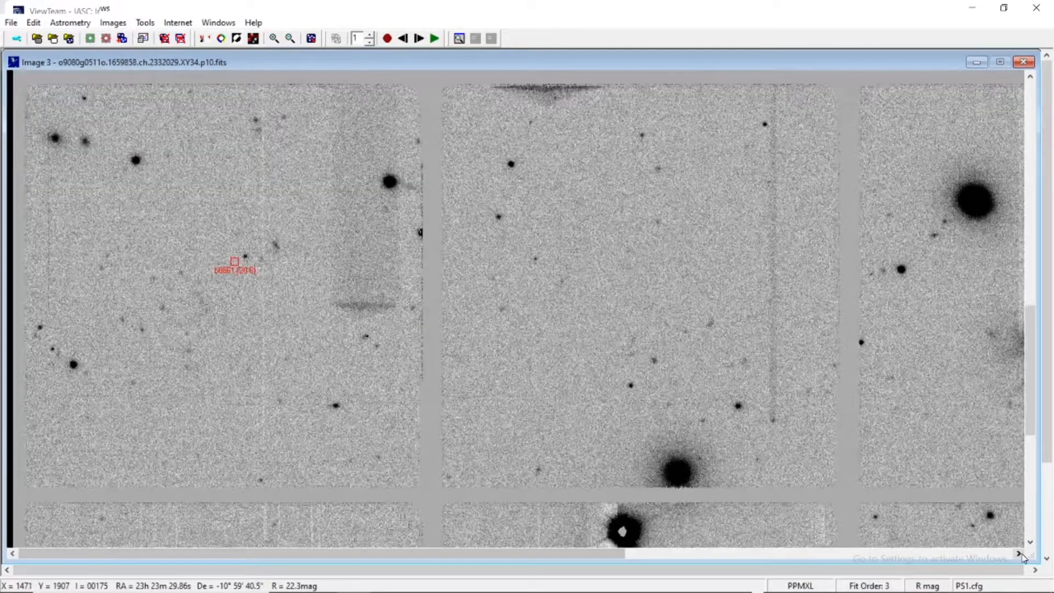
{"action": "left_click", "coordinate": [1021, 554]}
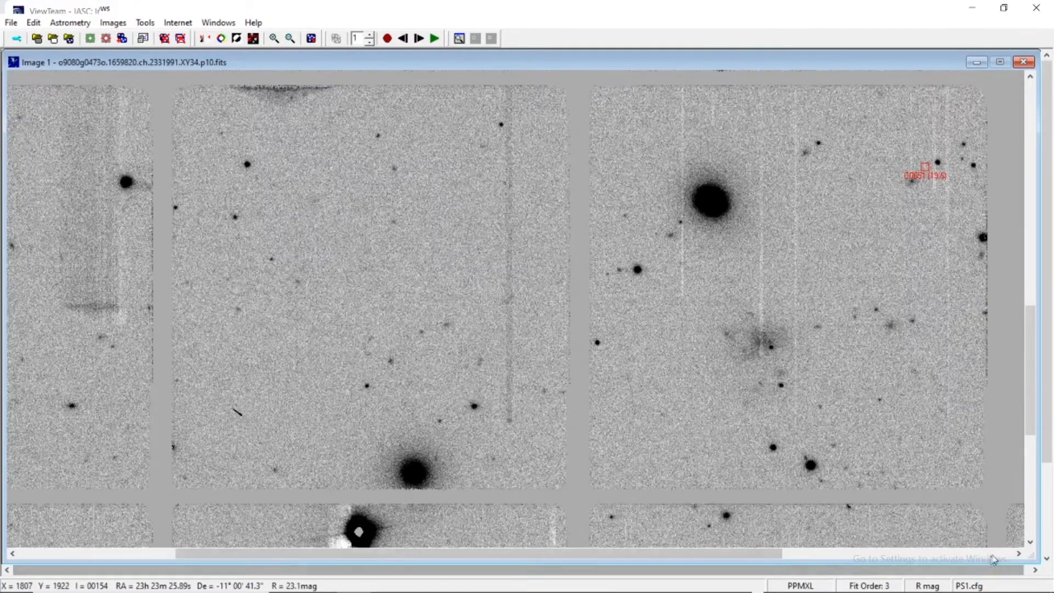
{"action": "left_click", "coordinate": [1017, 554]}
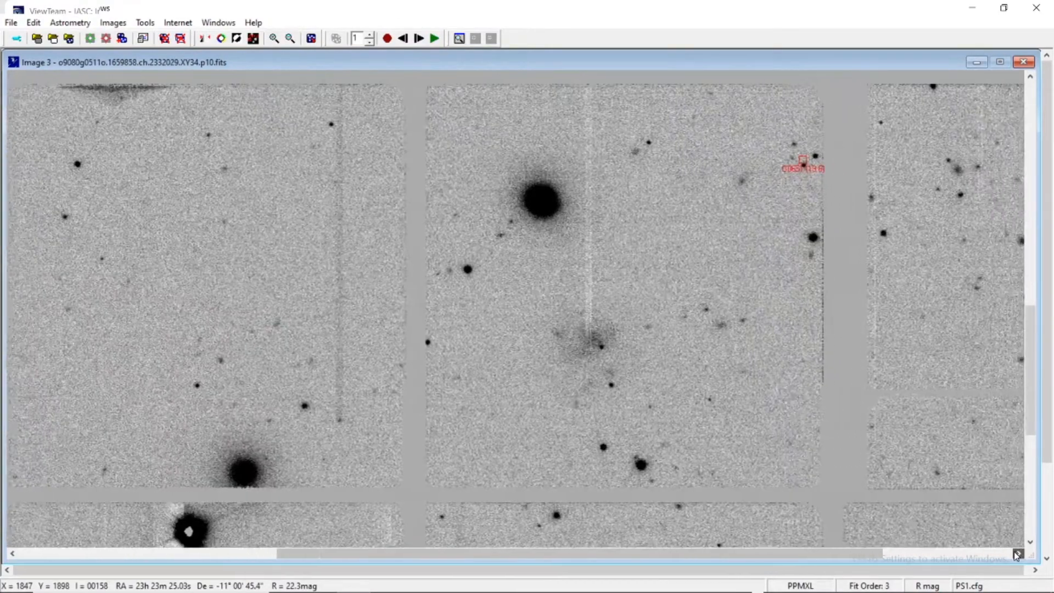
{"action": "left_click", "coordinate": [1017, 554]}
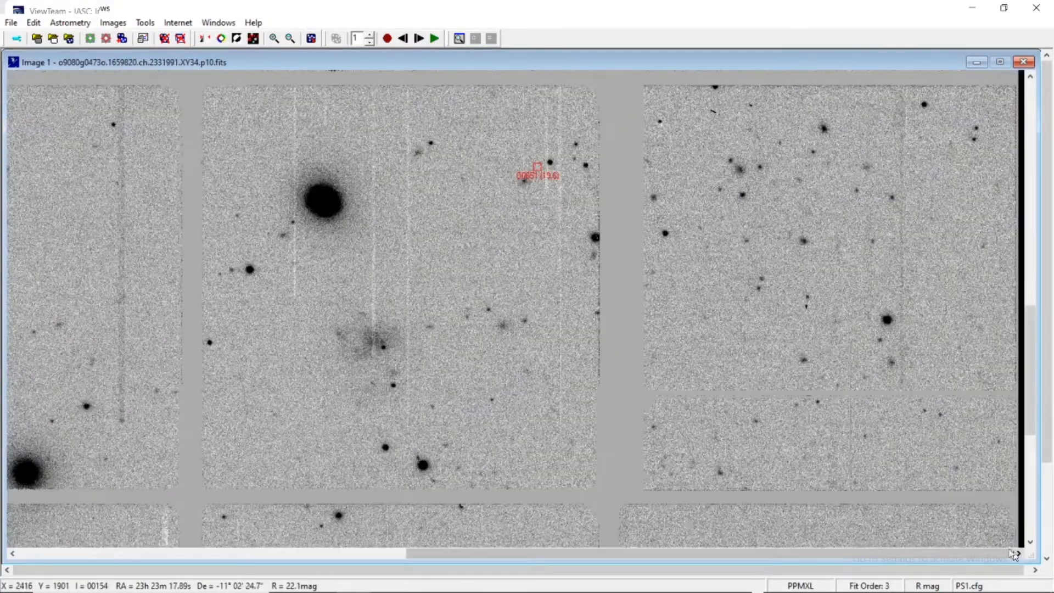
{"action": "left_click", "coordinate": [388, 39]}
{"action": "left_click", "coordinate": [403, 39]}
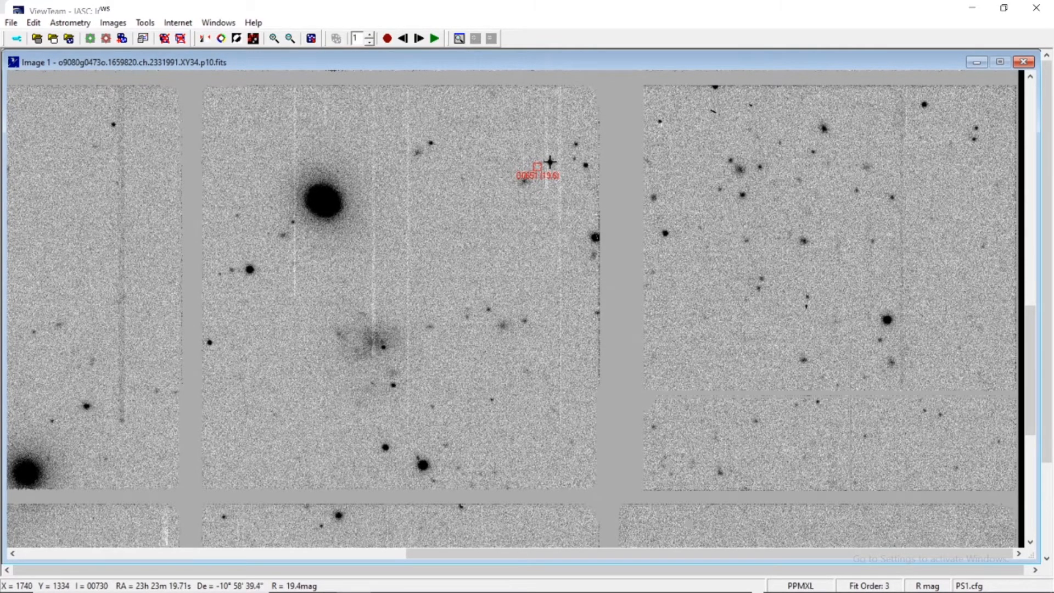
- Inspect the bright object beside the known-asteroid marker on Images 1 and 2, rejecting both measurements
{"action": "left_click", "coordinate": [551, 162]}
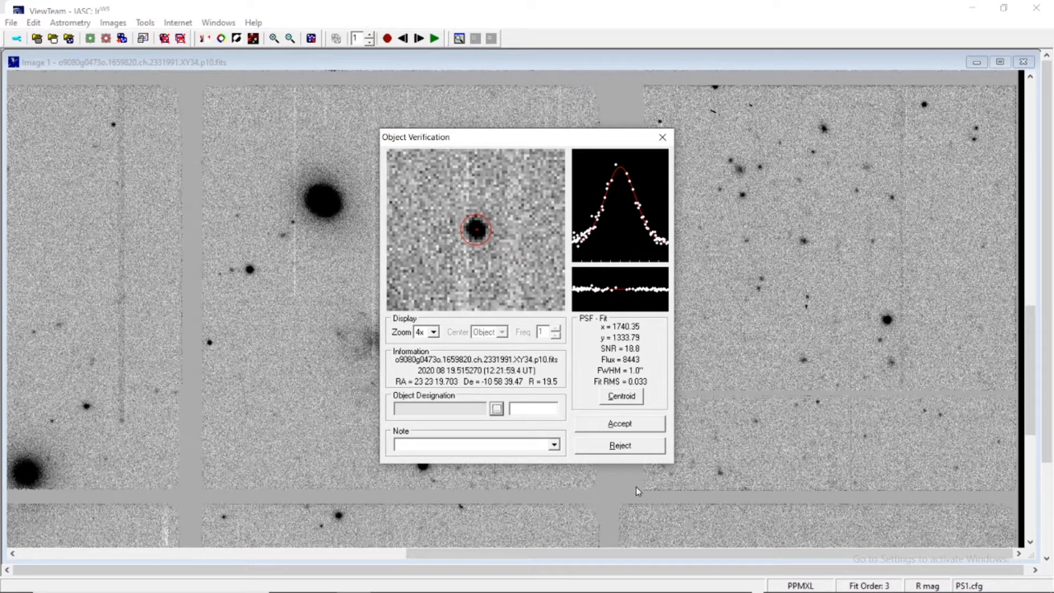
{"action": "left_click", "coordinate": [621, 446]}
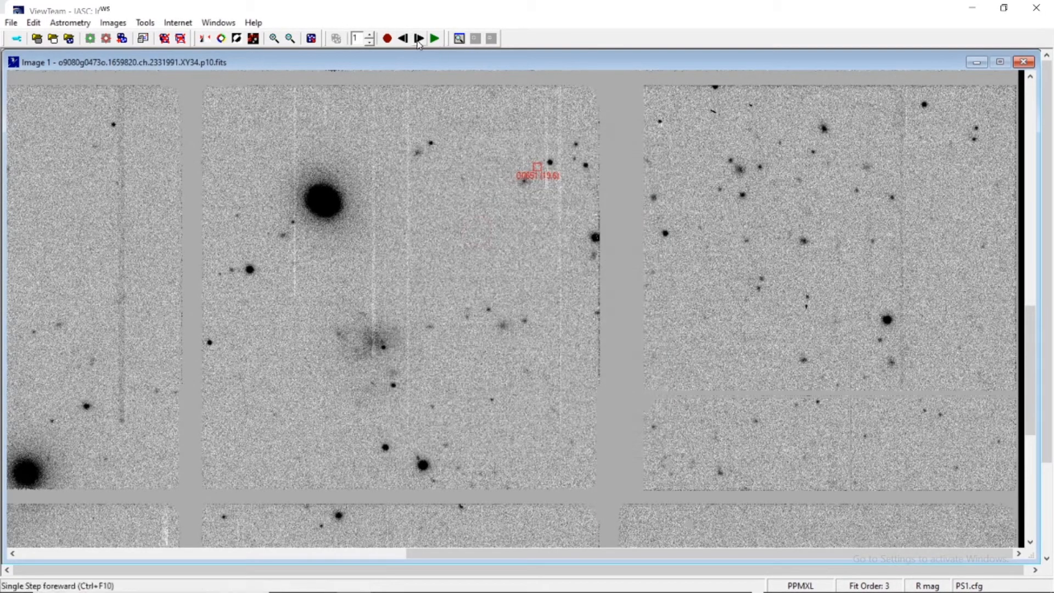
{"action": "left_click", "coordinate": [419, 40]}
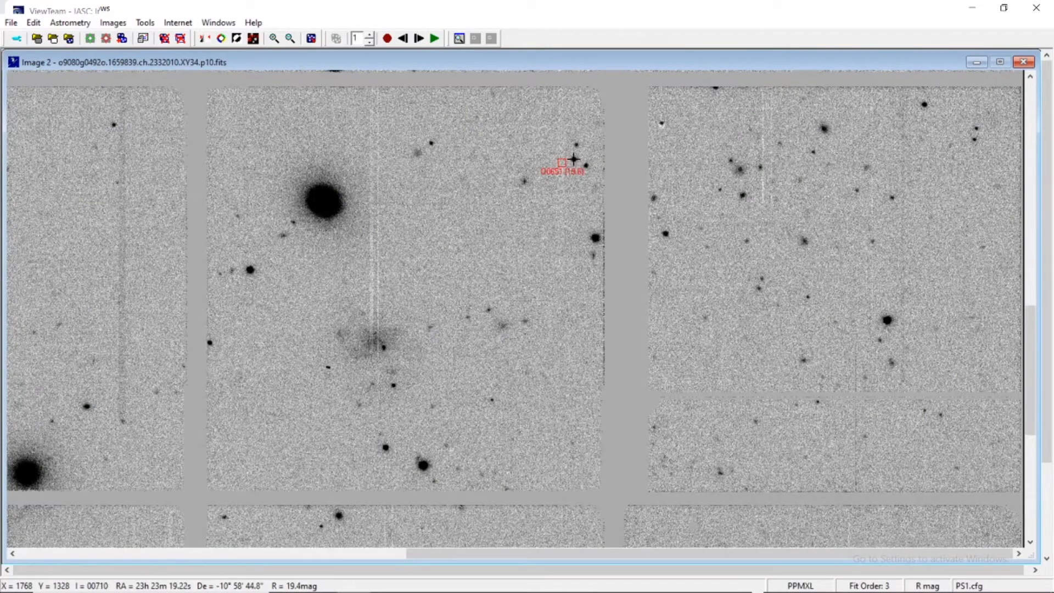
{"action": "left_click", "coordinate": [574, 161]}
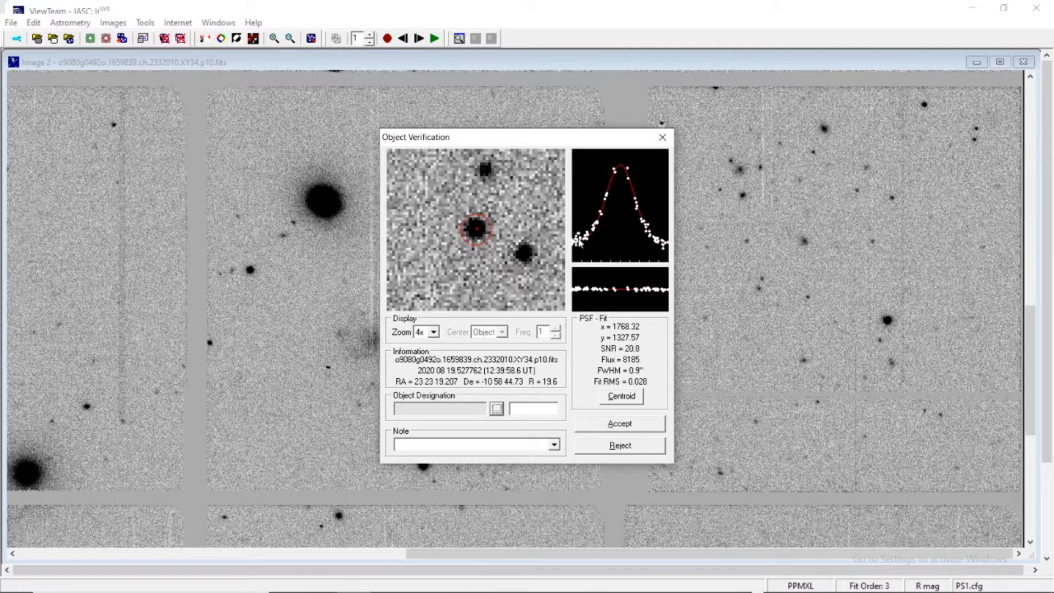
{"action": "left_click", "coordinate": [621, 446]}
- Inspect the bright object beside the known-asteroid marker on Image 3, rejecting the measurement, and try to measure it at the marker on Image 4
{"action": "left_click", "coordinate": [420, 38]}
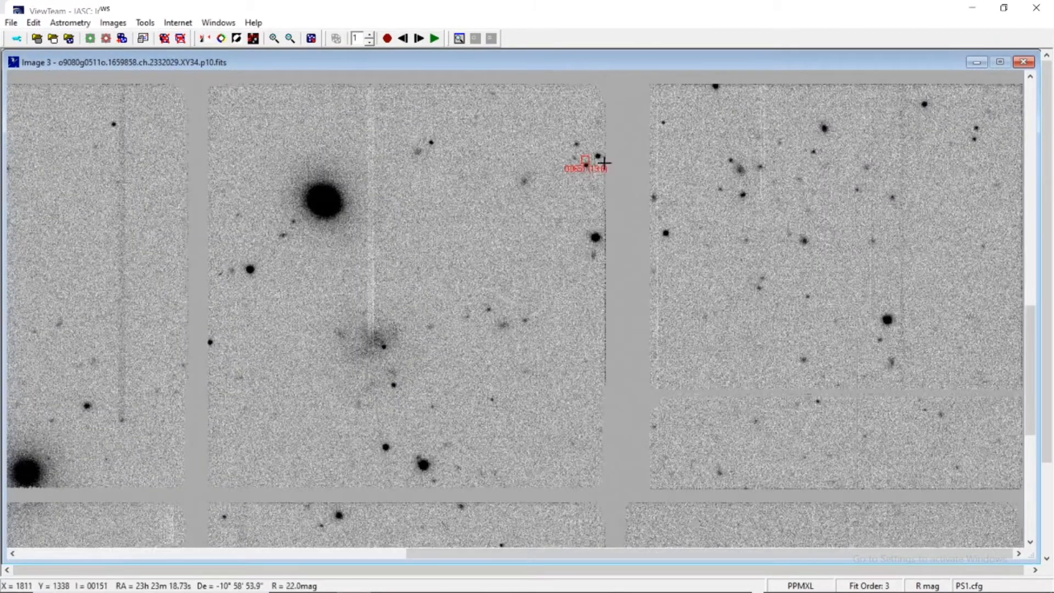
{"action": "left_click", "coordinate": [599, 157]}
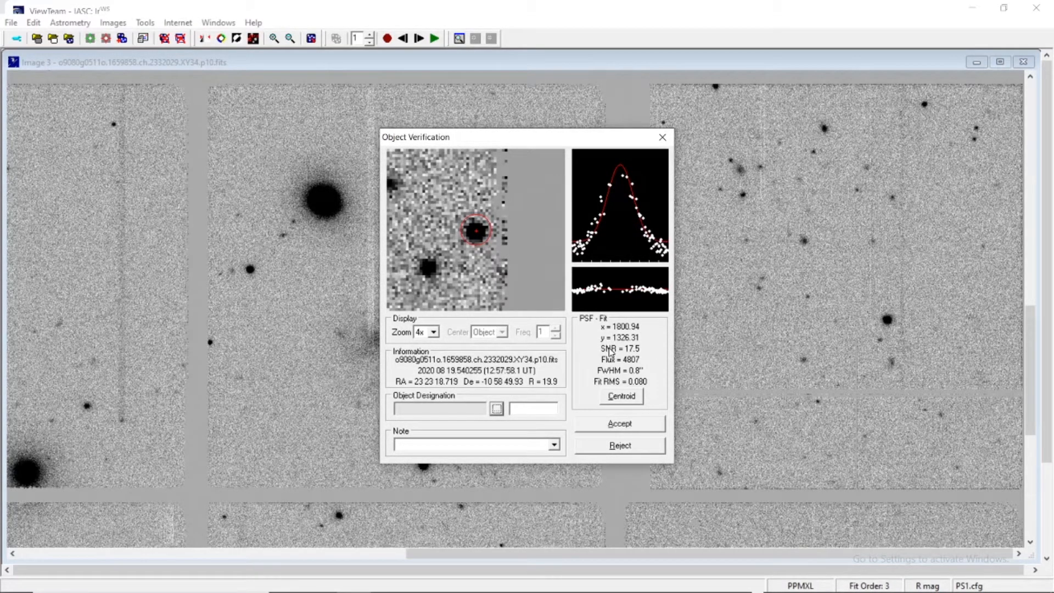
{"action": "left_click", "coordinate": [648, 449]}
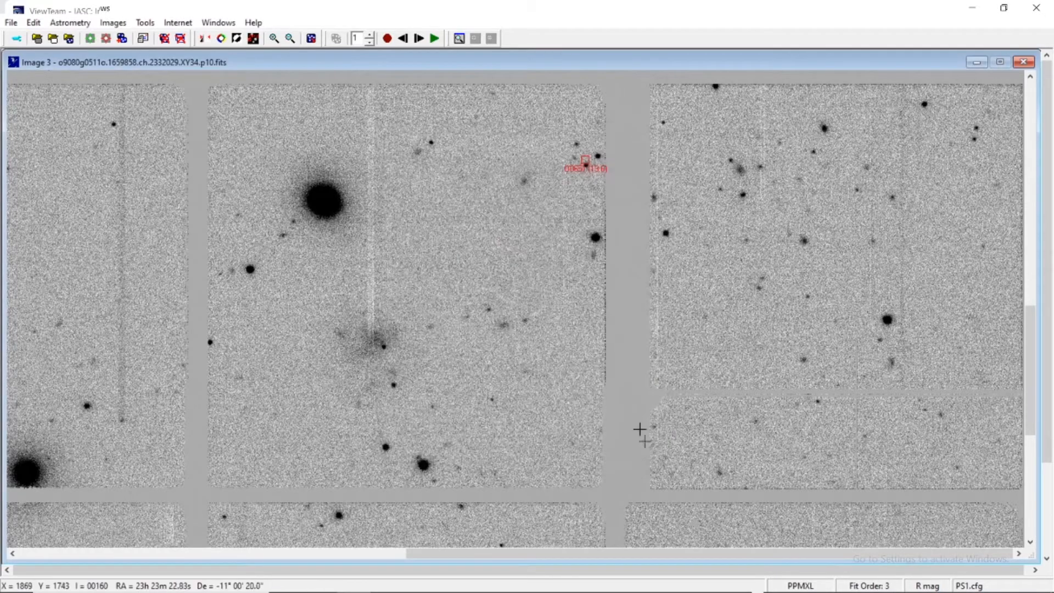
{"action": "left_click", "coordinate": [426, 44]}
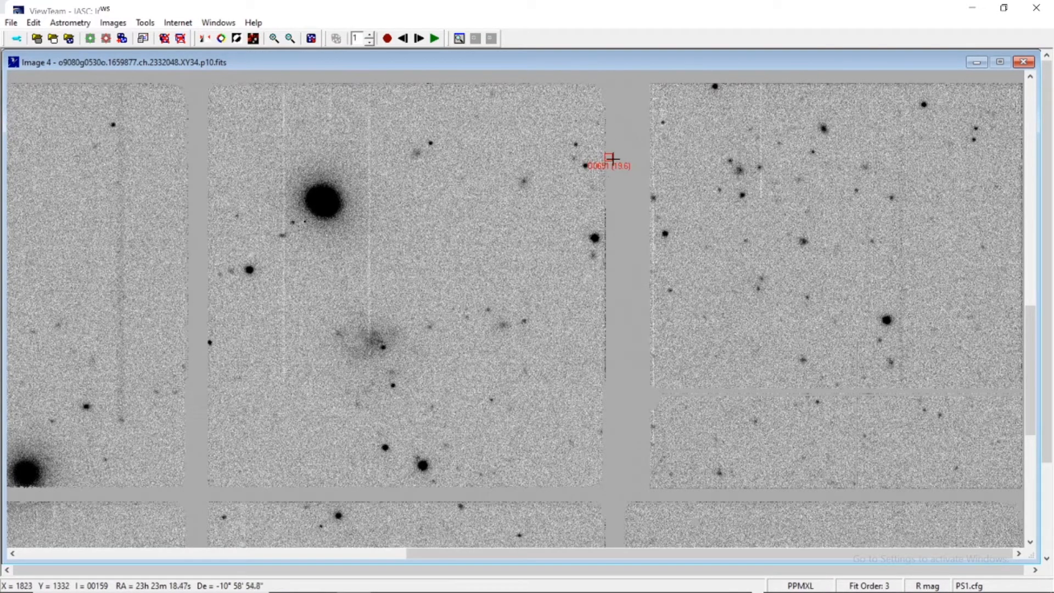
{"action": "left_click", "coordinate": [609, 158]}
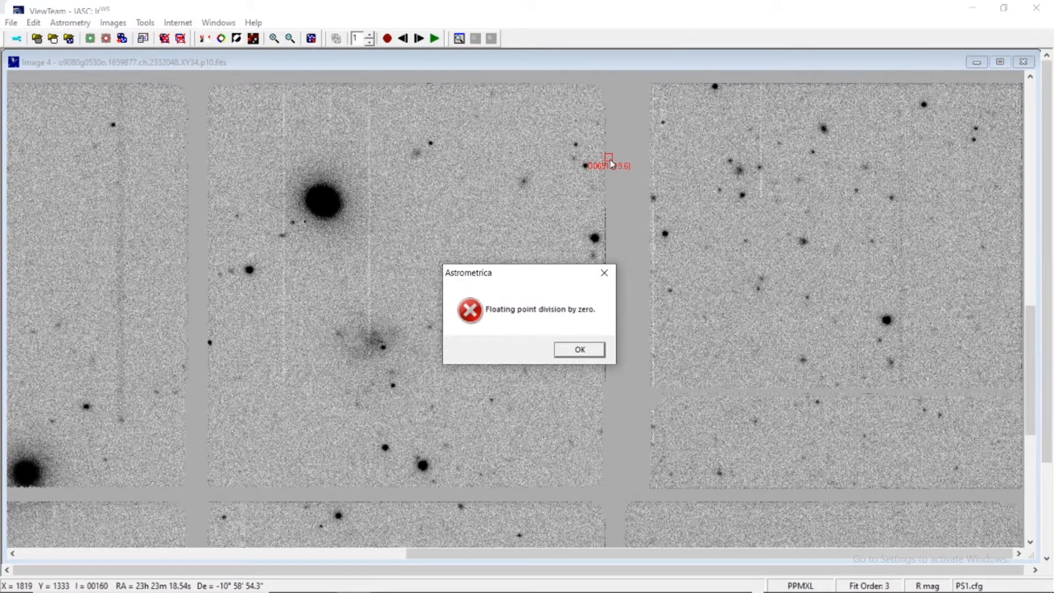
{"action": "left_click", "coordinate": [580, 350]}
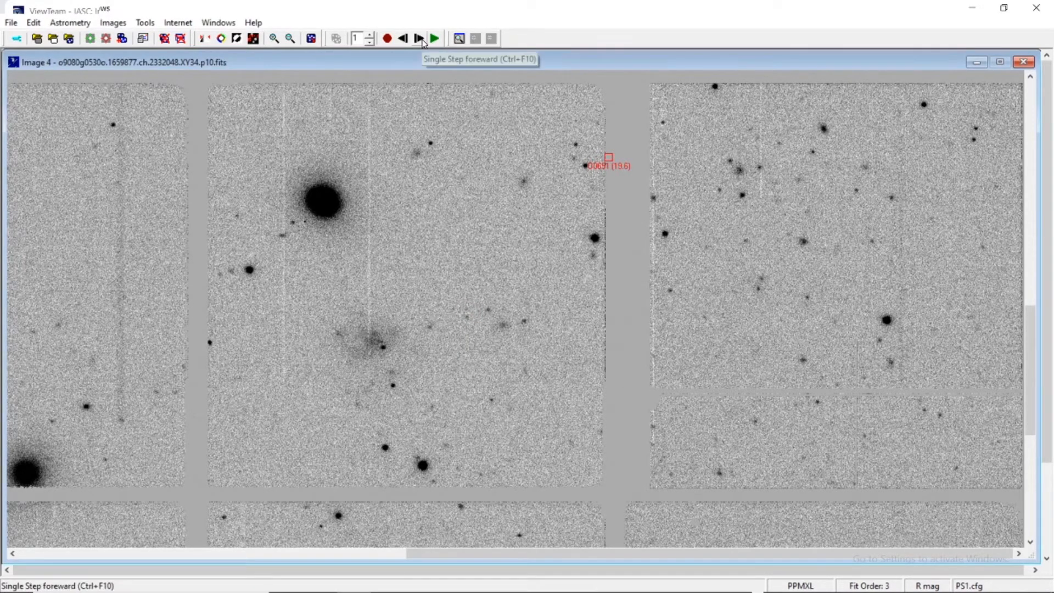
{"action": "left_click", "coordinate": [423, 40]}
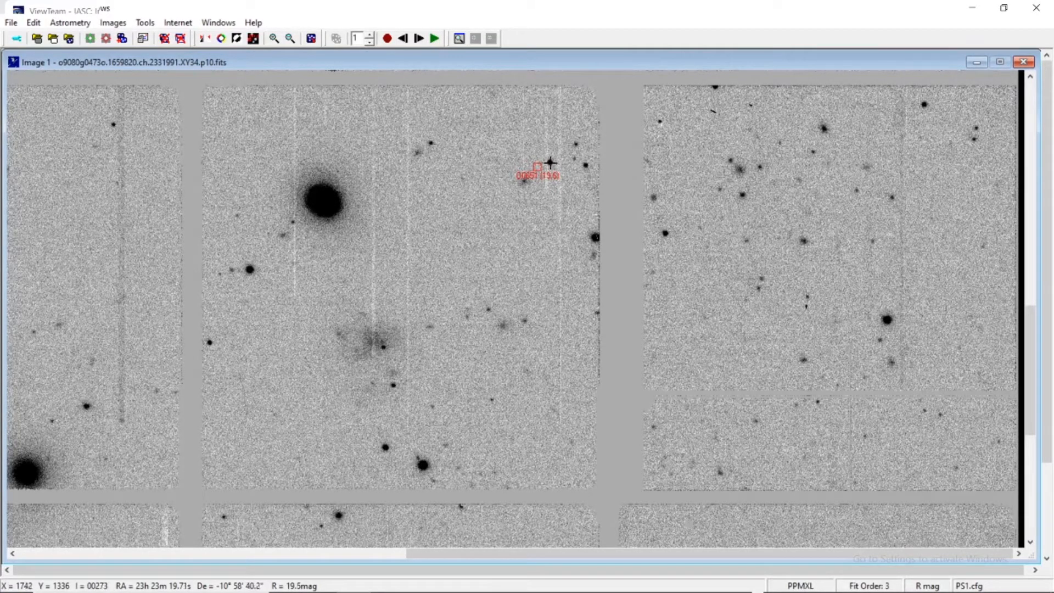
{"action": "left_click", "coordinate": [551, 163]}
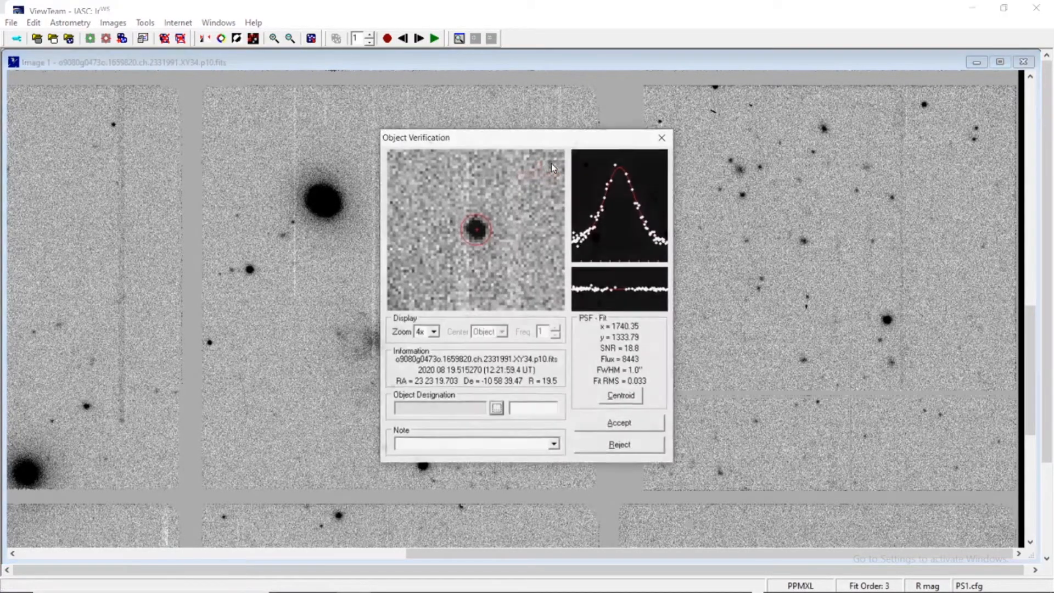
{"action": "left_click", "coordinate": [496, 409]}
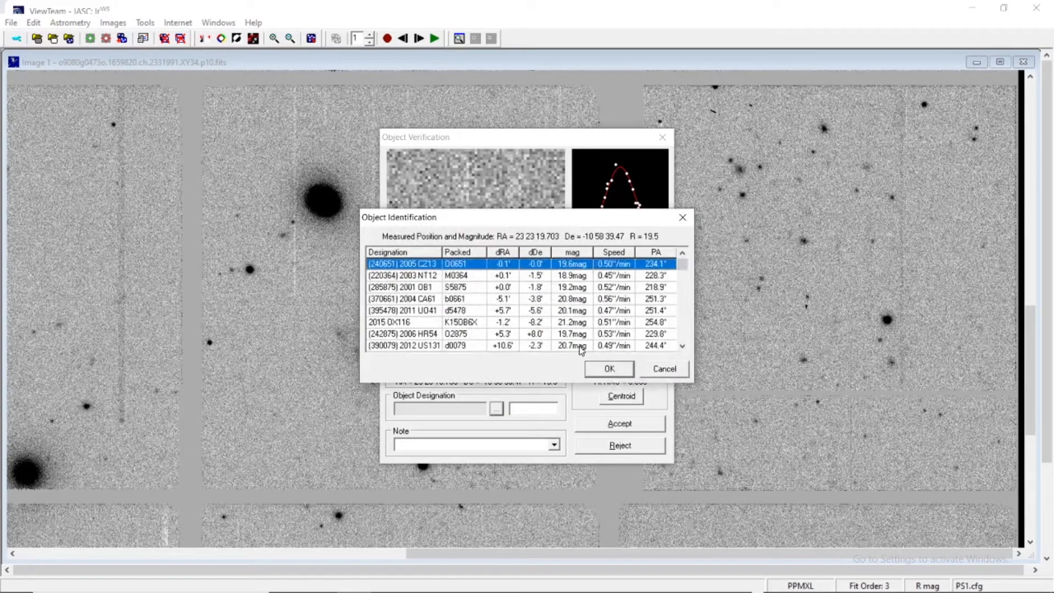
{"action": "left_click", "coordinate": [608, 373]}
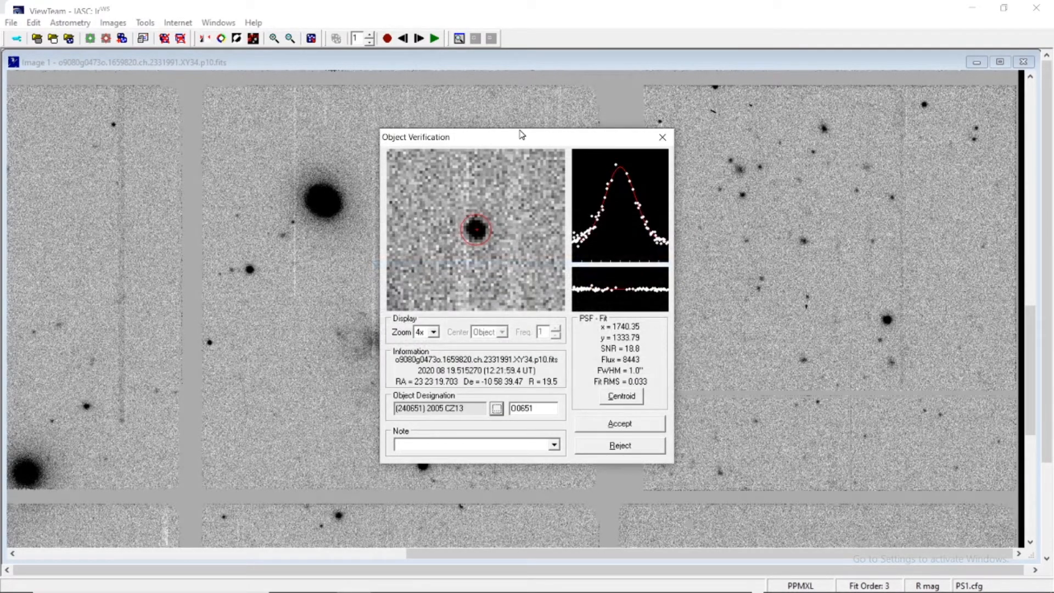
{"action": "left_click_drag", "start_coordinate": [522, 134], "coordinate": [730, 89]}
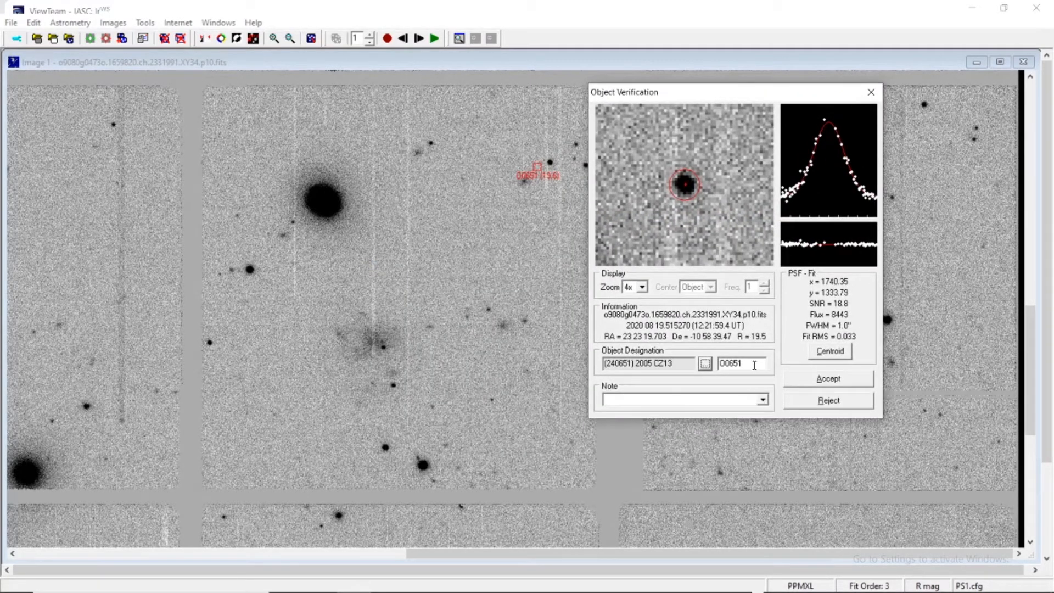
{"action": "double_click", "coordinate": [755, 366]}
{"action": "left_click", "coordinate": [828, 379]}
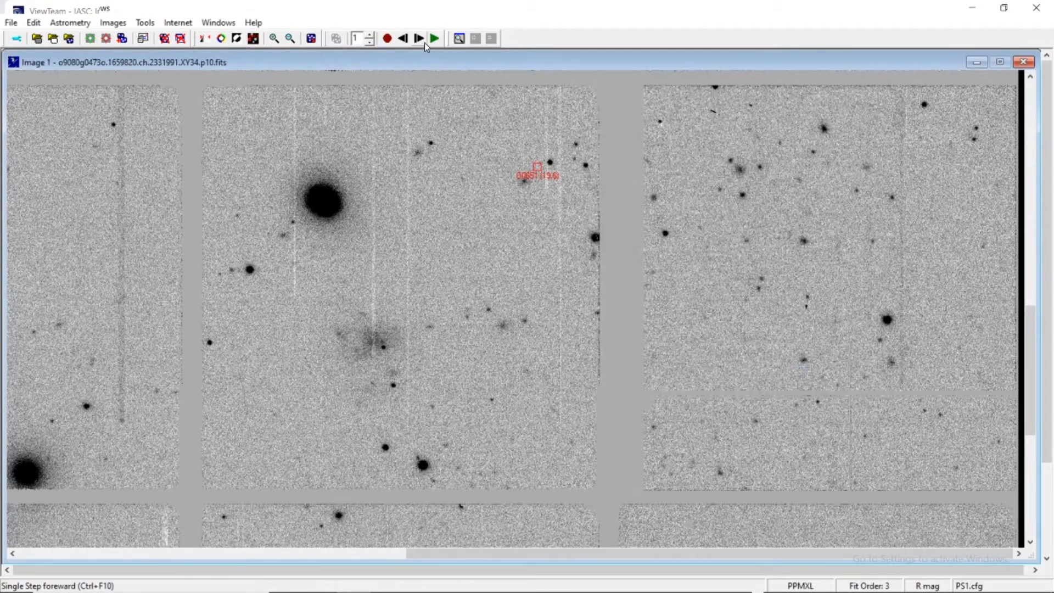
{"action": "left_click", "coordinate": [422, 41]}
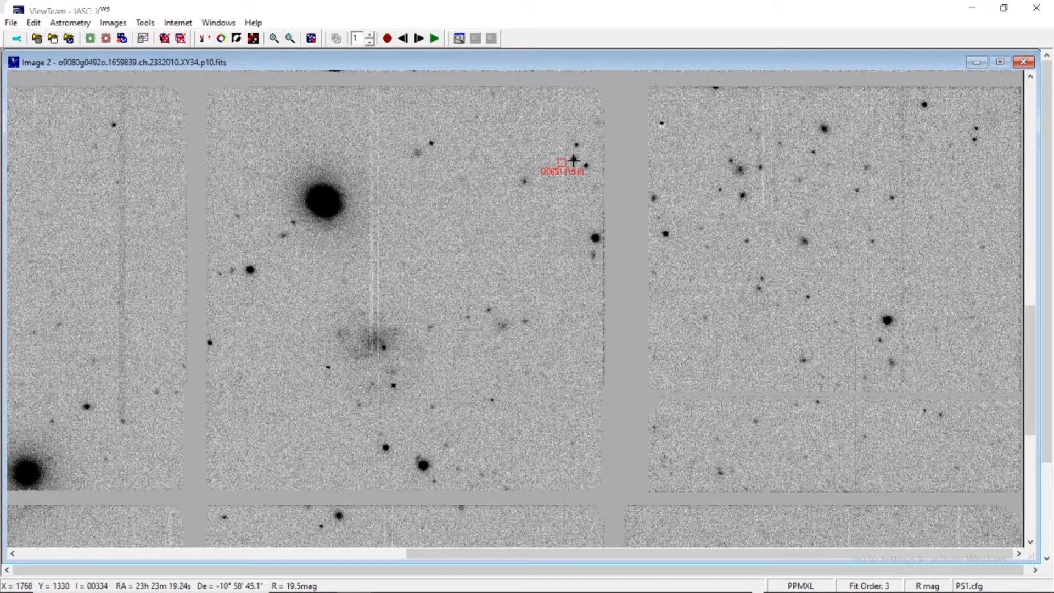
{"action": "left_click", "coordinate": [574, 159]}
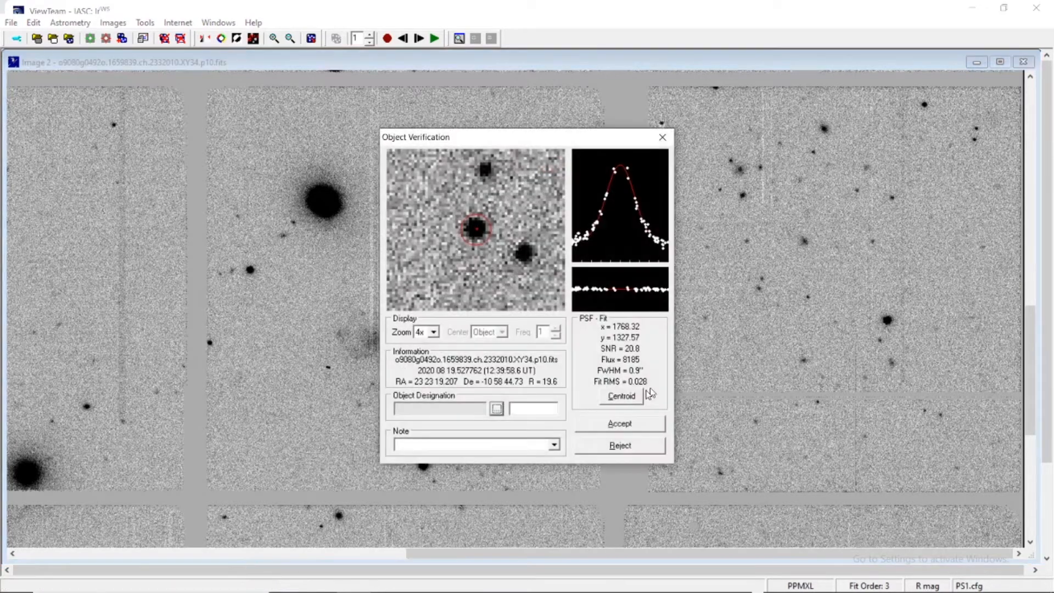
{"action": "left_click", "coordinate": [497, 408]}
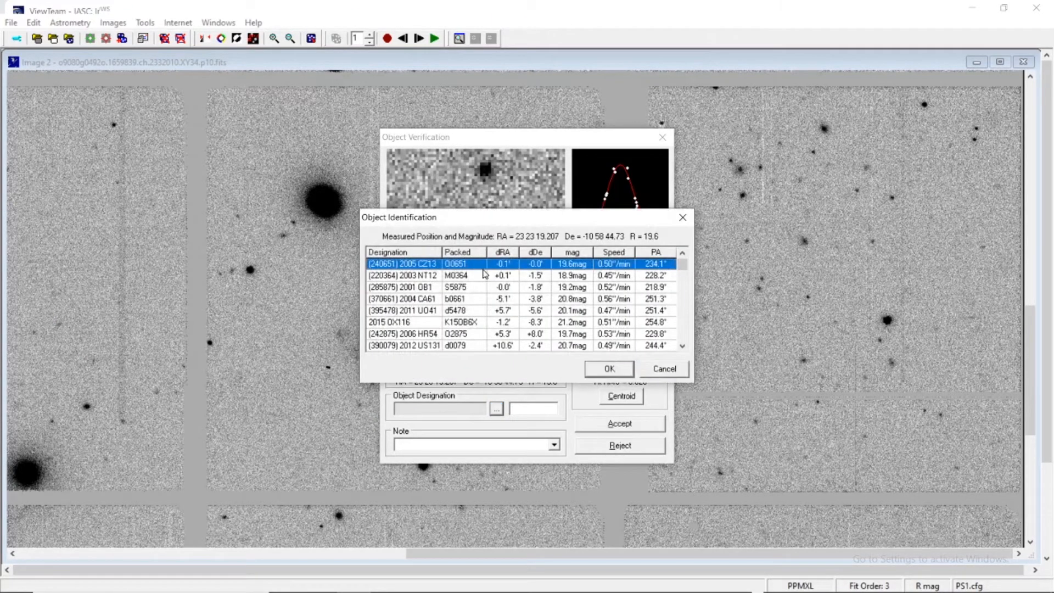
{"action": "left_click", "coordinate": [610, 368]}
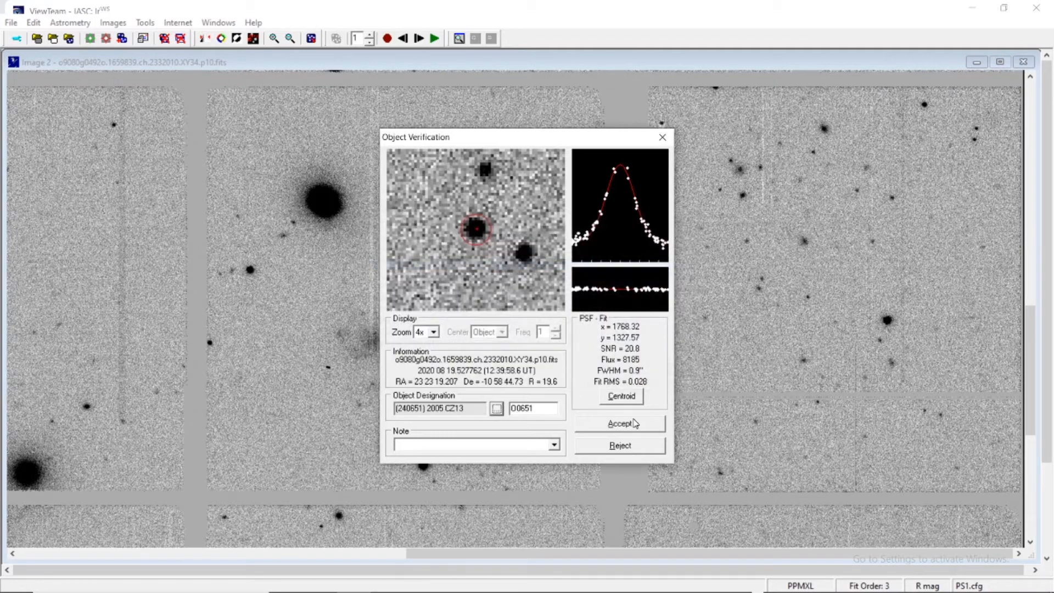
{"action": "left_click", "coordinate": [634, 423]}
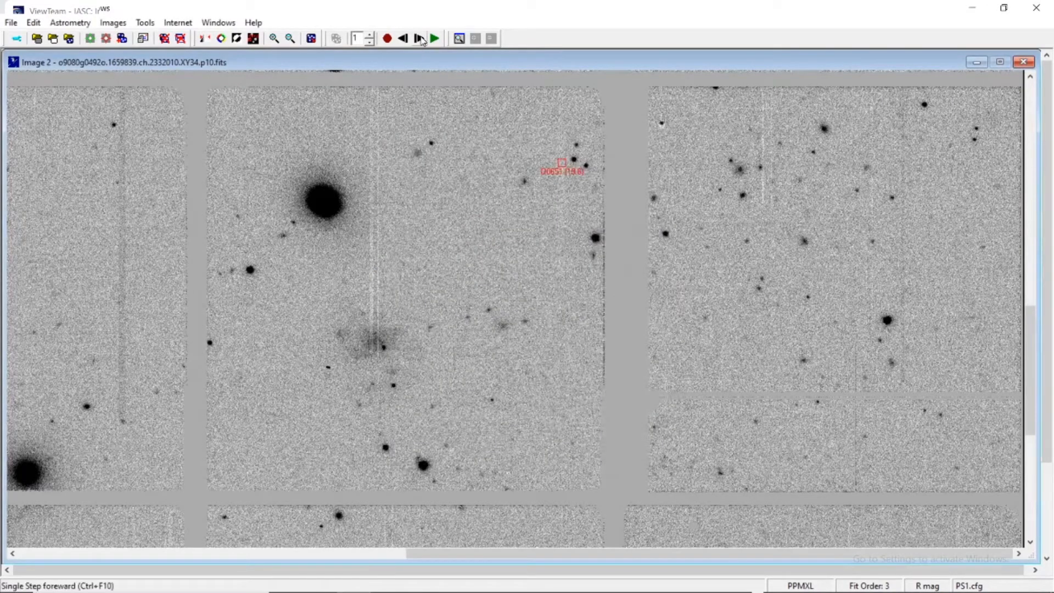
{"action": "left_click", "coordinate": [420, 38]}
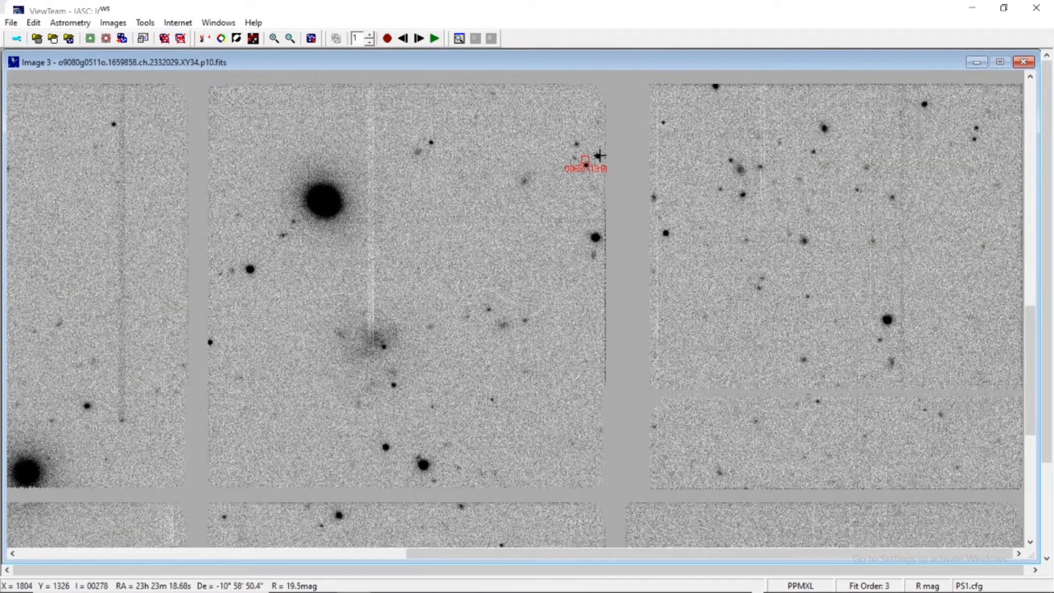
{"action": "left_click", "coordinate": [599, 159]}
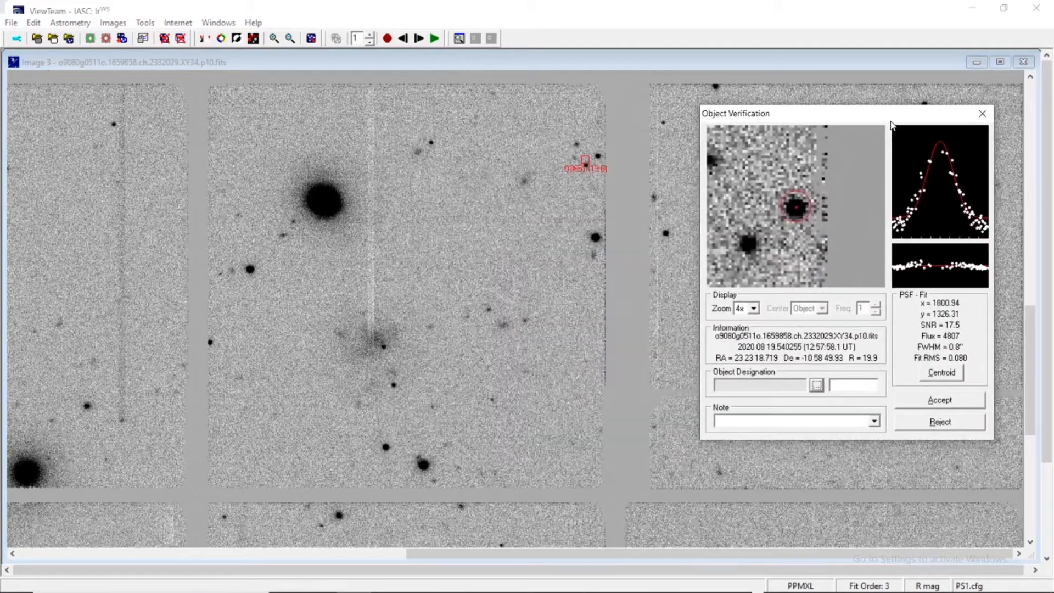
{"action": "left_click", "coordinate": [817, 386]}
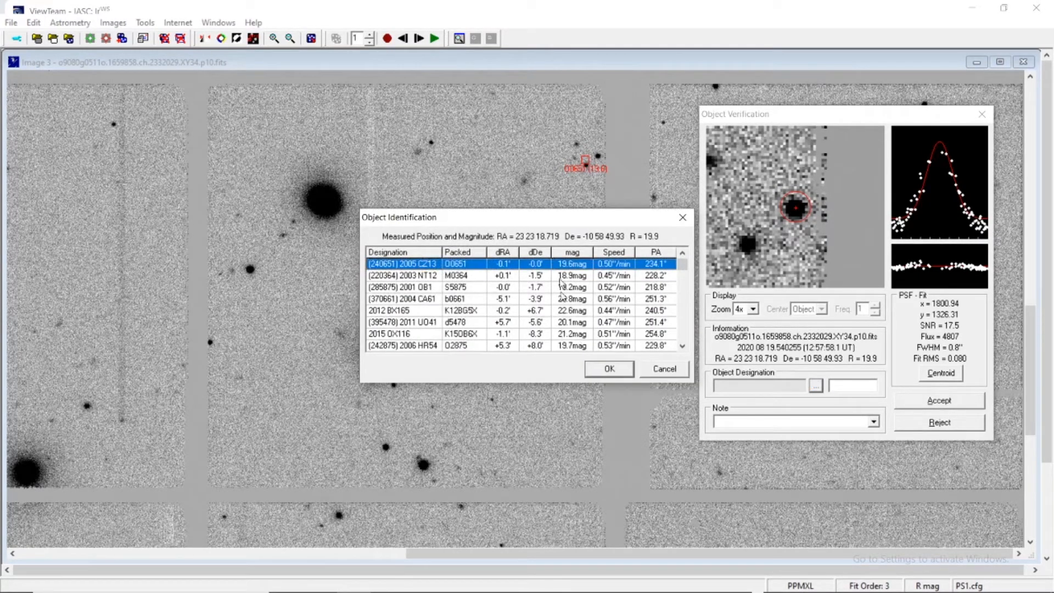
{"action": "left_click", "coordinate": [610, 369]}
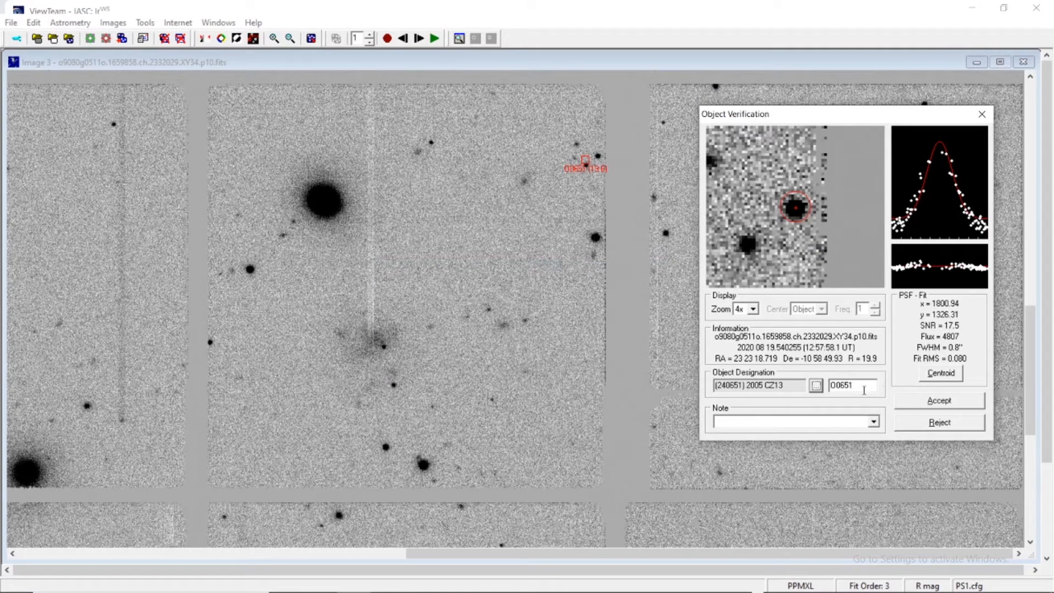
{"action": "key", "text": "Tab"}
{"action": "left_click", "coordinate": [957, 403]}
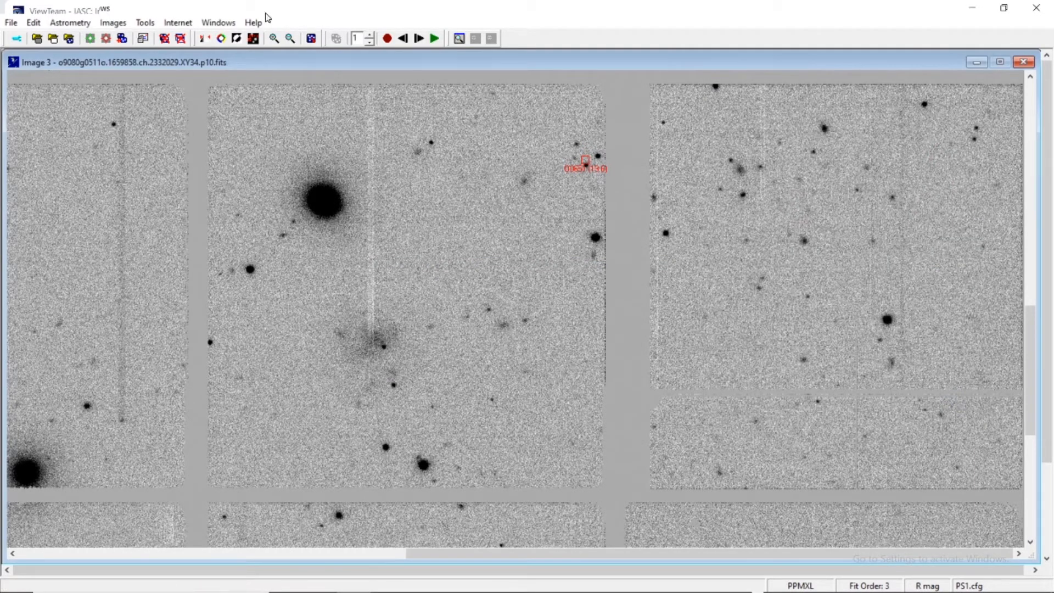
- Advance to Image 4, review the O0651 measurement lines in the MPC report file, and close the report
{"action": "left_click", "coordinate": [418, 38]}
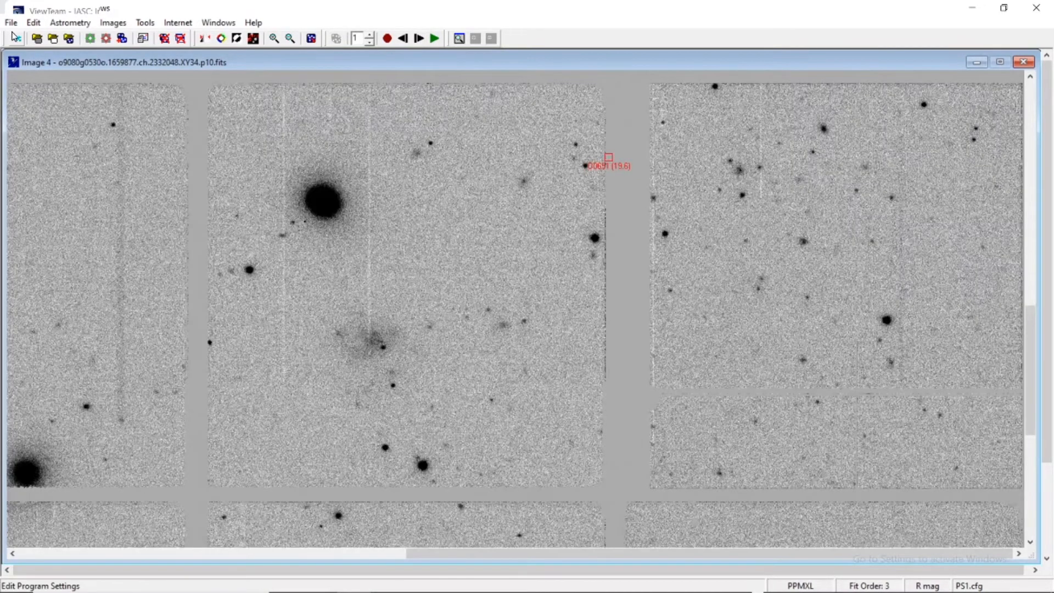
{"action": "left_click", "coordinate": [11, 22]}
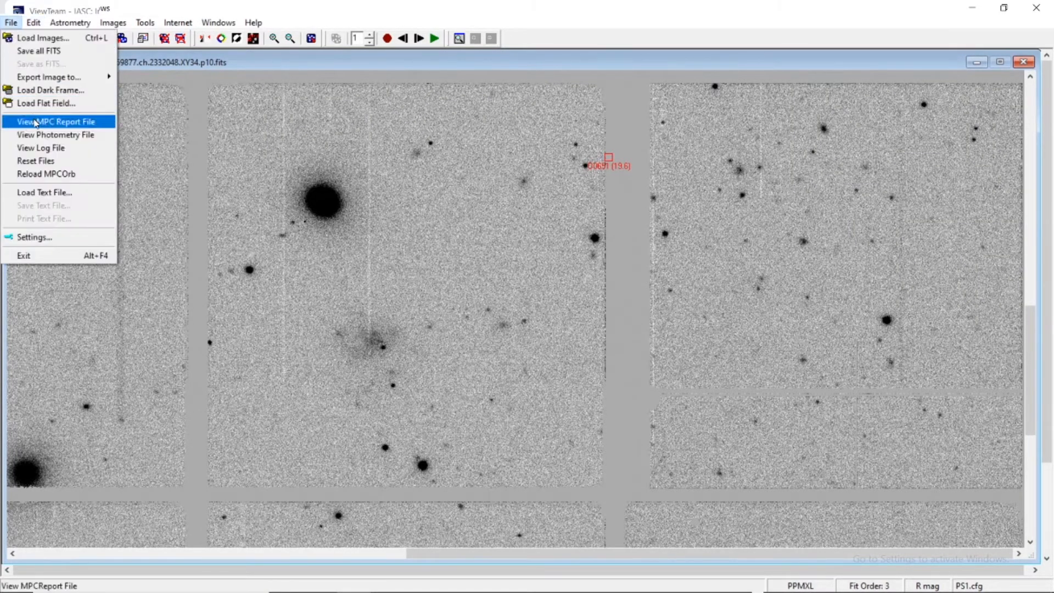
{"action": "left_click", "coordinate": [35, 123]}
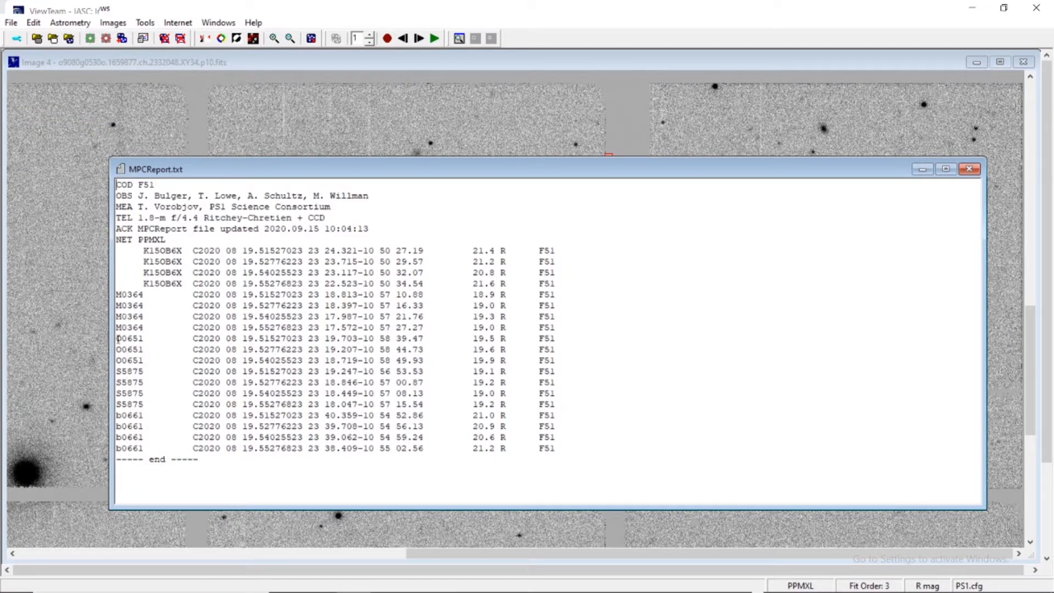
{"action": "left_click_drag", "start_coordinate": [118, 338], "coordinate": [595, 360]}
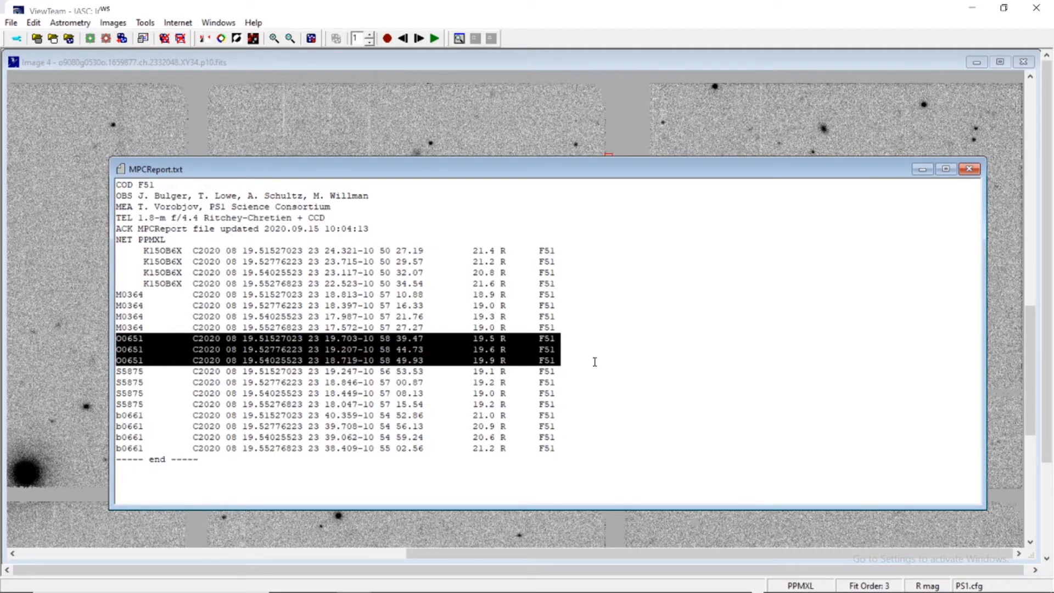
{"action": "left_click", "coordinate": [671, 310]}
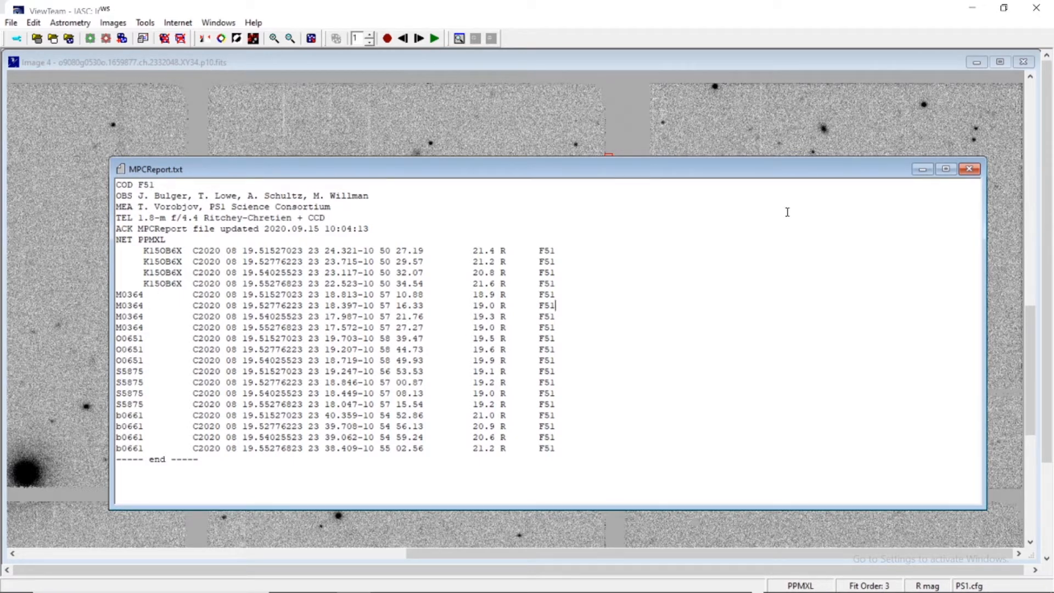
{"action": "left_click", "coordinate": [969, 169]}
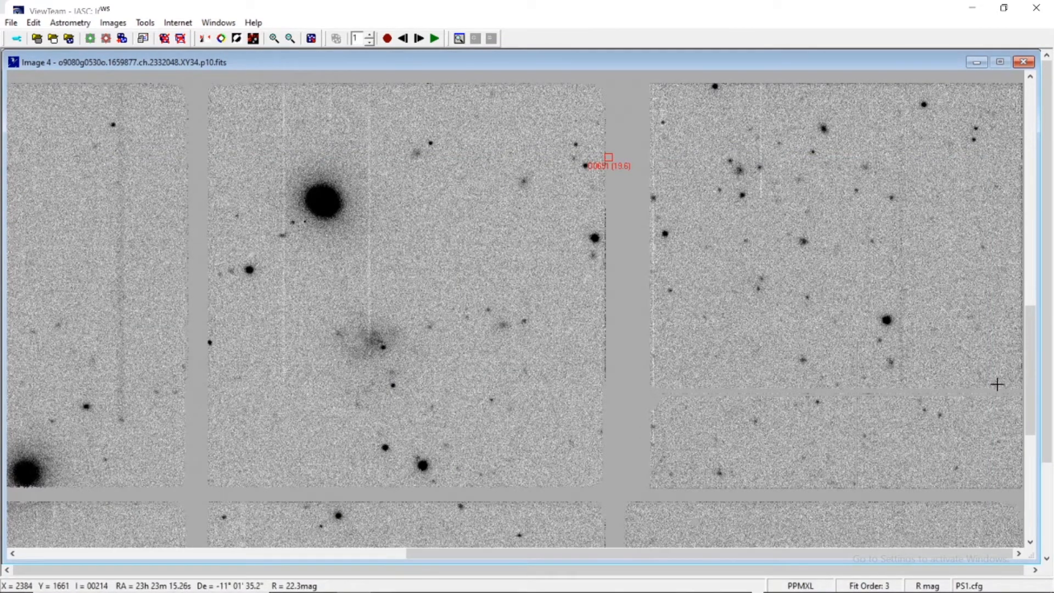
- Blink the images and search the rest of this row and the bottom row of sectors for moving objects
{"action": "left_click", "coordinate": [434, 39]}
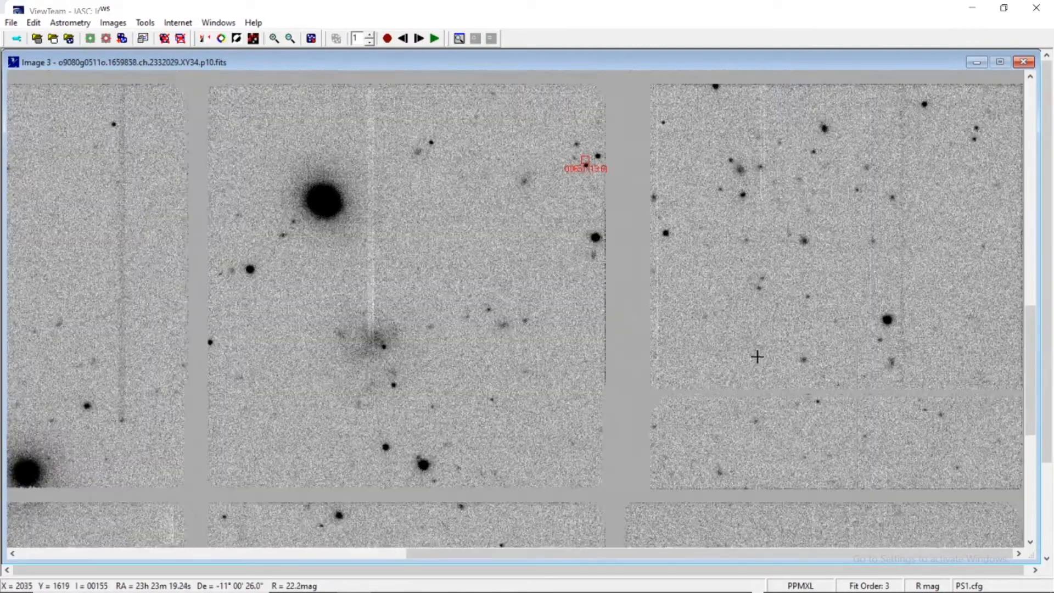
{"action": "left_click", "coordinate": [1034, 505]}
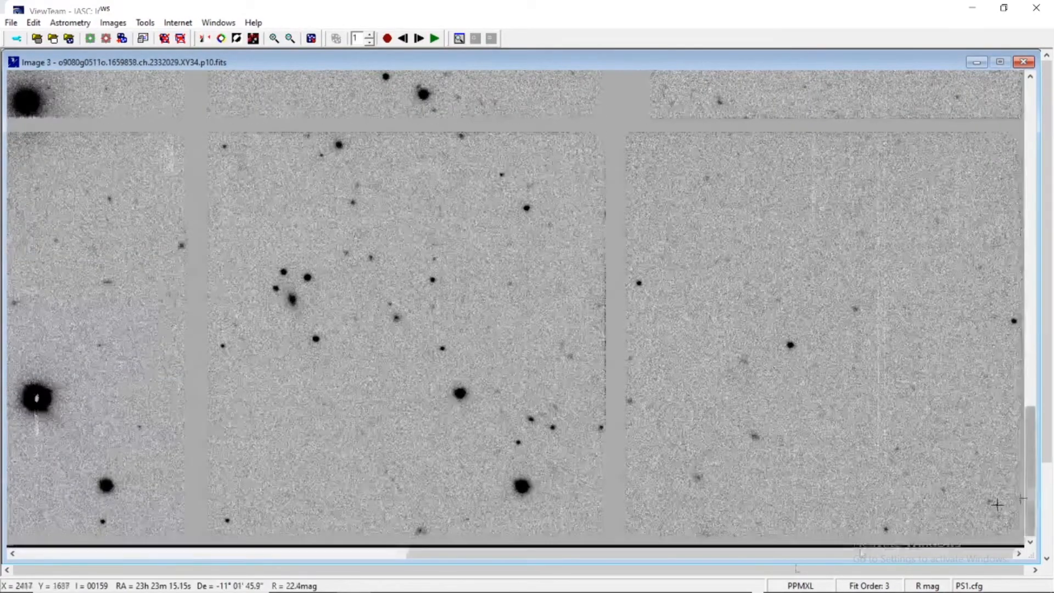
{"action": "left_click", "coordinate": [173, 555]}
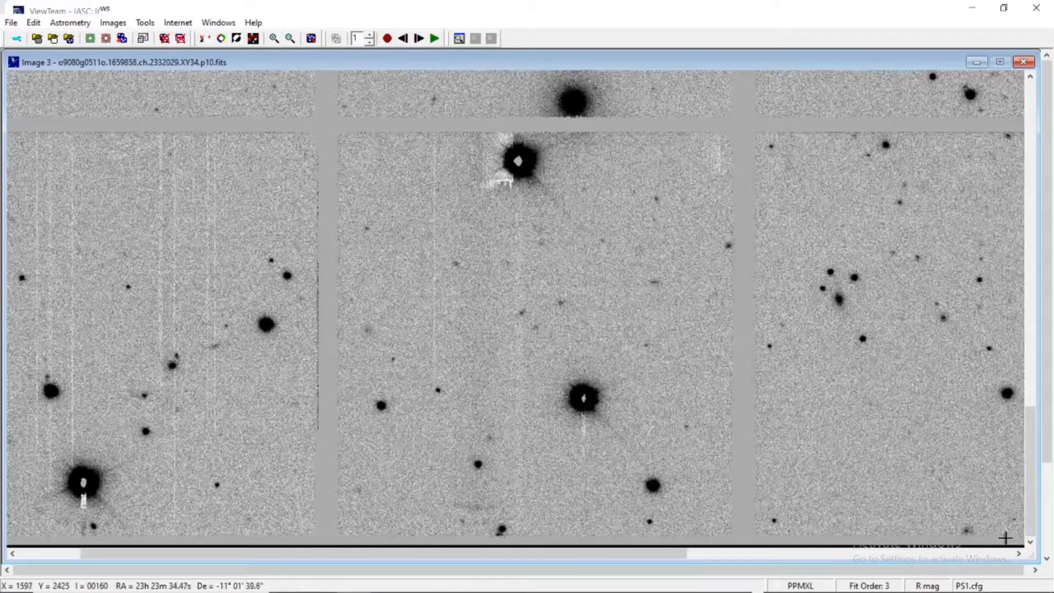
{"action": "left_click", "coordinate": [1018, 554]}
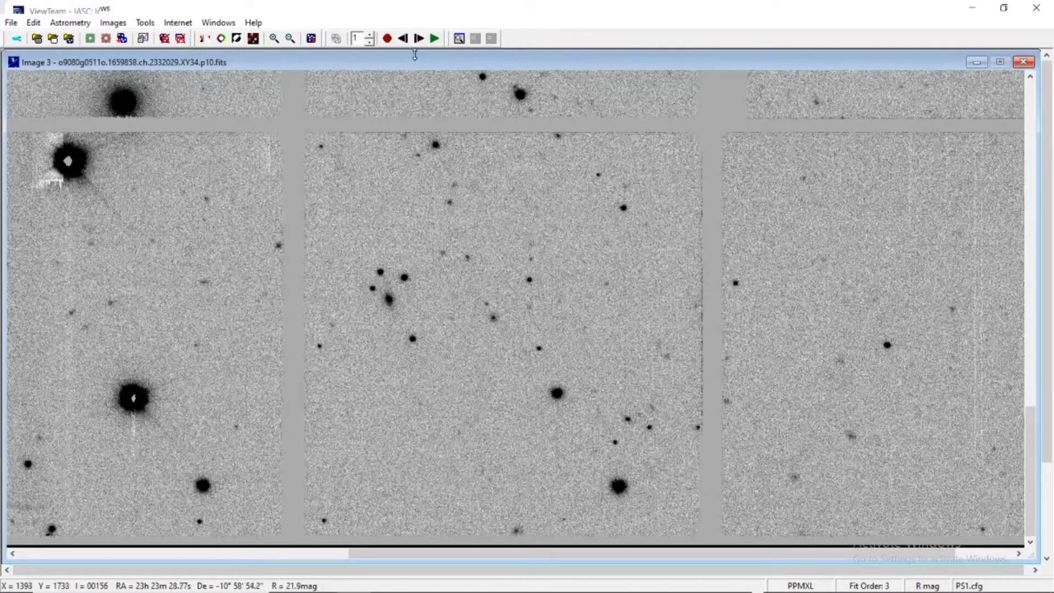
- Stop blinking on Image 1 and check the faint candidate in the upper part of the bottom row's middle sector, rejecting the measurement
{"action": "left_click", "coordinate": [388, 38]}
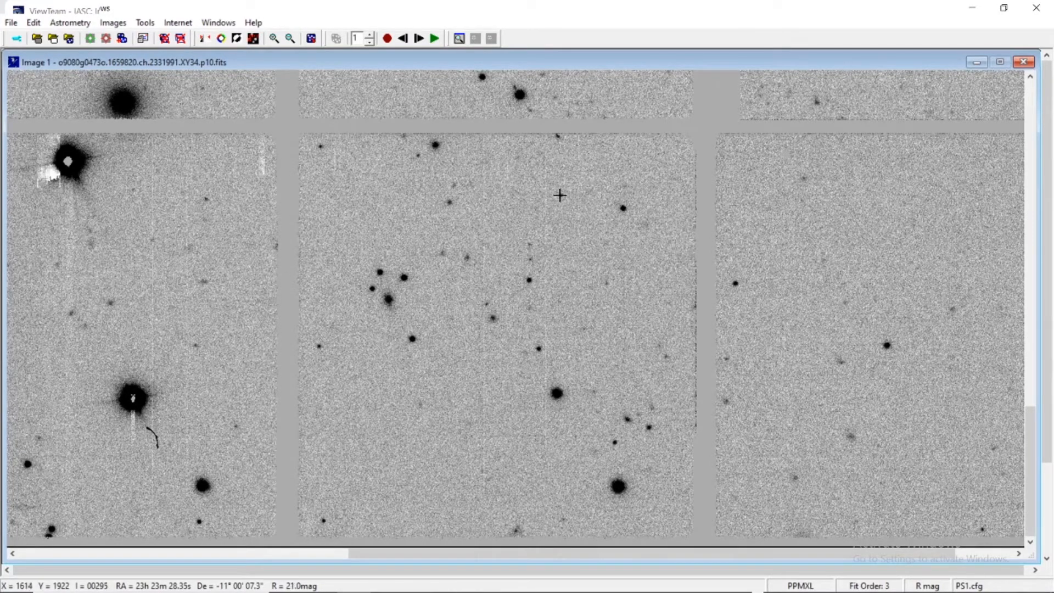
{"action": "left_click", "coordinate": [559, 195]}
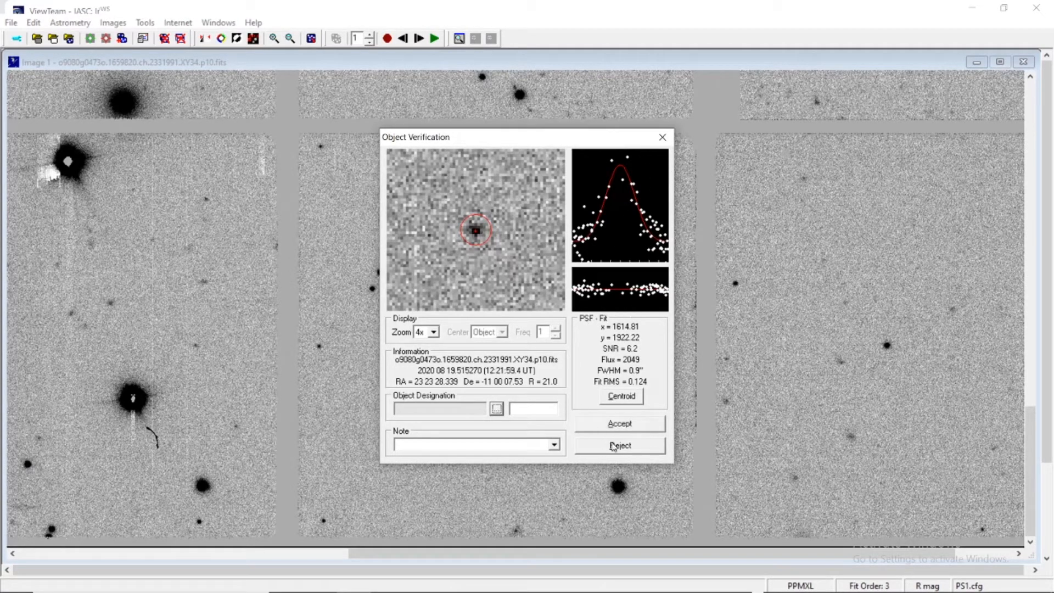
{"action": "left_click", "coordinate": [614, 447]}
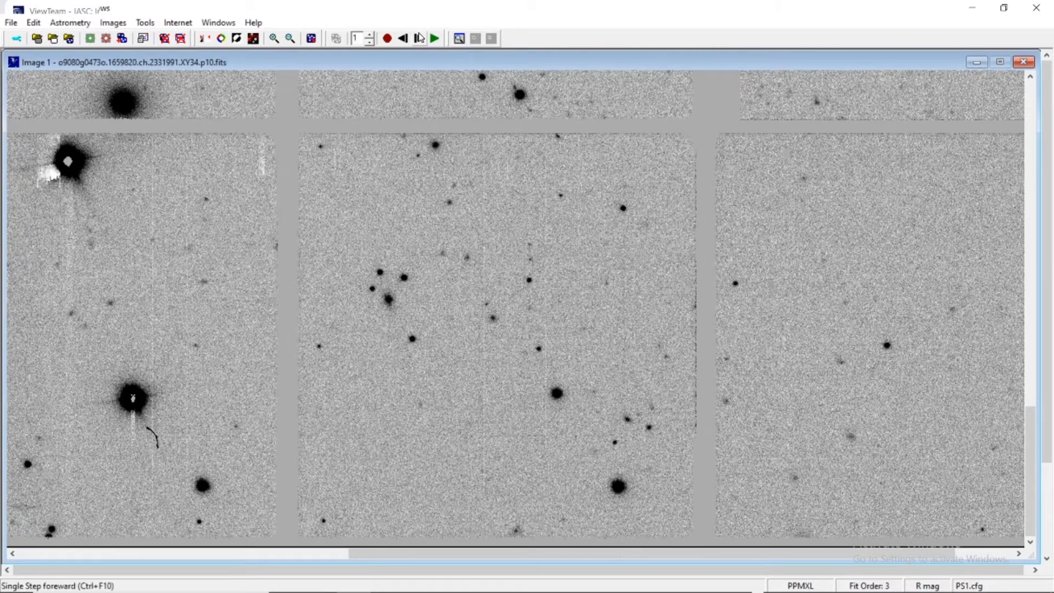
- Check the same candidate's verification data on Images 2, 3 and 4 in turn, closing each one without accepting the measurement
{"action": "left_click", "coordinate": [420, 38]}
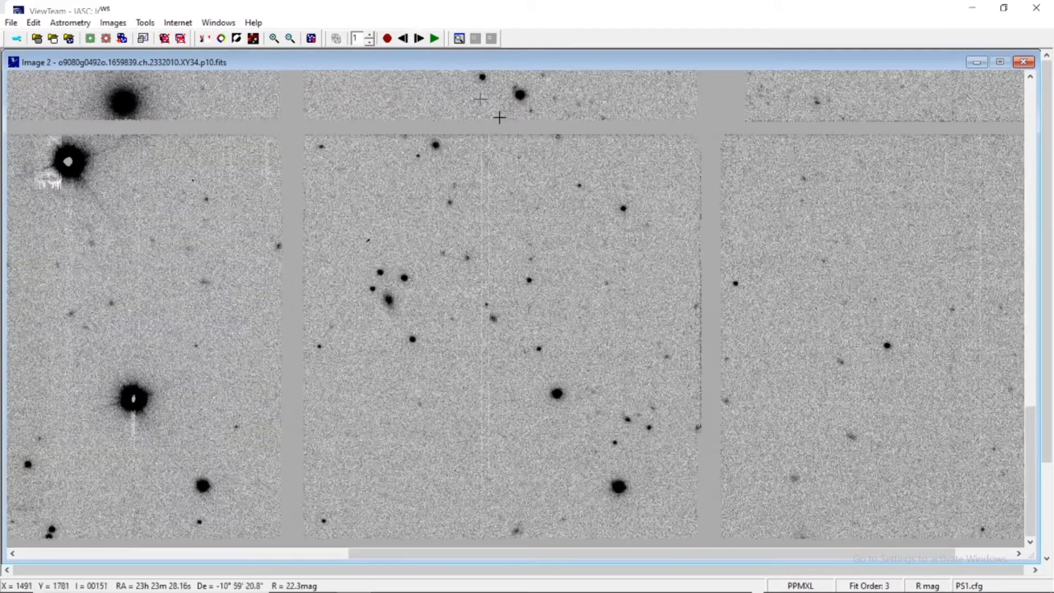
{"action": "left_click", "coordinate": [580, 184]}
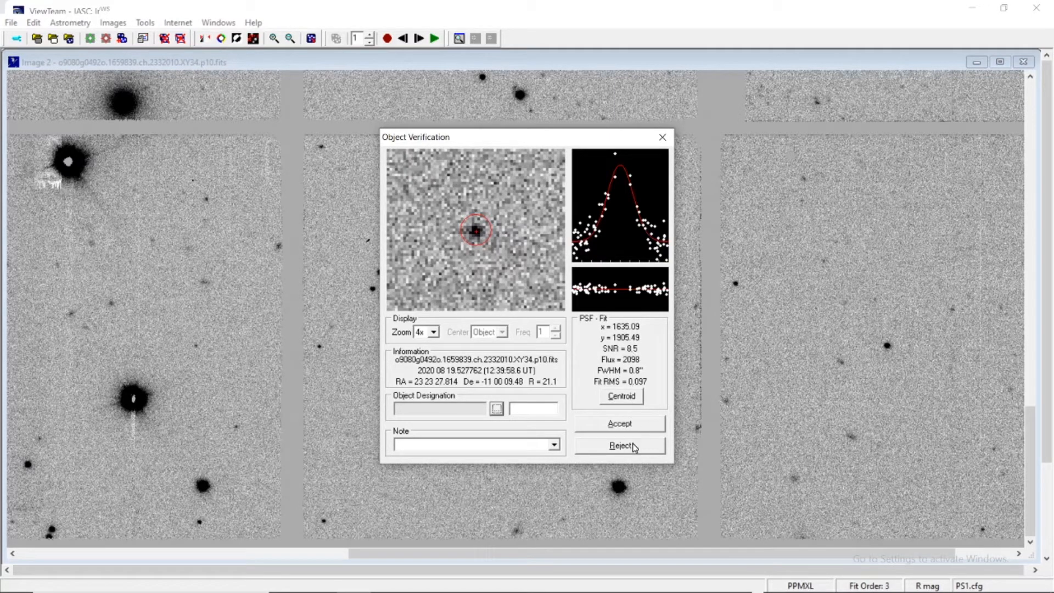
{"action": "left_click", "coordinate": [616, 443]}
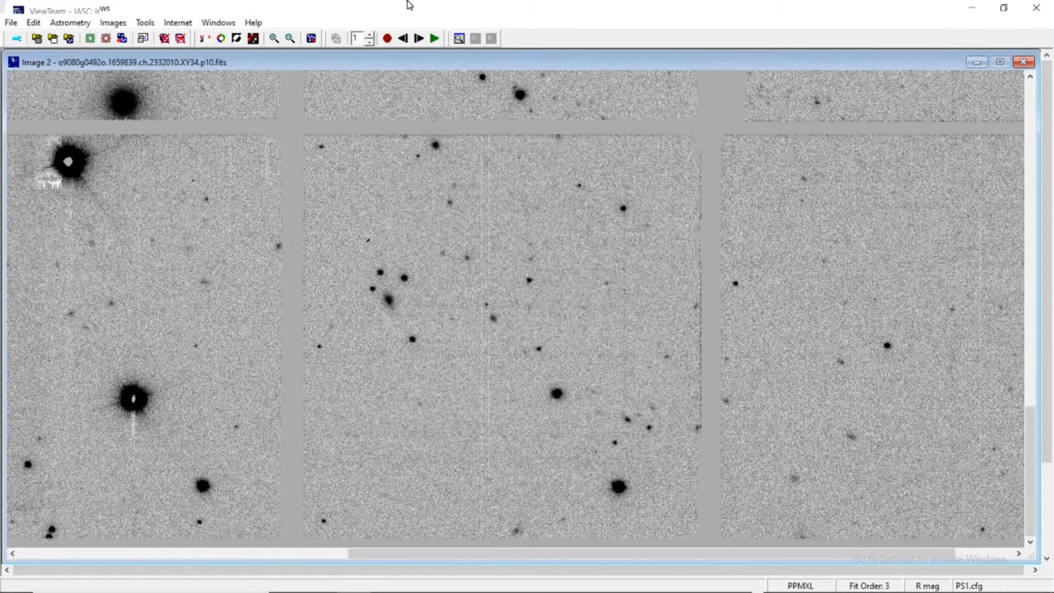
{"action": "left_click", "coordinate": [420, 38]}
{"action": "left_click", "coordinate": [598, 175]}
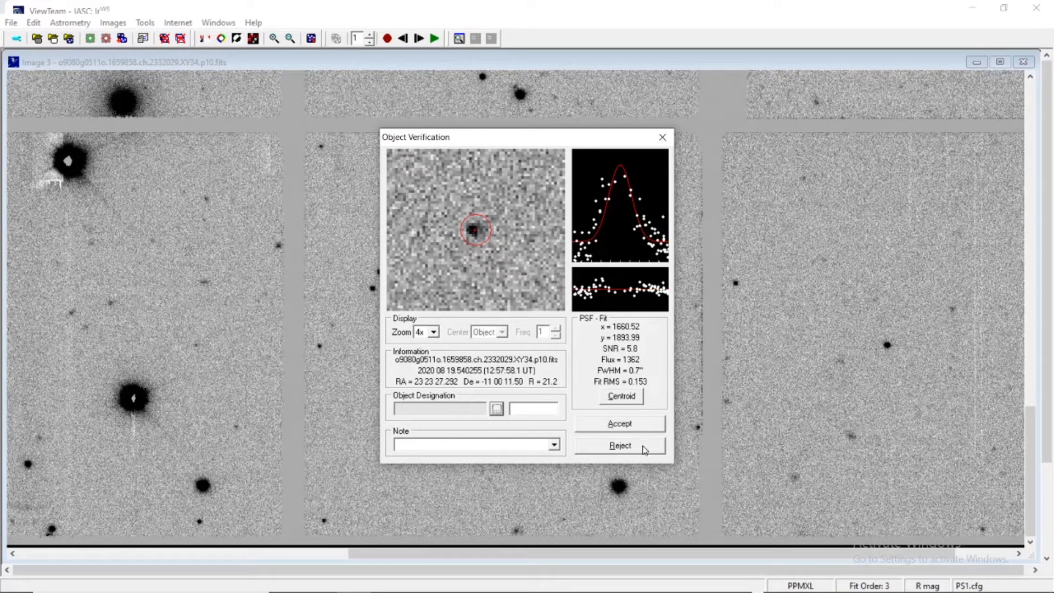
{"action": "left_click", "coordinate": [621, 445]}
{"action": "left_click", "coordinate": [418, 38]}
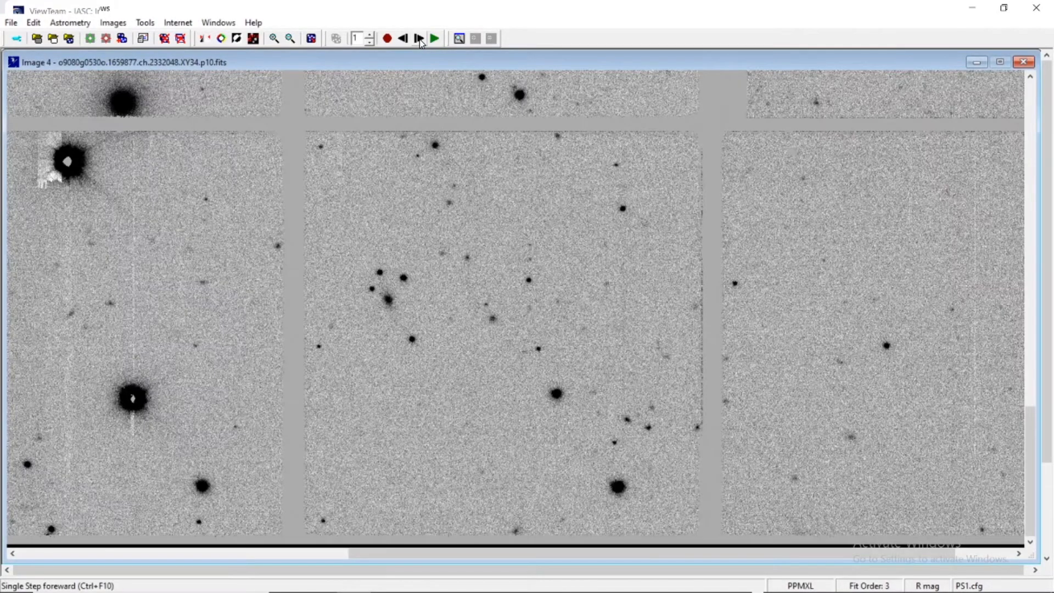
{"action": "left_click", "coordinate": [617, 165]}
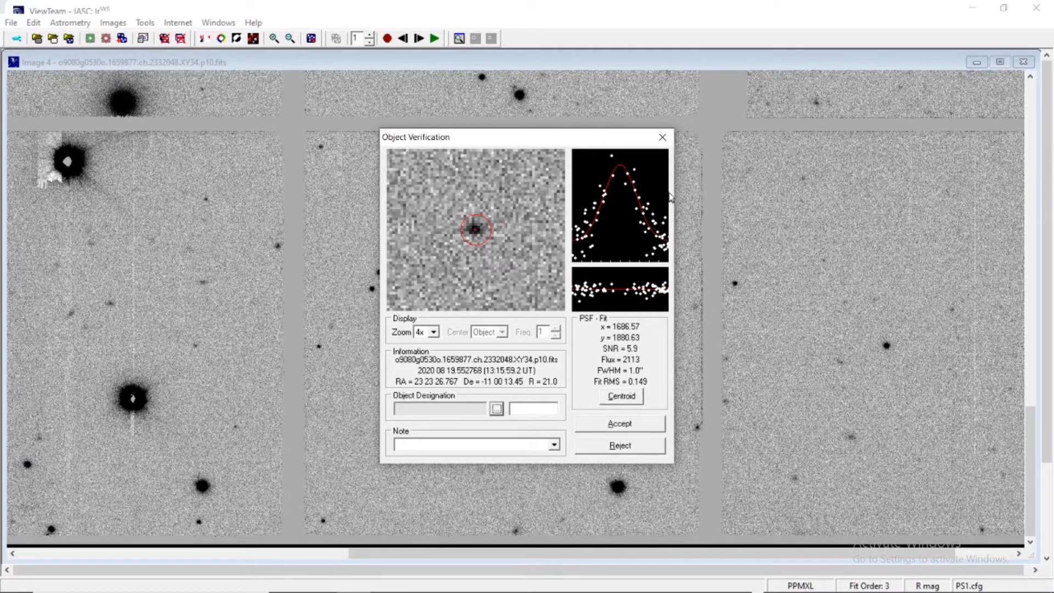
{"action": "left_click", "coordinate": [662, 137]}
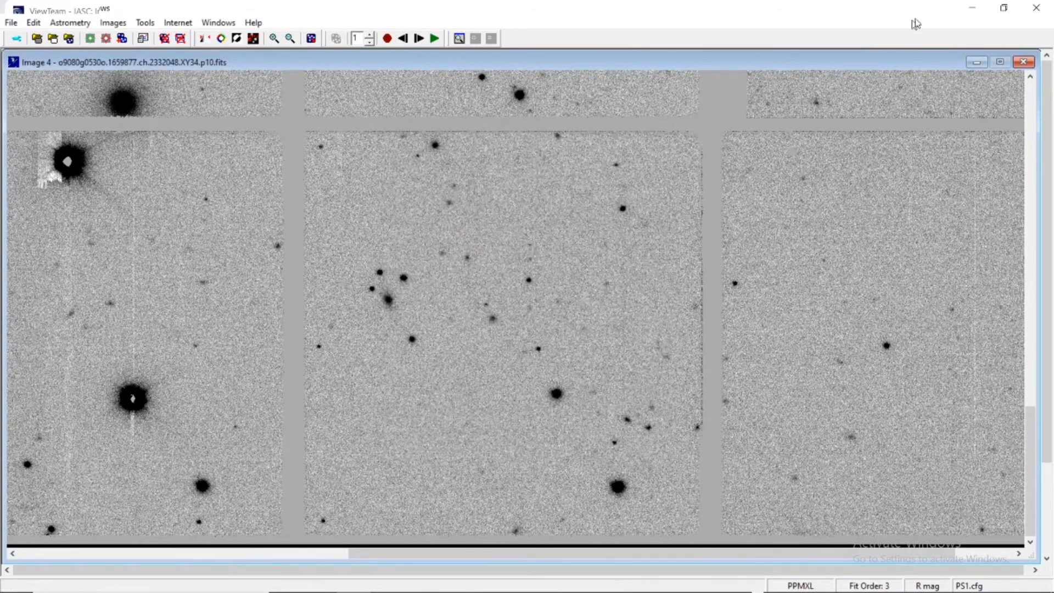
- Switch to MPC REPORTS.docx in Word, review the ROW 4, COLUMN 3 table for the unknown object, and return to Astrometrica
{"action": "left_click", "coordinate": [971, 7]}
{"action": "scroll", "coordinate": [616, 326], "scroll_direction": "down", "scroll_amount": 10}
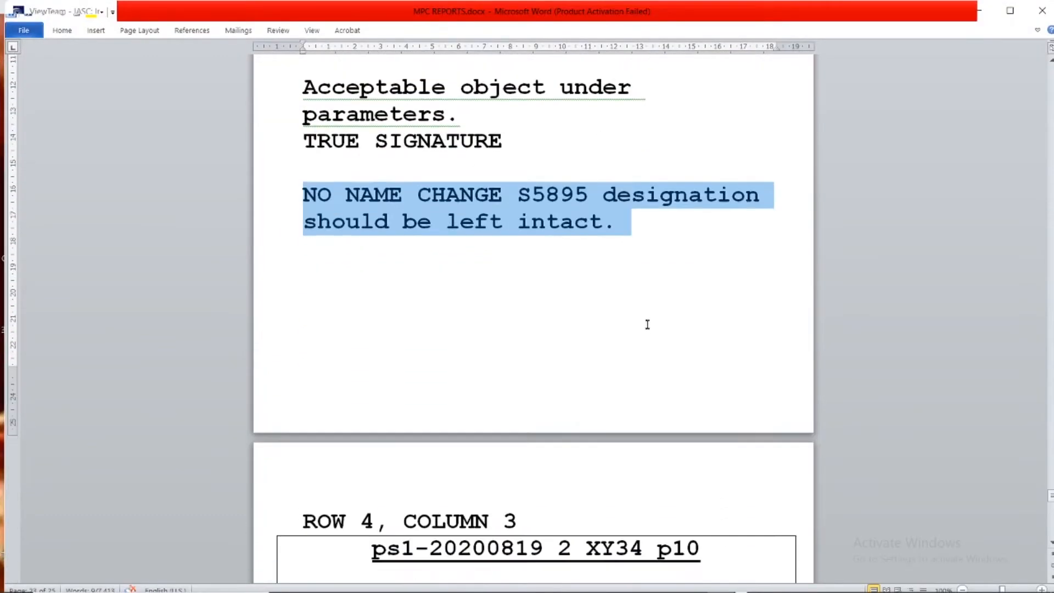
{"action": "scroll", "coordinate": [708, 360], "scroll_direction": "down", "scroll_amount": 5}
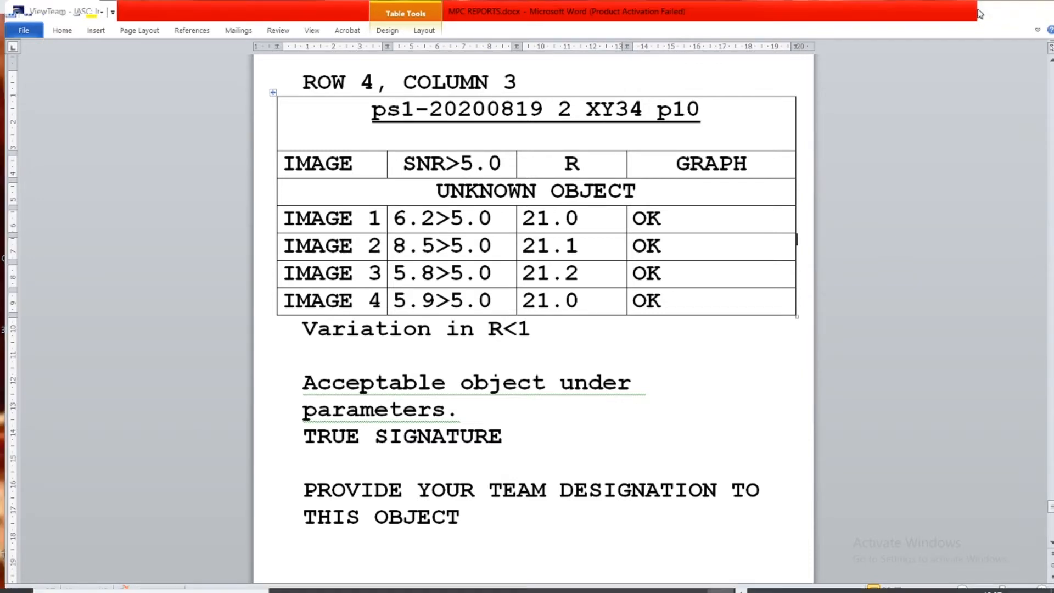
{"action": "left_click", "coordinate": [980, 12]}
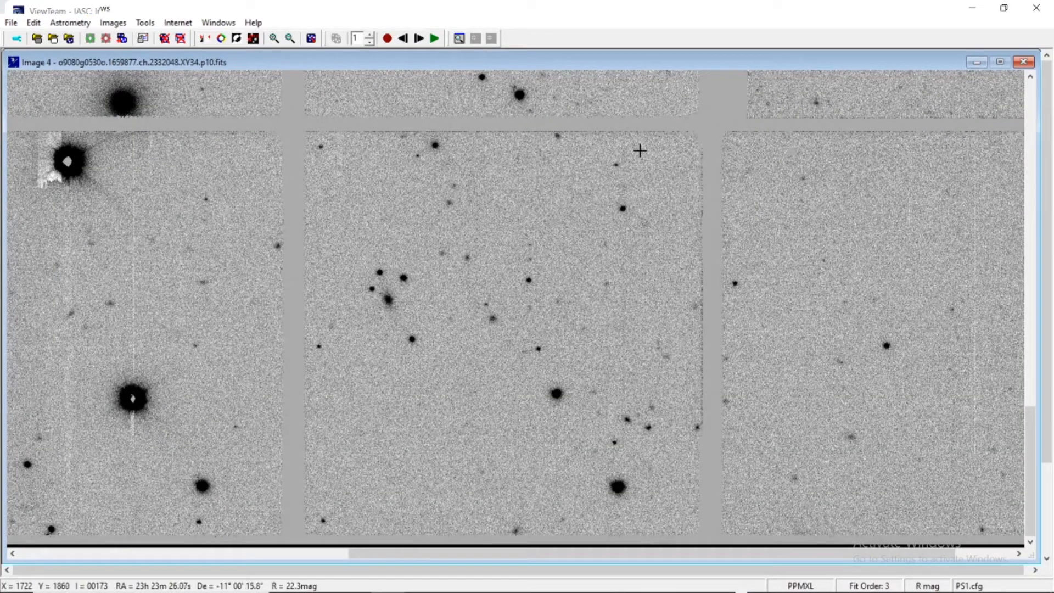
- Return to Image 1, measure the candidate in the bottom row's middle sector, replace the catalogue designation with IND0002, and accept it
{"action": "left_click", "coordinate": [419, 39]}
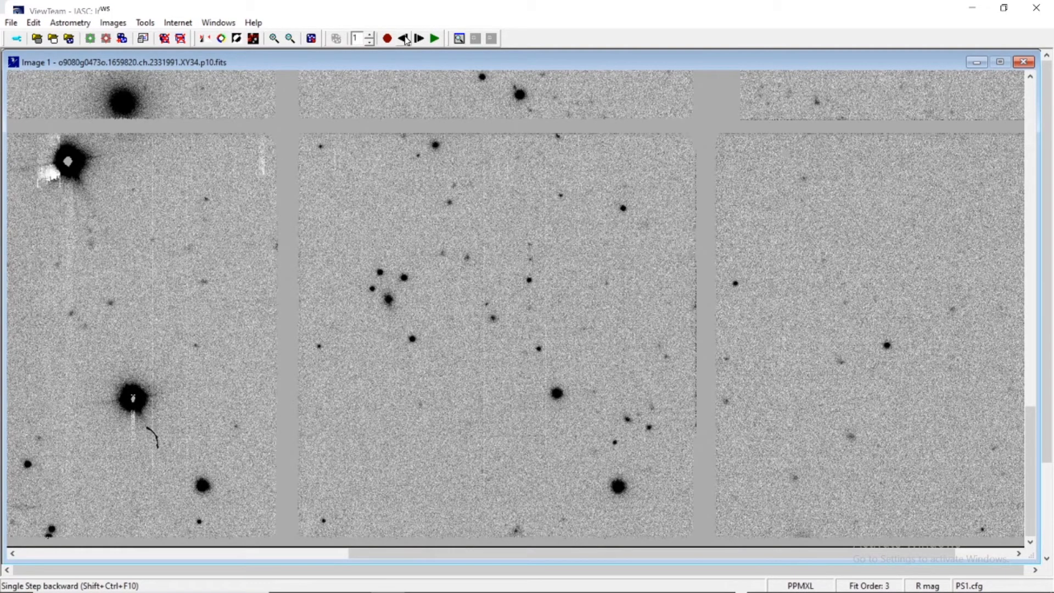
{"action": "left_click", "coordinate": [406, 38]}
{"action": "left_click", "coordinate": [419, 39]}
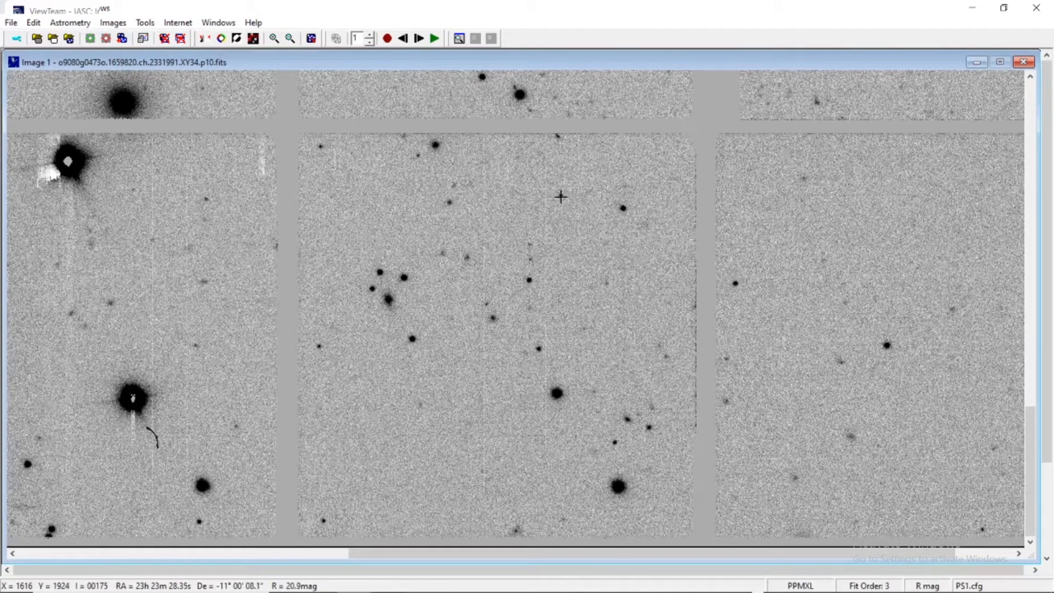
{"action": "left_click", "coordinate": [561, 196]}
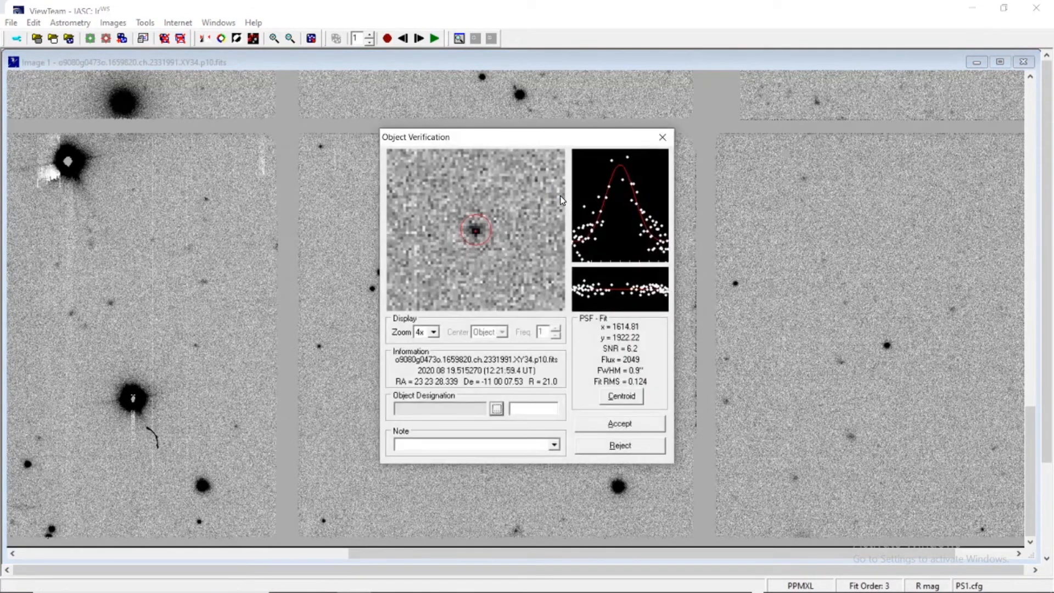
{"action": "left_click", "coordinate": [499, 411]}
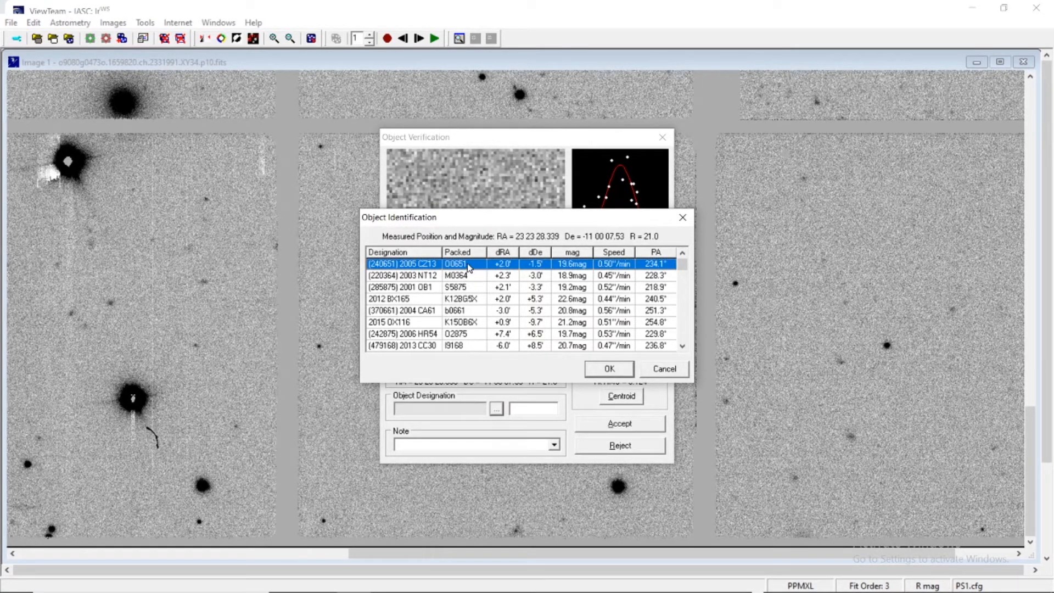
{"action": "left_click", "coordinate": [609, 369]}
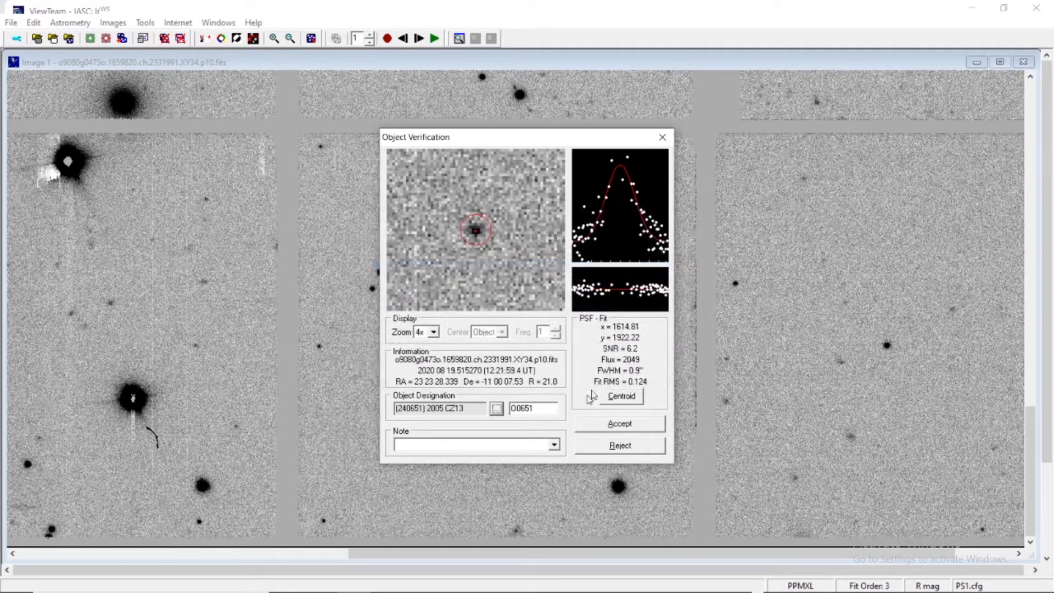
{"action": "left_click_drag", "start_coordinate": [522, 141], "coordinate": [807, 115]}
{"action": "left_click_drag", "start_coordinate": [826, 385], "coordinate": [785, 373]}
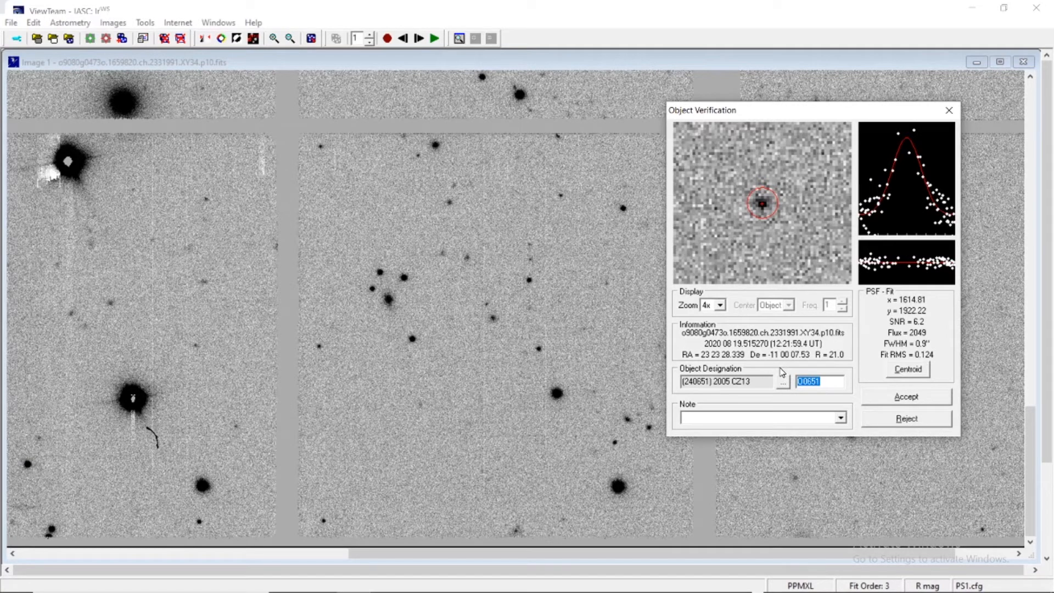
{"action": "key", "text": "Delete"}
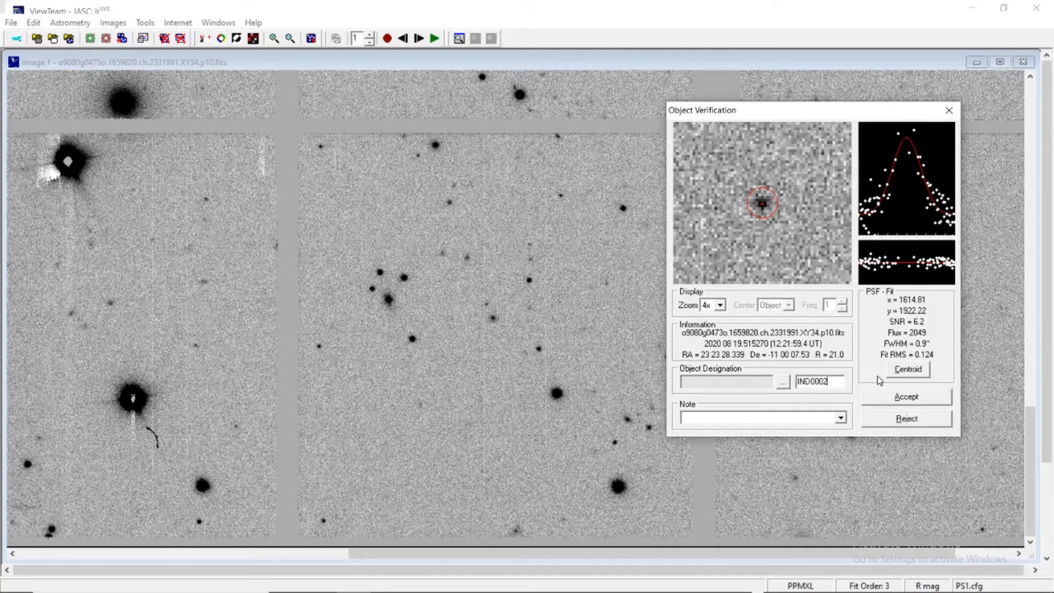
{"action": "left_click", "coordinate": [911, 400]}
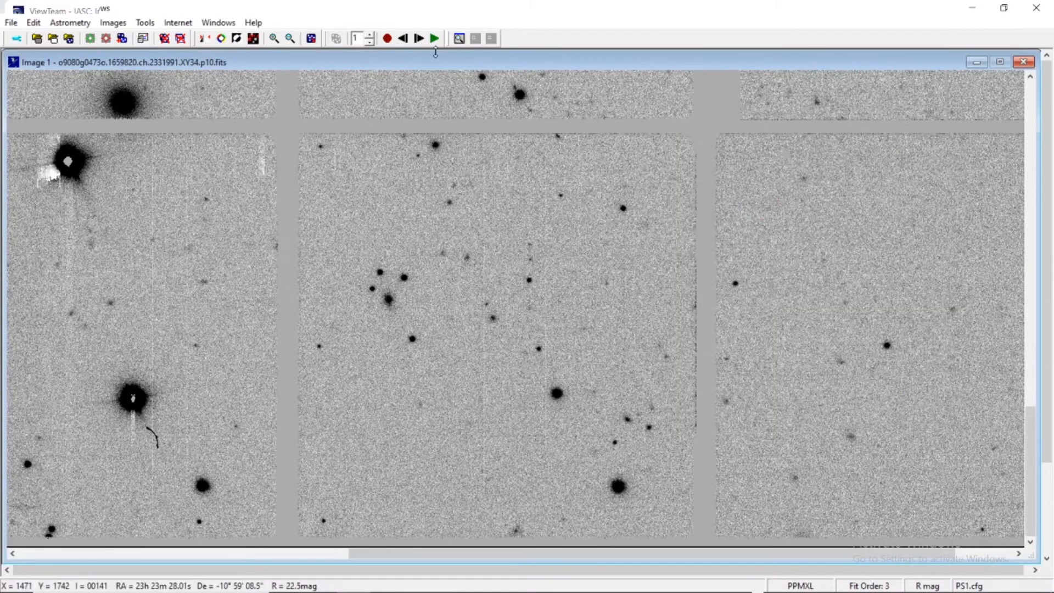
- Measure the same unknown object on Image 2, replace the catalogue designation with team designation IND0002, and accept the measurement
{"action": "left_click", "coordinate": [420, 39]}
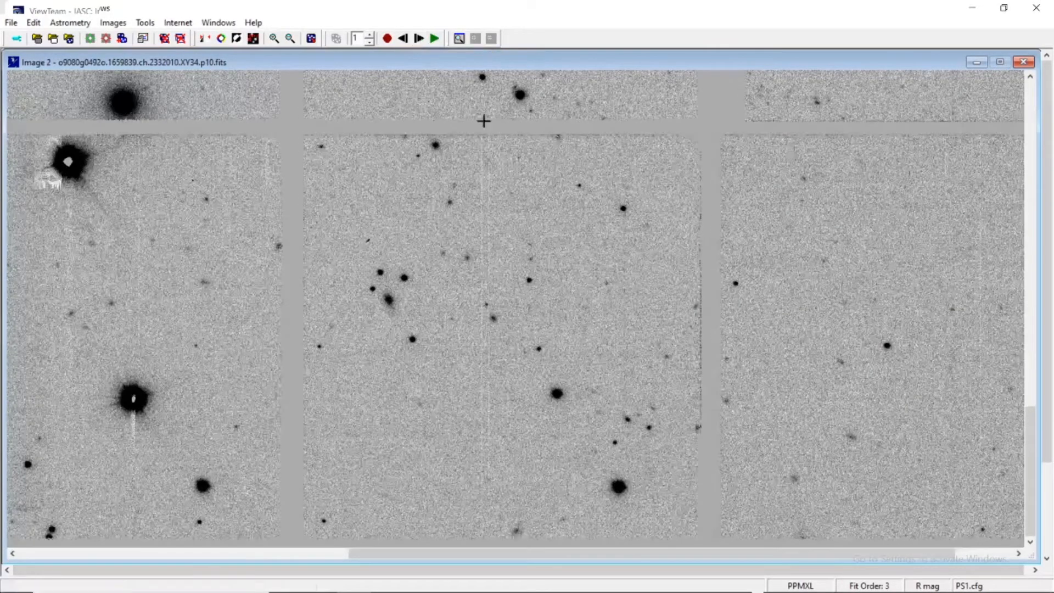
{"action": "left_click", "coordinate": [580, 184]}
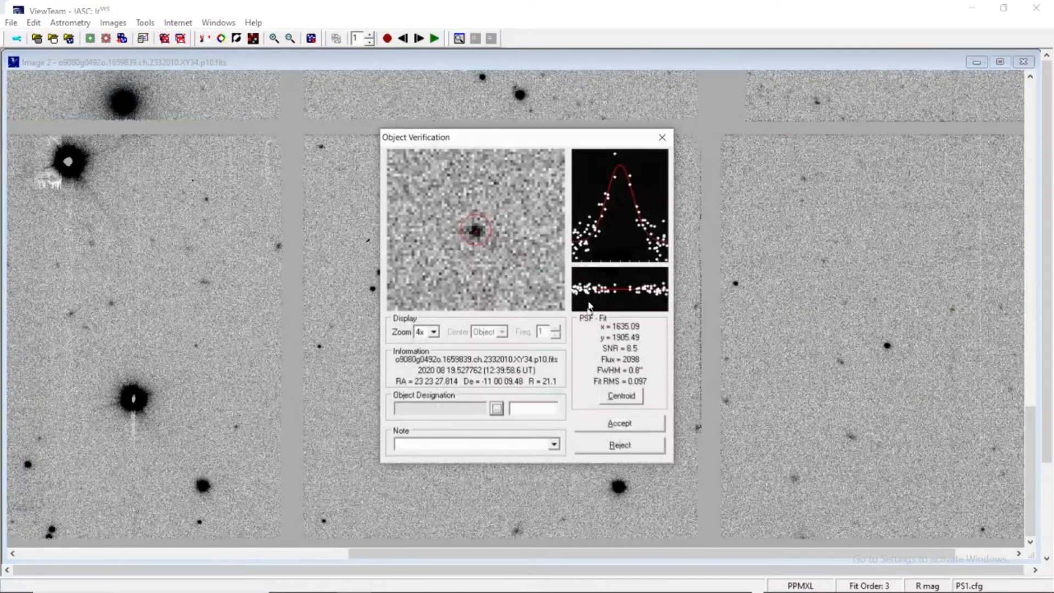
{"action": "left_click", "coordinate": [497, 409]}
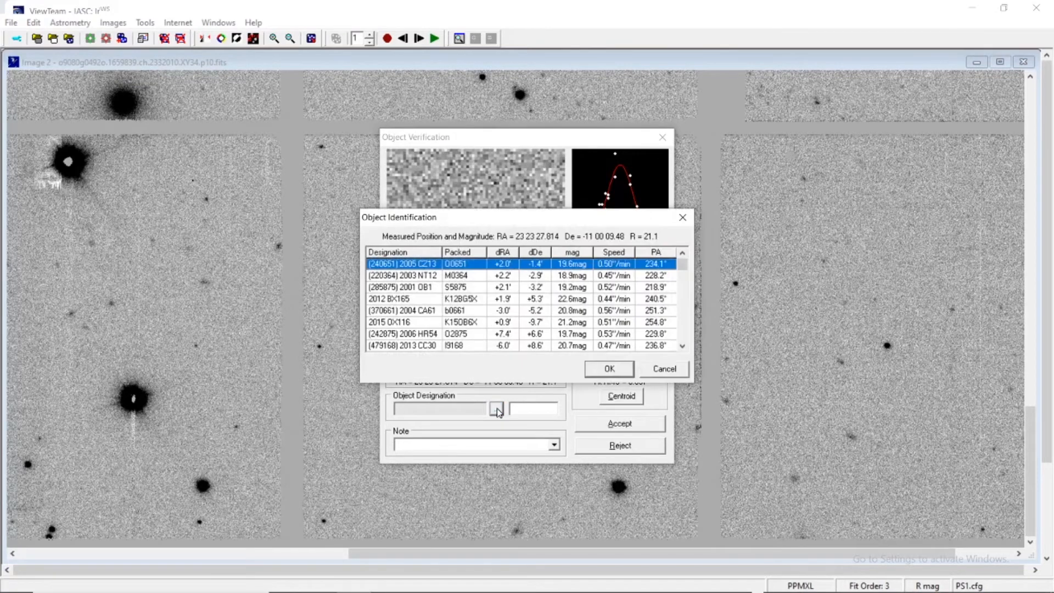
{"action": "left_click", "coordinate": [610, 368]}
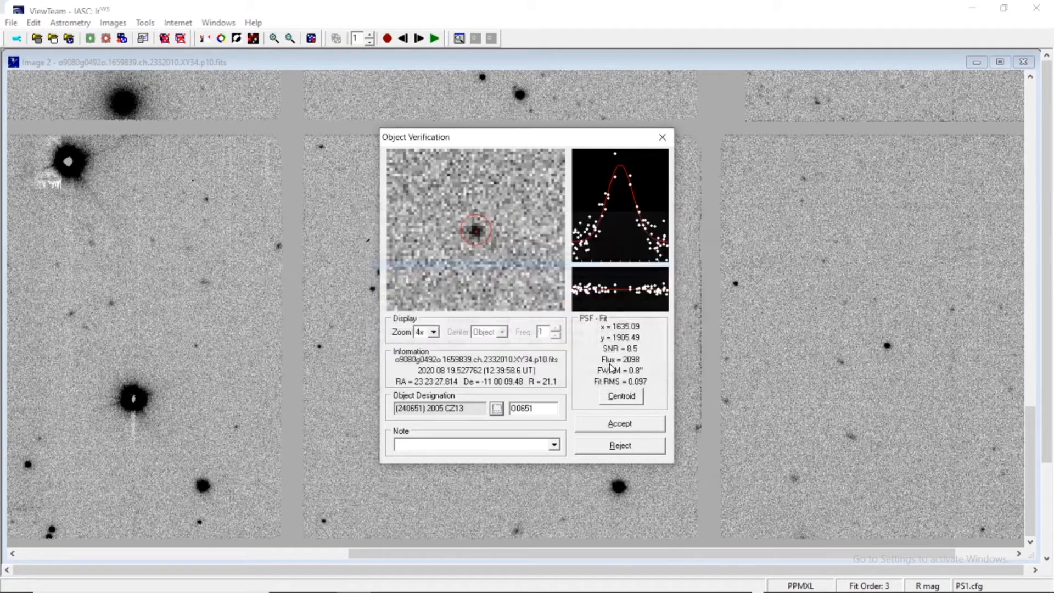
{"action": "left_click_drag", "start_coordinate": [537, 411], "coordinate": [514, 409]}
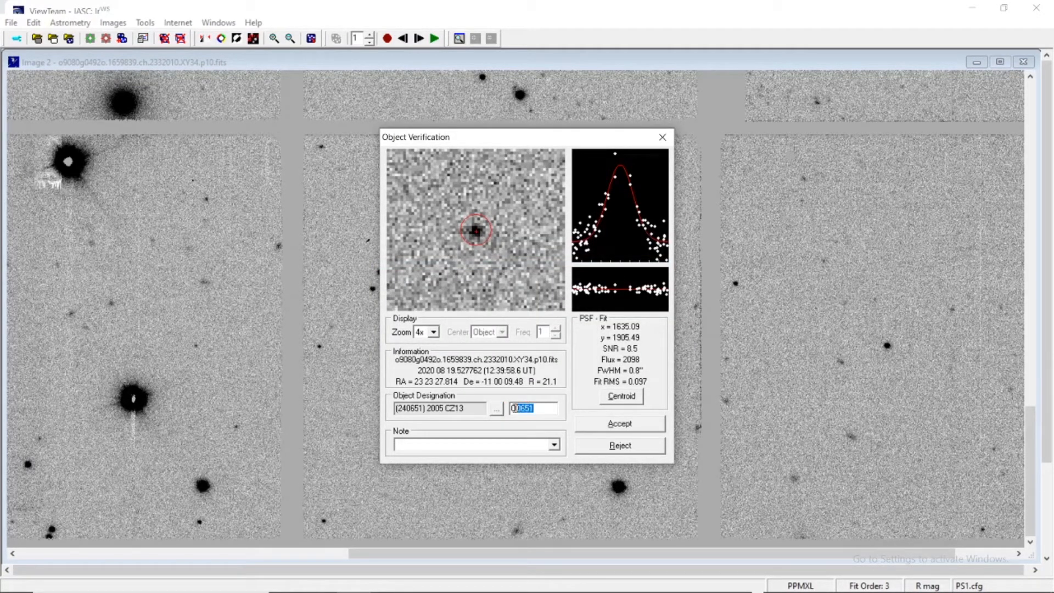
{"action": "key", "text": "Delete"}
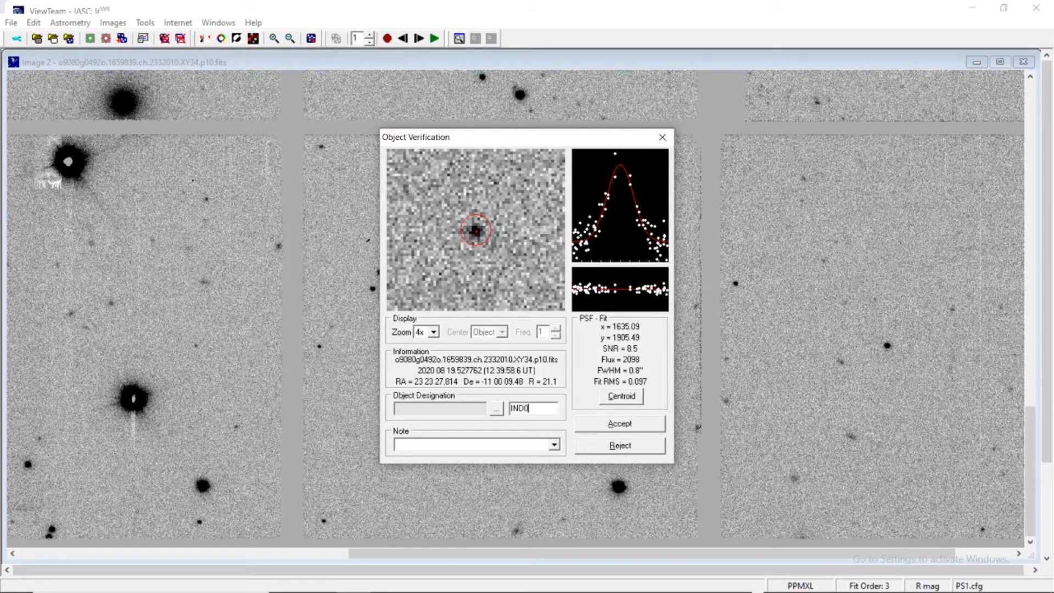
{"action": "left_click", "coordinate": [657, 426]}
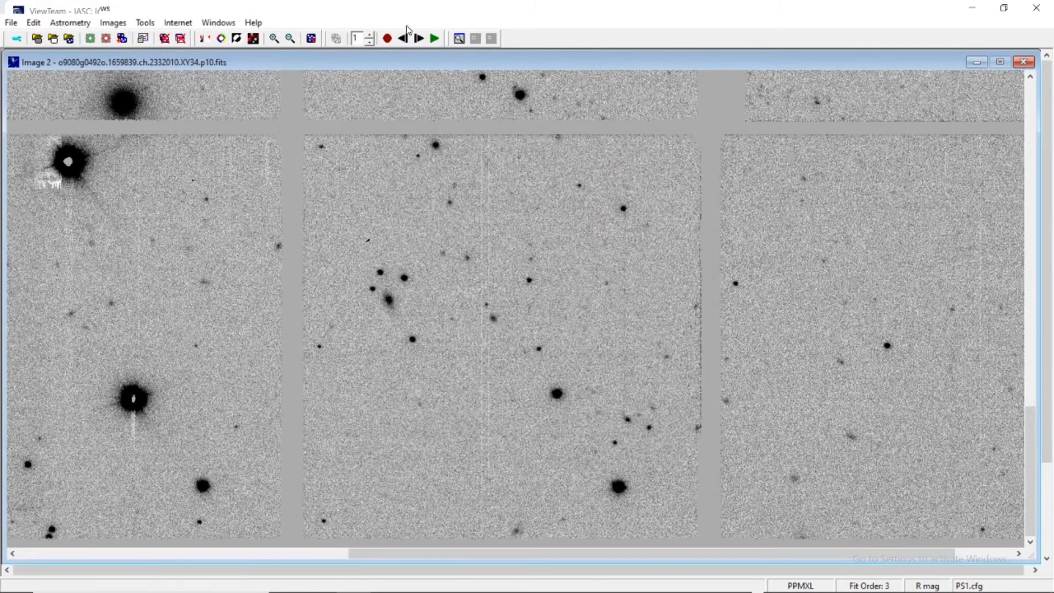
- Measure the unknown object on Image 3, replace designation O0651 with IND0002, and accept the measurement
{"action": "left_click", "coordinate": [419, 38]}
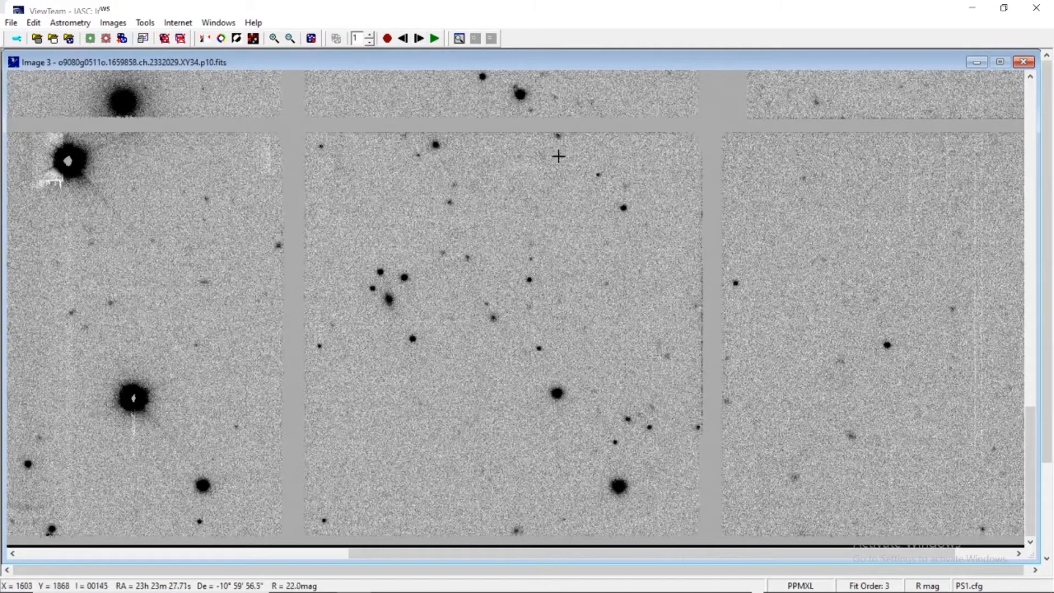
{"action": "left_click", "coordinate": [598, 175]}
{"action": "left_click", "coordinate": [497, 409]}
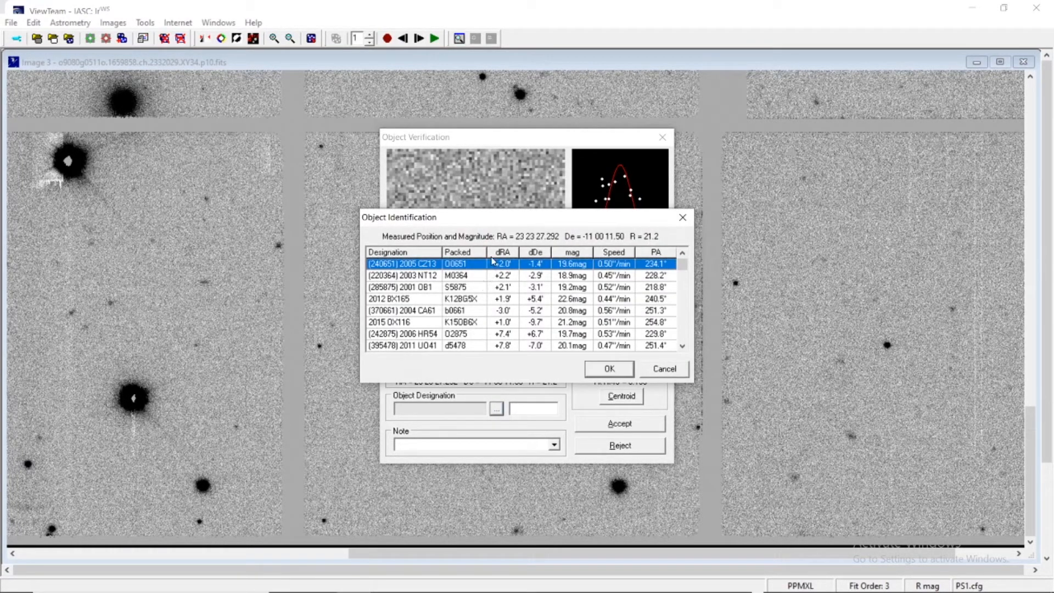
{"action": "left_click", "coordinate": [608, 369]}
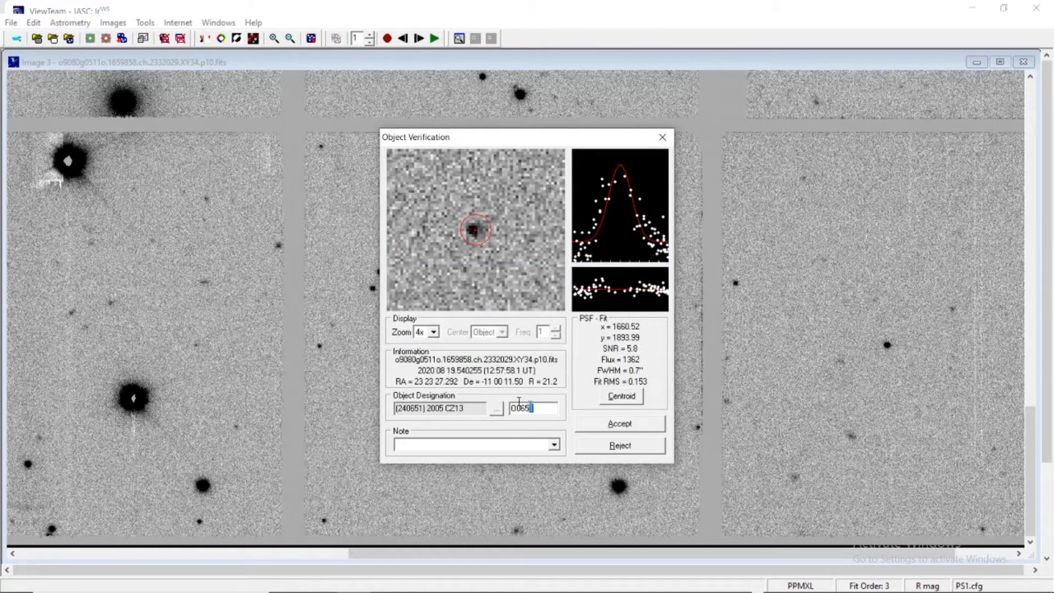
{"action": "type", "text": "IND"}
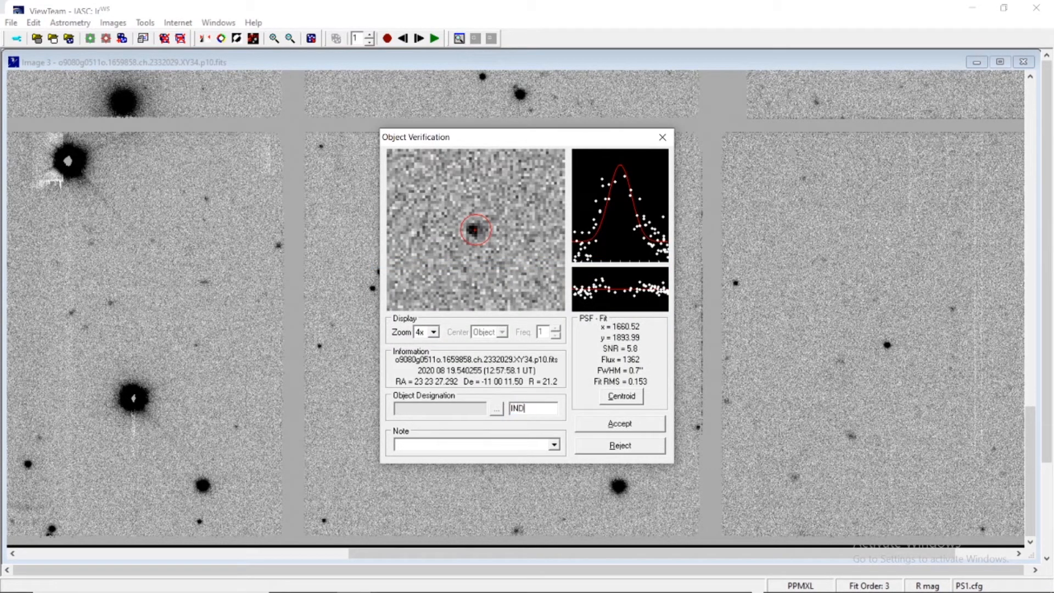
{"action": "type", "text": "0002"}
{"action": "left_click", "coordinate": [600, 424]}
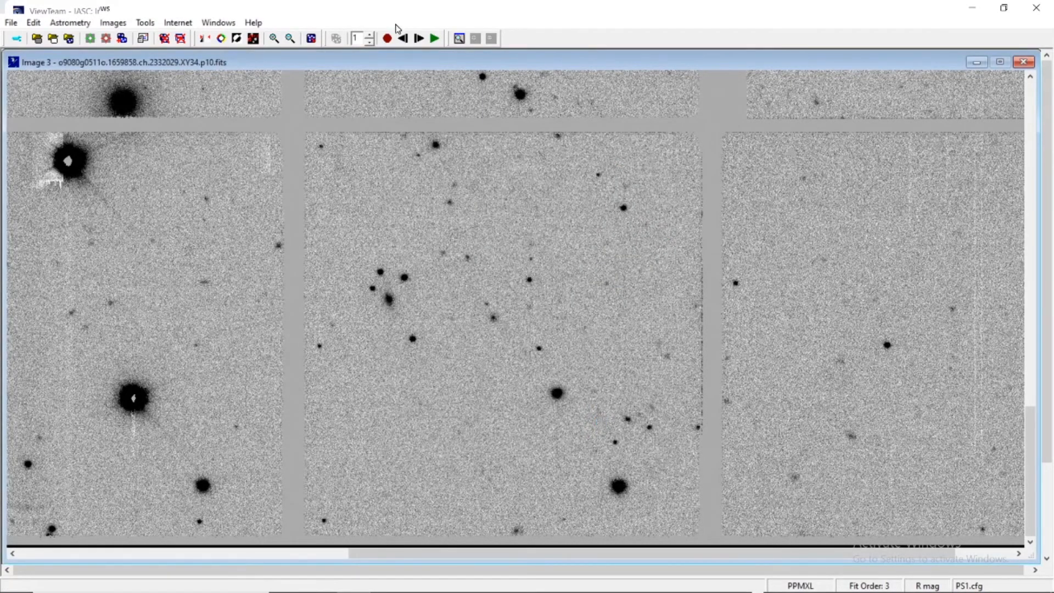
- Measure the unknown object on Image 4, change its designation from the catalogue match to IND0002, and accept the measurement
{"action": "left_click", "coordinate": [418, 38]}
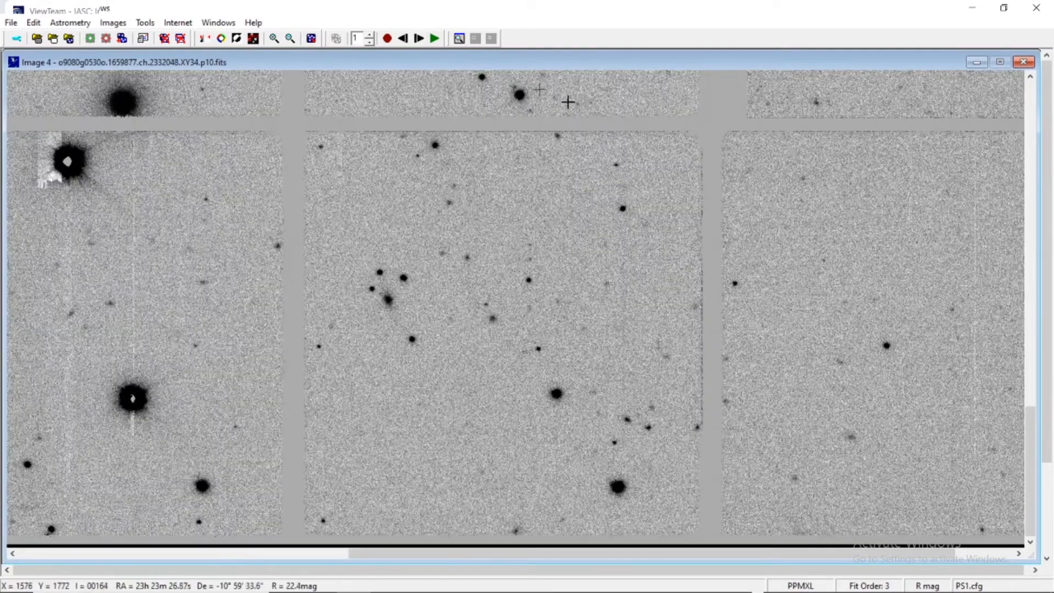
{"action": "left_click", "coordinate": [617, 165]}
{"action": "left_click", "coordinate": [497, 408]}
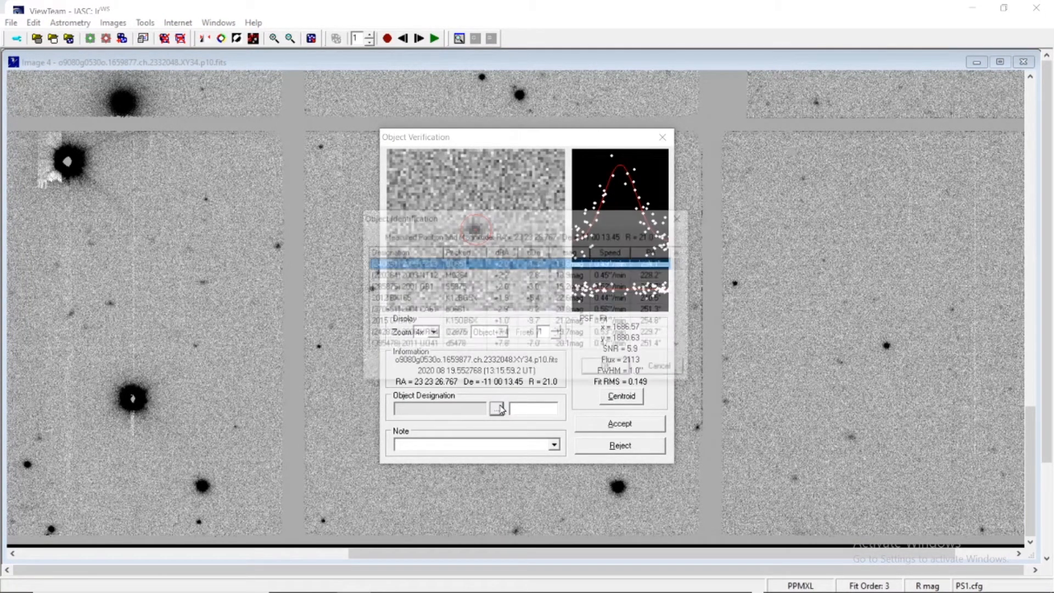
{"action": "left_click", "coordinate": [609, 369]}
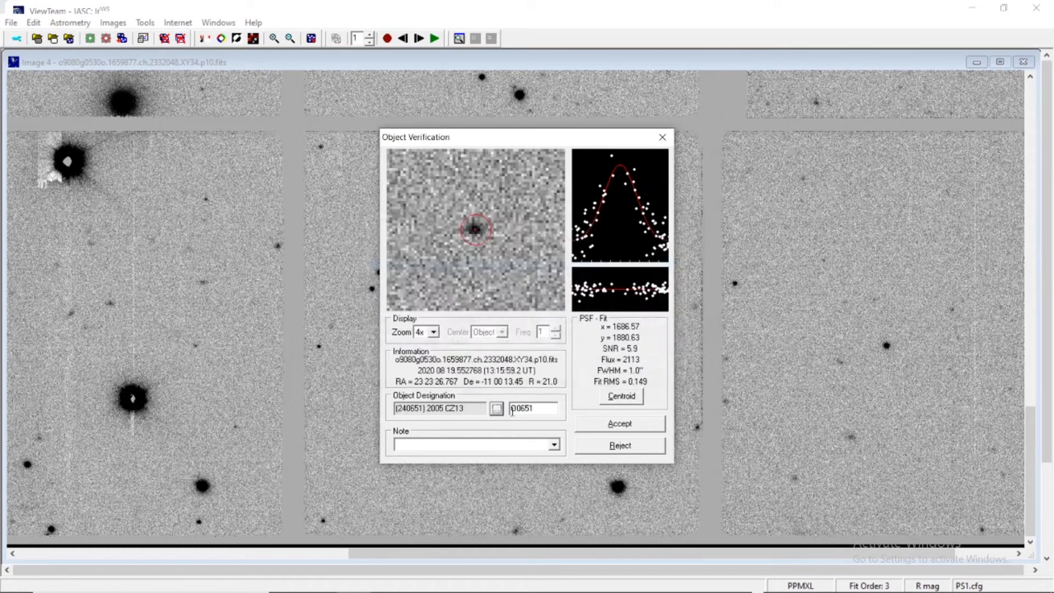
{"action": "double_click", "coordinate": [549, 409]}
{"action": "key", "text": "BackSpace"}
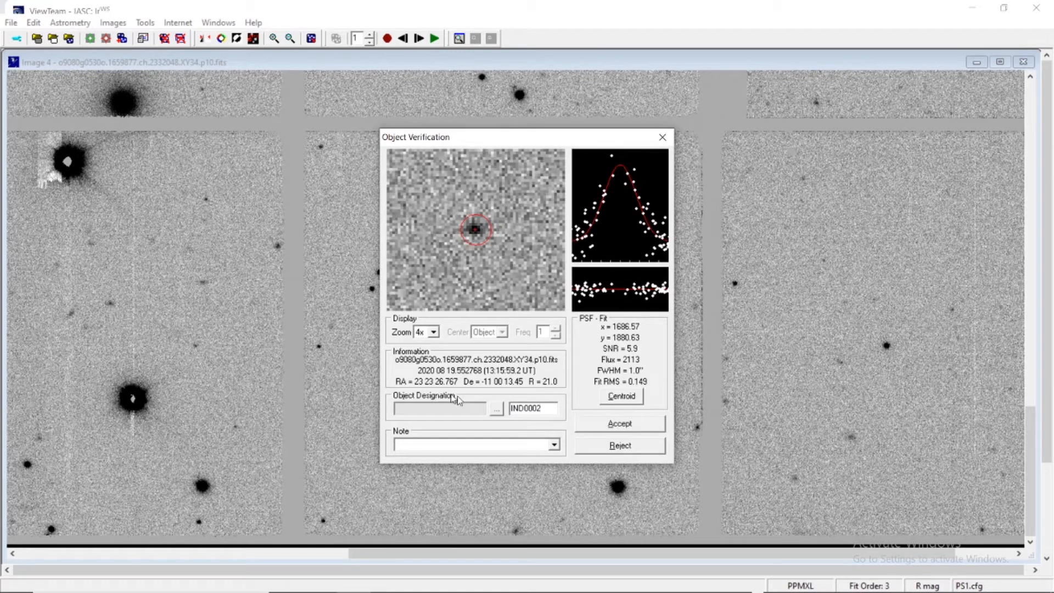
{"action": "left_click", "coordinate": [653, 423]}
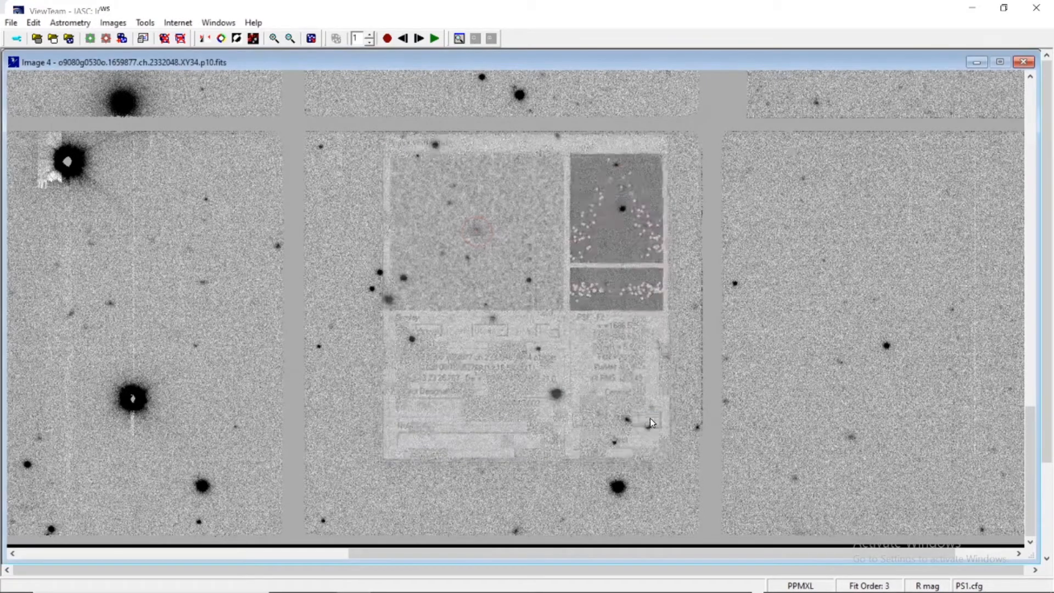
- Review the MPC report, highlight the four IND0002 measurement lines, and close the report
{"action": "left_click", "coordinate": [10, 23]}
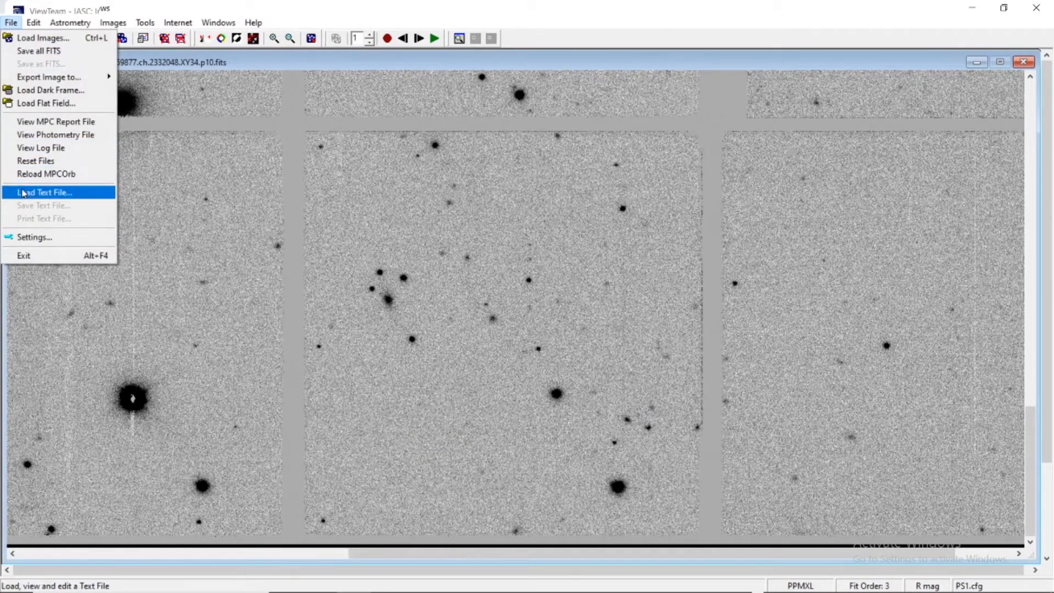
{"action": "left_click", "coordinate": [39, 121]}
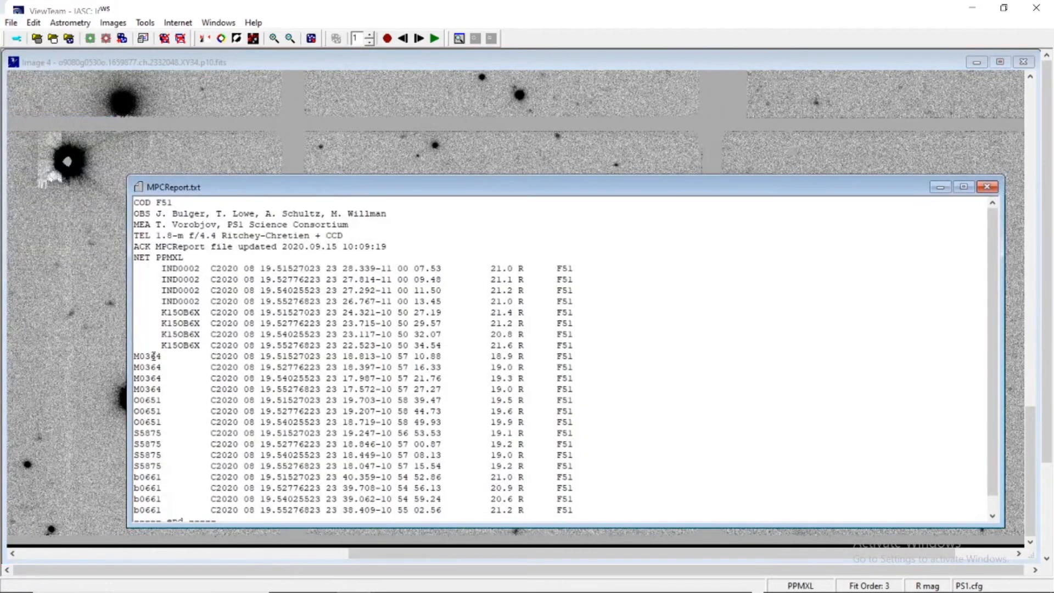
{"action": "scroll", "coordinate": [154, 356], "scroll_direction": "down", "scroll_amount": 1}
{"action": "left_click_drag", "start_coordinate": [163, 253], "coordinate": [609, 287]}
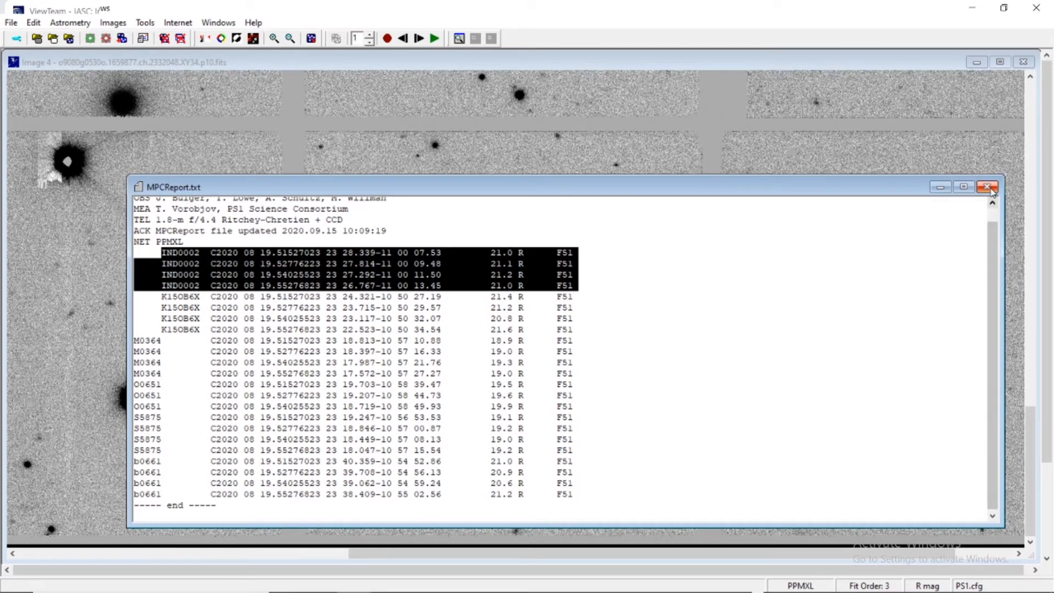
{"action": "left_click", "coordinate": [988, 186]}
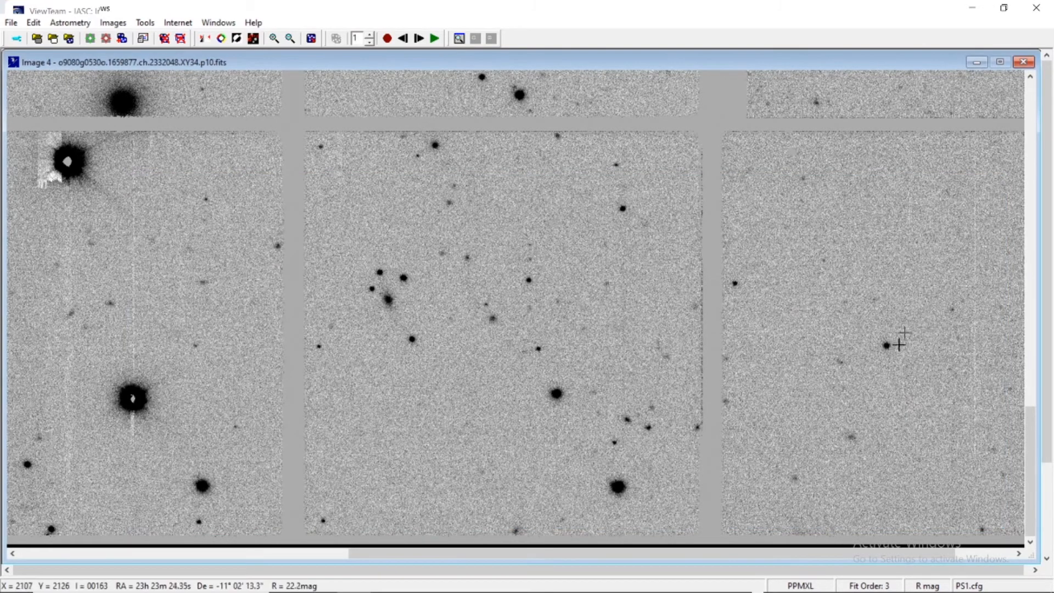
- Blink the images over the bottom row's rightmost sectors to search for moving objects, and close the blink window
{"action": "left_click", "coordinate": [988, 555]}
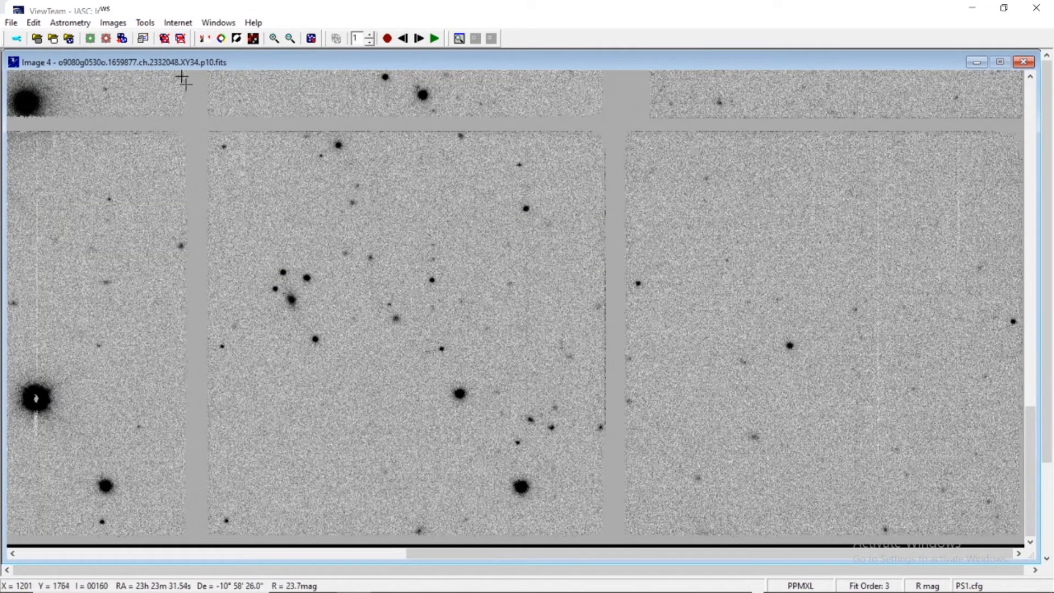
{"action": "left_click", "coordinate": [435, 39]}
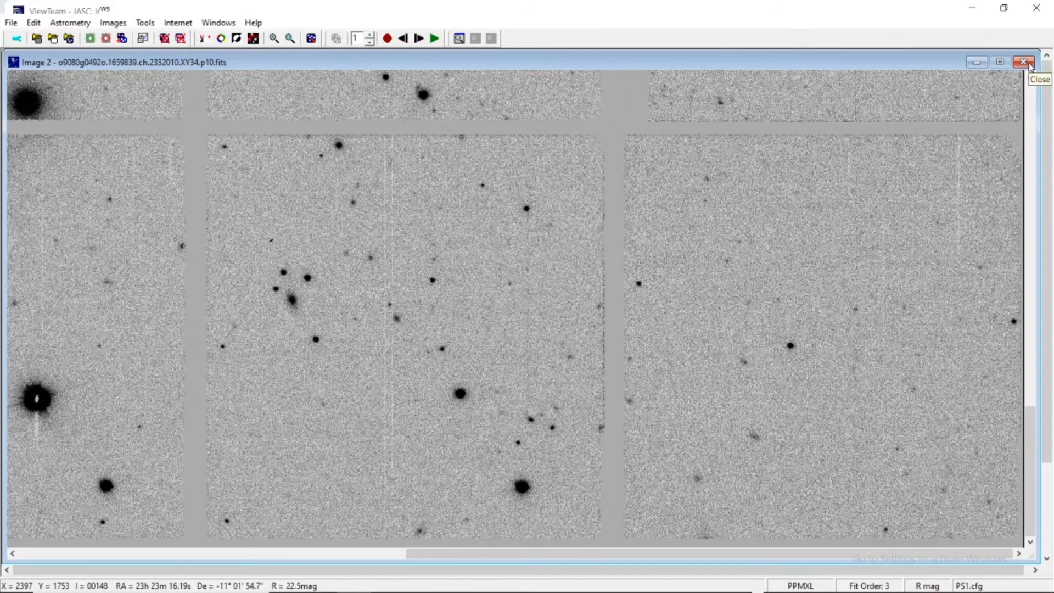
{"action": "left_click", "coordinate": [1030, 64]}
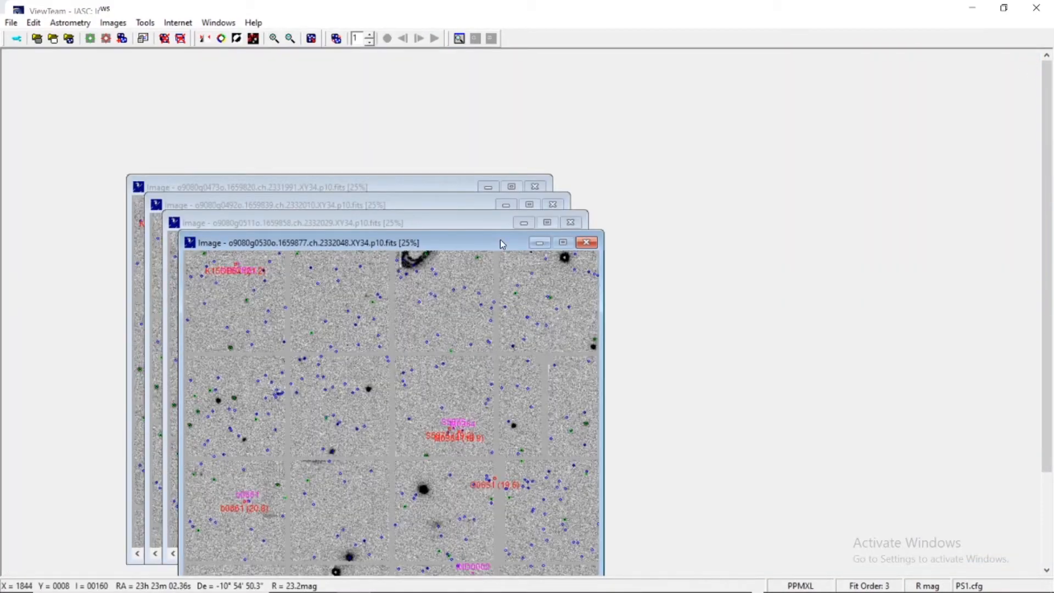
- Zoom the o9080g0530o image to full size, inspect its upper sectors, and close it
{"action": "left_click_drag", "start_coordinate": [502, 242], "coordinate": [596, 83]}
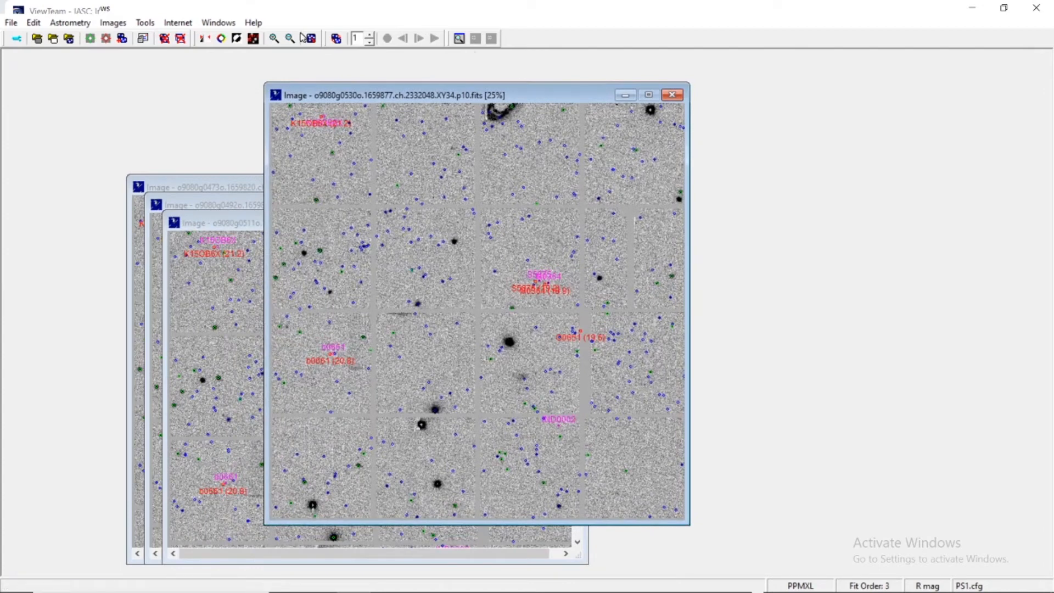
{"action": "left_click", "coordinate": [279, 38]}
{"action": "left_click", "coordinate": [278, 38]}
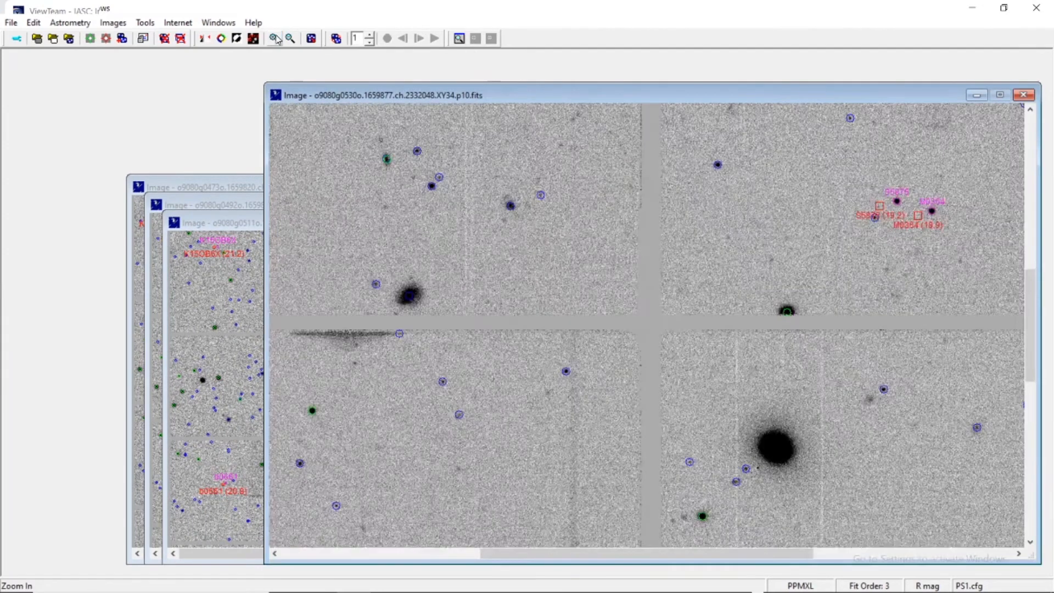
{"action": "left_click", "coordinate": [1032, 123]}
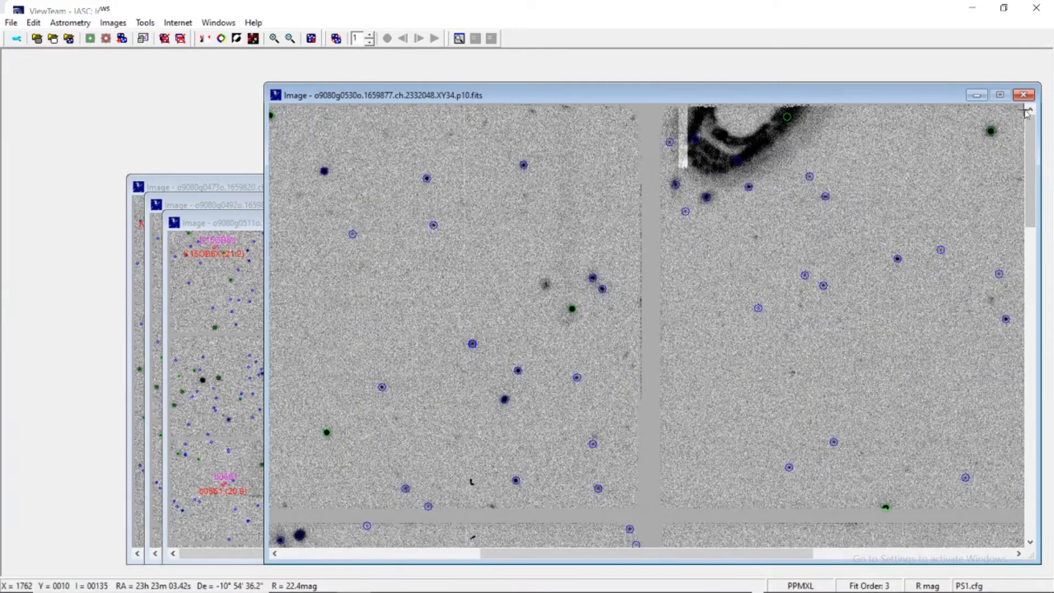
{"action": "left_click", "coordinate": [1028, 97]}
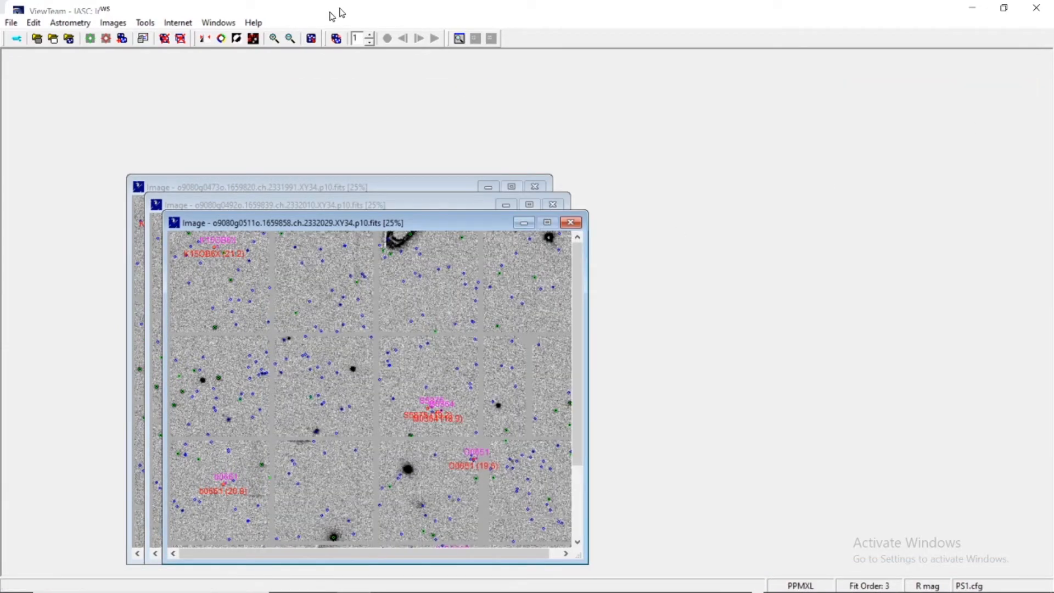
- Zoom the o9080g0511o image to full size and enlarge its window to fill the workspace
{"action": "left_click", "coordinate": [289, 38]}
{"action": "left_click_drag", "start_coordinate": [797, 222], "coordinate": [749, 128]}
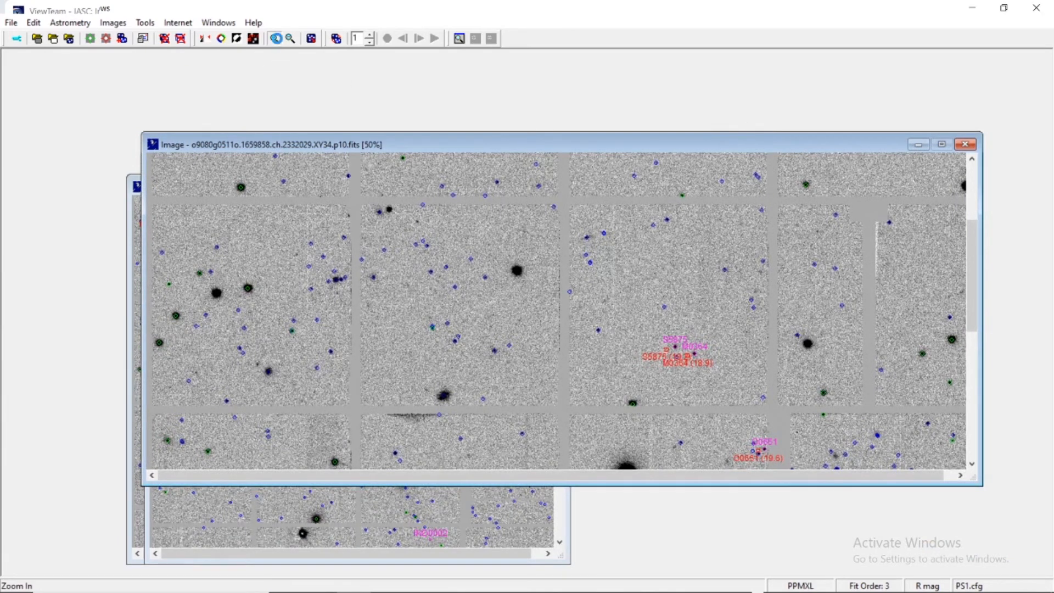
{"action": "left_click", "coordinate": [274, 38]}
{"action": "left_click_drag", "start_coordinate": [644, 131], "coordinate": [640, 48]}
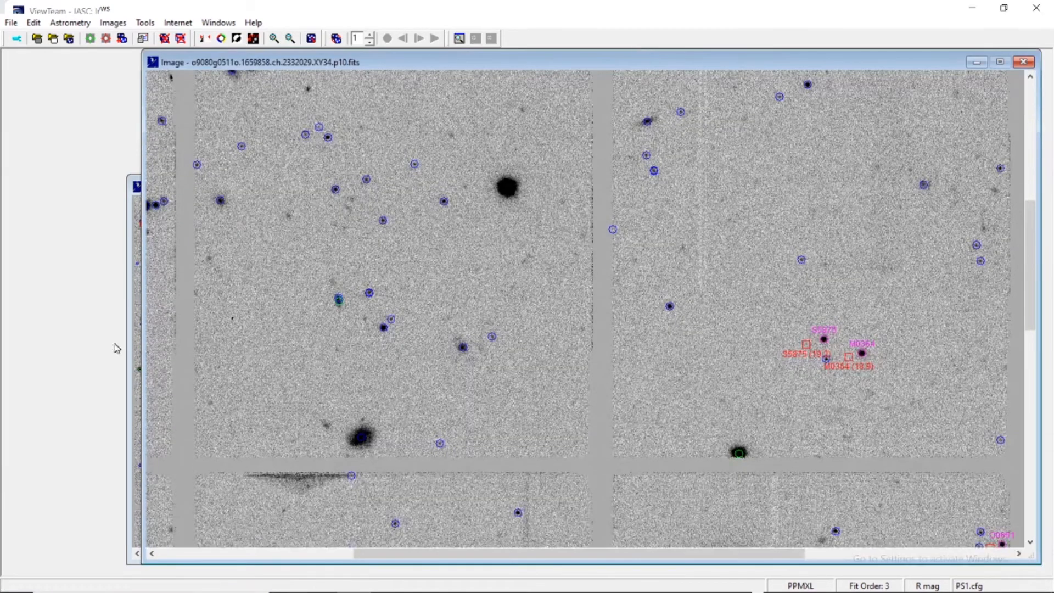
{"action": "left_click_drag", "start_coordinate": [137, 329], "coordinate": [3, 337]}
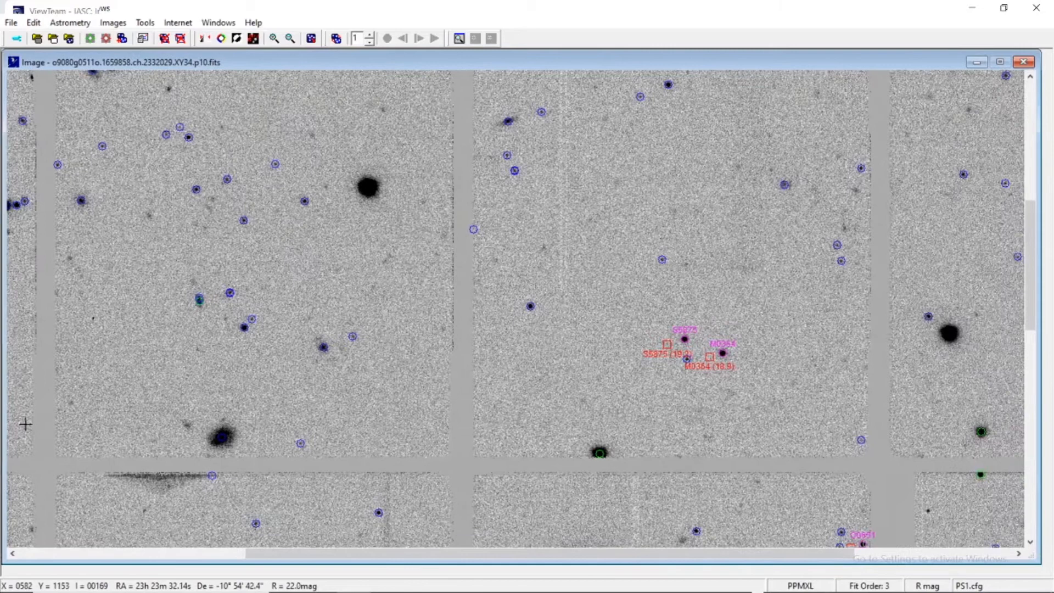
- Examine the marked asteroids and reference stars sector by sector, from the upper row down to the bottom row of the o9080g0511o image
{"action": "left_click", "coordinate": [58, 555]}
{"action": "left_click", "coordinate": [1031, 104]}
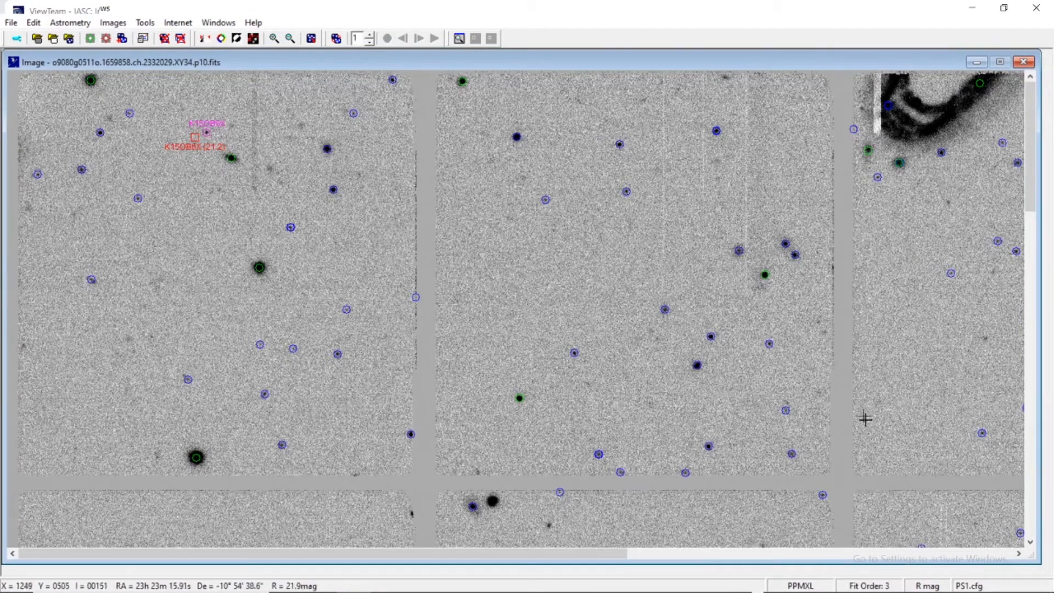
{"action": "left_click", "coordinate": [1031, 543]}
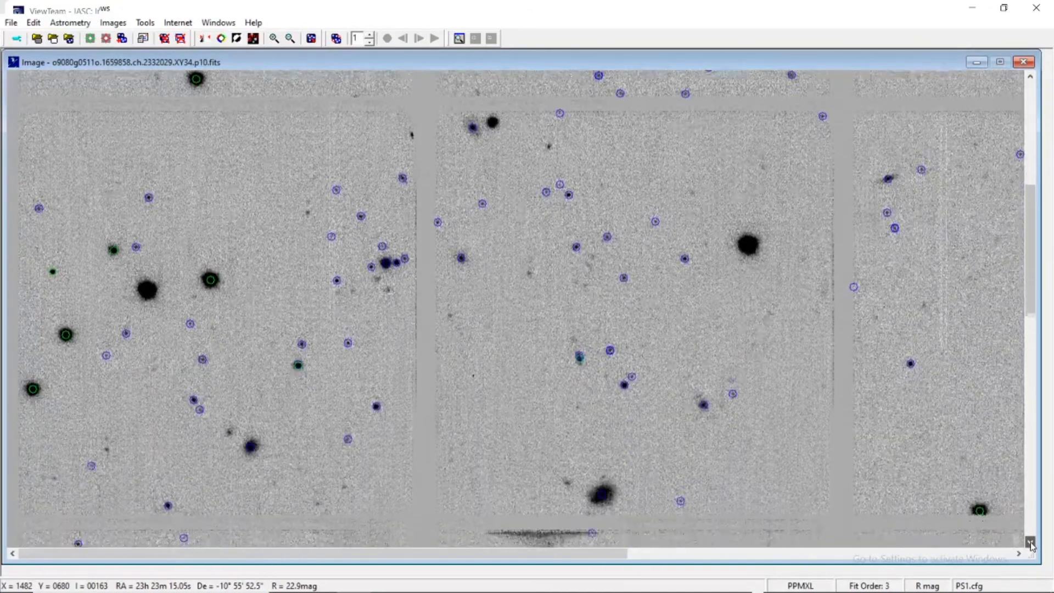
{"action": "left_click", "coordinate": [1019, 554]}
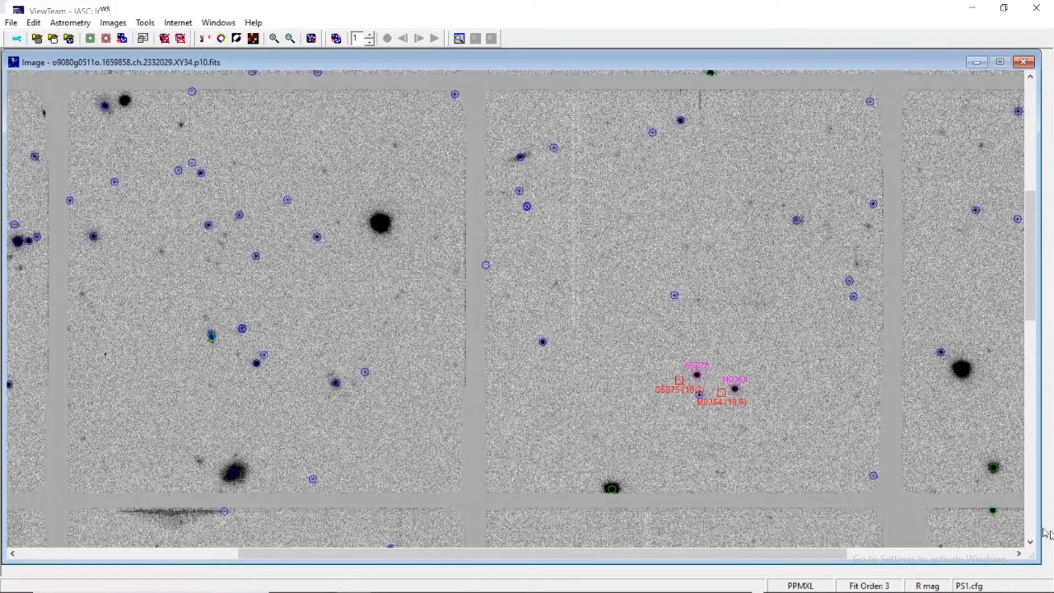
{"action": "left_click", "coordinate": [1031, 542]}
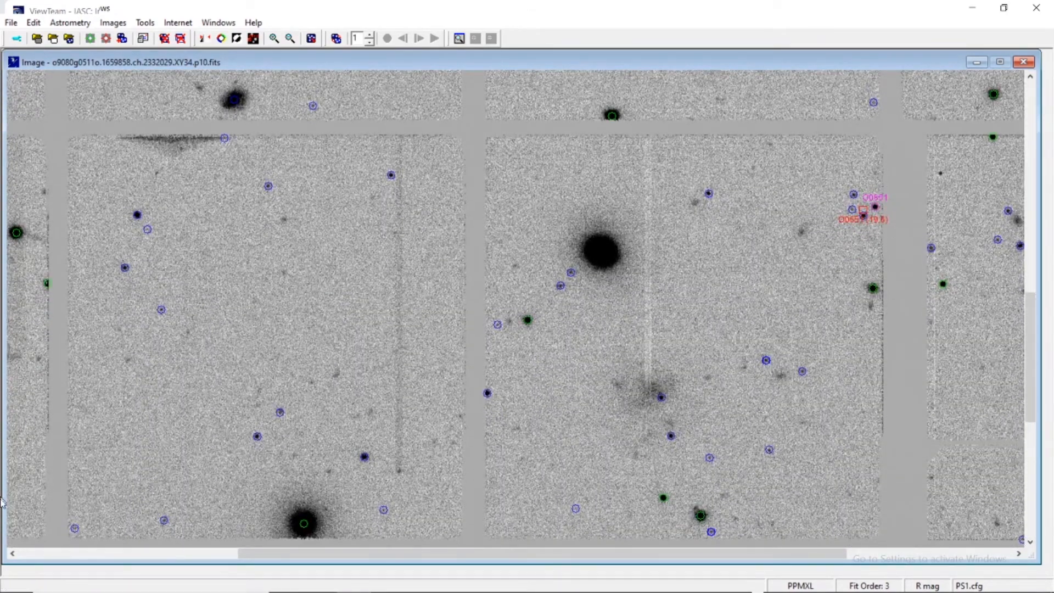
{"action": "left_click", "coordinate": [40, 554]}
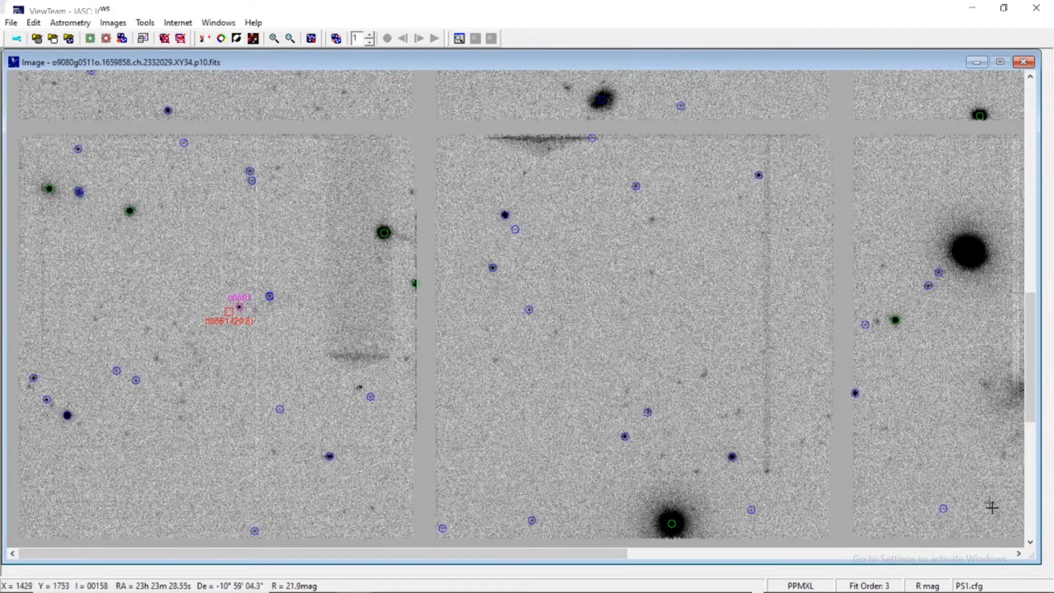
{"action": "left_click", "coordinate": [1030, 542]}
{"action": "left_click_drag", "start_coordinate": [1031, 543], "coordinate": [1018, 554]}
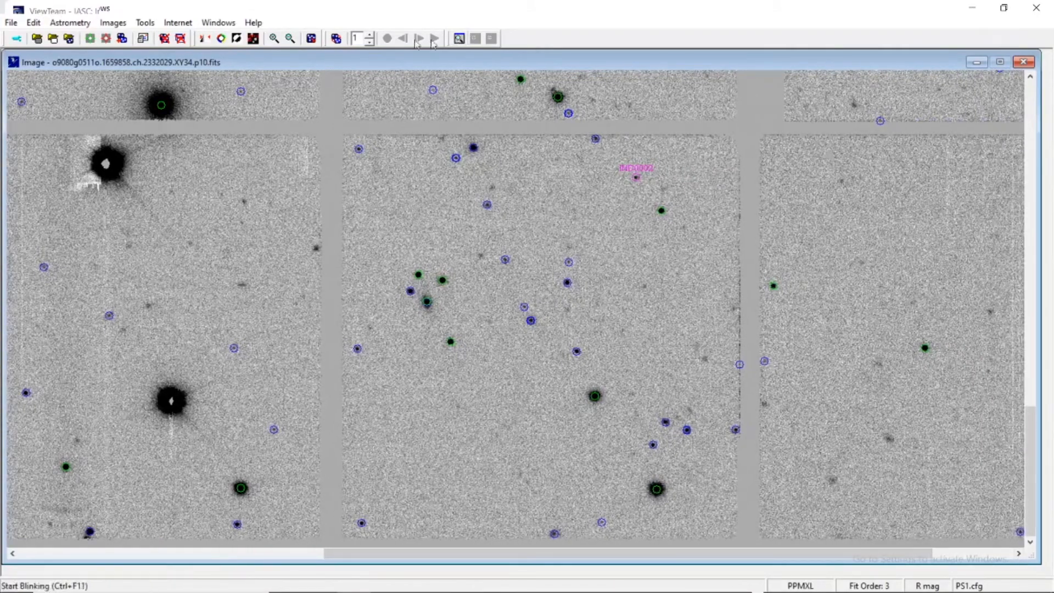
- Zoom to 200% on the IND0002 marker in the bottom row's middle sector
{"action": "left_click", "coordinate": [274, 38]}
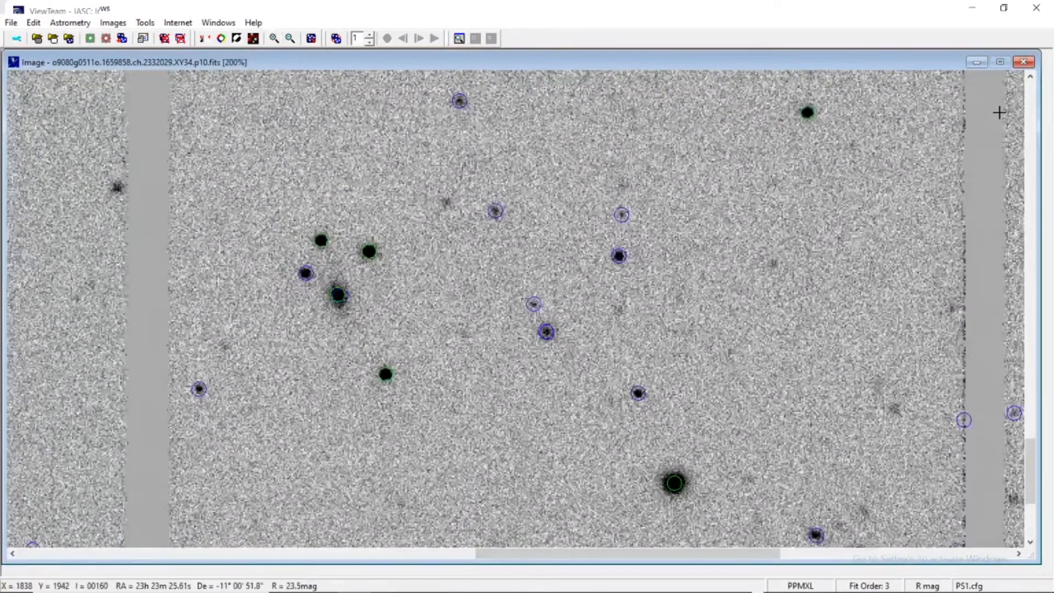
{"action": "left_click", "coordinate": [1031, 77]}
{"action": "left_click_drag", "start_coordinate": [1031, 80], "coordinate": [1031, 79]}
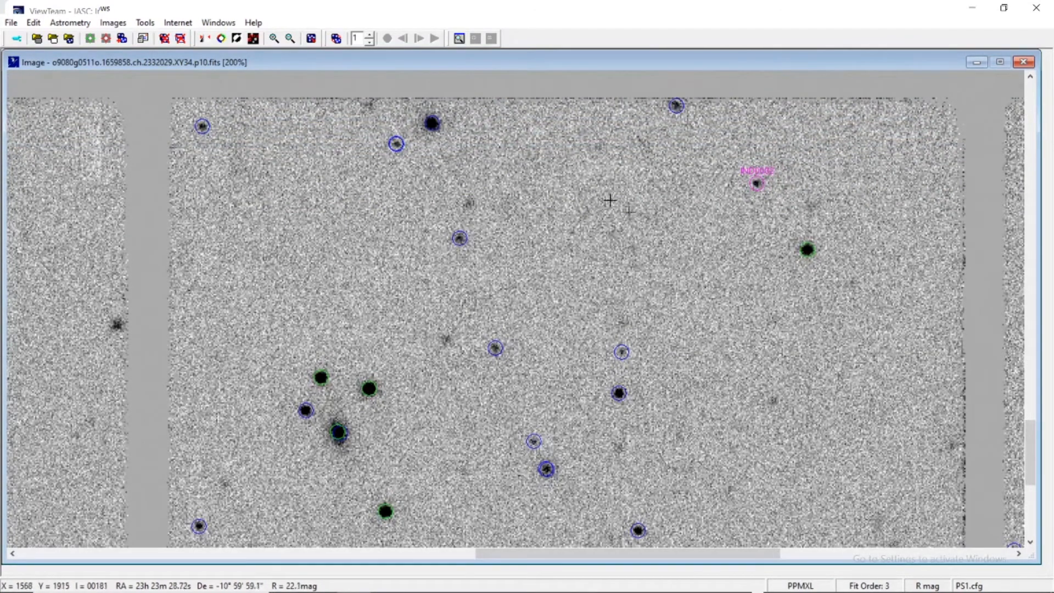
- Close the three remaining XY34_p10 images
{"action": "left_click", "coordinate": [1023, 61]}
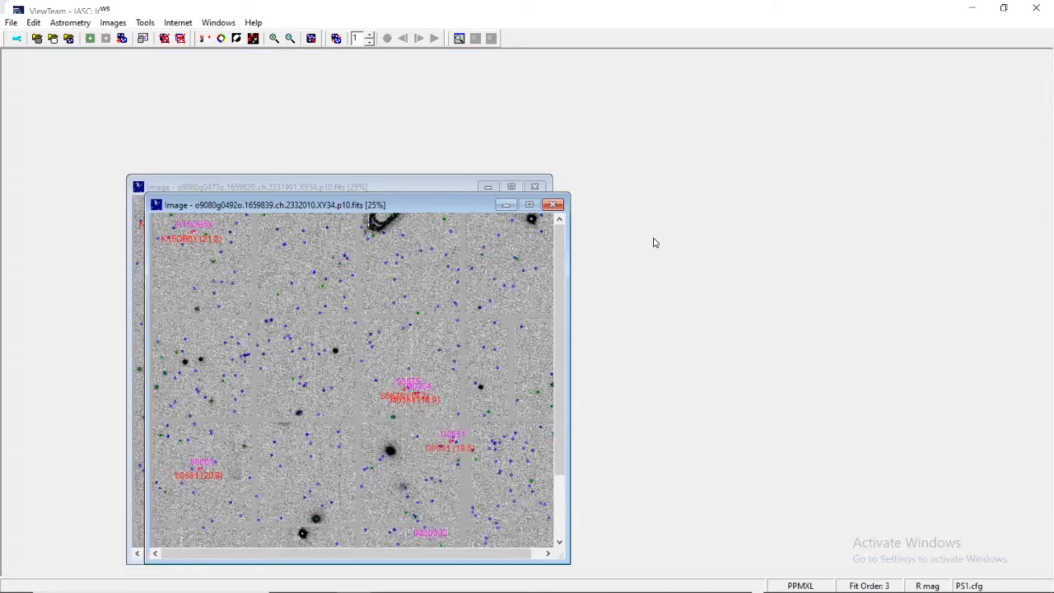
{"action": "left_click", "coordinate": [553, 206]}
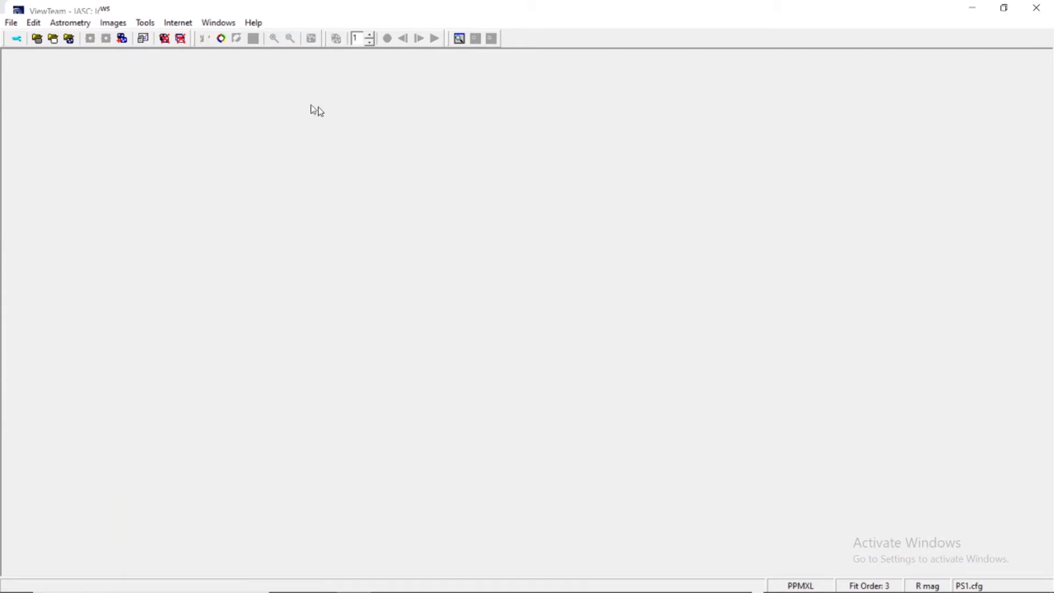
{"action": "left_click", "coordinate": [535, 187]}
- Open the MPC report, copy its entire text from the COD line through the end line, and close the report
{"action": "left_click", "coordinate": [4, 23]}
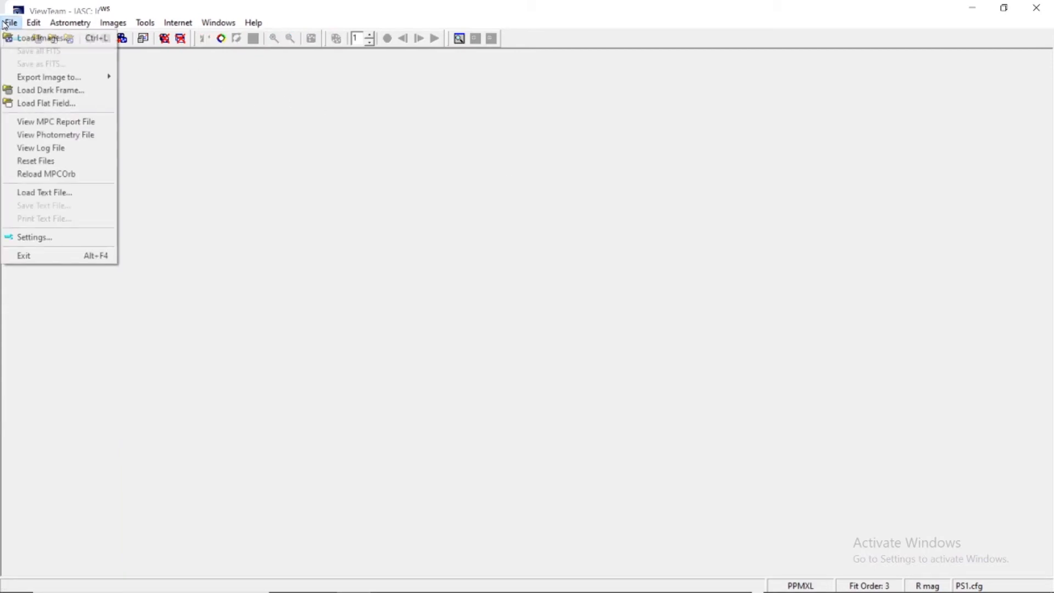
{"action": "left_click", "coordinate": [44, 122]}
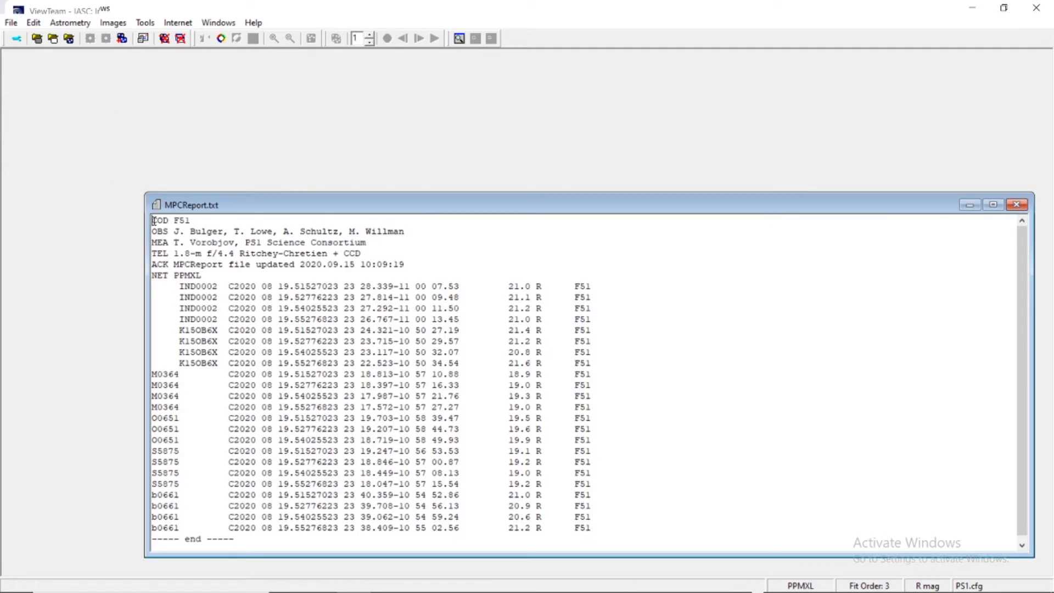
{"action": "left_click_drag", "start_coordinate": [153, 221], "coordinate": [592, 545]}
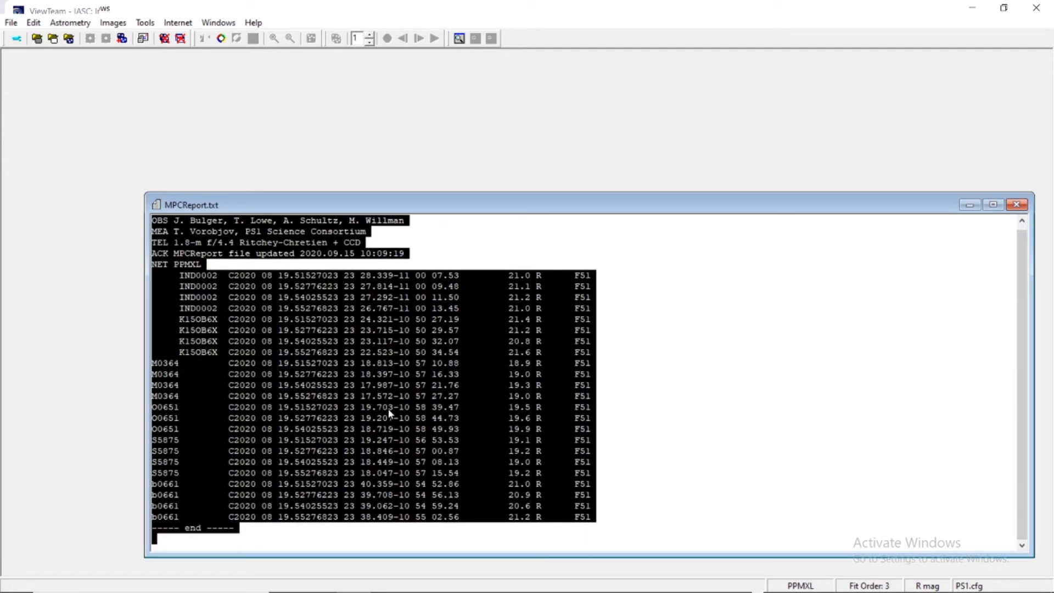
{"action": "right_click", "coordinate": [212, 318]}
{"action": "left_click", "coordinate": [244, 338]}
{"action": "left_click", "coordinate": [1016, 205]}
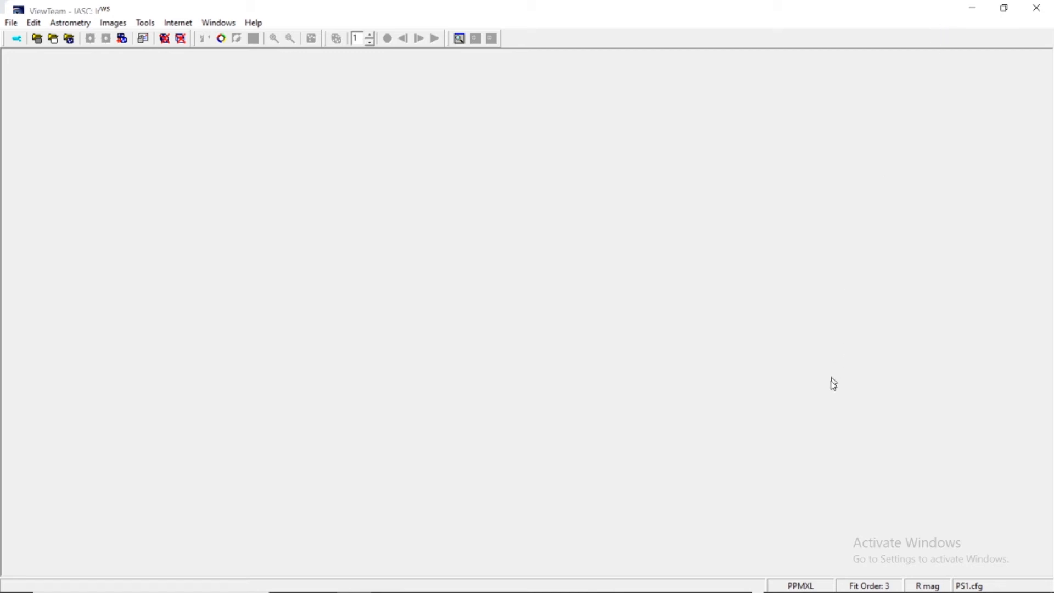
{"action": "mouse_move", "coordinate": [716, 574]}
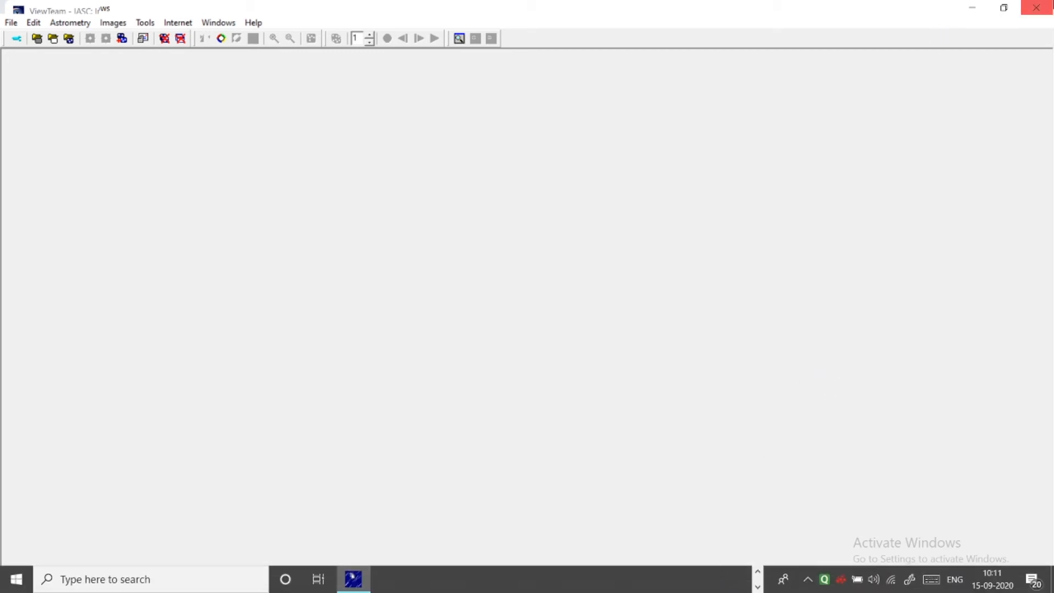